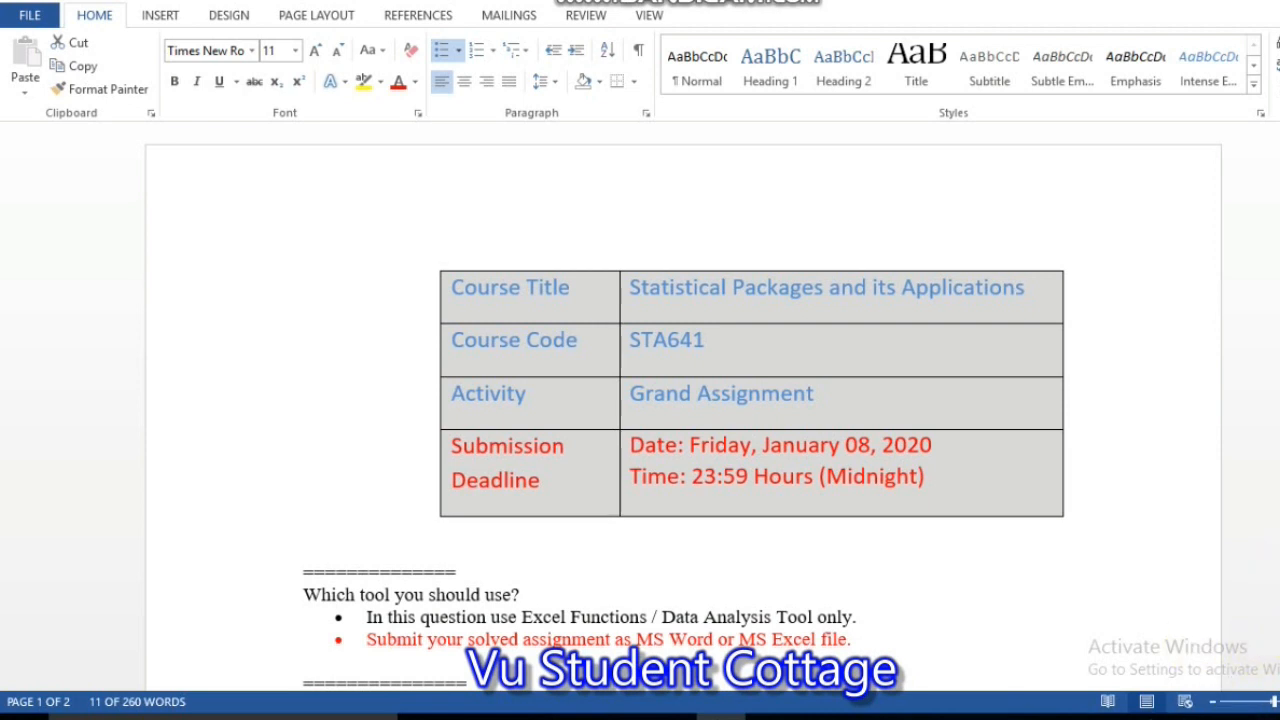
Read the assignment's tool requirements and the list of rainfall and umbrella analysis questions.
{"action": "scroll", "coordinate": [683, 411], "scroll_direction": "down", "scroll_amount": 3}
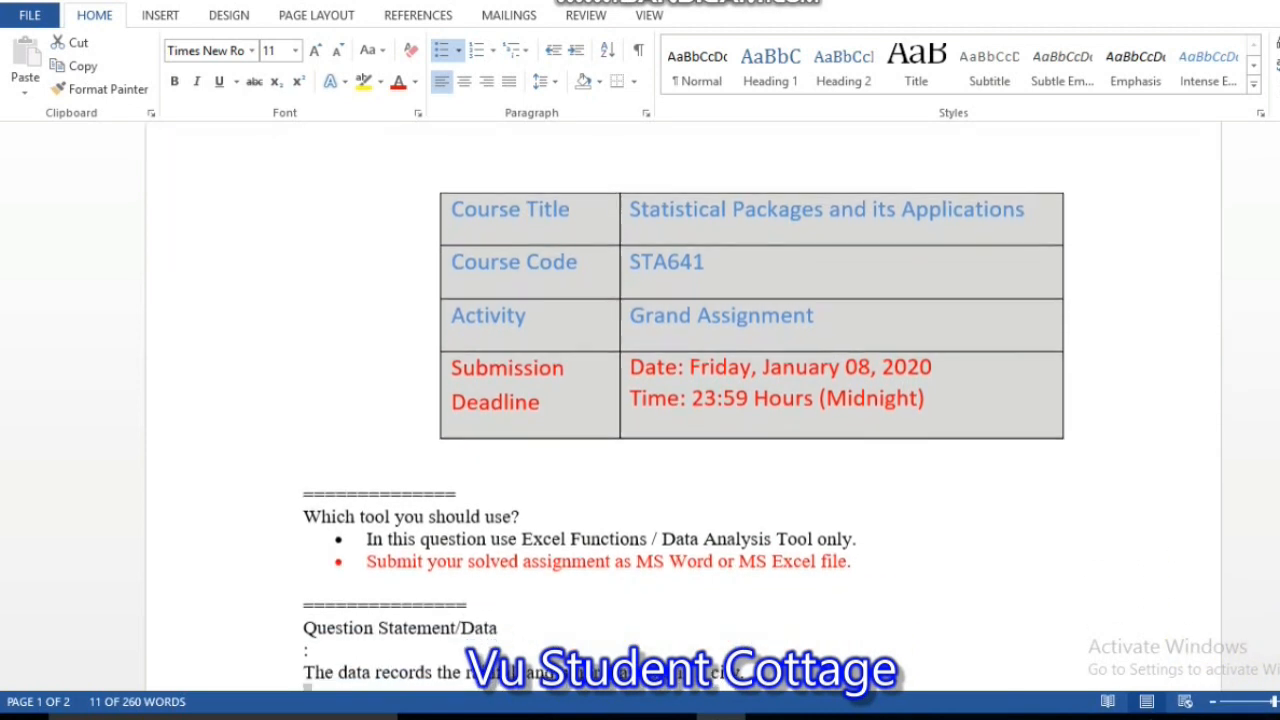
{"action": "scroll", "coordinate": [1034, 511], "scroll_direction": "down", "scroll_amount": 1}
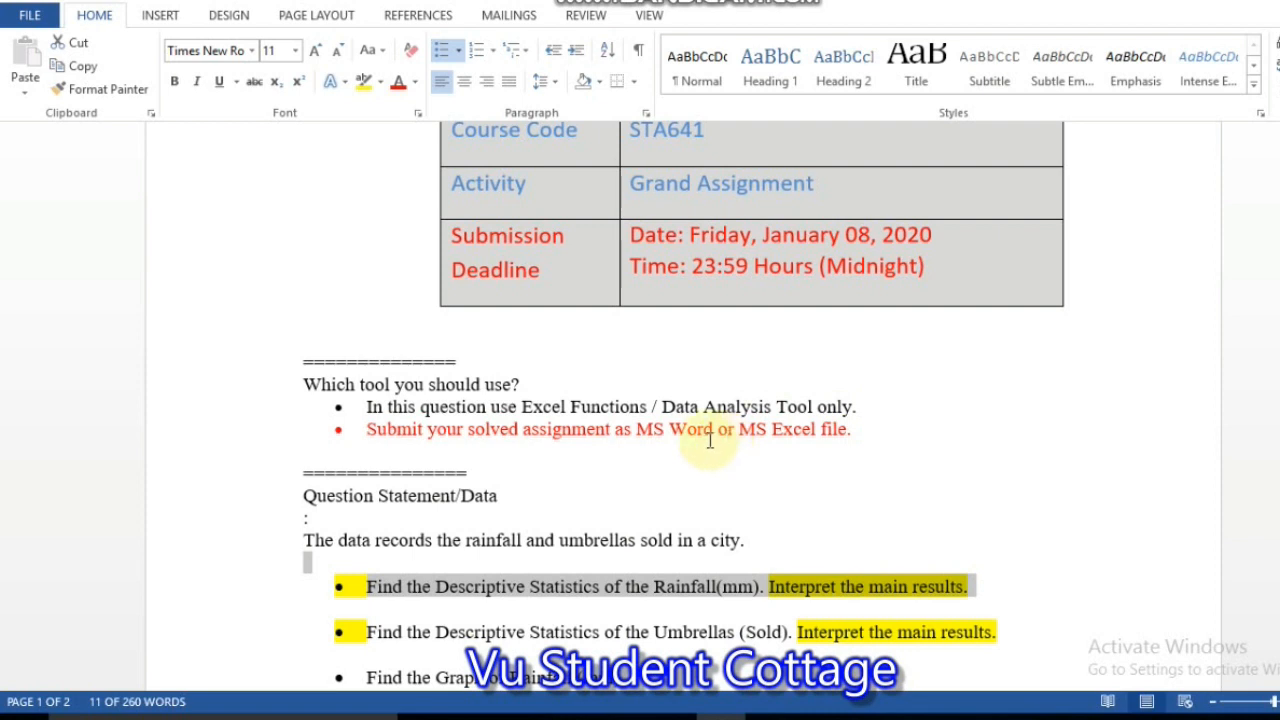
{"action": "left_click", "coordinate": [817, 436]}
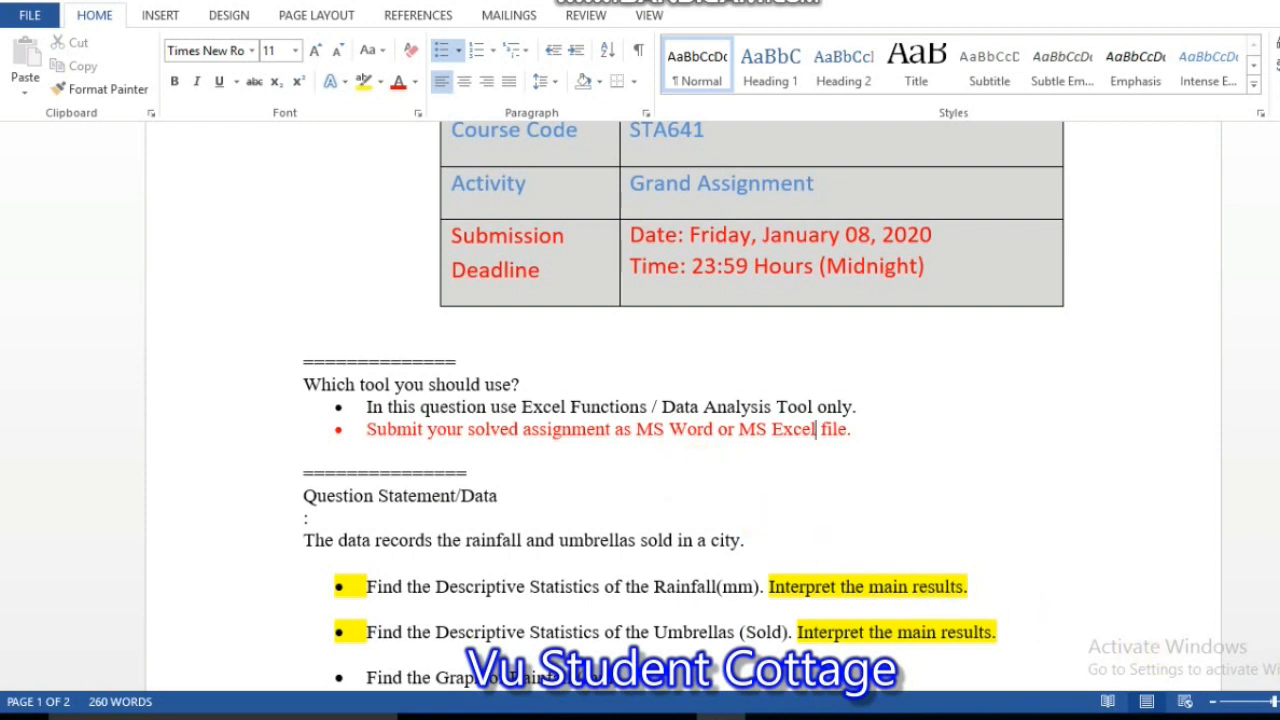
{"action": "scroll", "coordinate": [1090, 663], "scroll_direction": "down", "scroll_amount": 1}
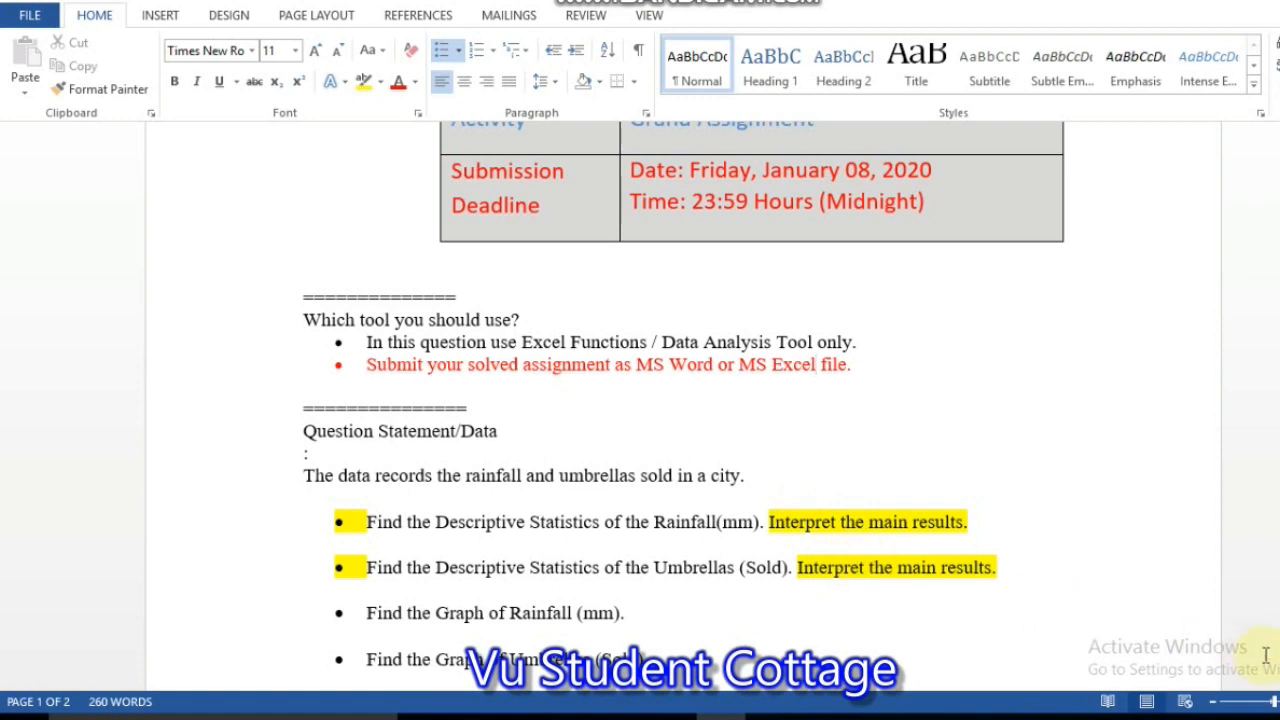
{"action": "scroll", "coordinate": [922, 600], "scroll_direction": "down", "scroll_amount": 2}
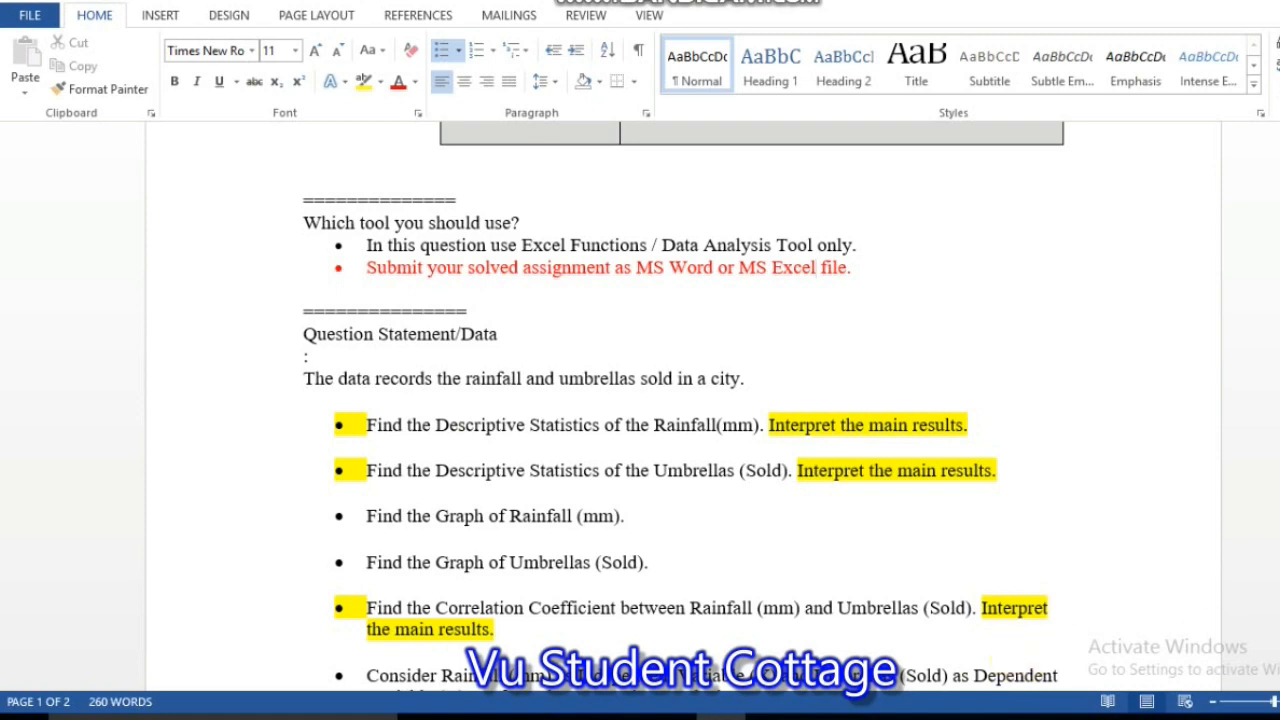
{"action": "scroll", "coordinate": [684, 410], "scroll_direction": "down", "scroll_amount": 3}
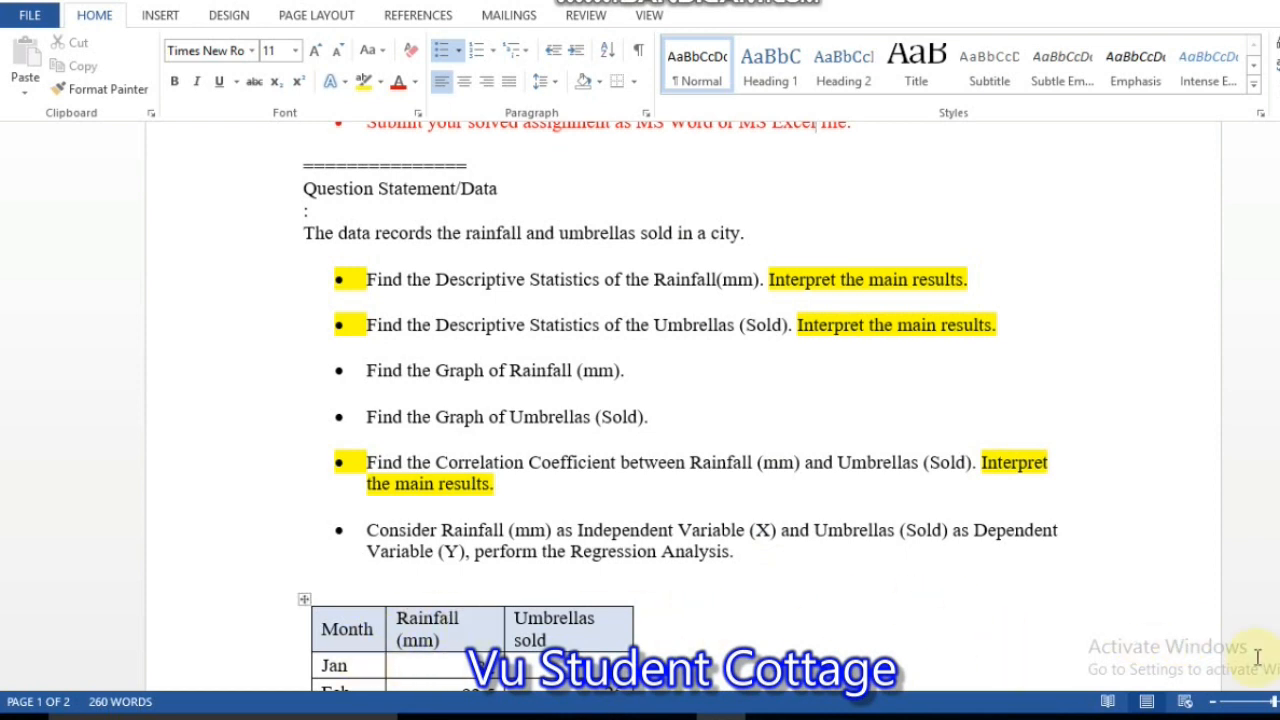
{"action": "scroll", "coordinate": [680, 400], "scroll_direction": "down", "scroll_amount": 3}
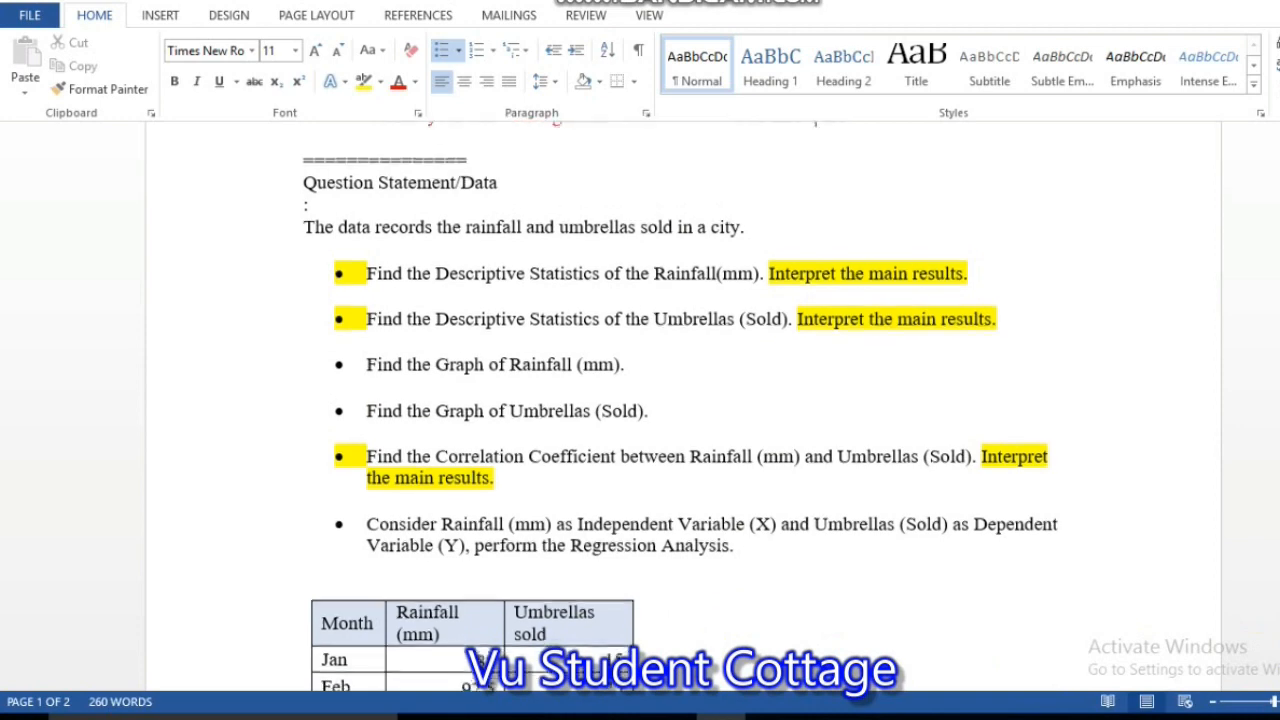
Examine the monthly rainfall and umbrellas sold data table and the question instructions up to the end of the document.
{"action": "scroll", "coordinate": [680, 400], "scroll_direction": "down", "scroll_amount": 7}
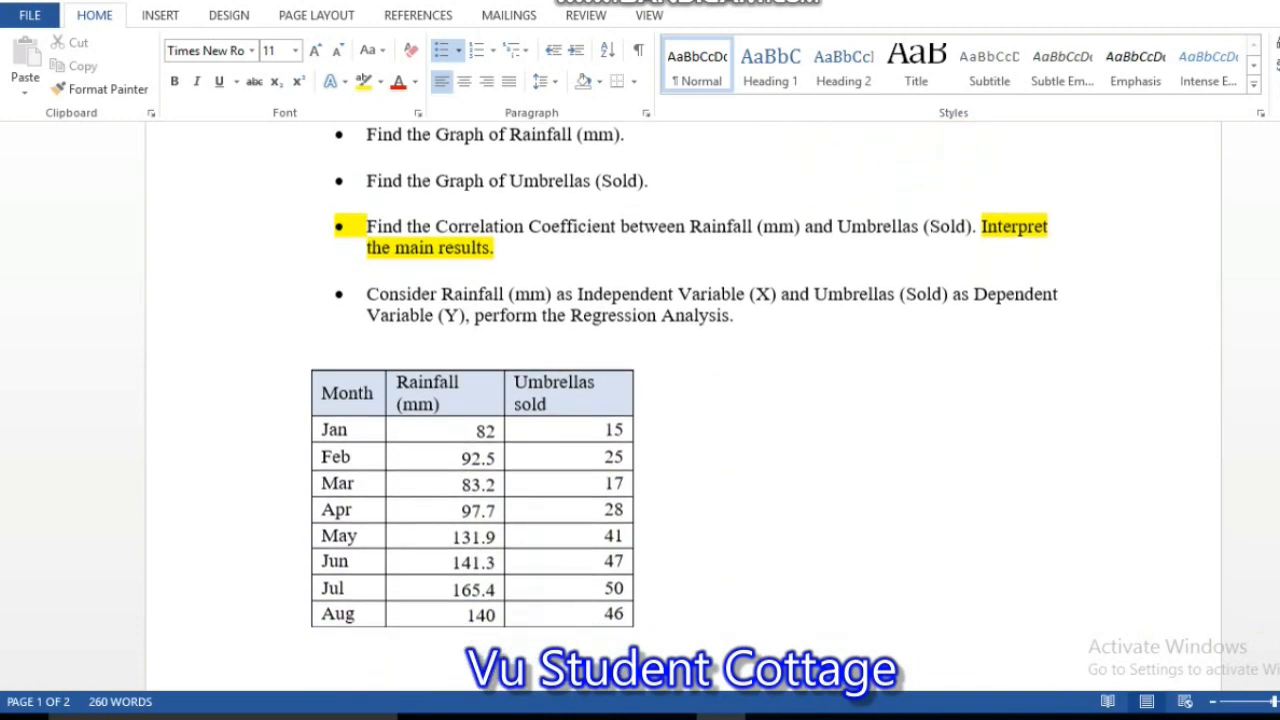
{"action": "scroll", "coordinate": [680, 400], "scroll_direction": "down", "scroll_amount": 4}
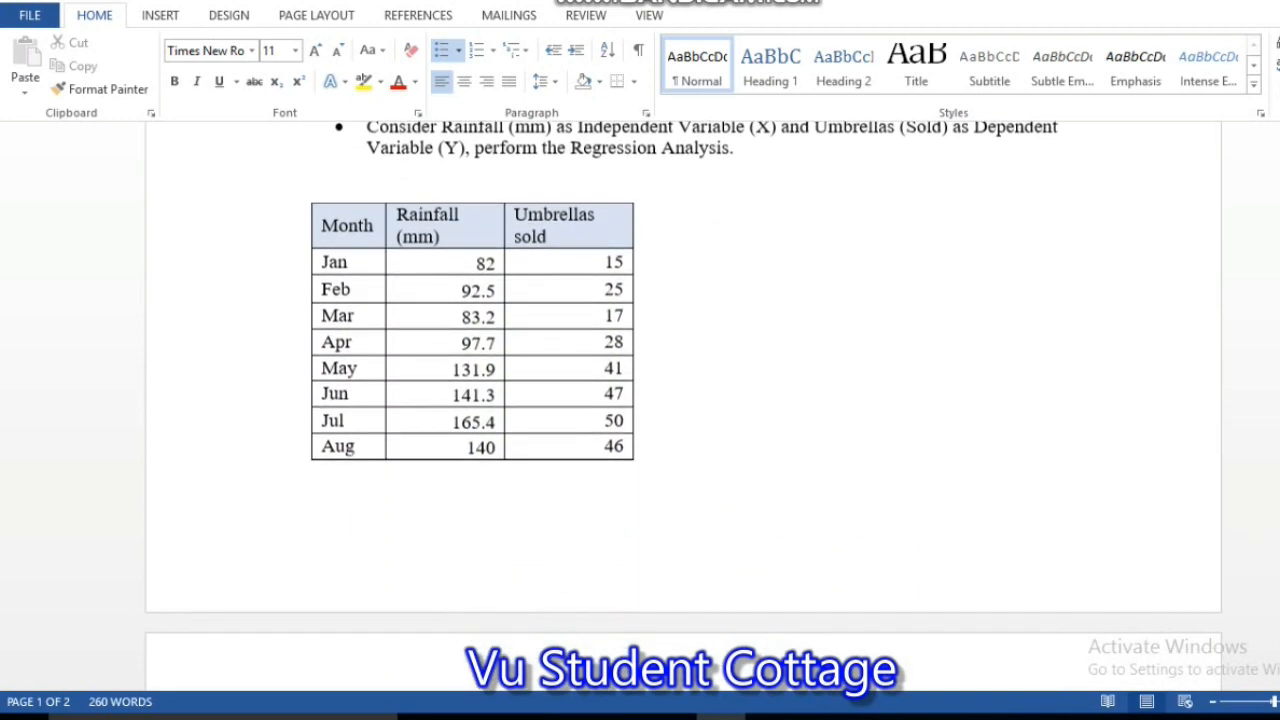
{"action": "scroll", "coordinate": [680, 400], "scroll_direction": "down", "scroll_amount": 2}
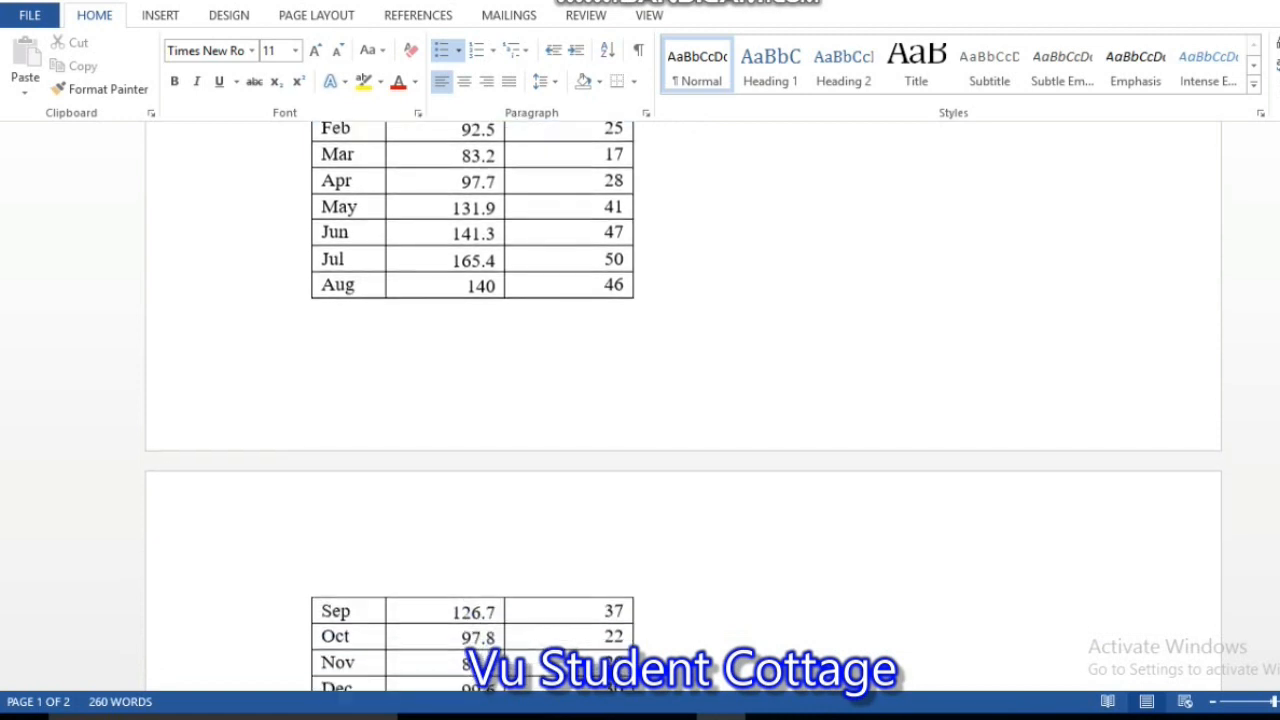
{"action": "scroll", "coordinate": [680, 400], "scroll_direction": "down", "scroll_amount": 3}
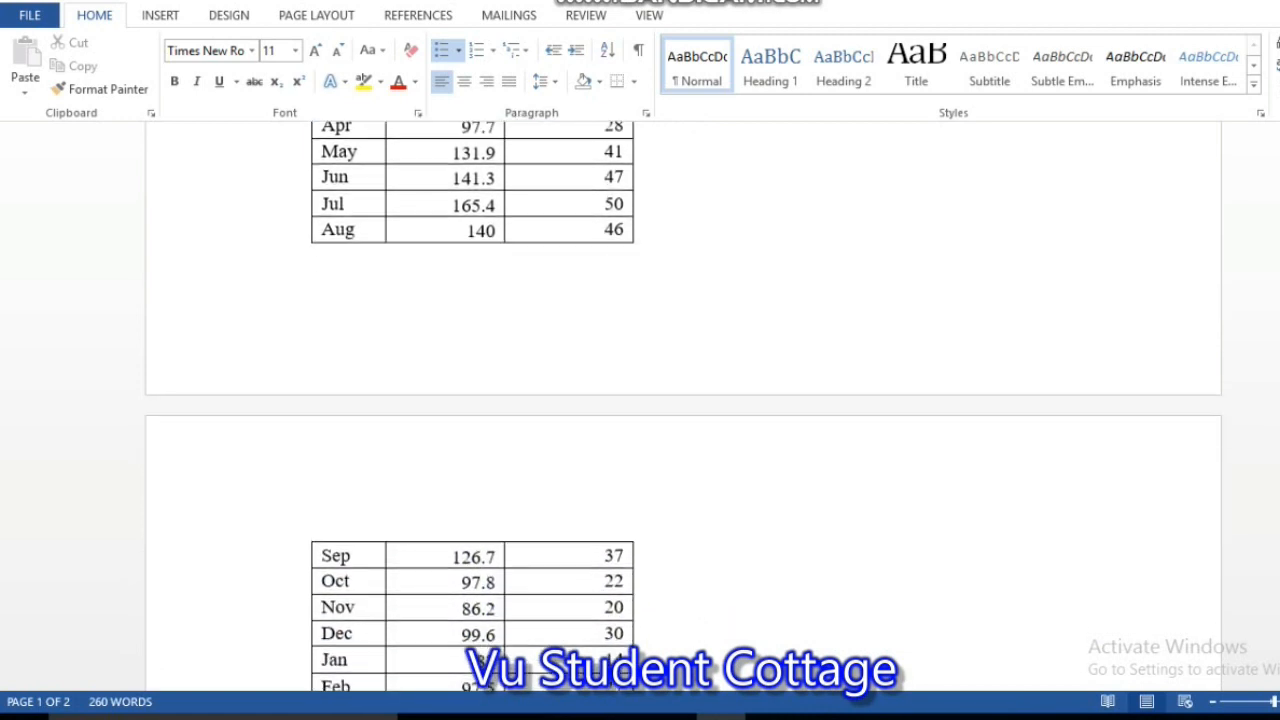
{"action": "scroll", "coordinate": [680, 400], "scroll_direction": "down", "scroll_amount": 3}
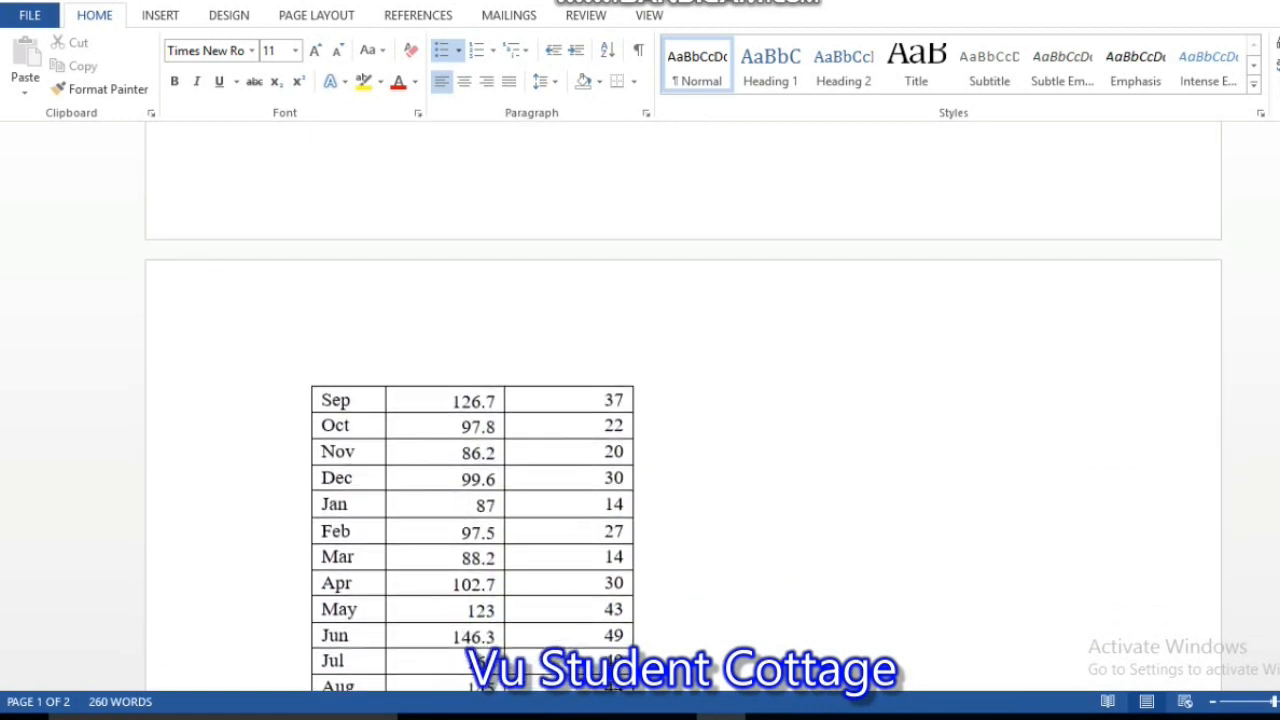
{"action": "scroll", "coordinate": [680, 400], "scroll_direction": "down", "scroll_amount": 4}
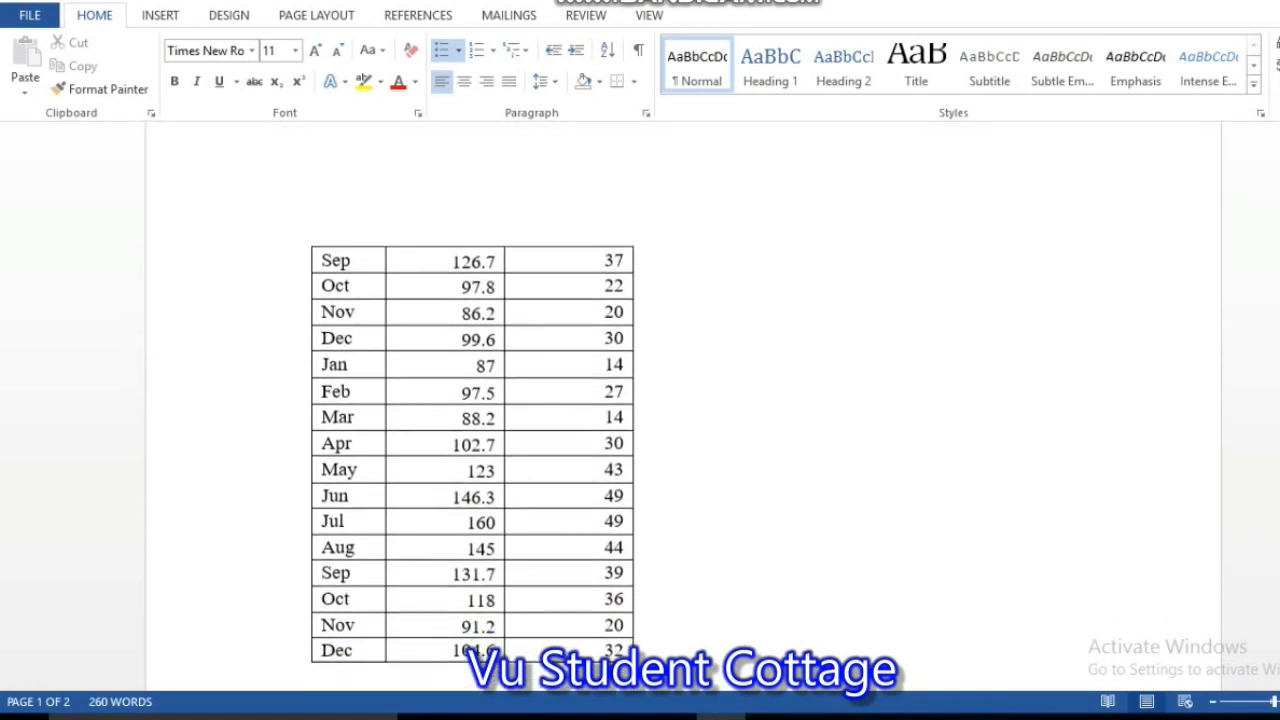
{"action": "scroll", "coordinate": [680, 400], "scroll_direction": "down", "scroll_amount": 3}
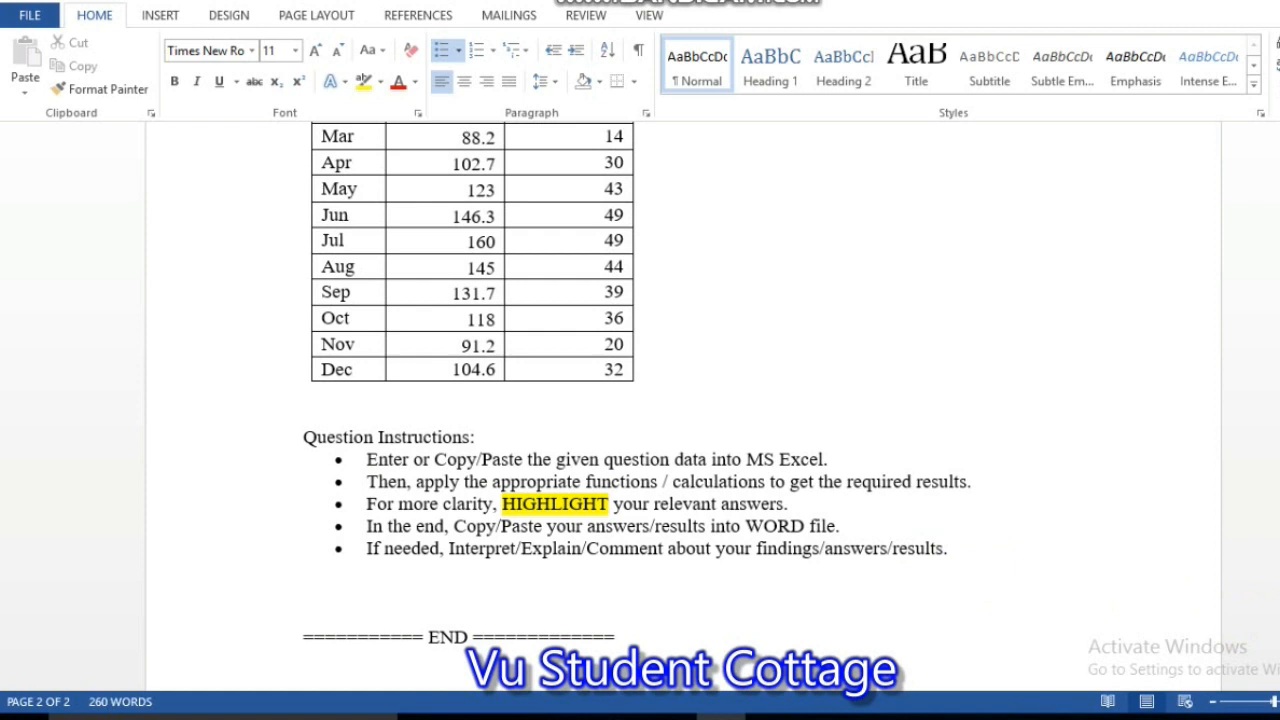
{"action": "scroll", "coordinate": [637, 382], "scroll_direction": "down", "scroll_amount": 2}
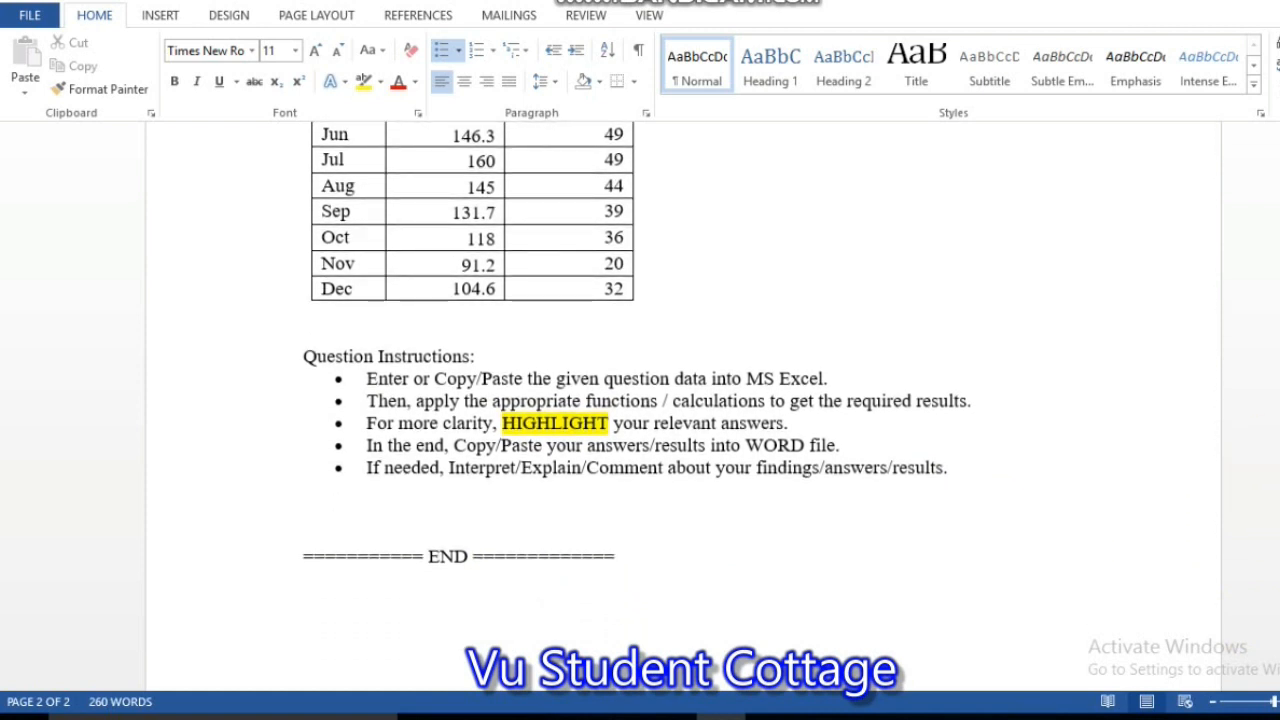
Create a new Excel worksheet file on the desktop named Sta641 Grand Assignment and open it.
{"action": "left_click", "coordinate": [1272, 2]}
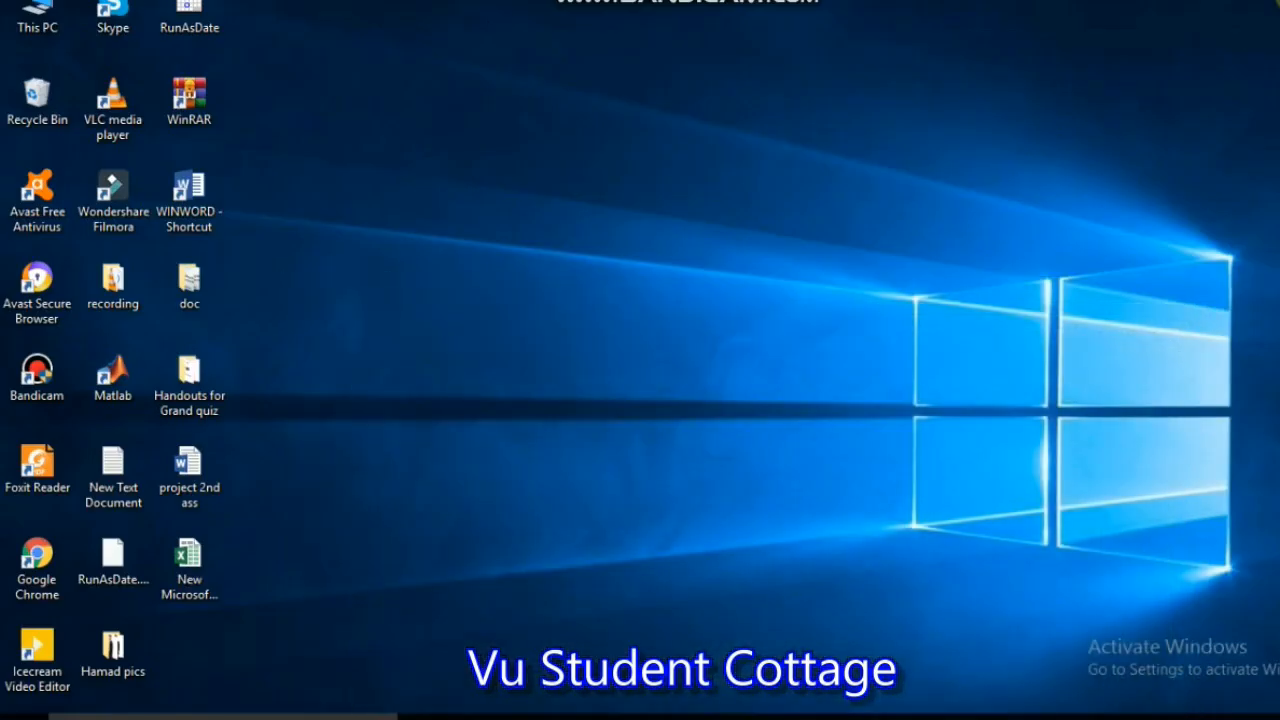
{"action": "right_click", "coordinate": [653, 258]}
{"action": "mouse_move", "coordinate": [738, 463]}
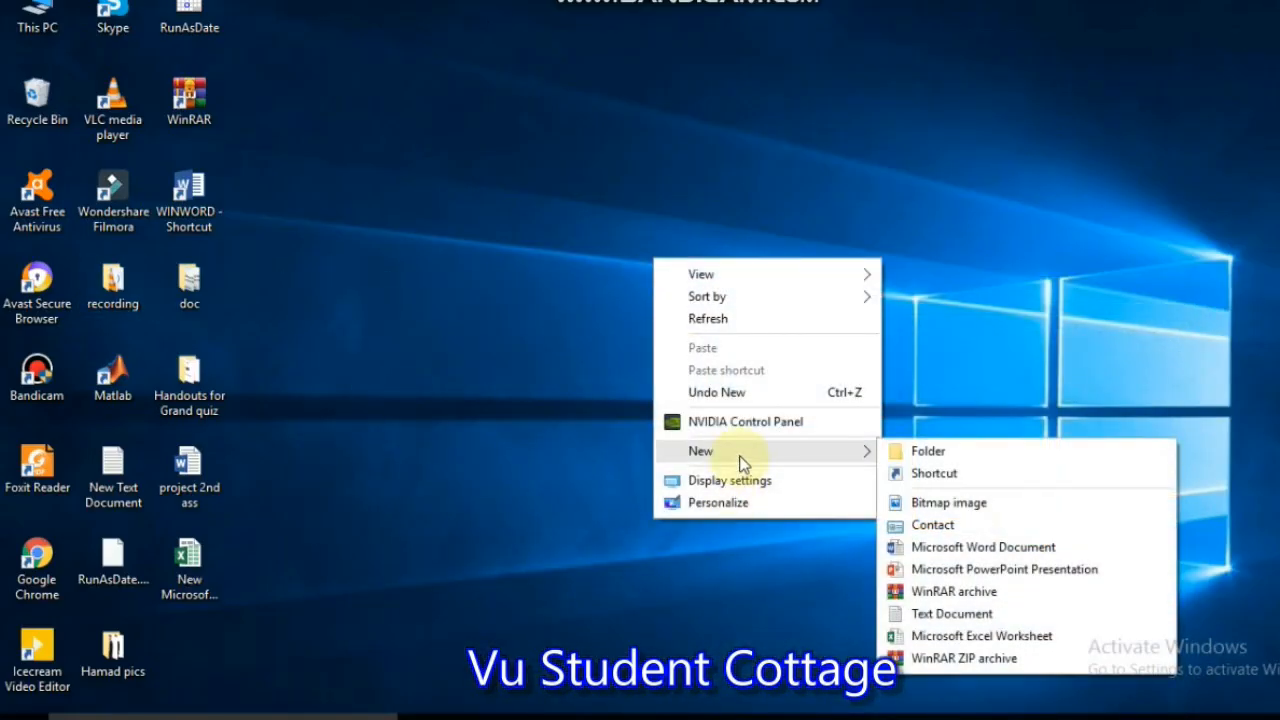
{"action": "left_click", "coordinate": [917, 643]}
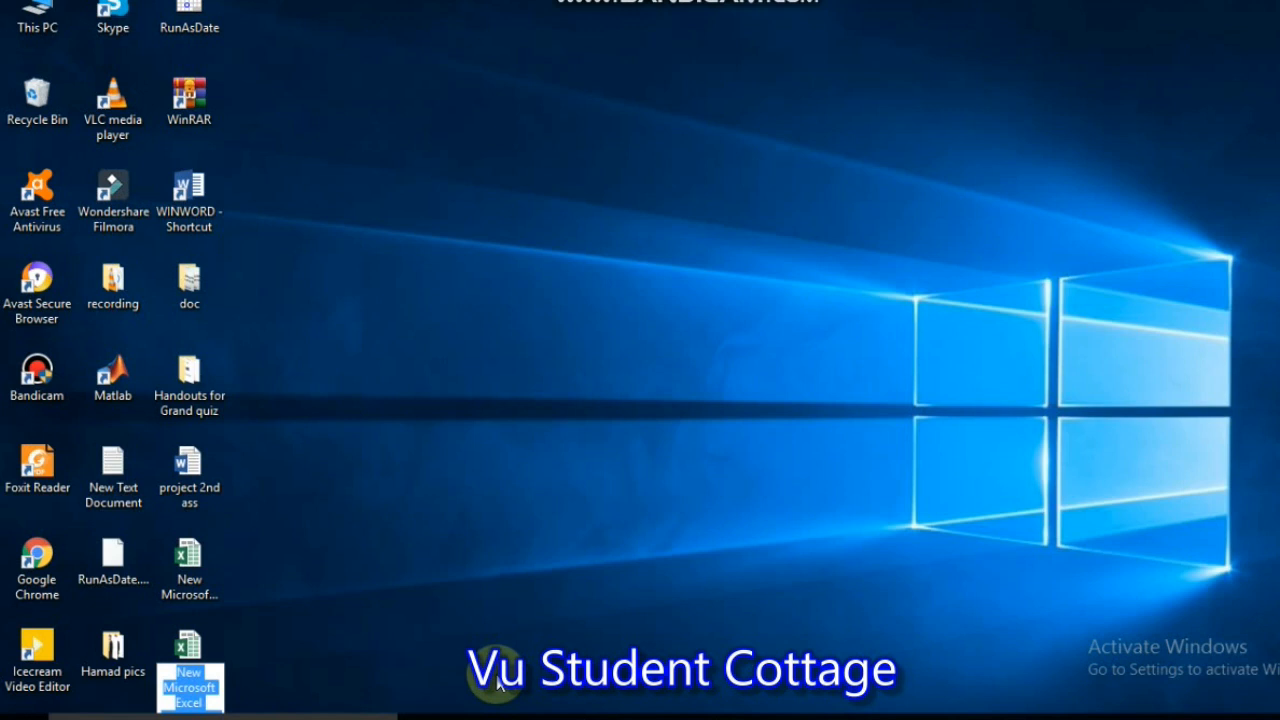
{"action": "type", "text": "S"}
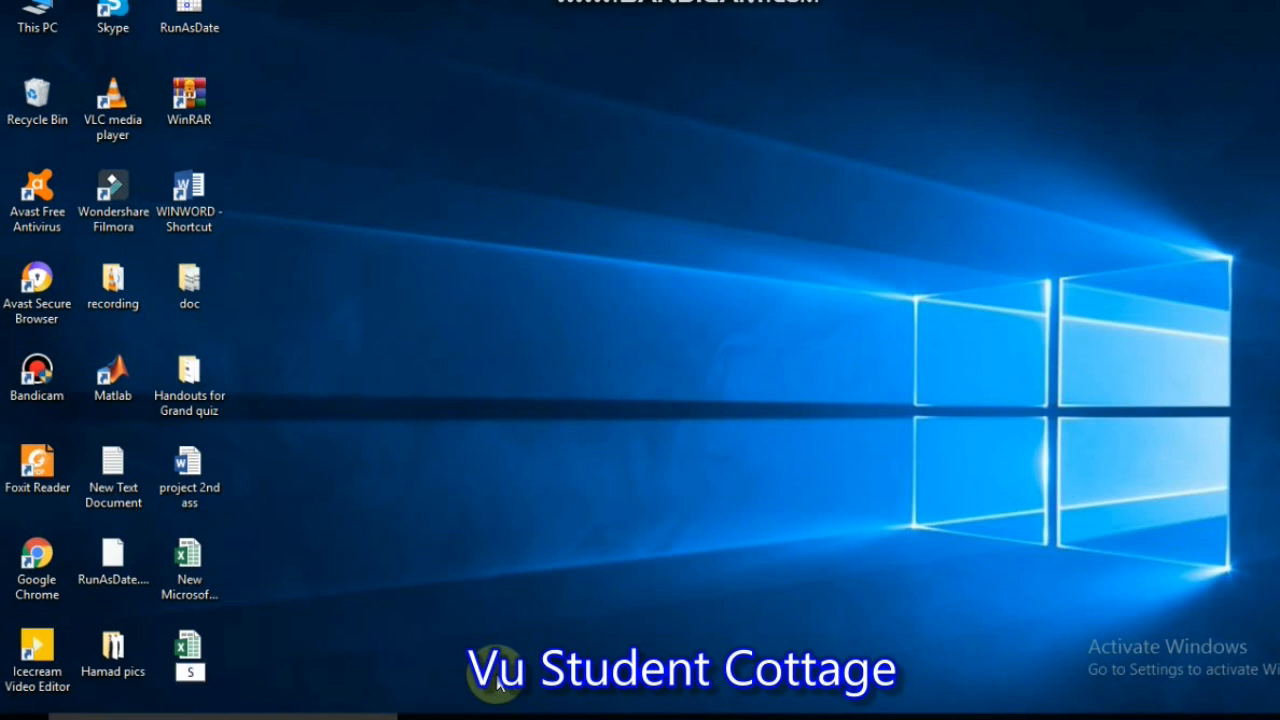
{"action": "type", "text": "ta641 Grand"}
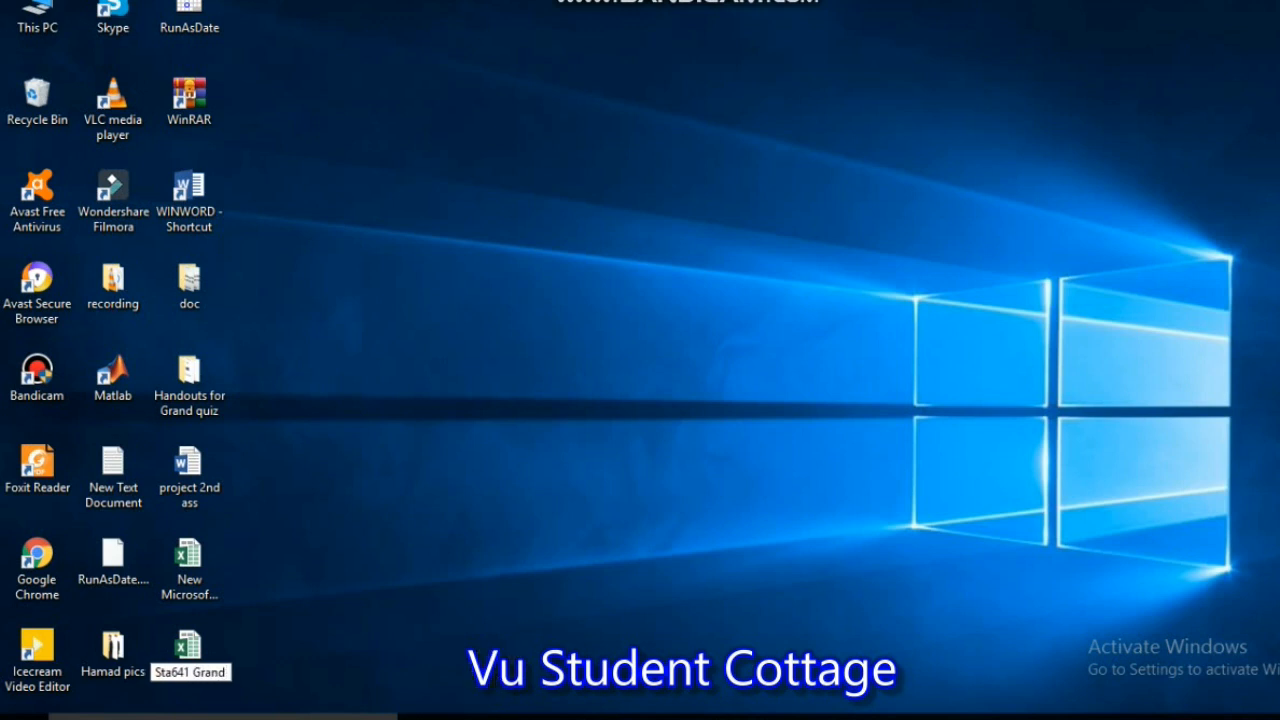
{"action": "type", "text": " Assign"}
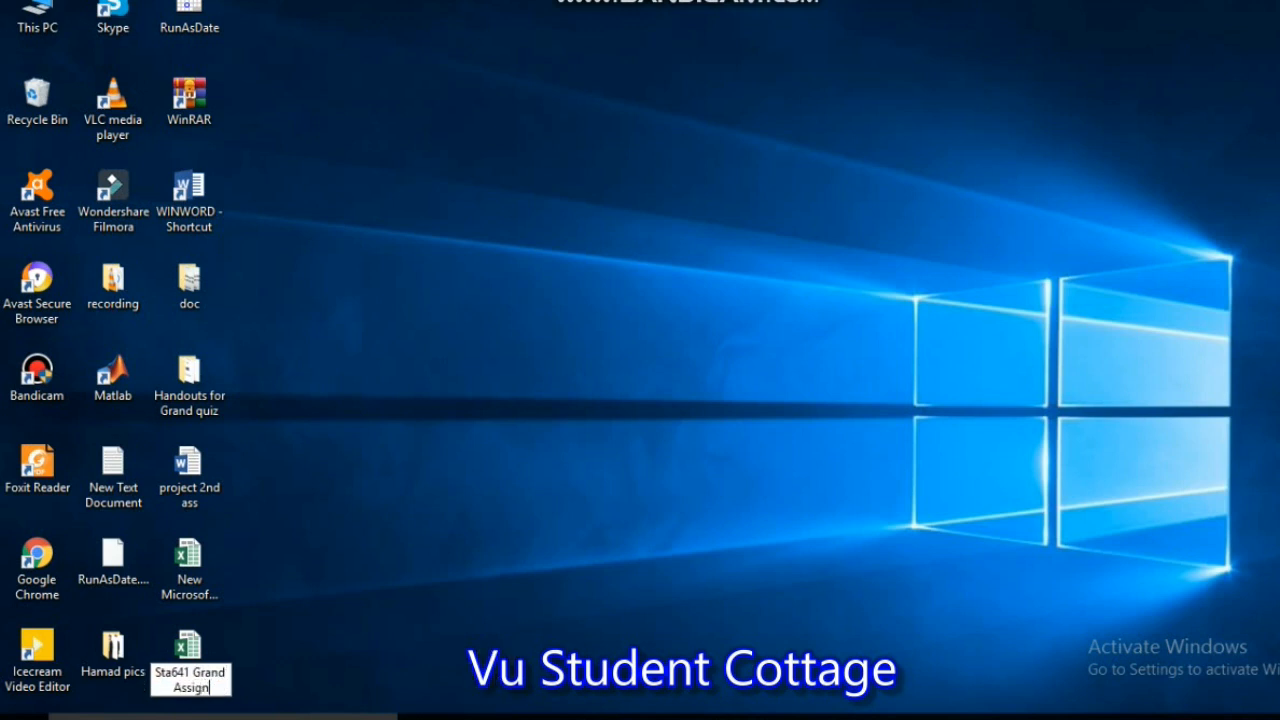
{"action": "type", "text": "ment"}
{"action": "key", "text": "Return"}
{"action": "double_click", "coordinate": [181, 690]}
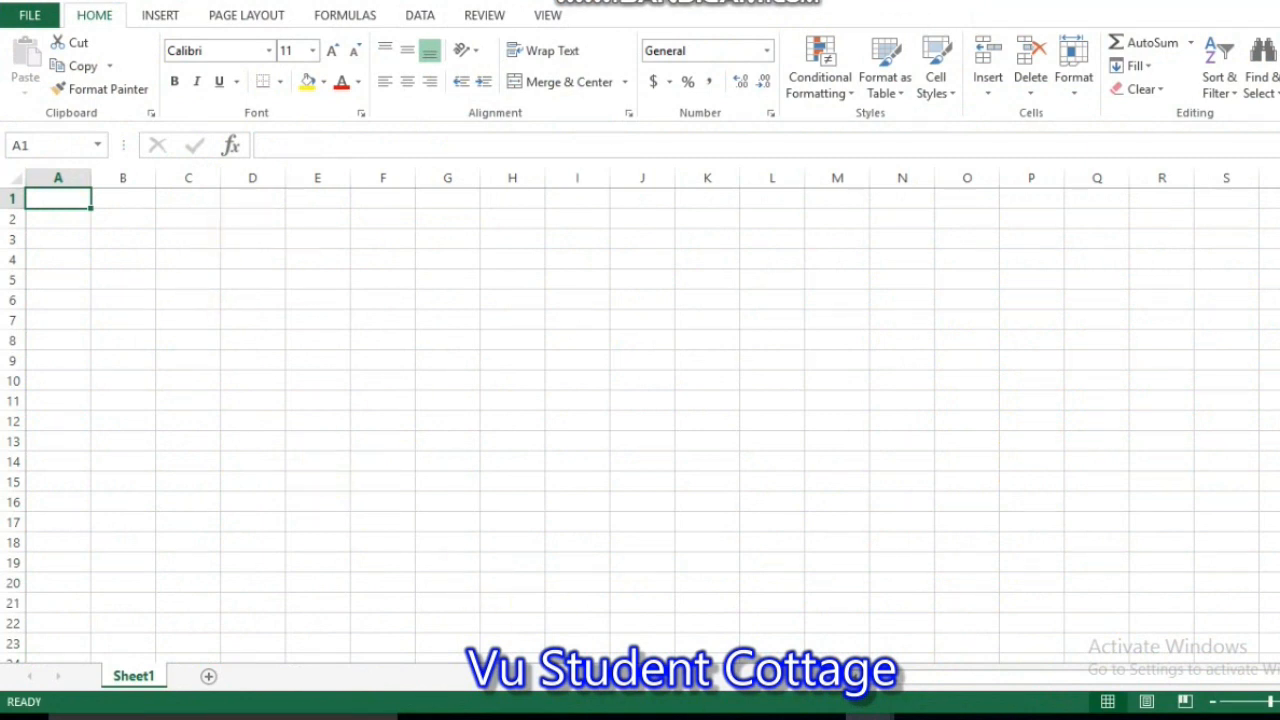
Check the tool requirements in the Word assignment and return to the Sta641 Grand Assignment workbook in Excel.
{"action": "left_click", "coordinate": [735, 718]}
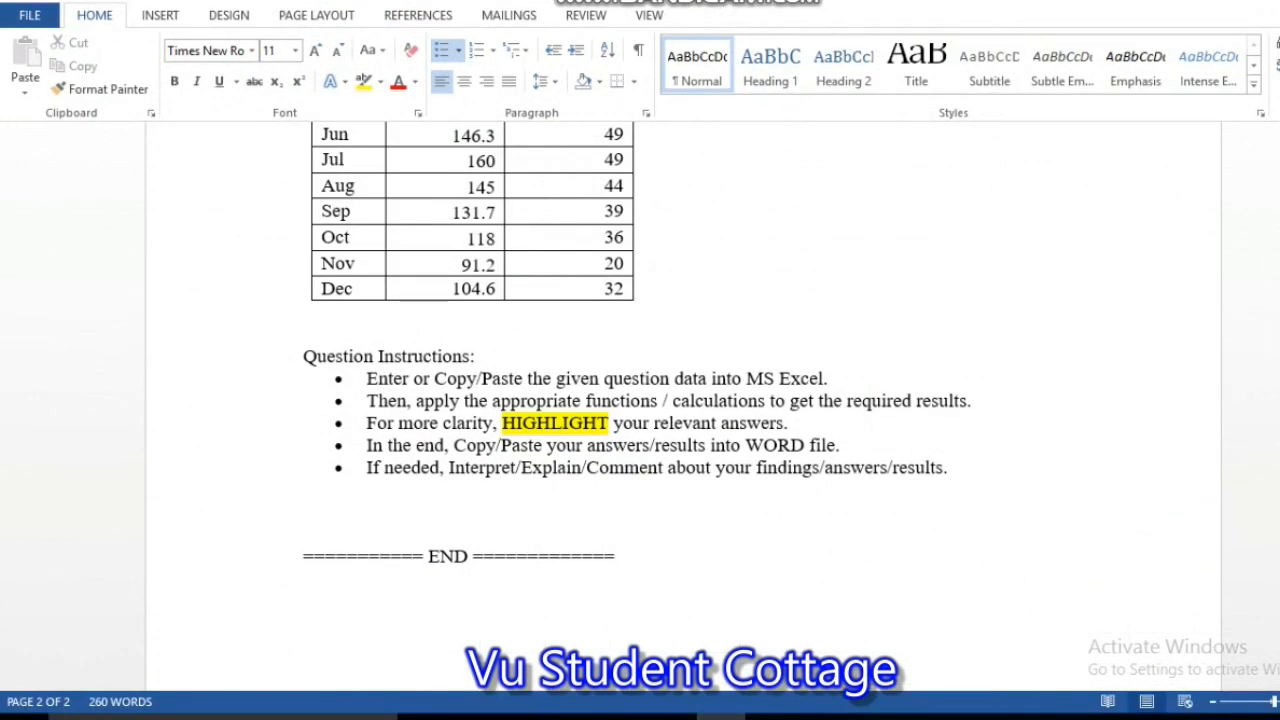
{"action": "scroll", "coordinate": [1017, 479], "scroll_direction": "up", "scroll_amount": 15}
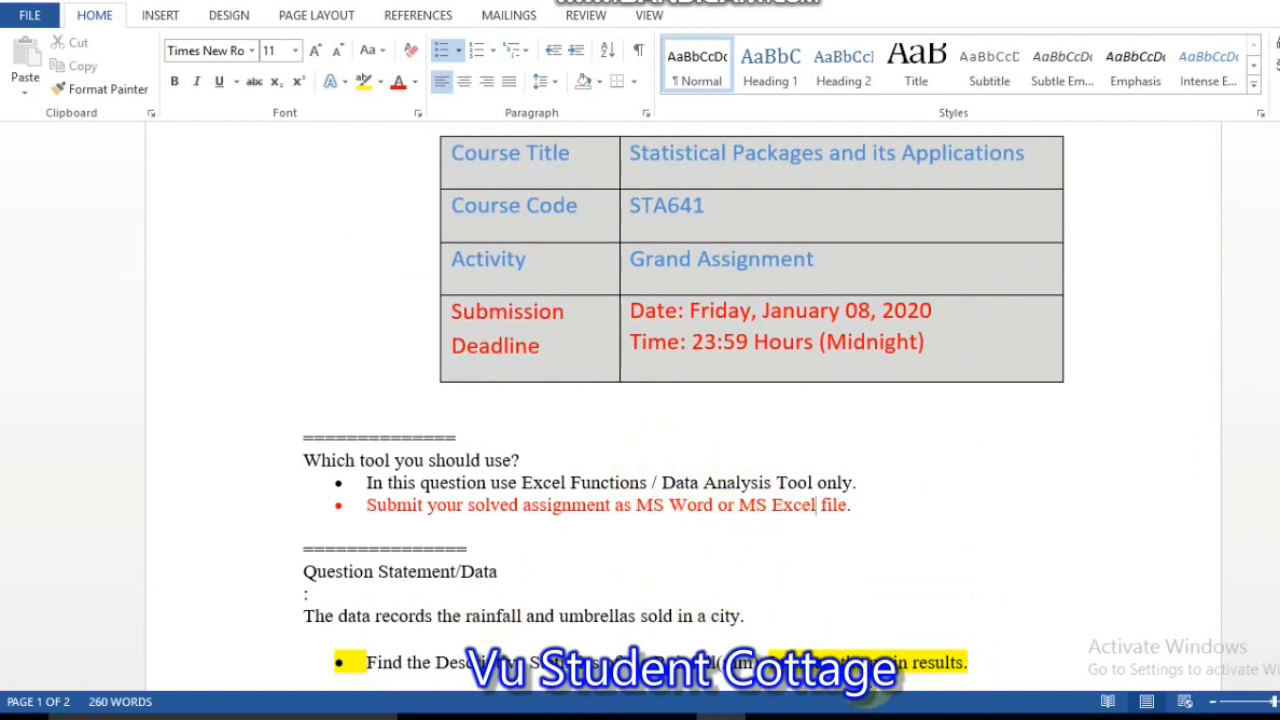
{"action": "mouse_move", "coordinate": [868, 712]}
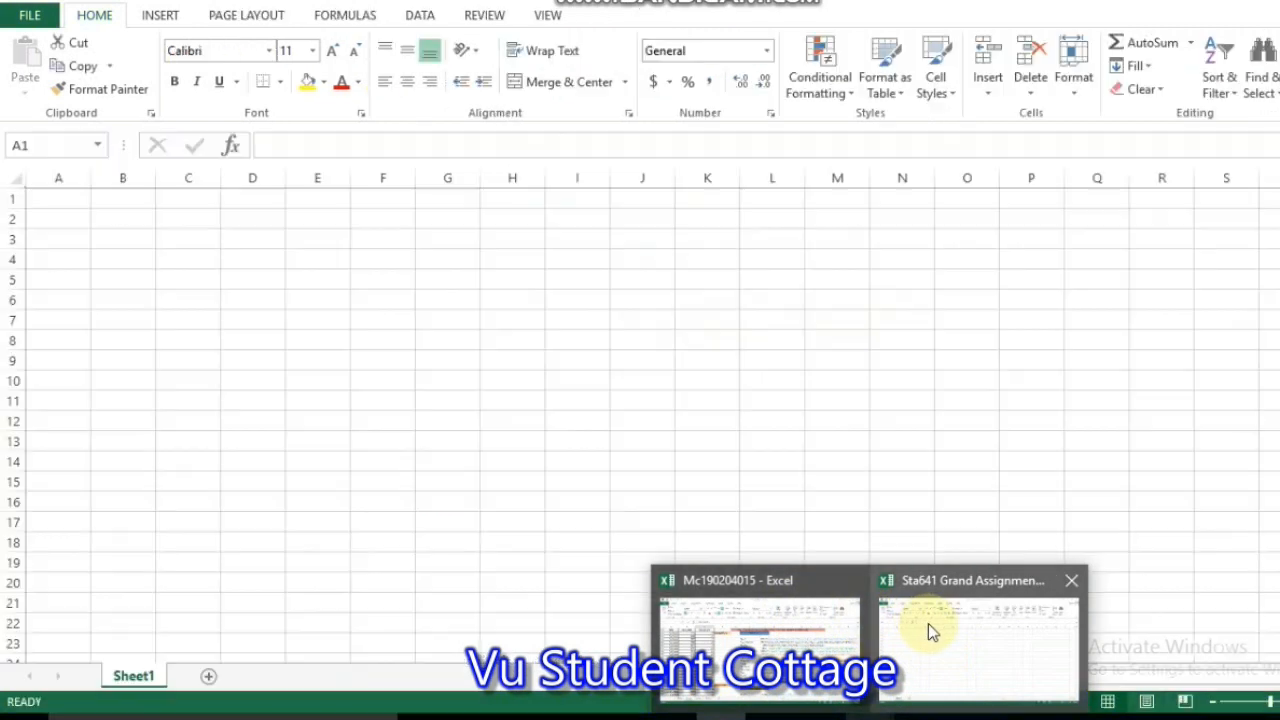
{"action": "left_click", "coordinate": [928, 623]}
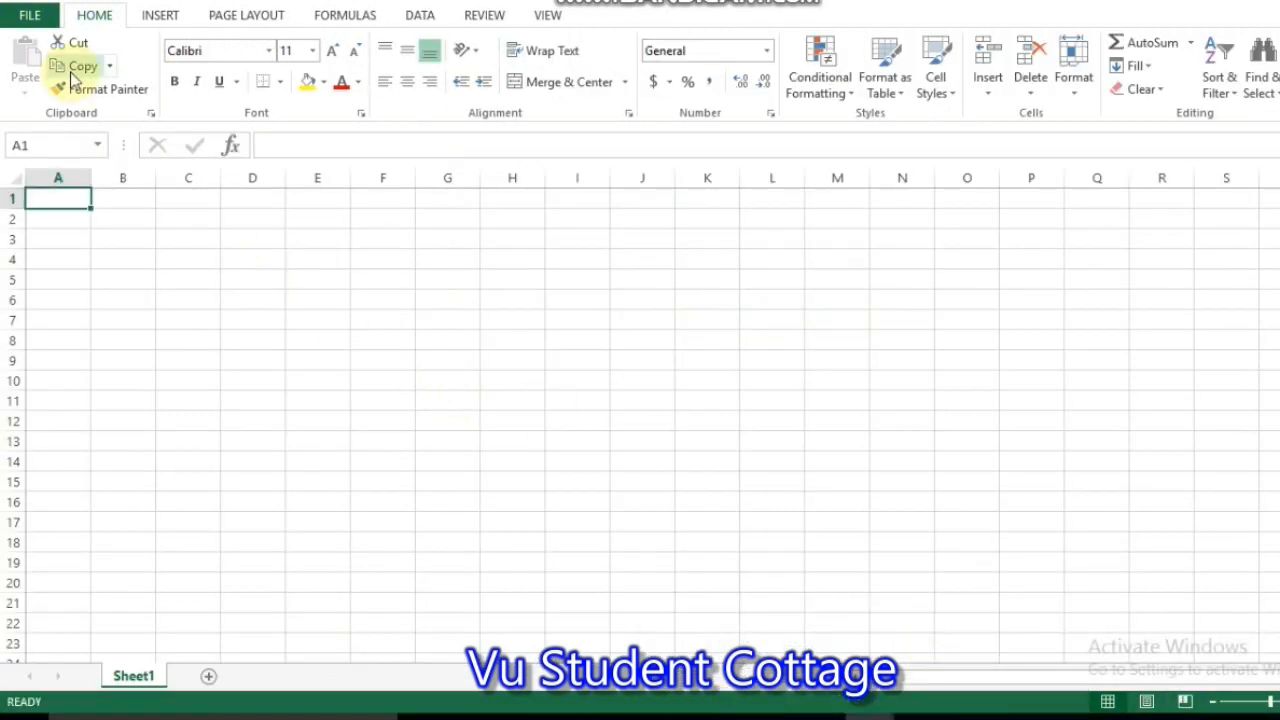
Enable the Analysis ToolPak Excel add-in and check that the Data Analysis command is available.
{"action": "left_click", "coordinate": [30, 16]}
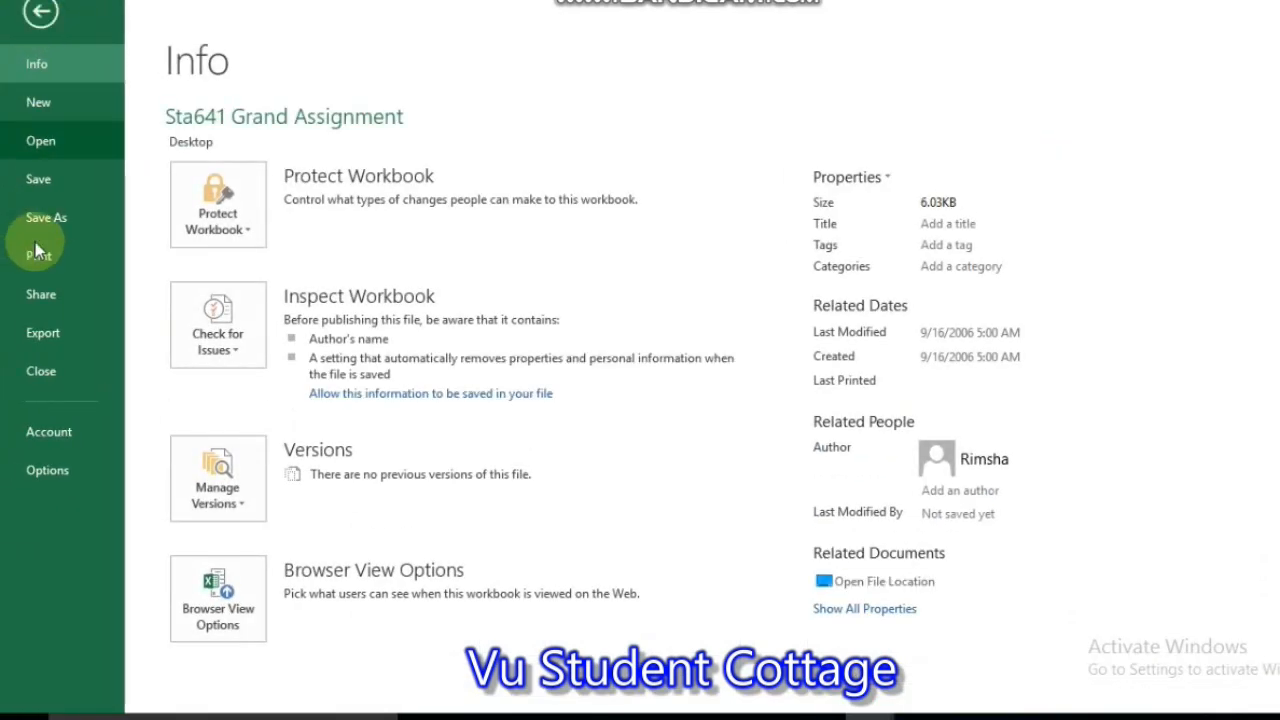
{"action": "left_click", "coordinate": [56, 465]}
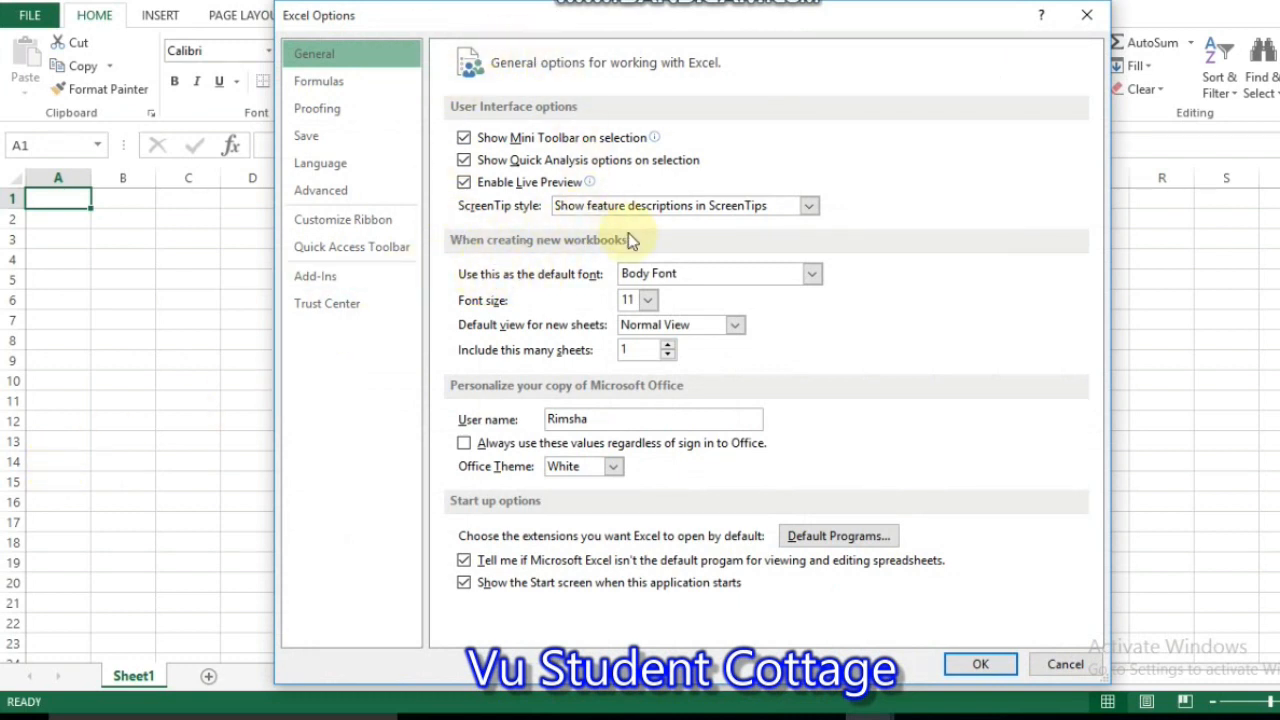
{"action": "left_click", "coordinate": [375, 284]}
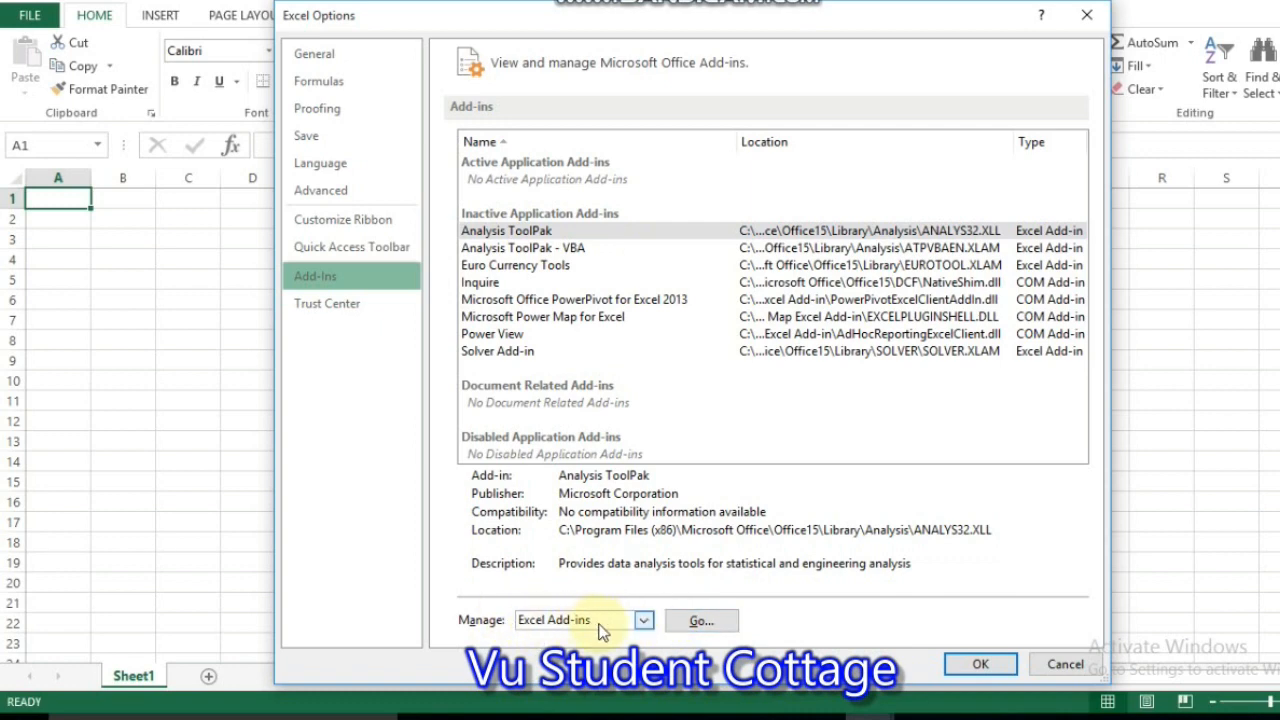
{"action": "left_click", "coordinate": [692, 622]}
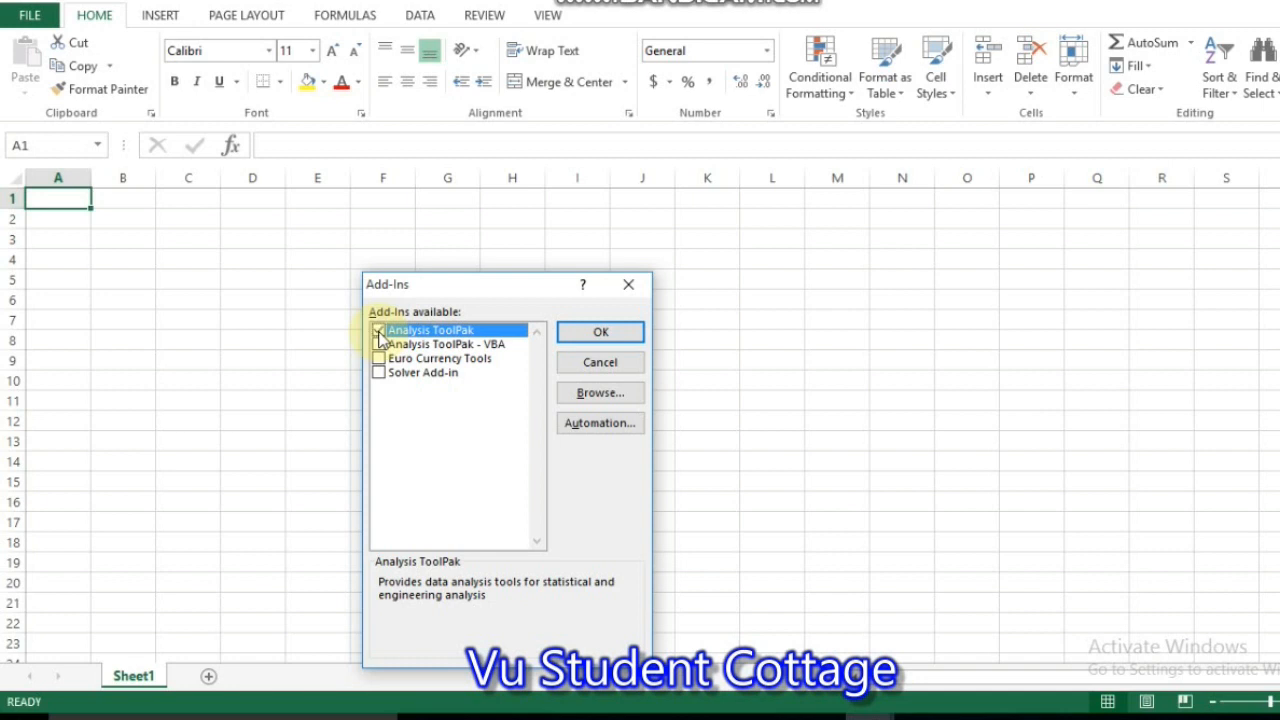
{"action": "left_click", "coordinate": [570, 339]}
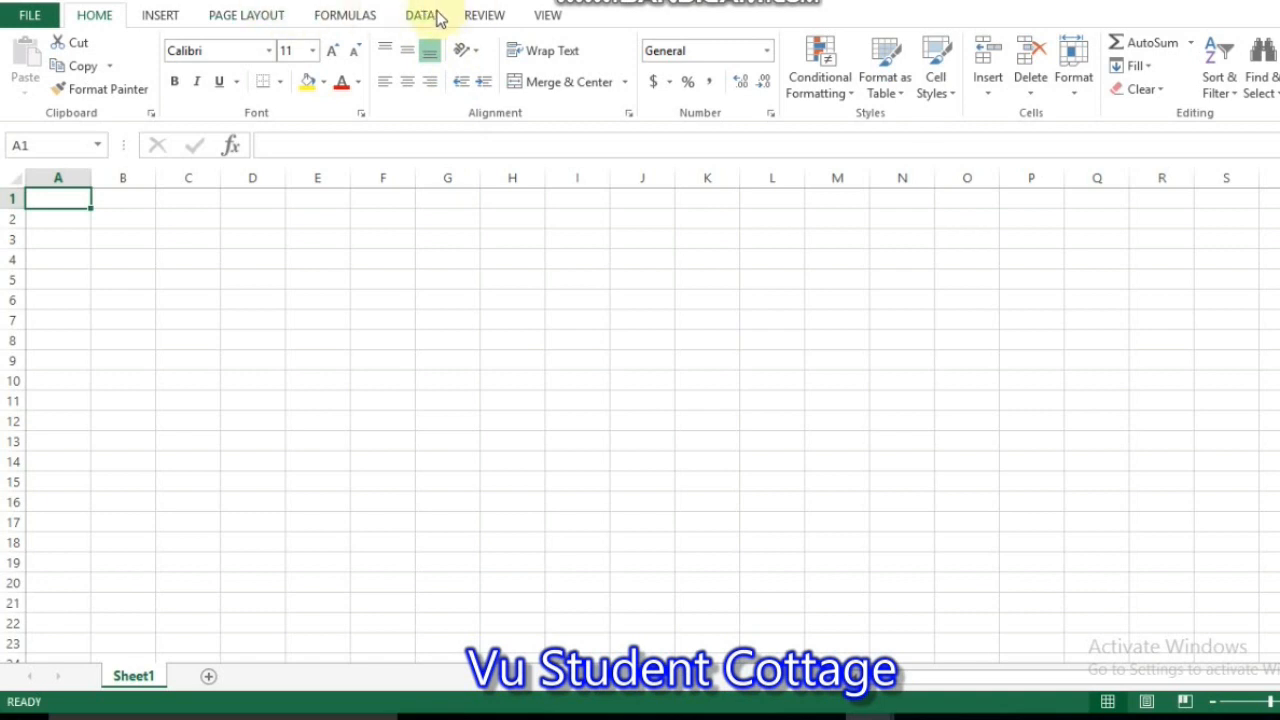
{"action": "left_click", "coordinate": [435, 18]}
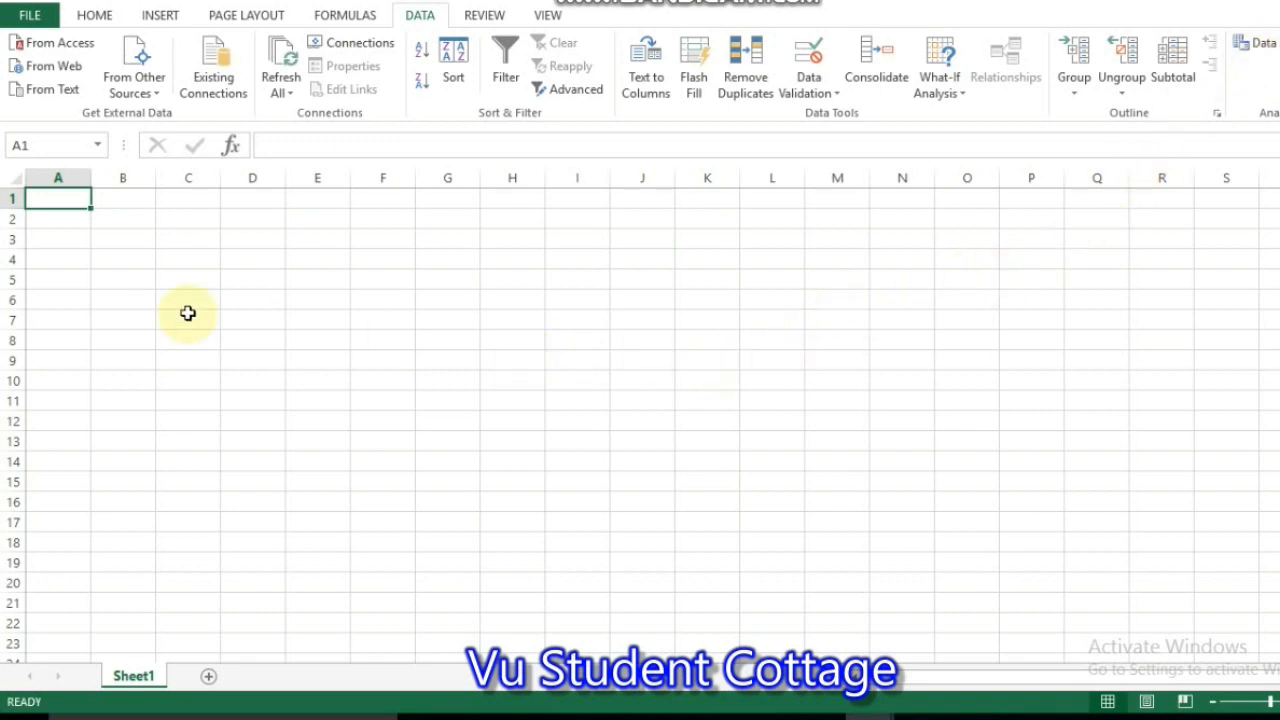
{"action": "left_click", "coordinate": [94, 18]}
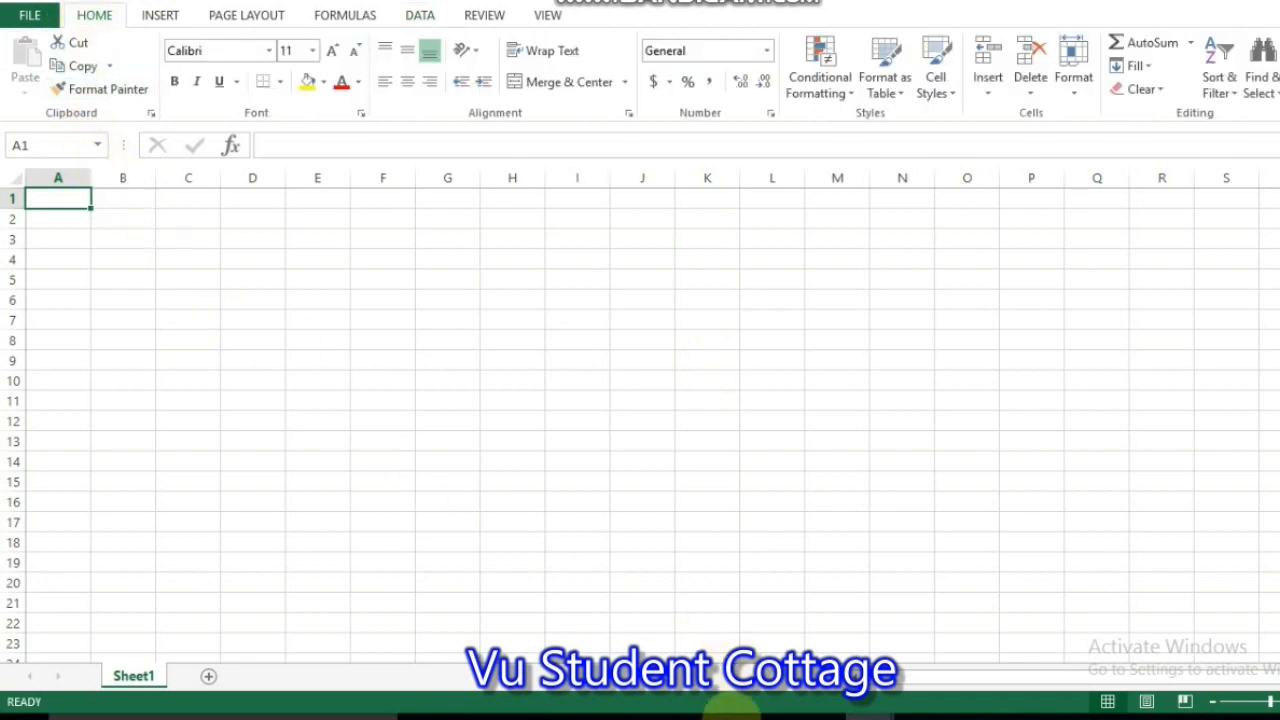
Copy the whole monthly rainfall and umbrellas table from the Word assignment into the Sta641 Grand Assignment workbook at A1 and widen columns A to C.
{"action": "left_click", "coordinate": [721, 714]}
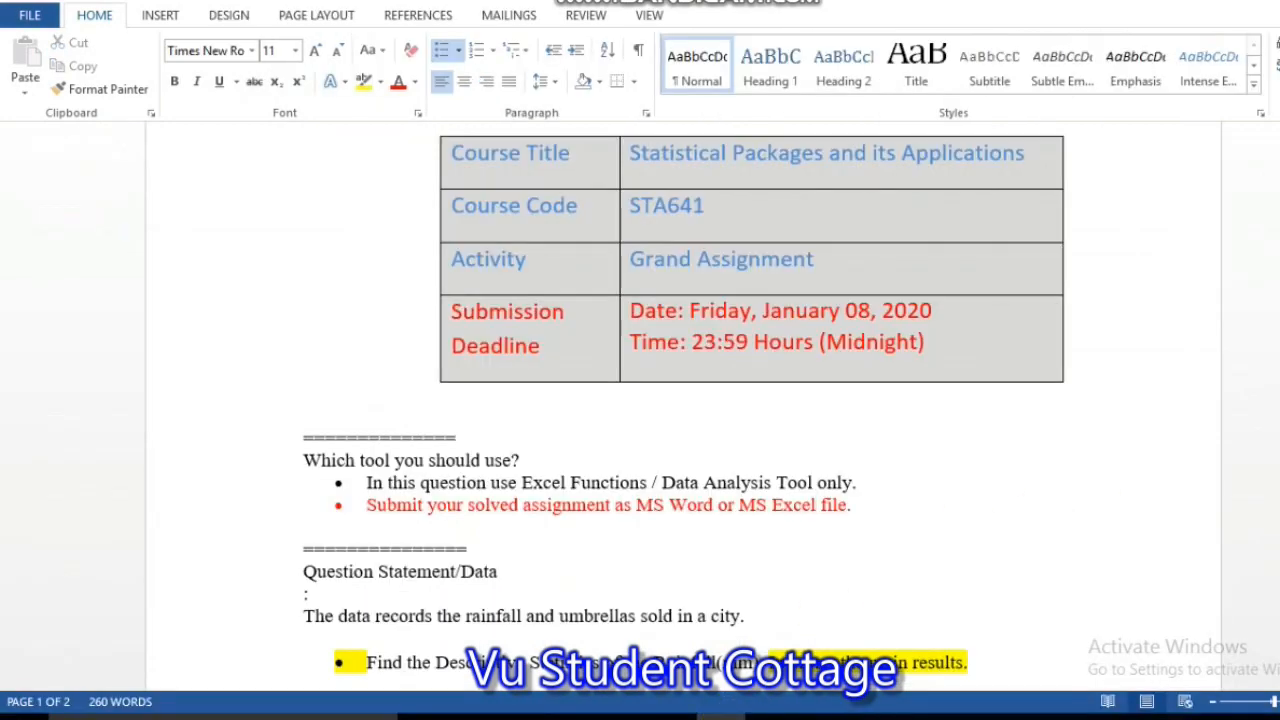
{"action": "scroll", "coordinate": [684, 406], "scroll_direction": "down", "scroll_amount": 5}
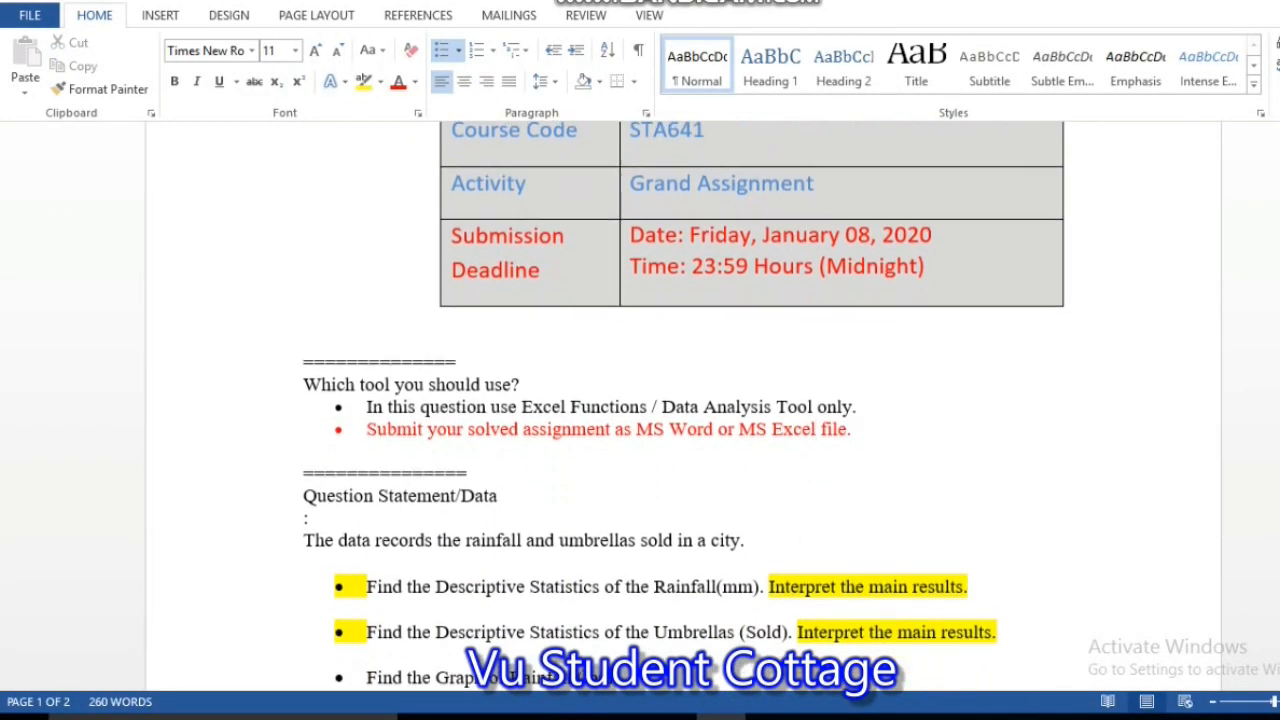
{"action": "scroll", "coordinate": [801, 535], "scroll_direction": "down", "scroll_amount": 9}
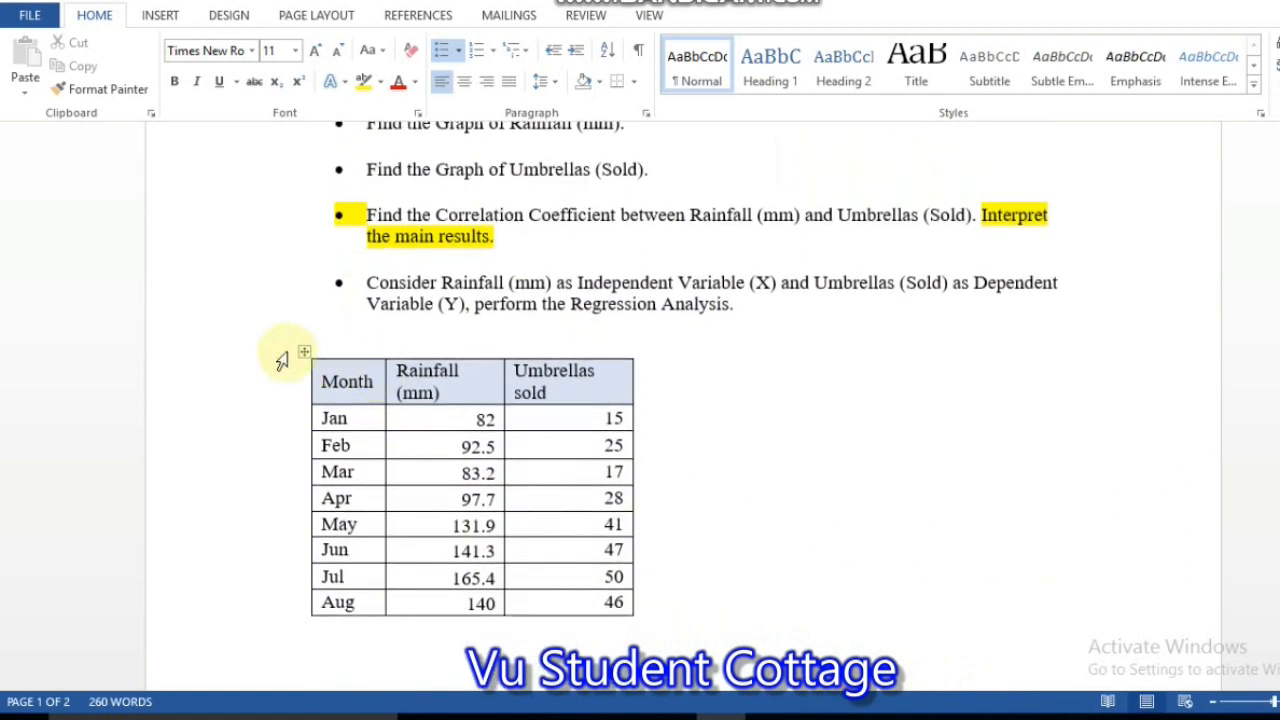
{"action": "left_click", "coordinate": [304, 350]}
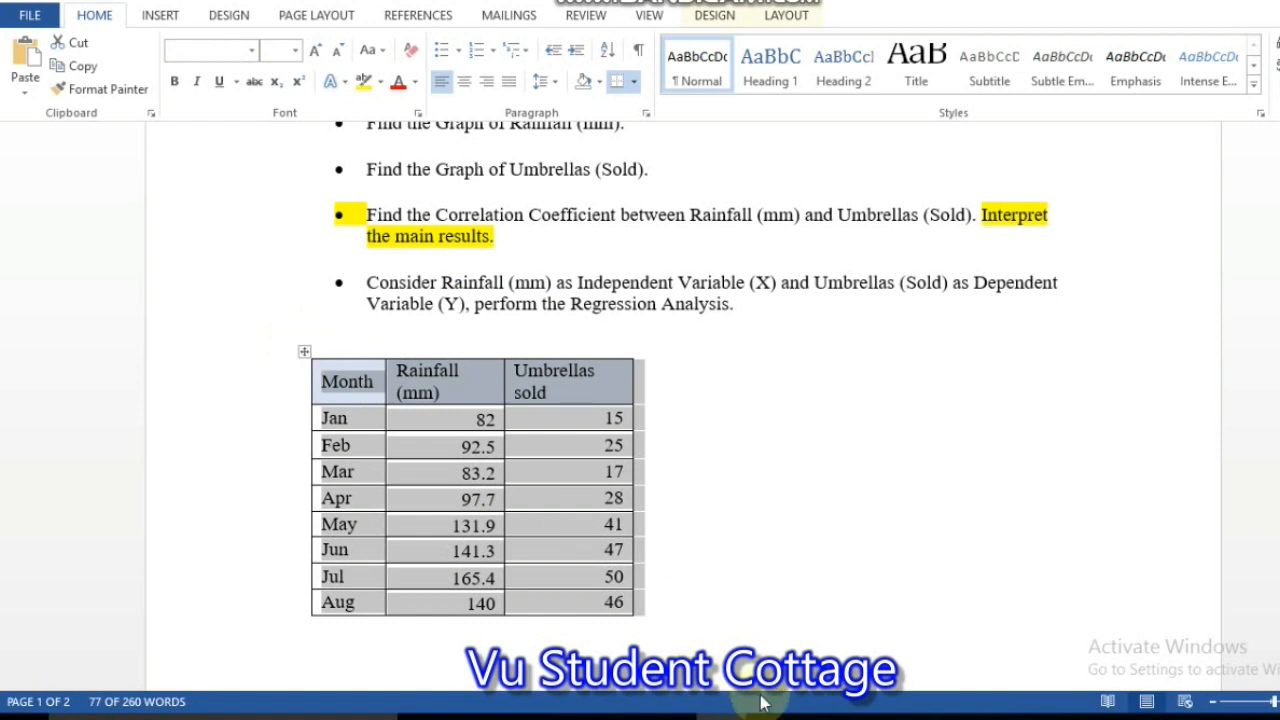
{"action": "mouse_move", "coordinate": [835, 716]}
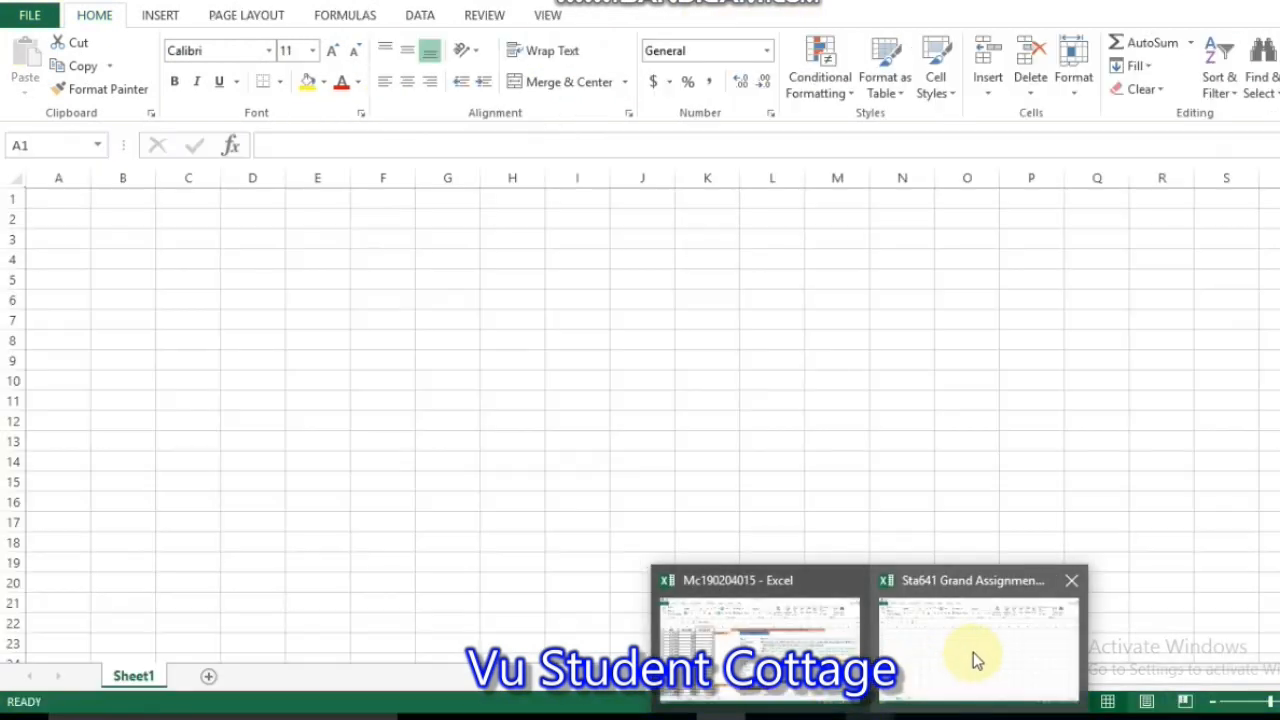
{"action": "left_click", "coordinate": [971, 660]}
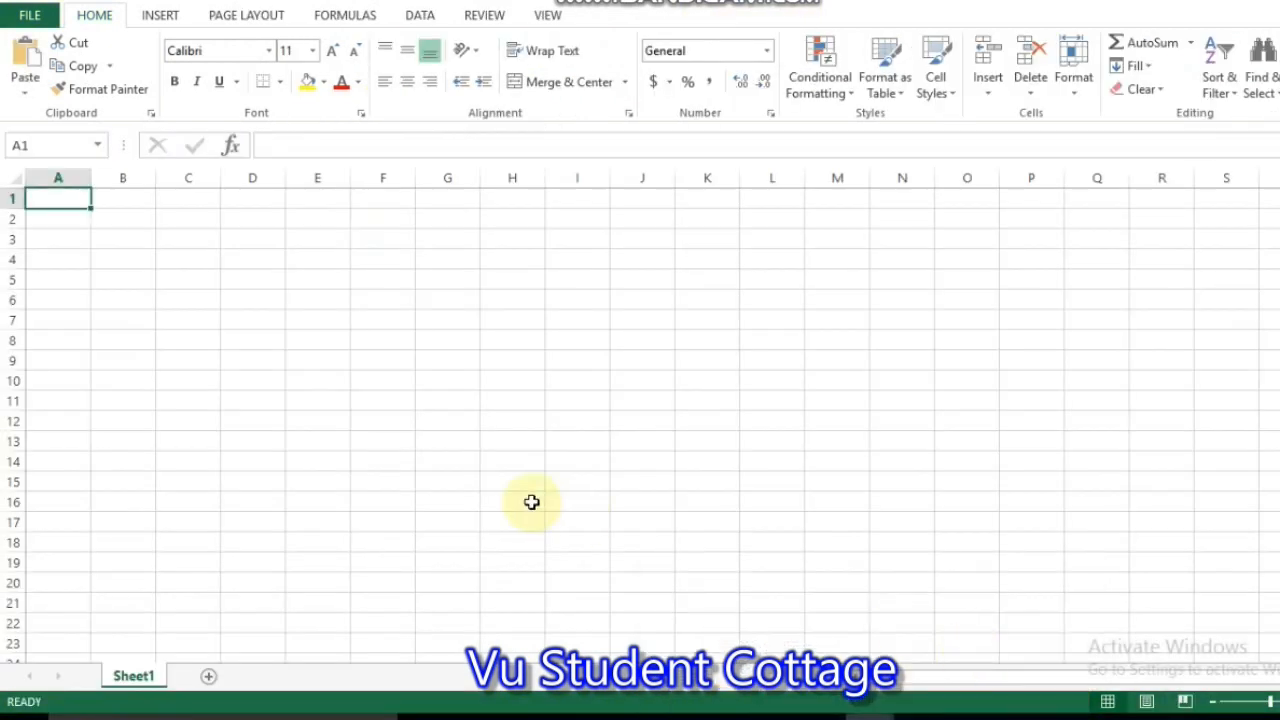
{"action": "key", "text": "ctrl+v"}
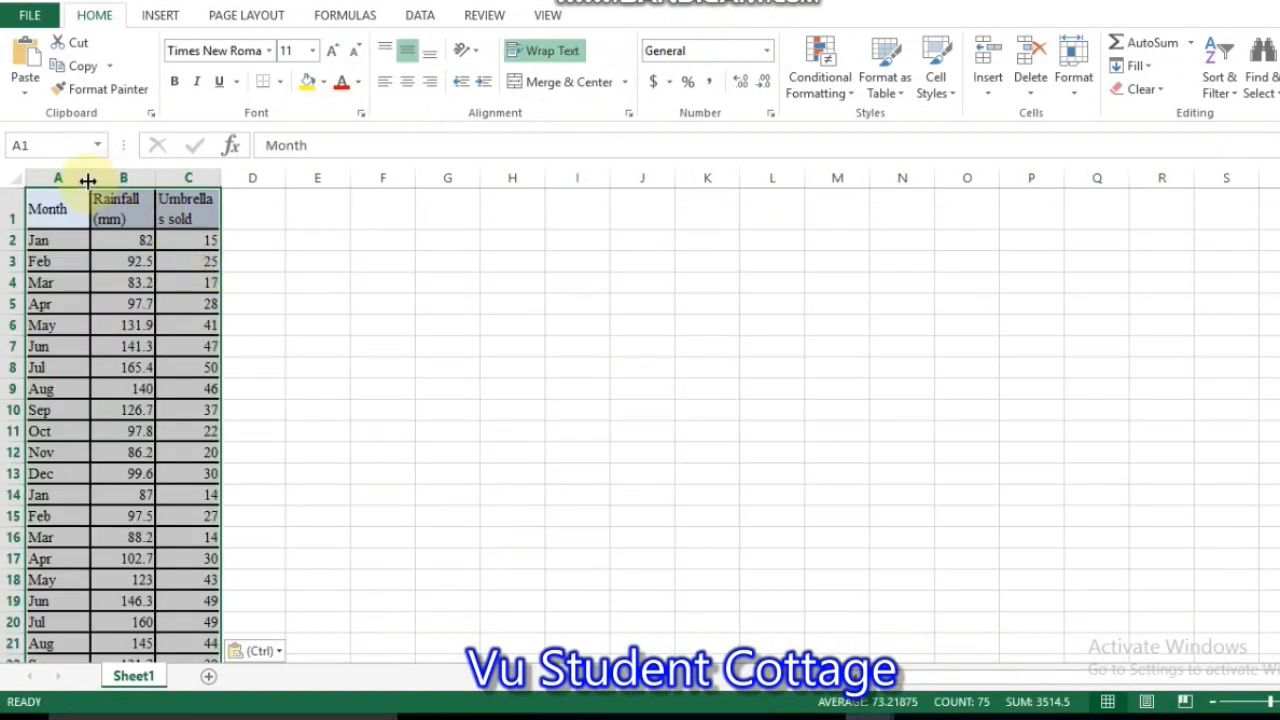
{"action": "left_click_drag", "start_coordinate": [88, 180], "coordinate": [311, 177]}
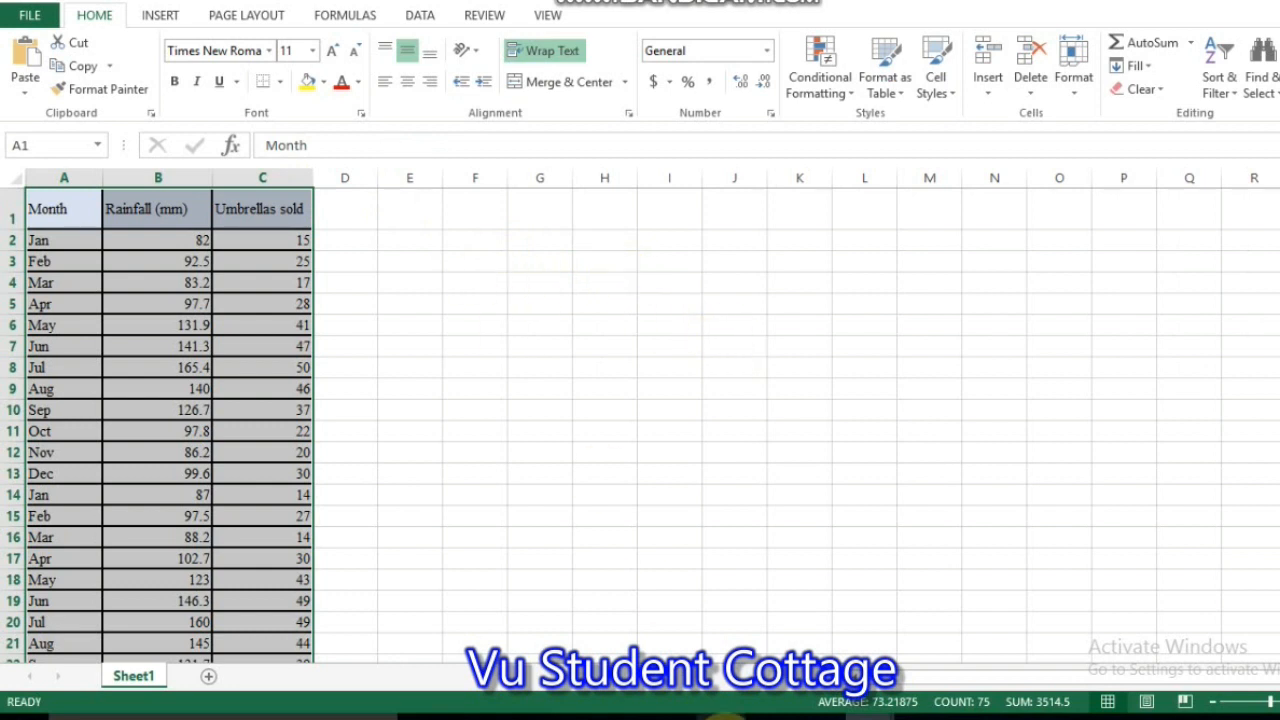
Check the list of questions in the Word assignment and return to the Sta641 Grand Assignment workbook in Excel.
{"action": "mouse_move", "coordinate": [720, 715]}
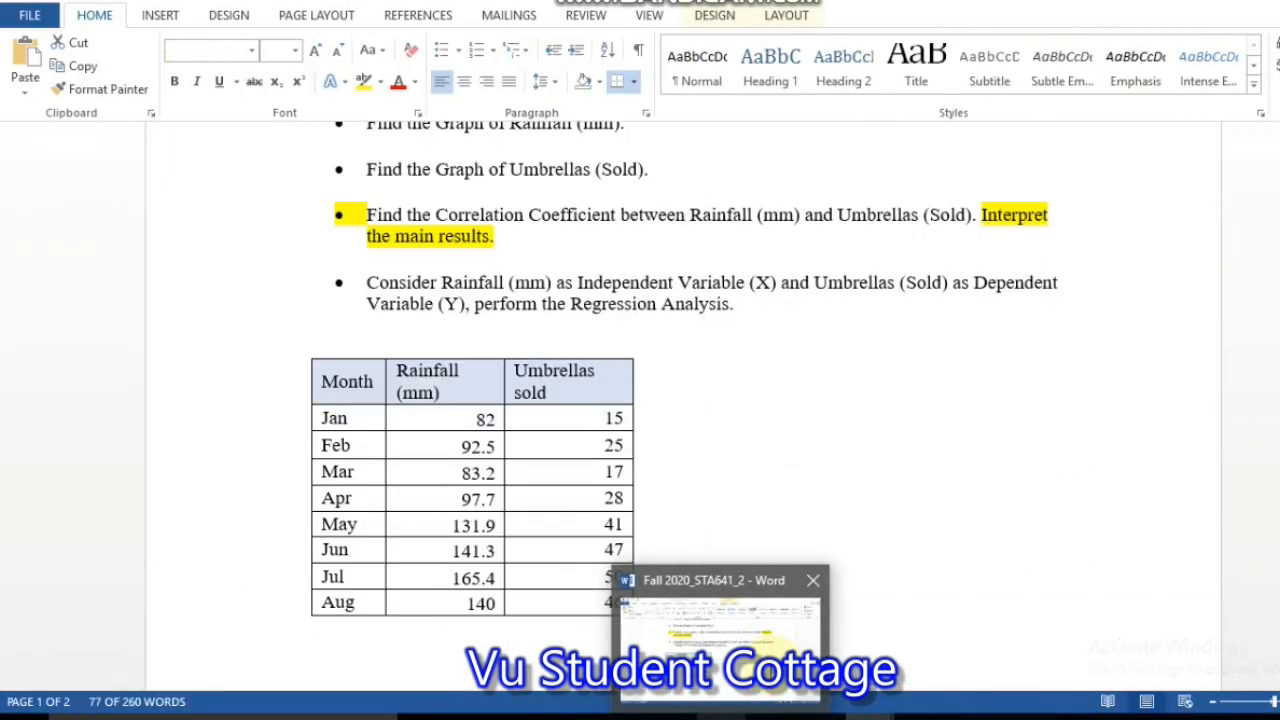
{"action": "left_click", "coordinate": [778, 670]}
{"action": "scroll", "coordinate": [680, 400], "scroll_direction": "up", "scroll_amount": 5}
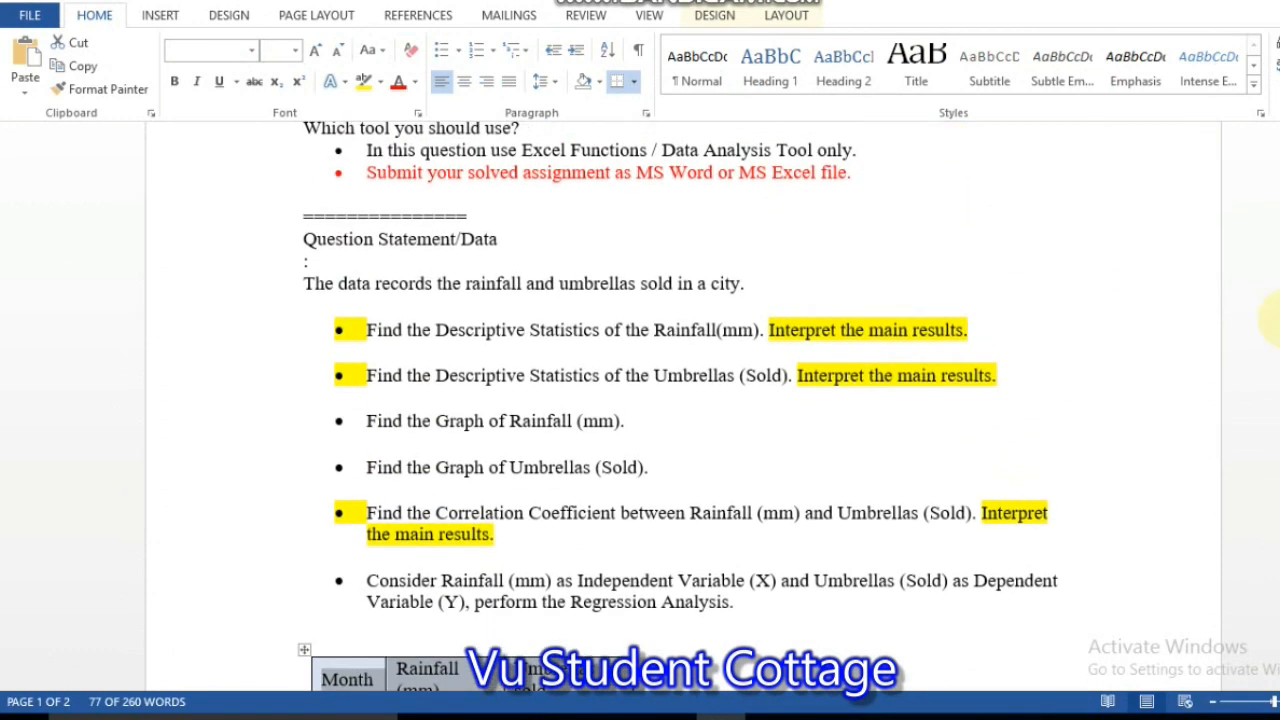
{"action": "mouse_move", "coordinate": [914, 700]}
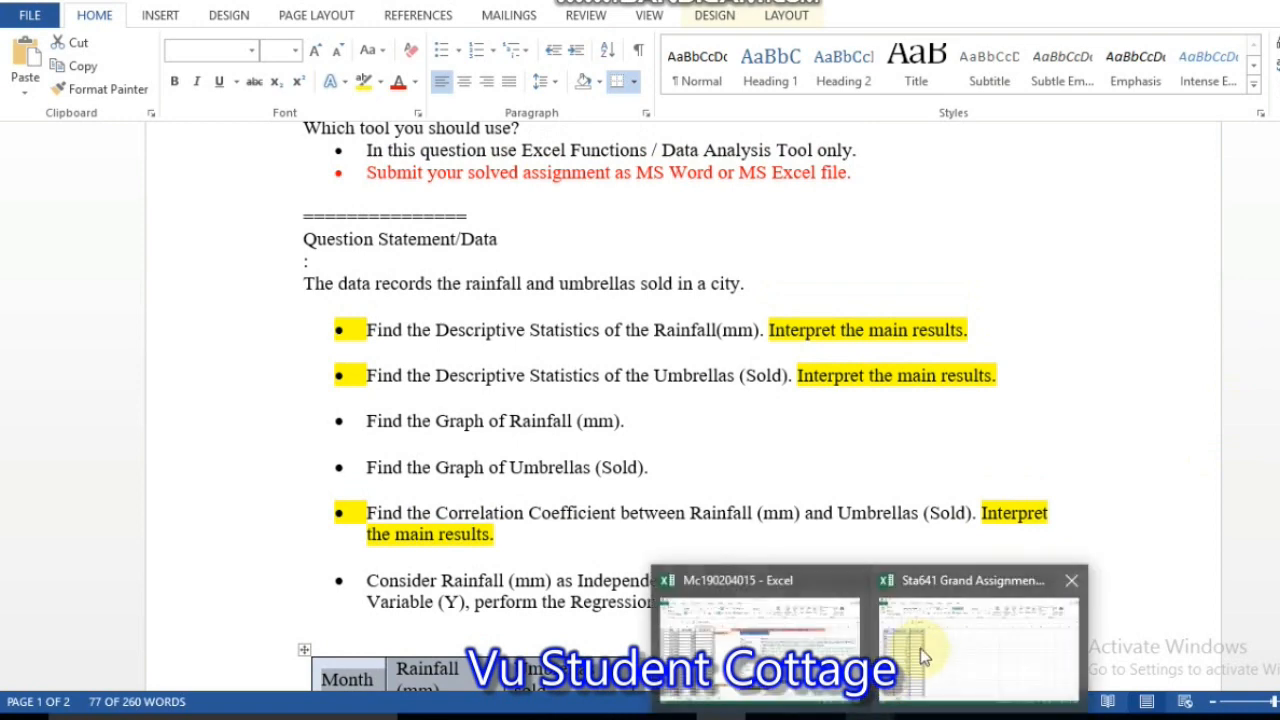
{"action": "left_click", "coordinate": [915, 655]}
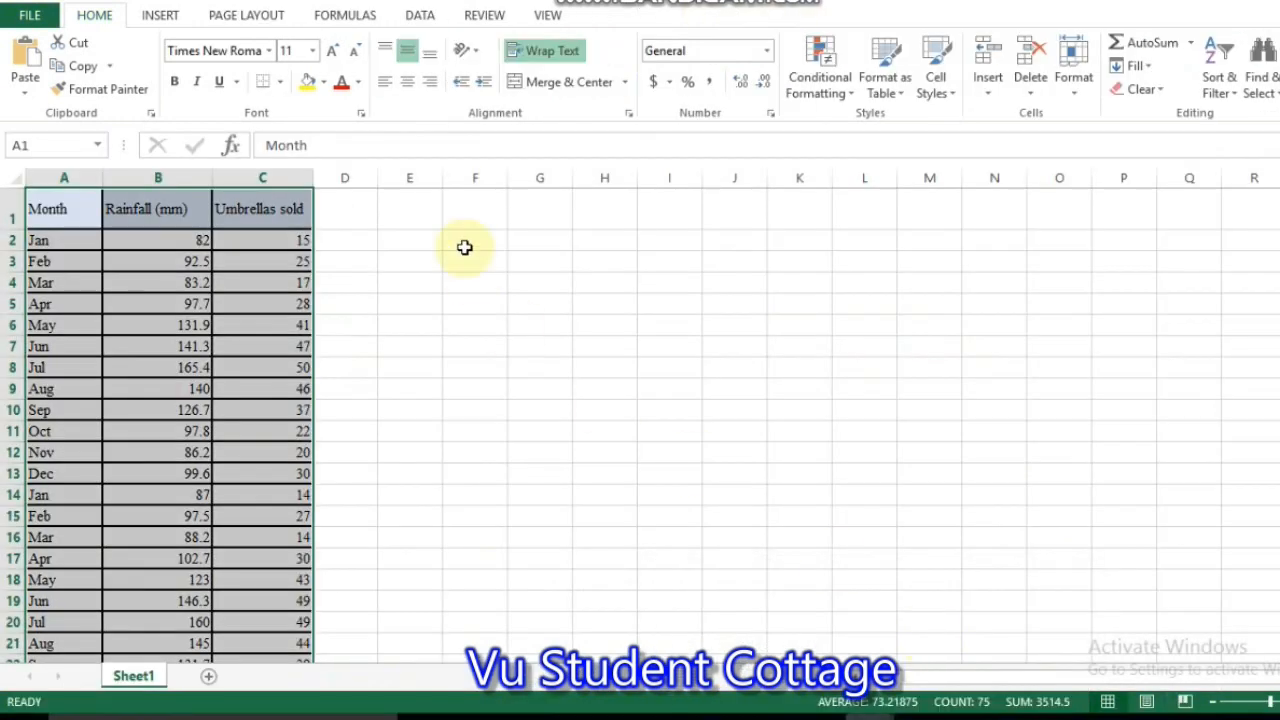
Enter the heading "Q# 1 Find the descriptive statistics of Rainfall (mm)" in cell E2, saving the workbook partway through.
{"action": "left_click", "coordinate": [404, 239]}
{"action": "type", "text": "Q"}
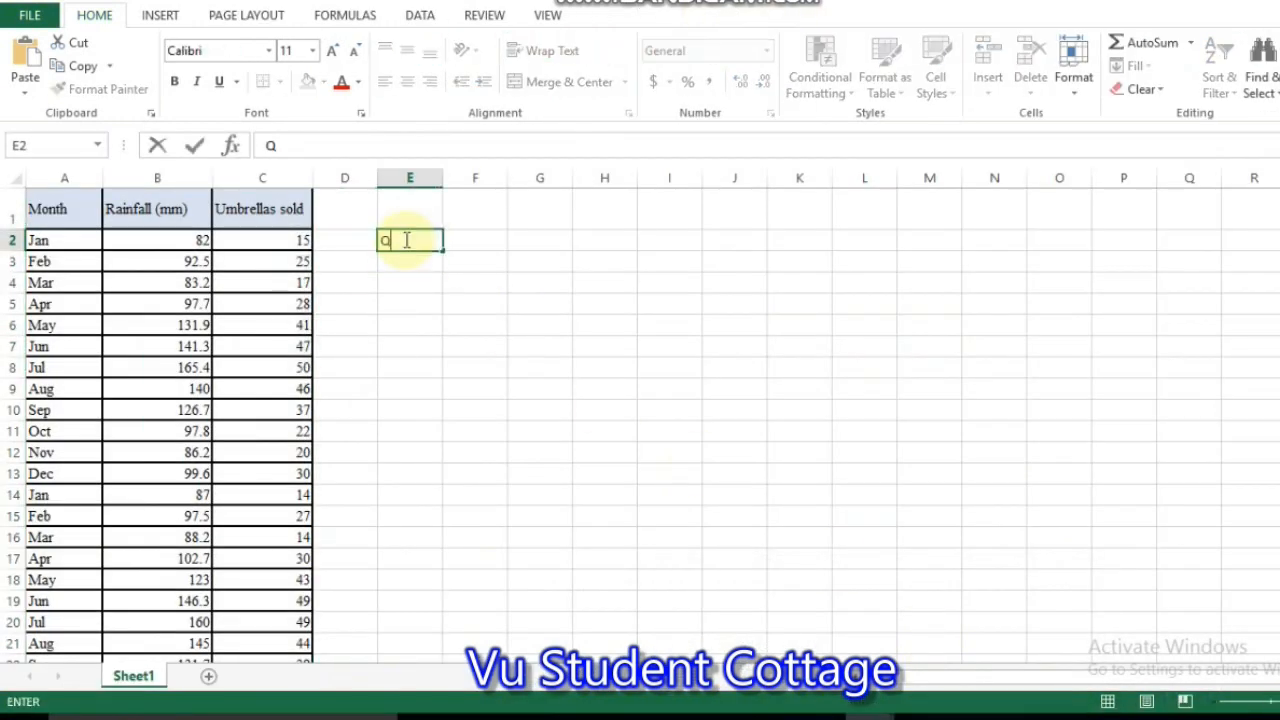
{"action": "type", "text": "3"}
{"action": "key", "text": "BackSpace"}
{"action": "type", "text": "# 1 Find"}
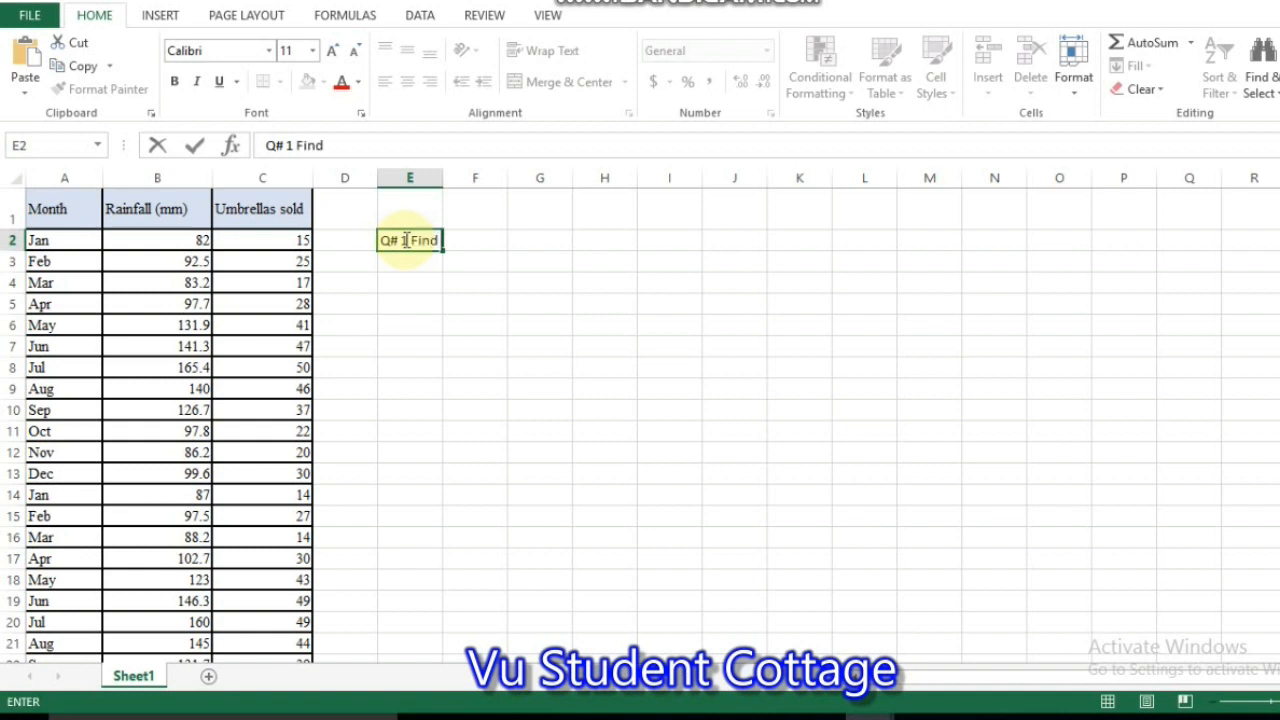
{"action": "type", "text": " the desc"}
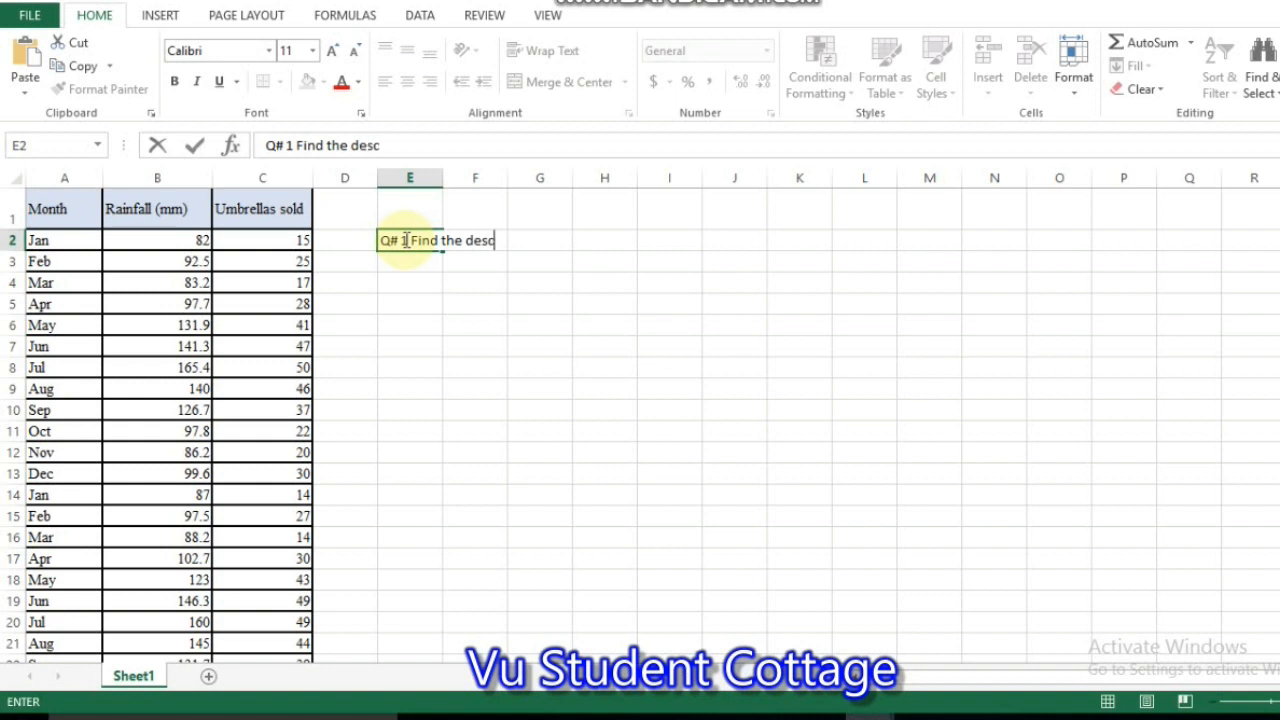
{"action": "type", "text": "riptive stati"}
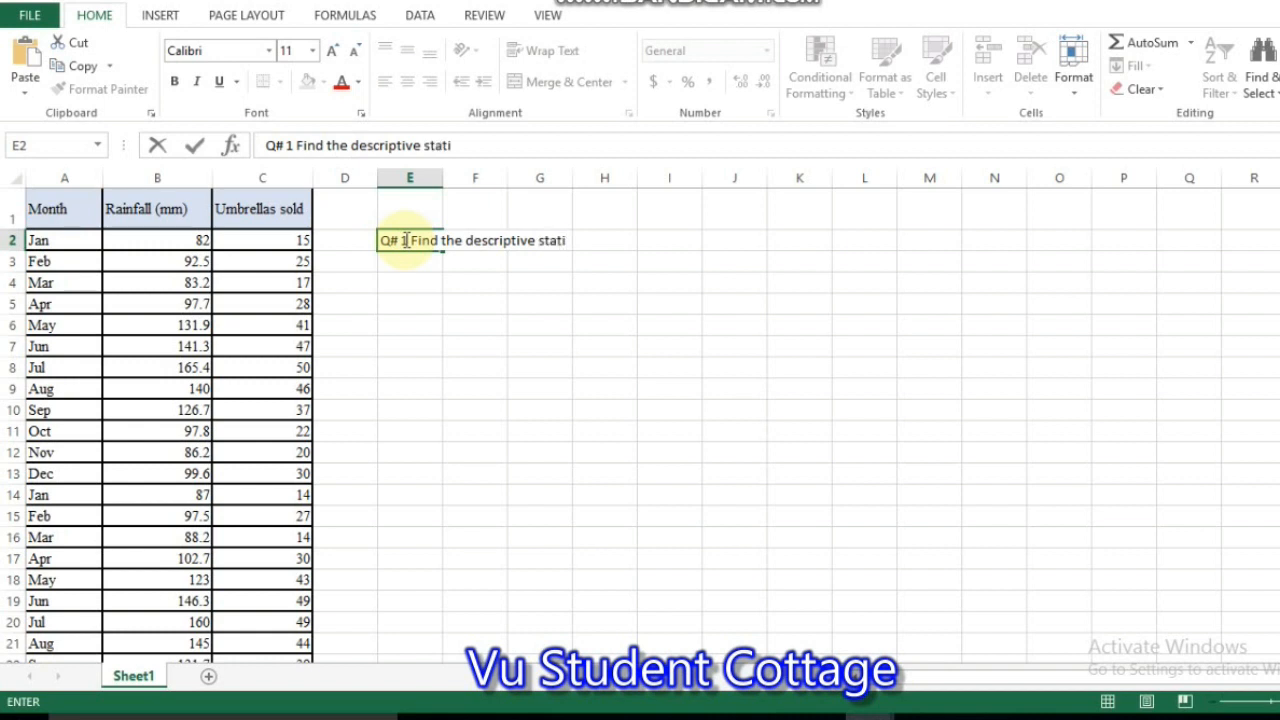
{"action": "key", "text": "ctrl+s"}
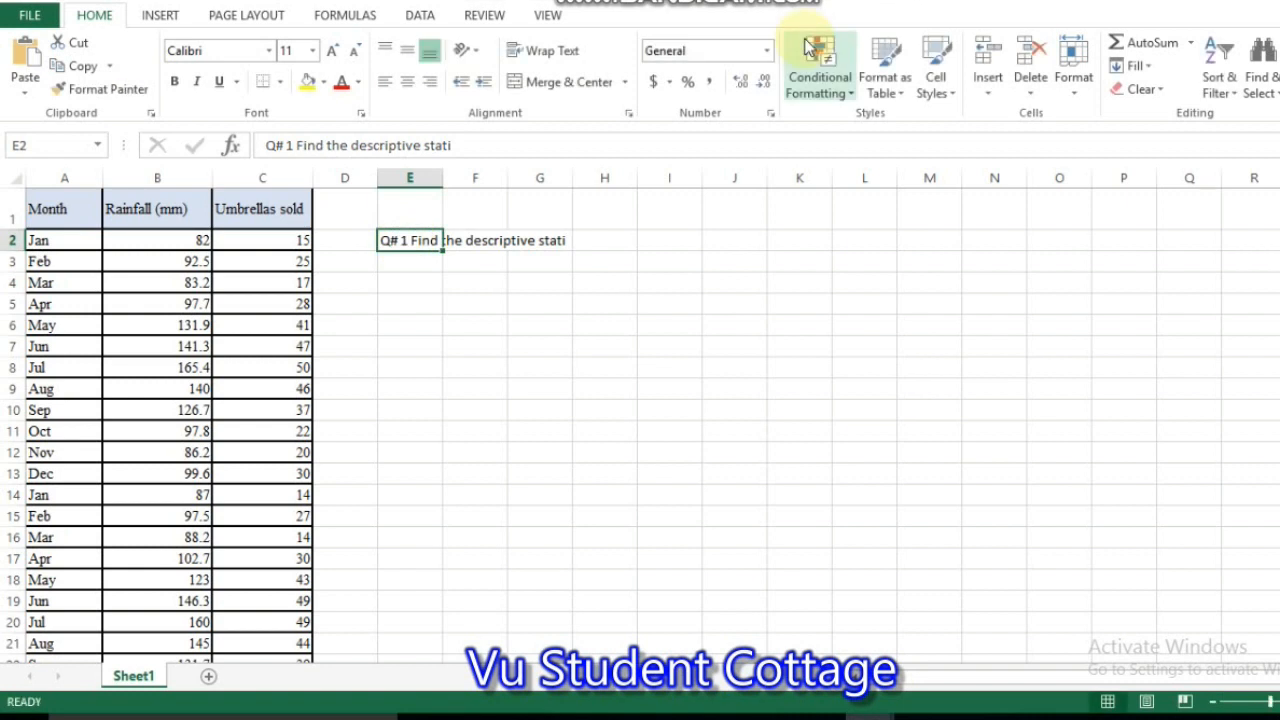
{"action": "left_click", "coordinate": [471, 147]}
{"action": "type", "text": "stic"}
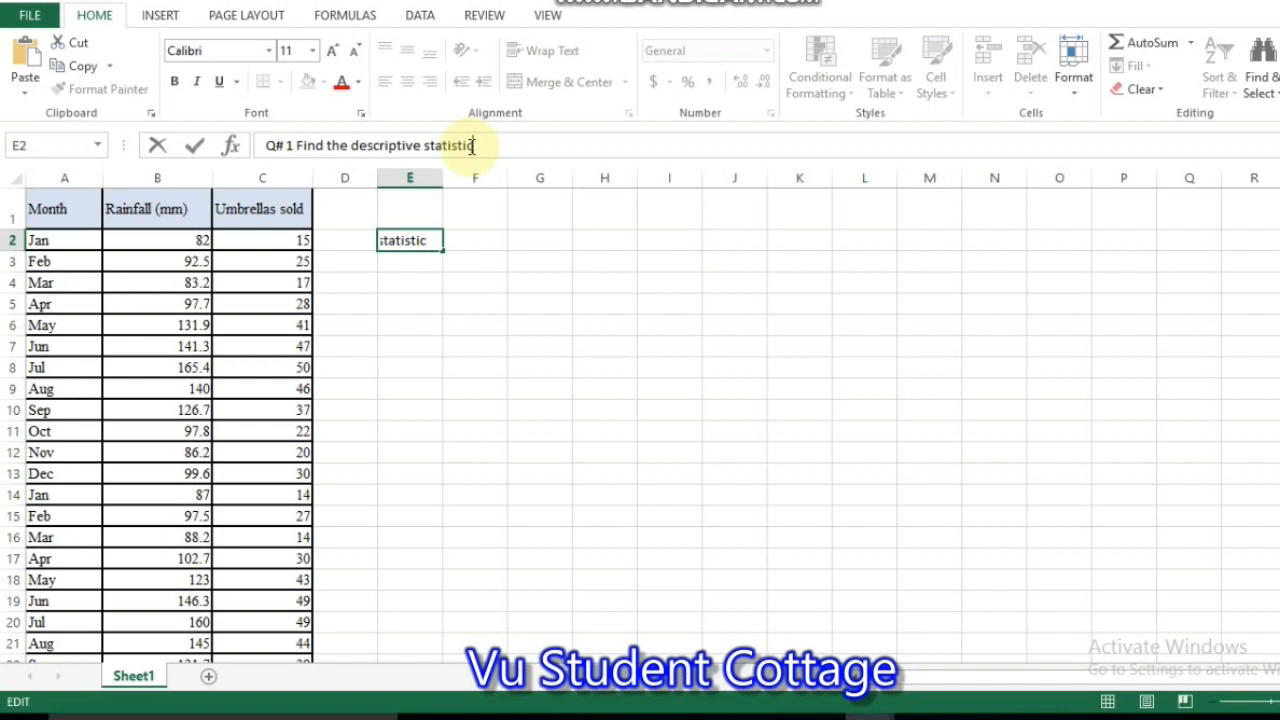
{"action": "type", "text": "s of Rainfall"}
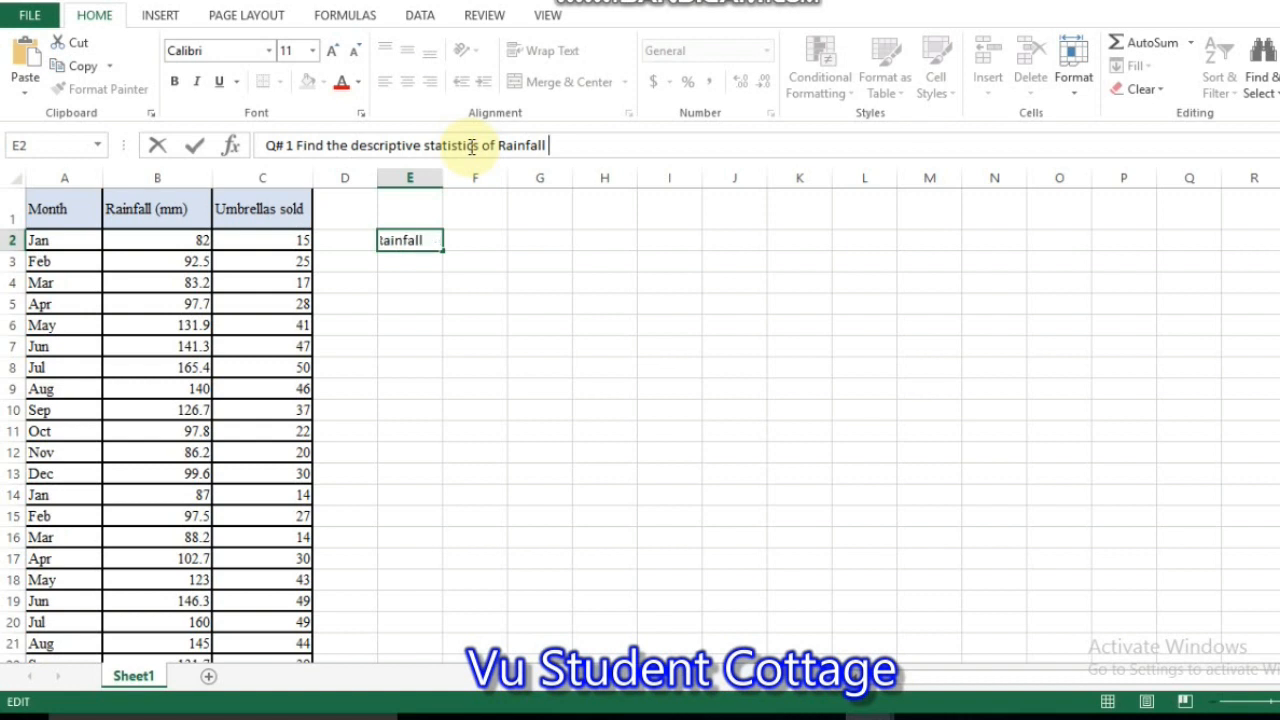
{"action": "type", "text": " (mm)"}
{"action": "key", "text": "Return"}
Start the Descriptive Statistics analysis tool with the rainfall column $B$1:$B$25 as input range and labels in the first row.
{"action": "left_click", "coordinate": [500, 311]}
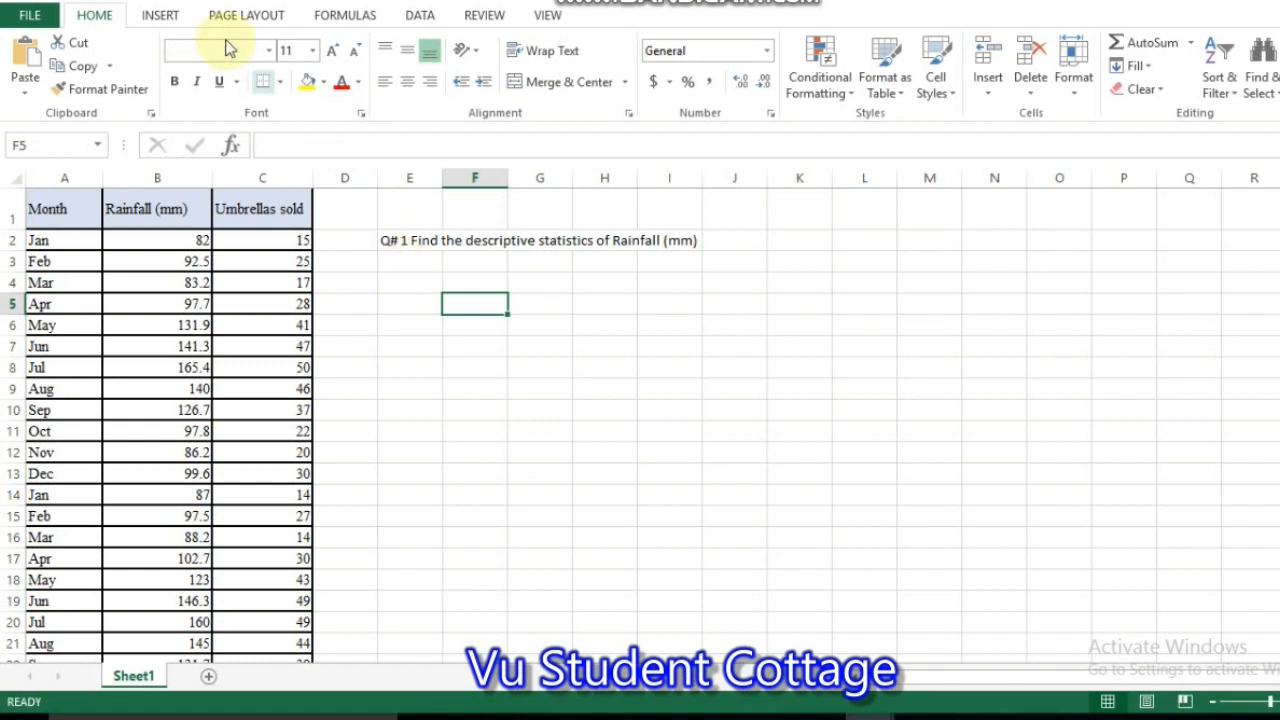
{"action": "left_click", "coordinate": [420, 17]}
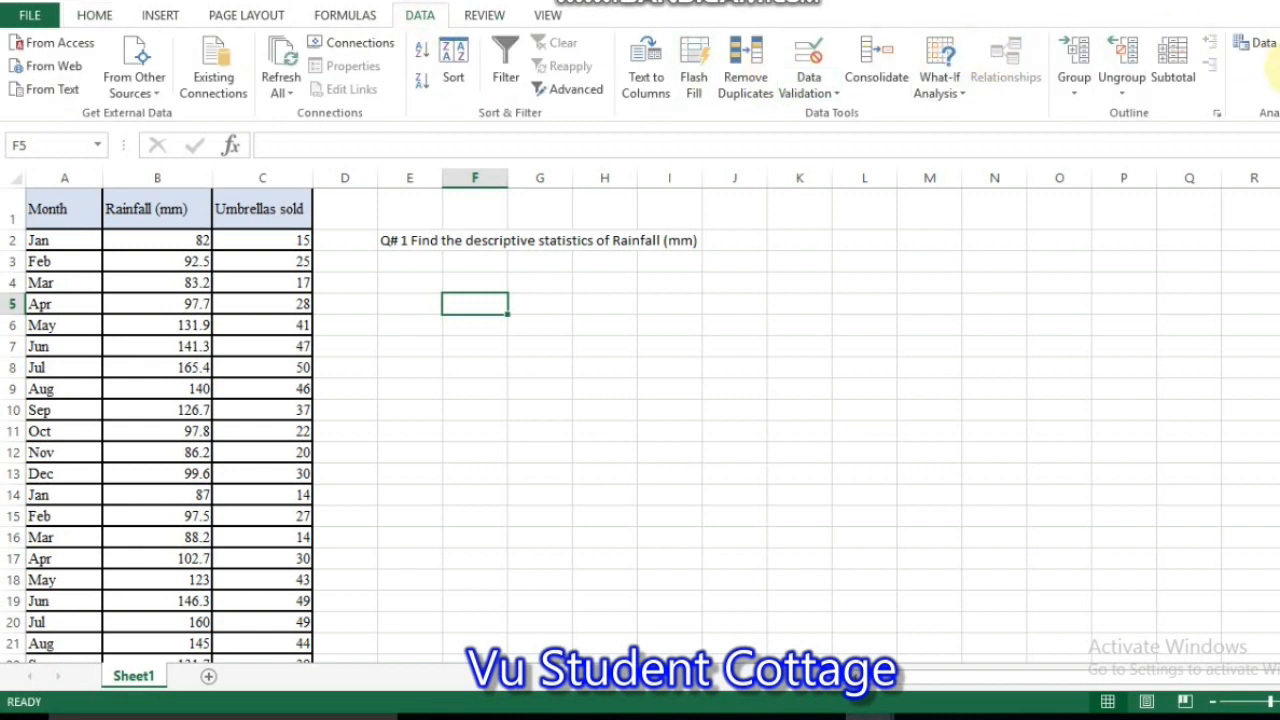
{"action": "left_click", "coordinate": [1262, 44]}
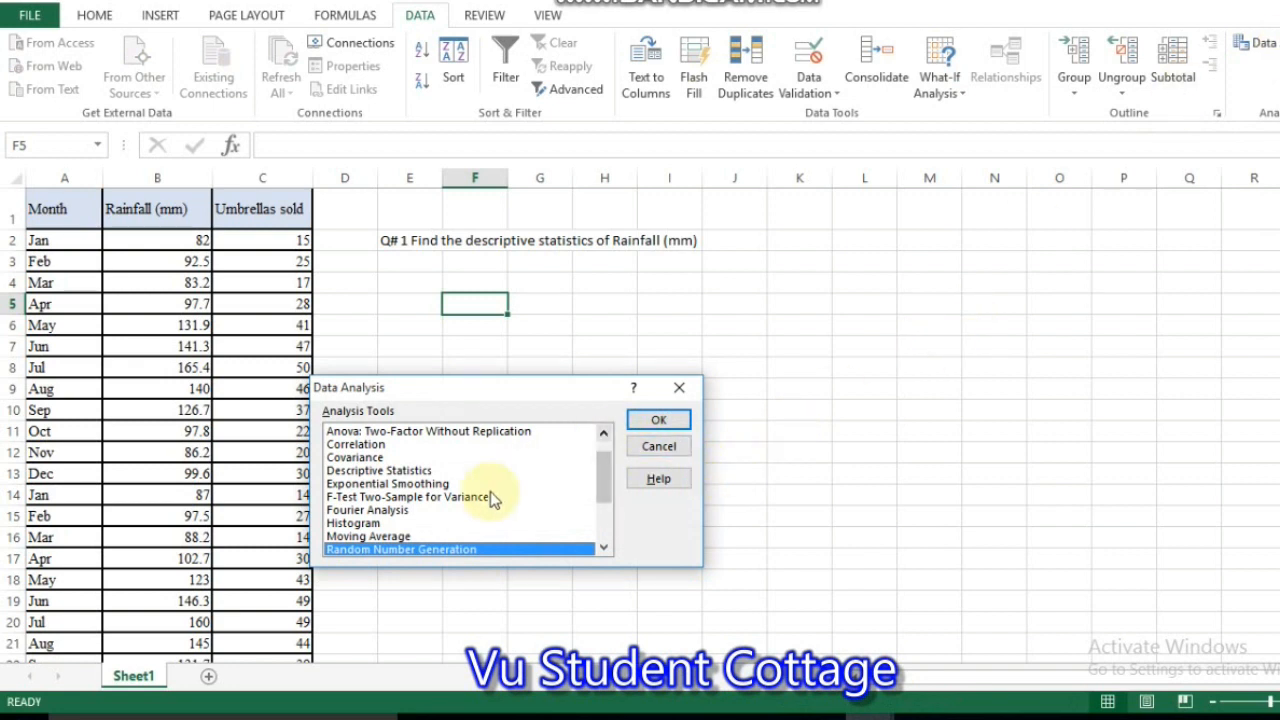
{"action": "left_click", "coordinate": [409, 471]}
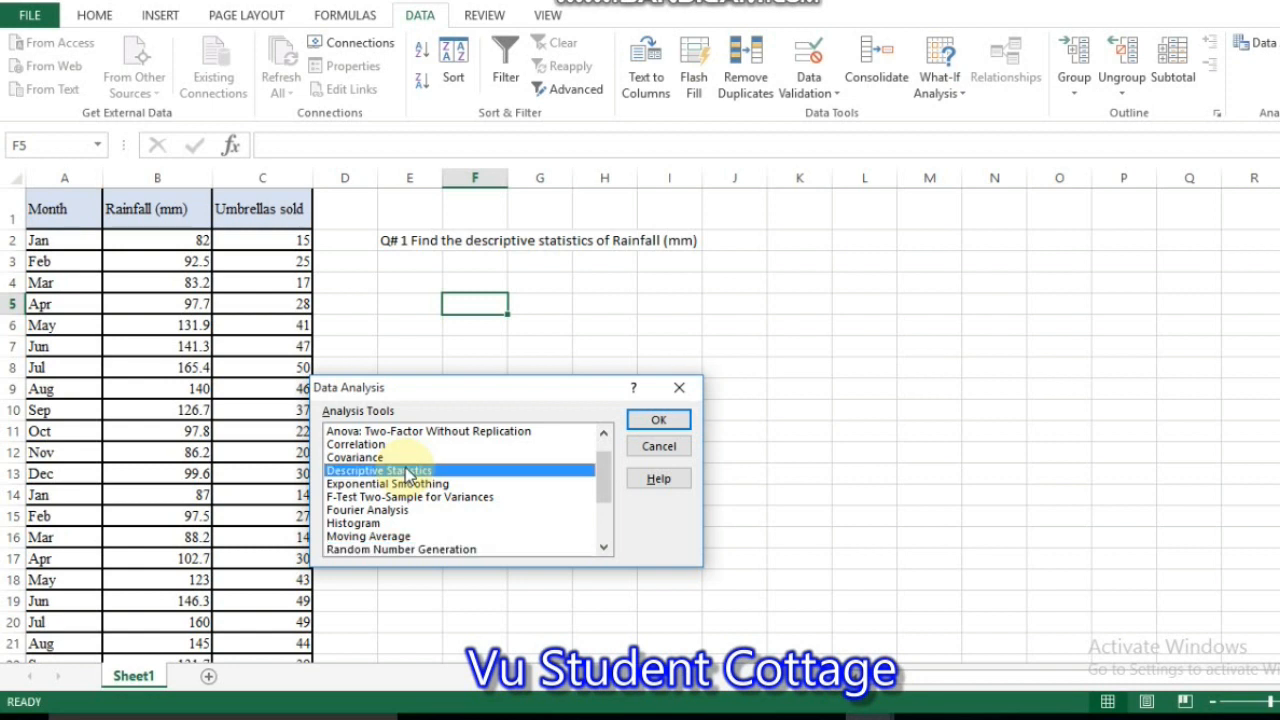
{"action": "left_click", "coordinate": [653, 421]}
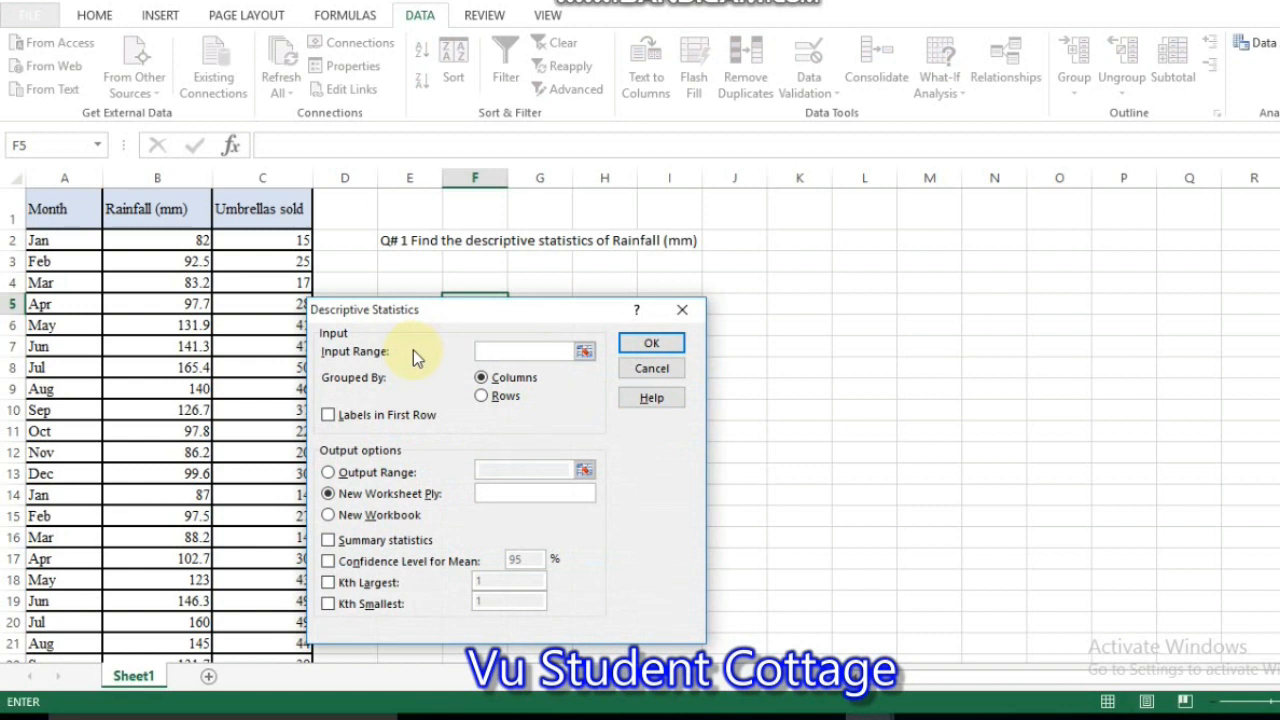
{"action": "left_click", "coordinate": [584, 352]}
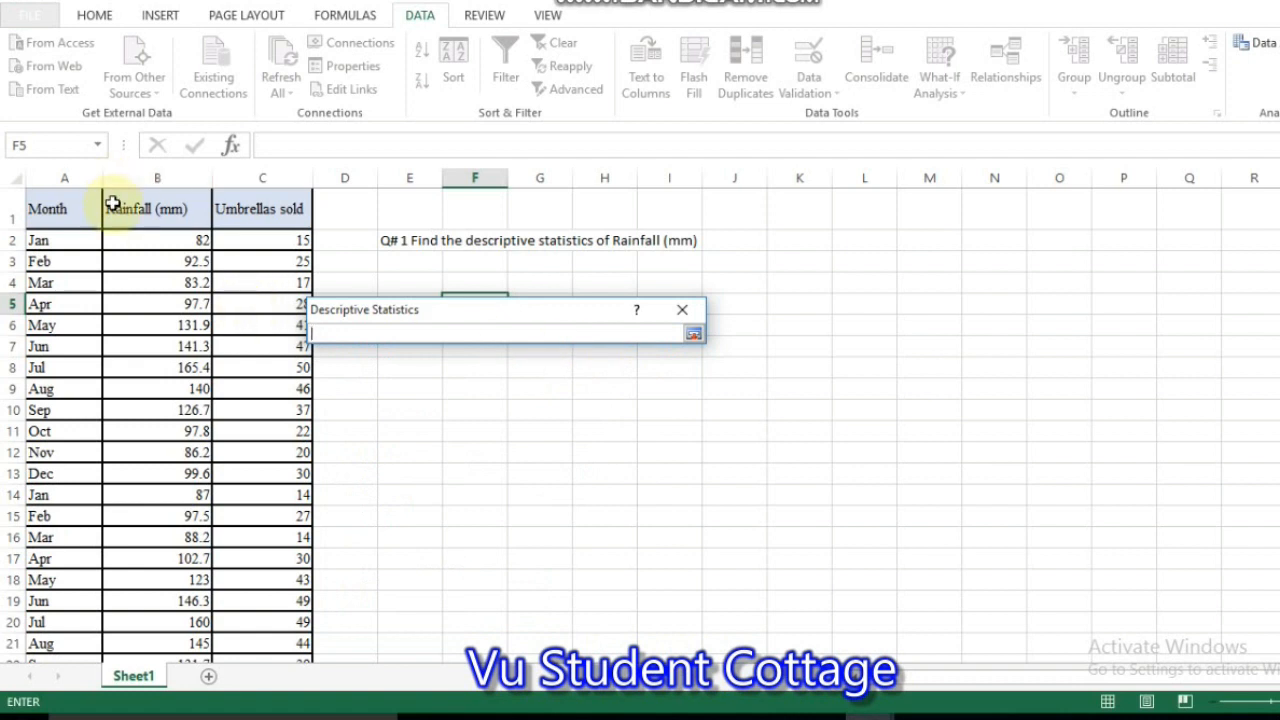
{"action": "left_click_drag", "start_coordinate": [110, 203], "coordinate": [172, 630]}
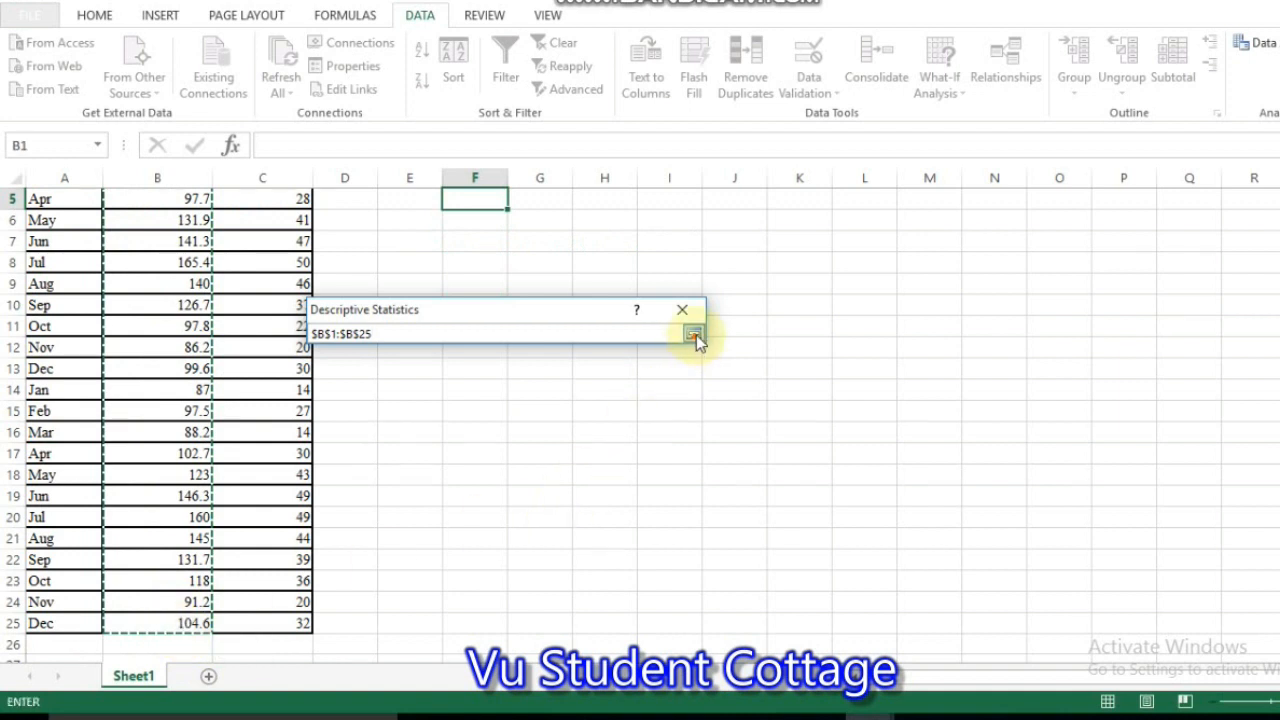
{"action": "left_click", "coordinate": [695, 338]}
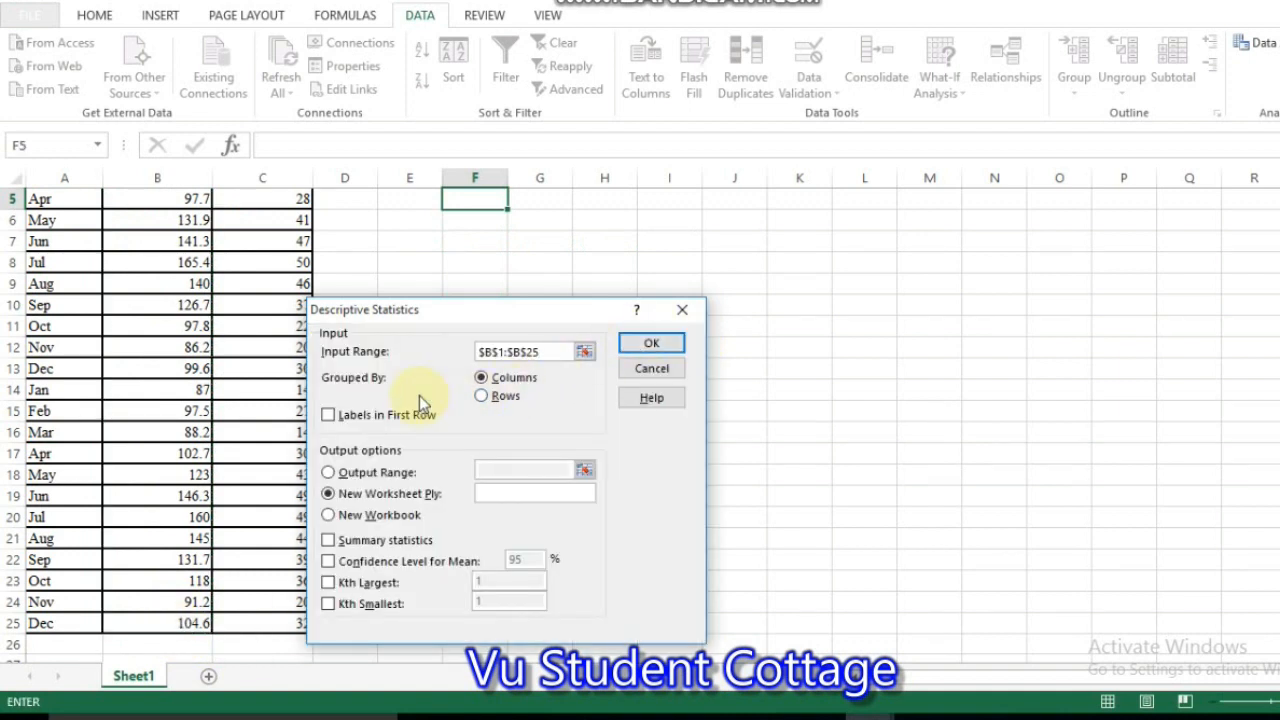
{"action": "left_click", "coordinate": [330, 416]}
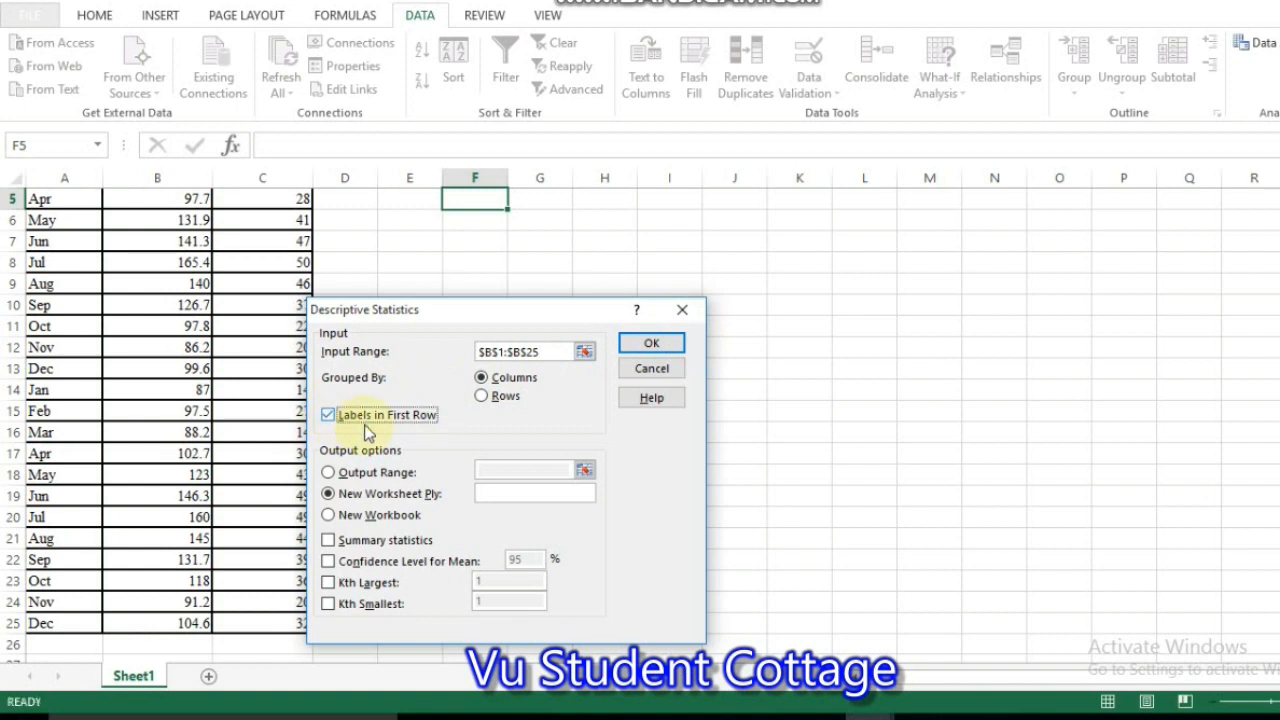
Send the descriptive statistics to output range $F$4 on the same sheet and include summary statistics.
{"action": "left_click", "coordinate": [327, 474]}
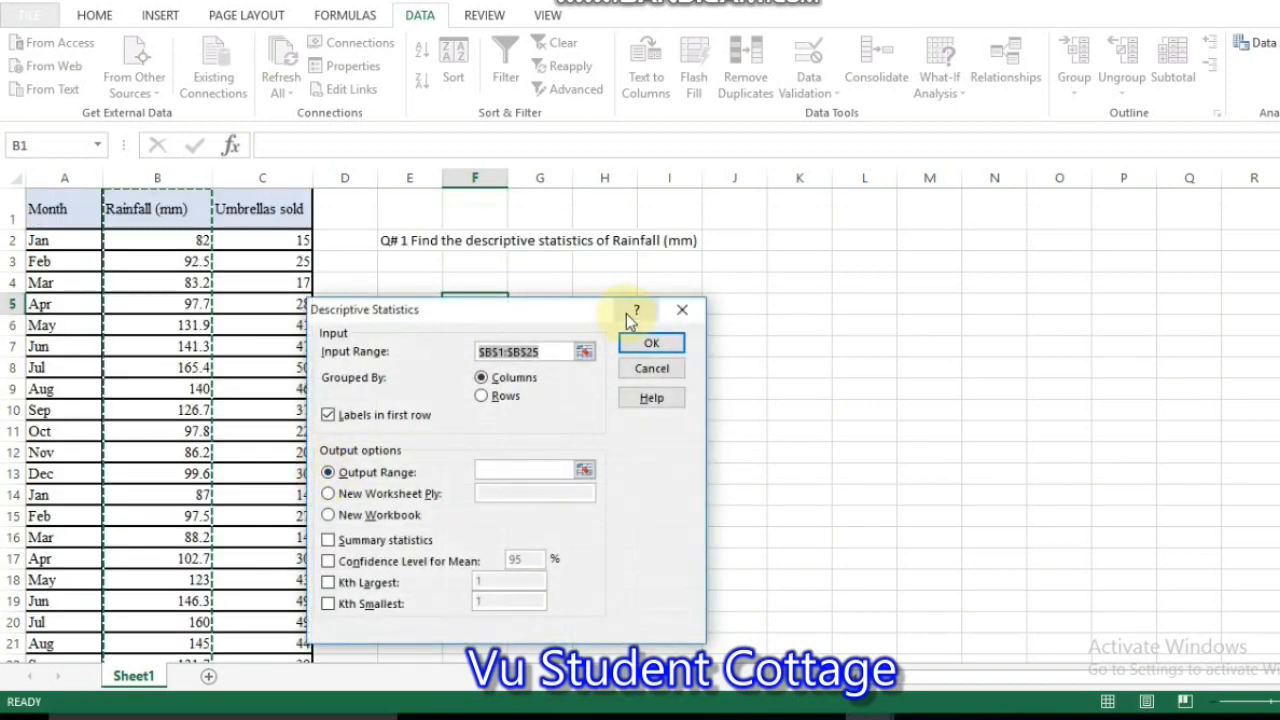
{"action": "left_click", "coordinate": [472, 263]}
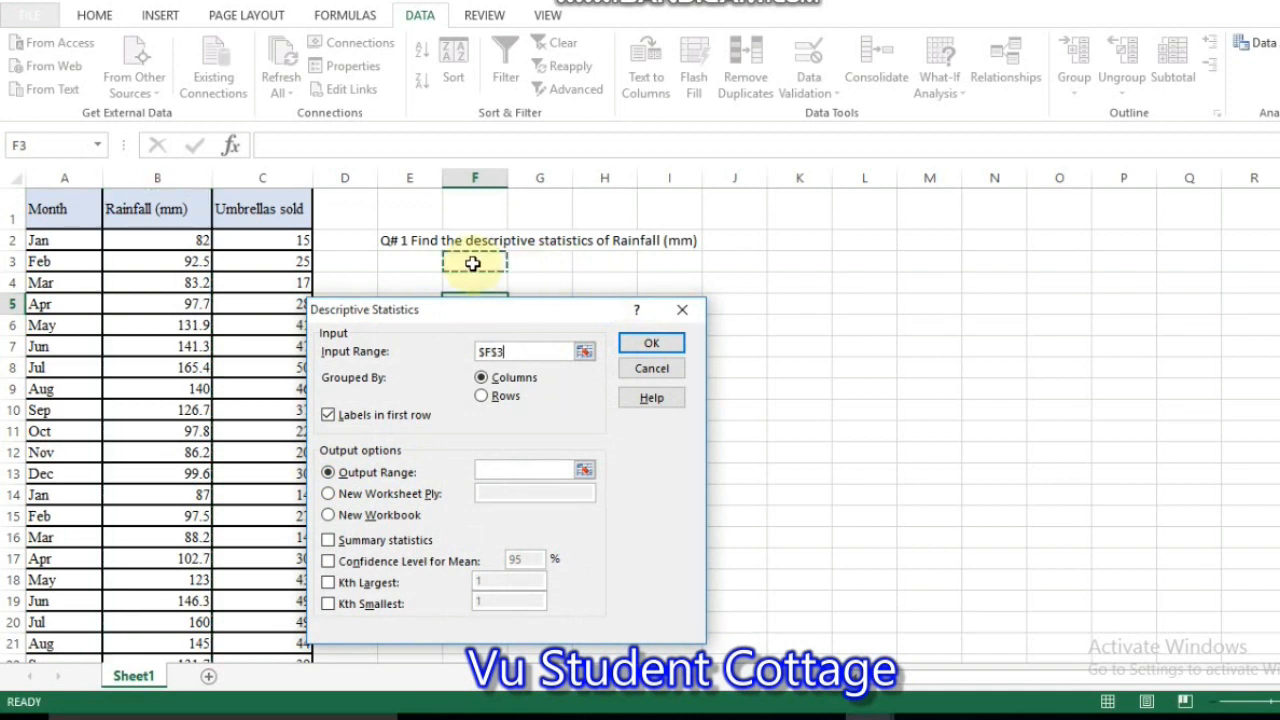
{"action": "left_click", "coordinate": [584, 470]}
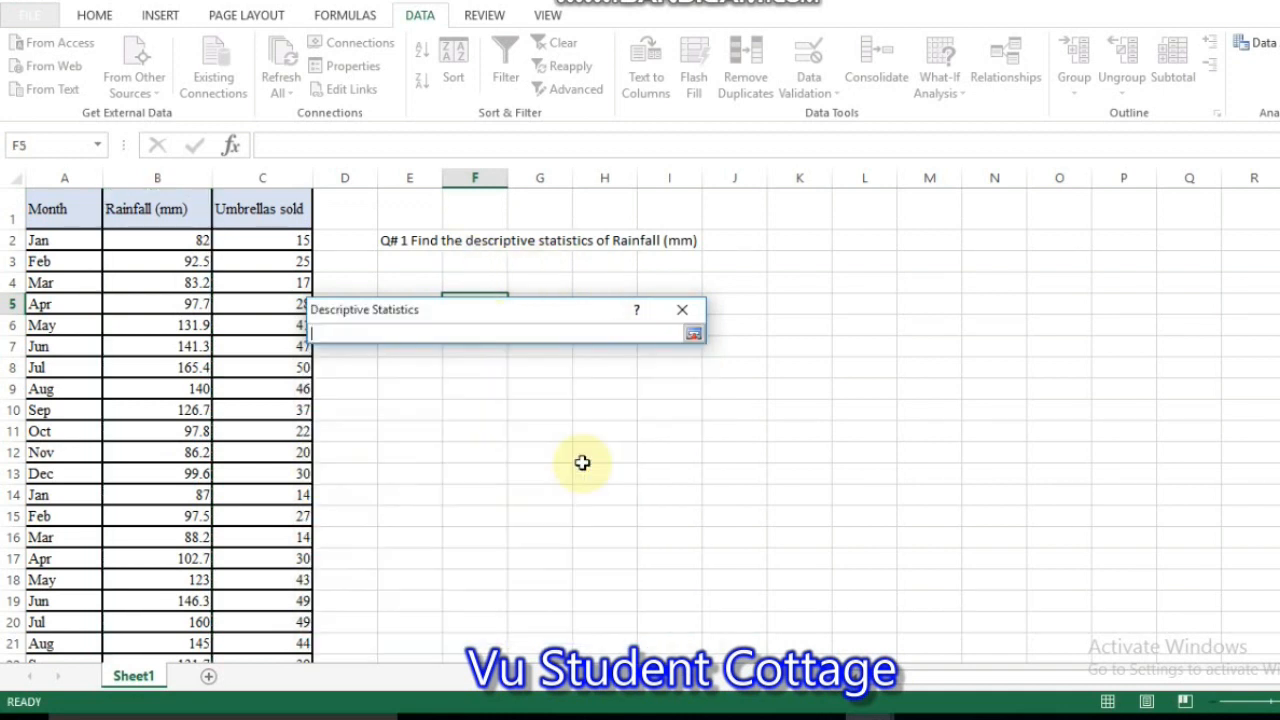
{"action": "left_click", "coordinate": [475, 262]}
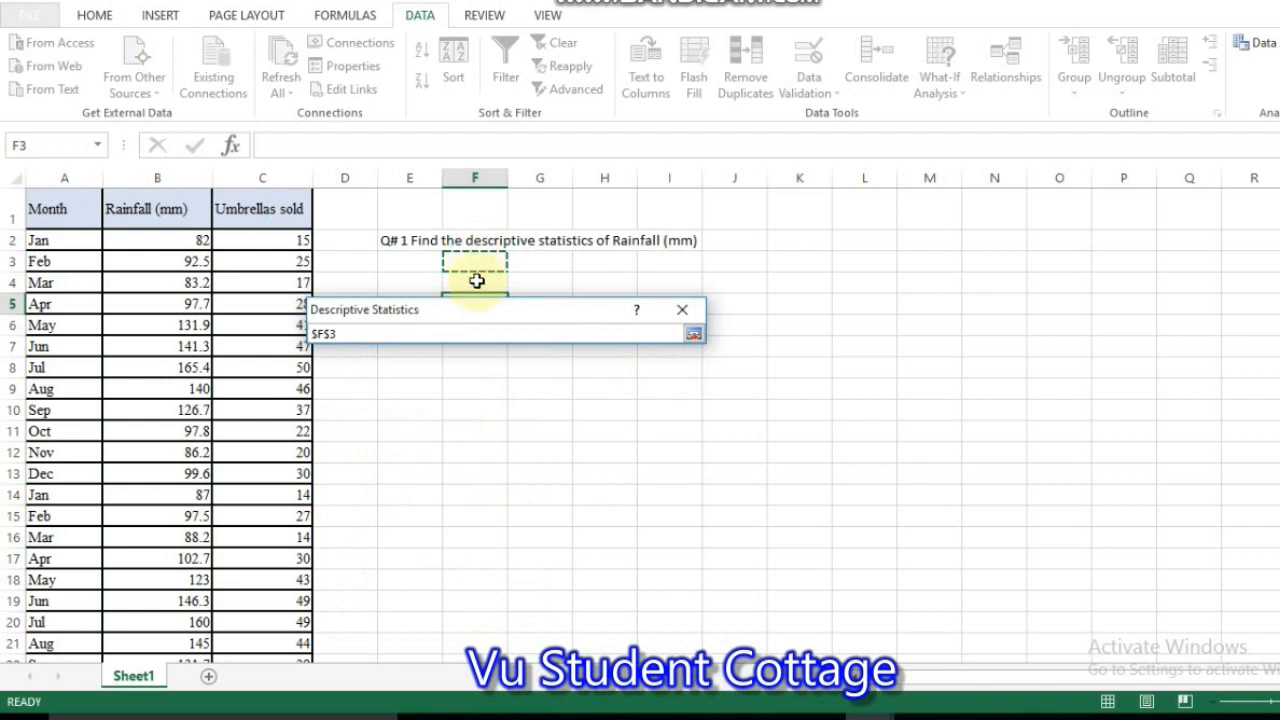
{"action": "left_click", "coordinate": [476, 281]}
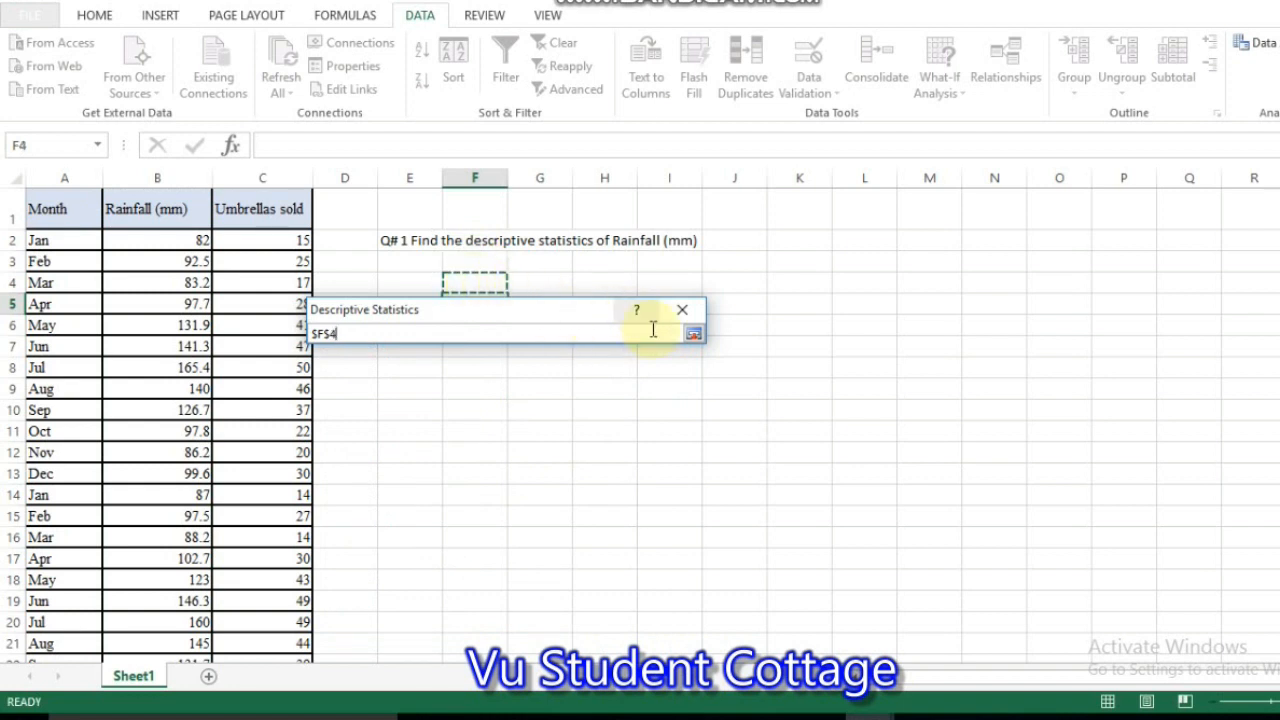
{"action": "left_click", "coordinate": [693, 336]}
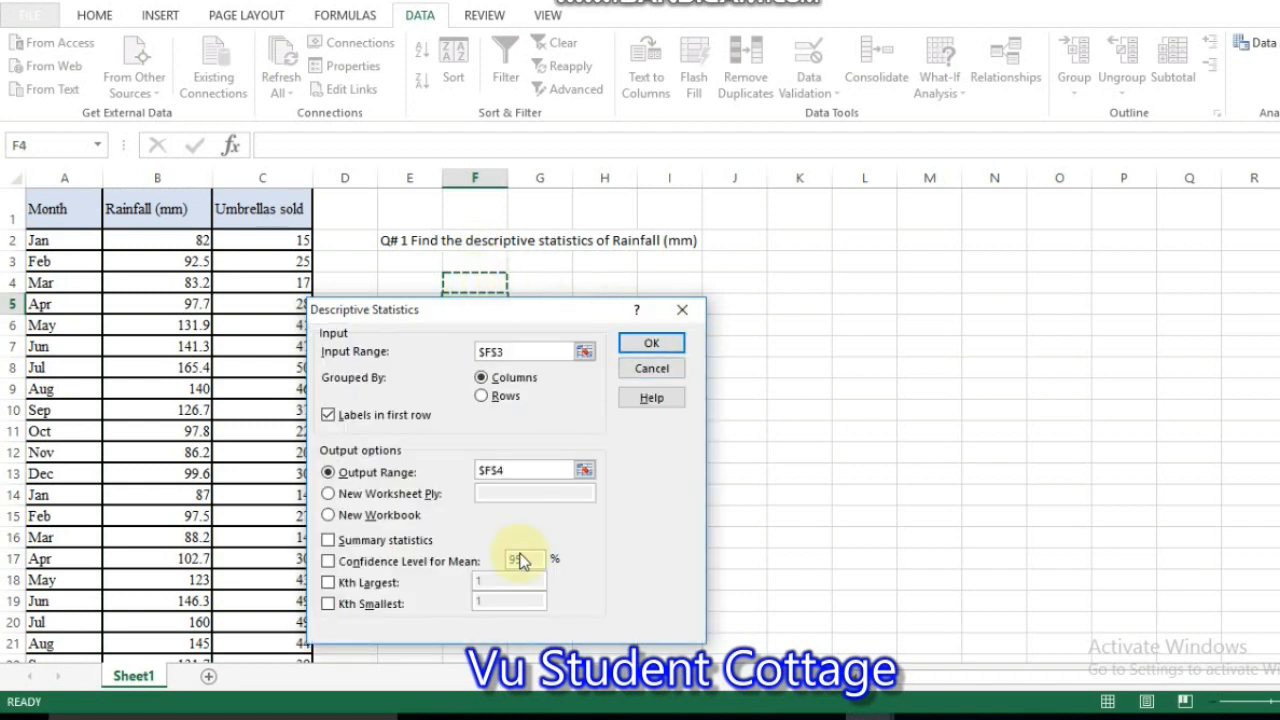
{"action": "left_click", "coordinate": [327, 543]}
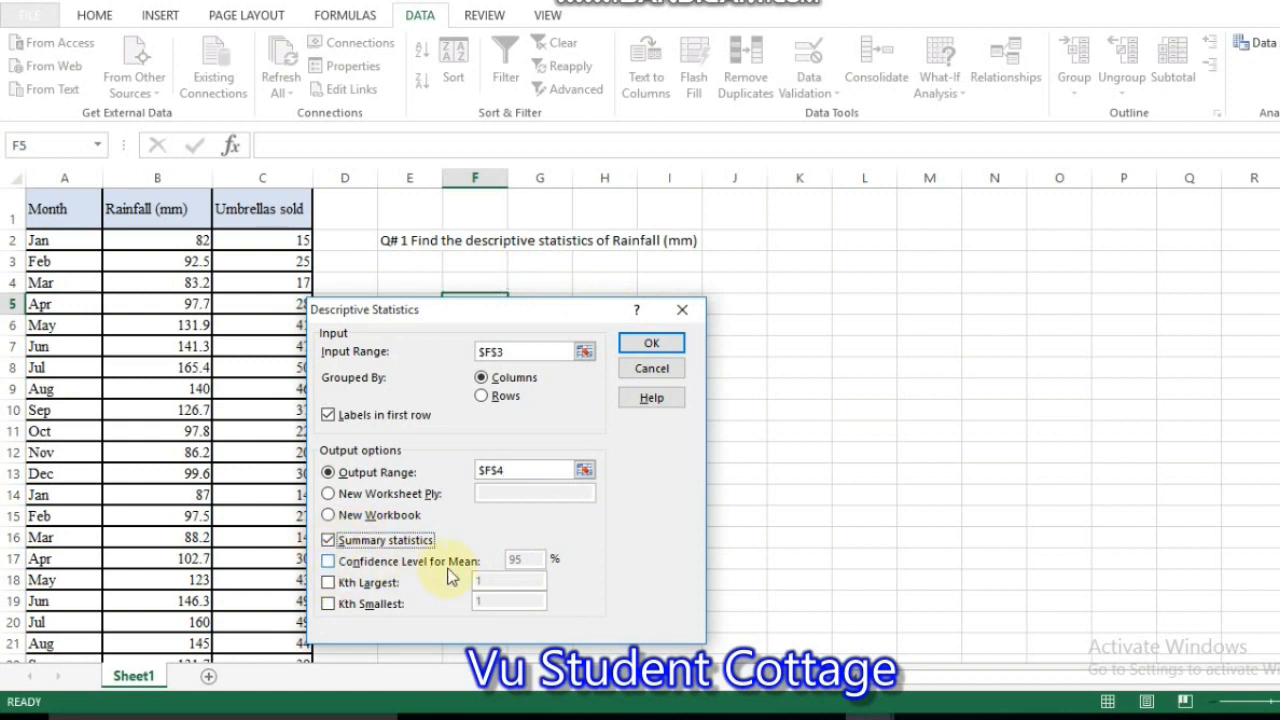
Include the 95% confidence level for the mean and try to run the descriptive statistics with the current ranges.
{"action": "left_click", "coordinate": [330, 562]}
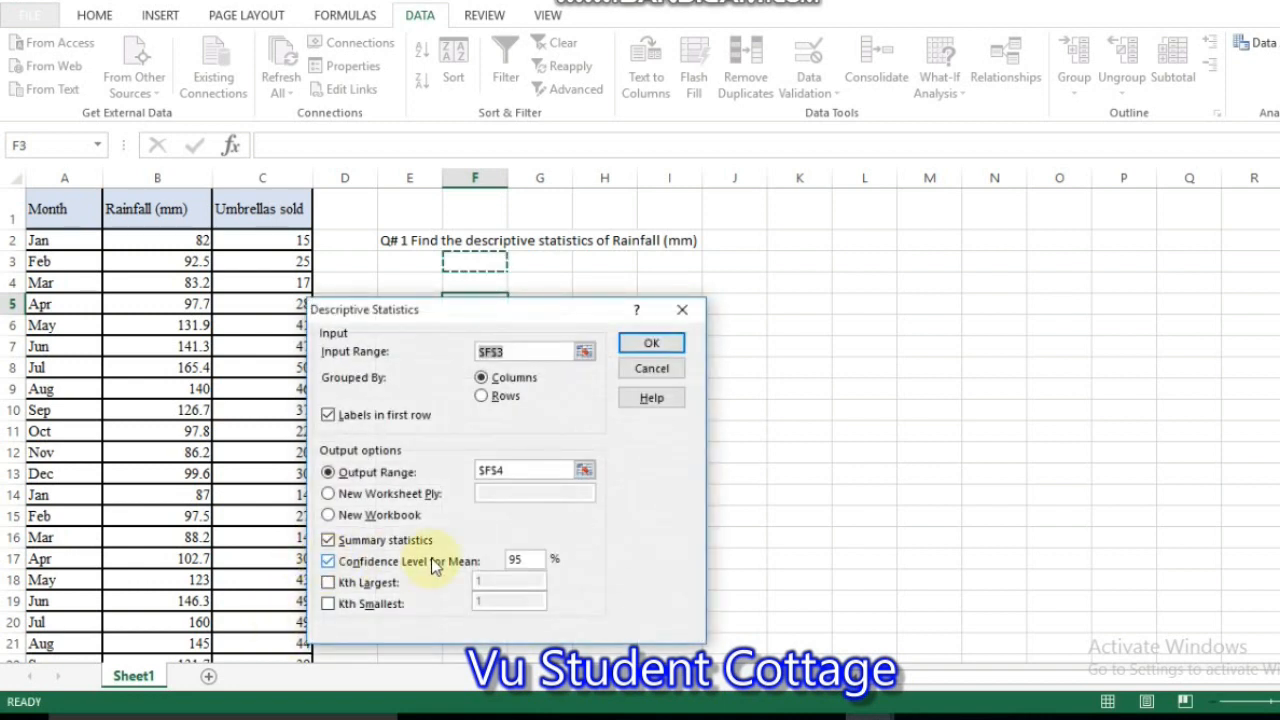
{"action": "left_click", "coordinate": [636, 344]}
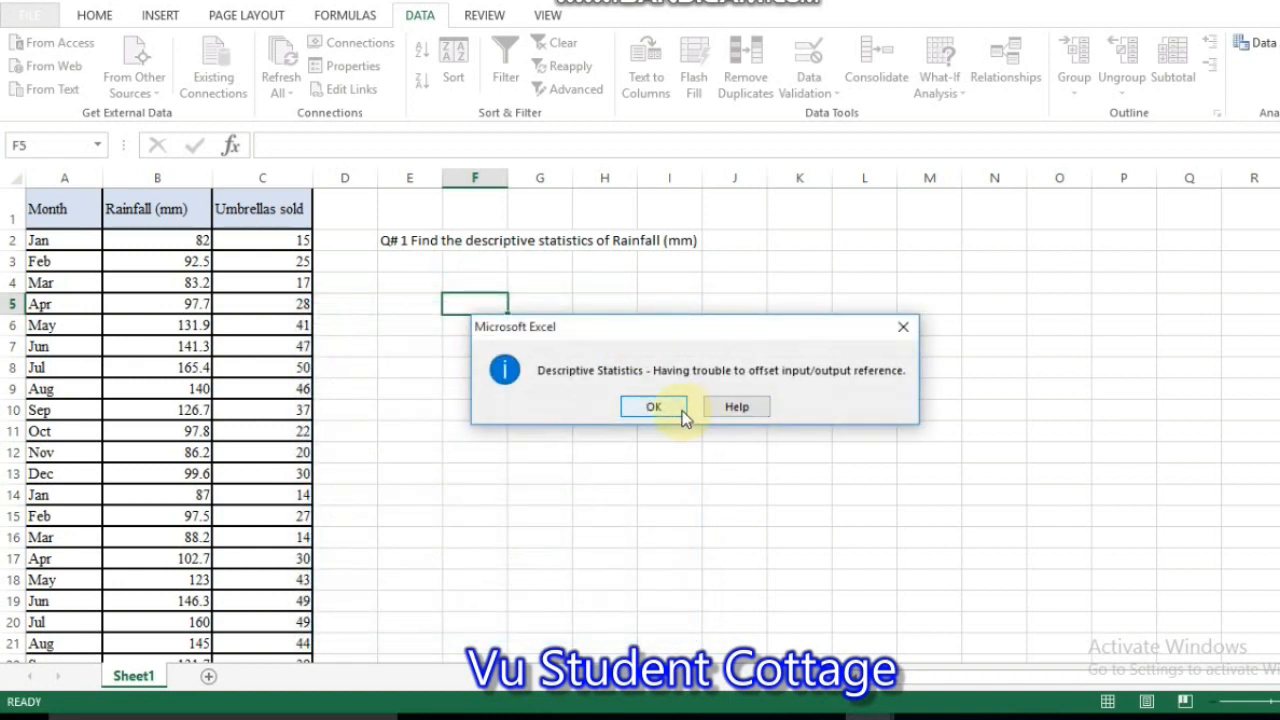
{"action": "left_click", "coordinate": [683, 416]}
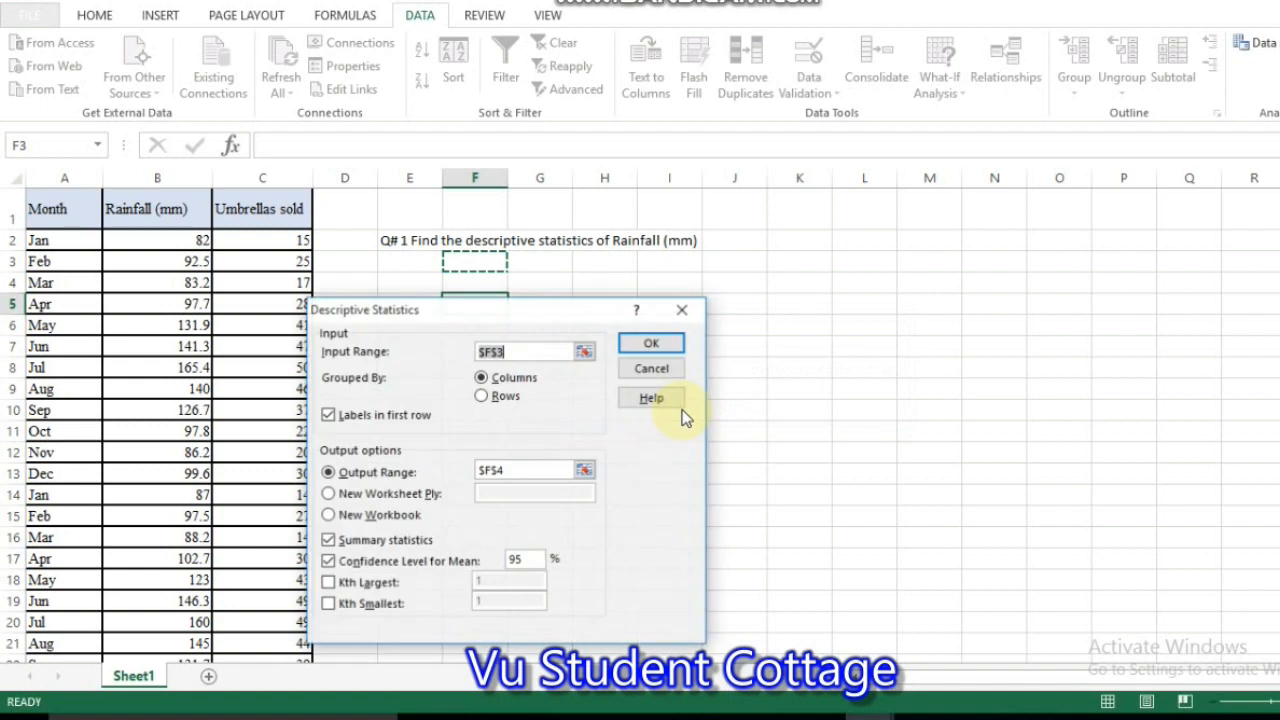
Set the input range to the rainfall column $B$1:$B$25 and generate the descriptive statistics.
{"action": "left_click", "coordinate": [583, 350]}
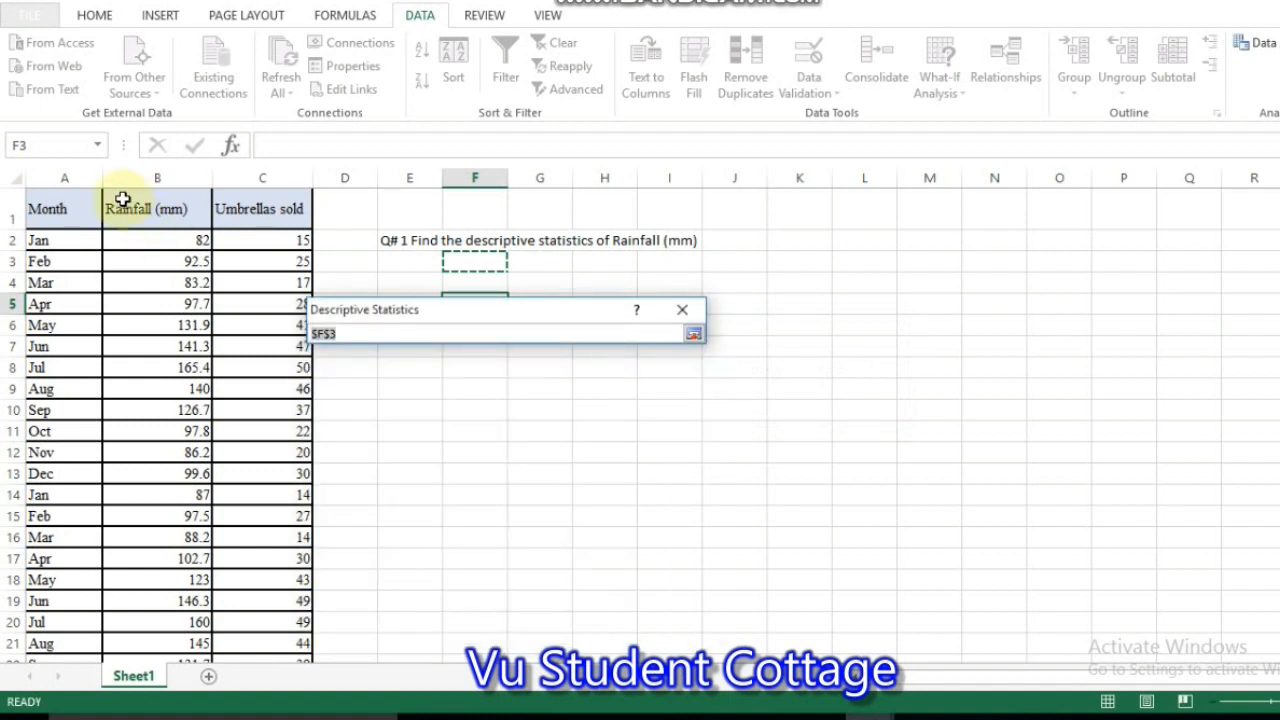
{"action": "left_click_drag", "start_coordinate": [126, 206], "coordinate": [203, 622]}
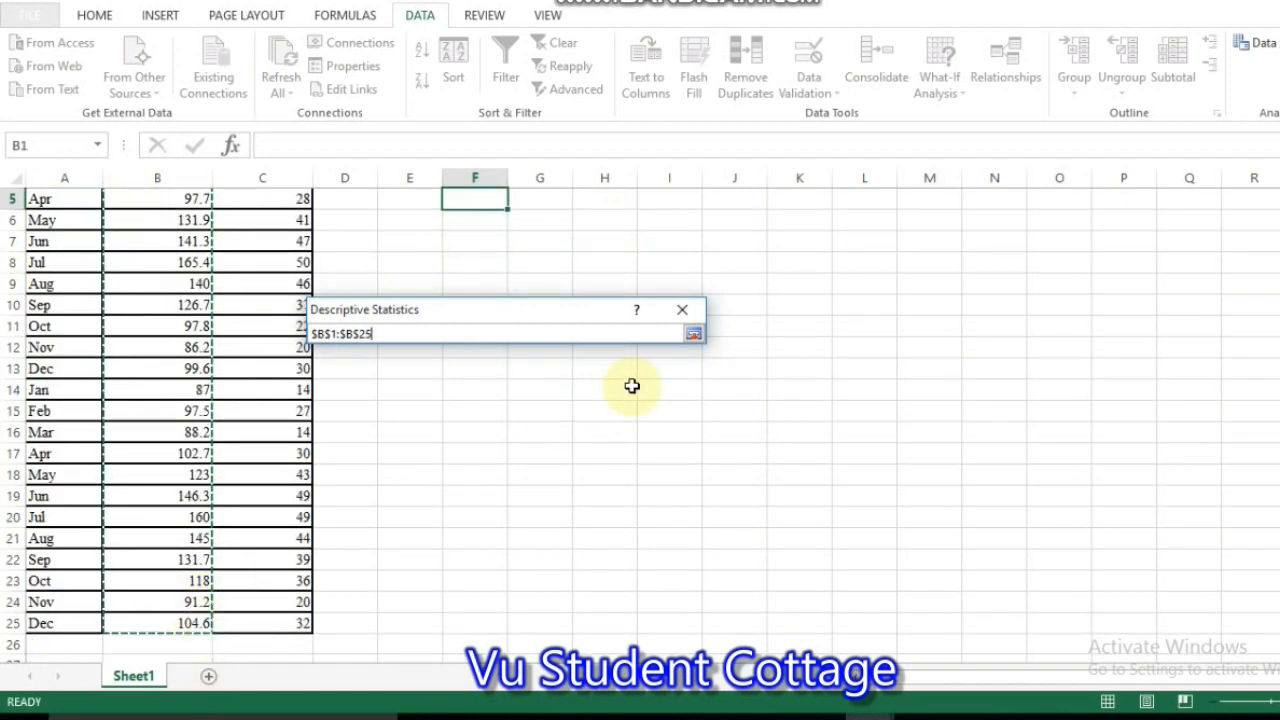
{"action": "left_click", "coordinate": [694, 334]}
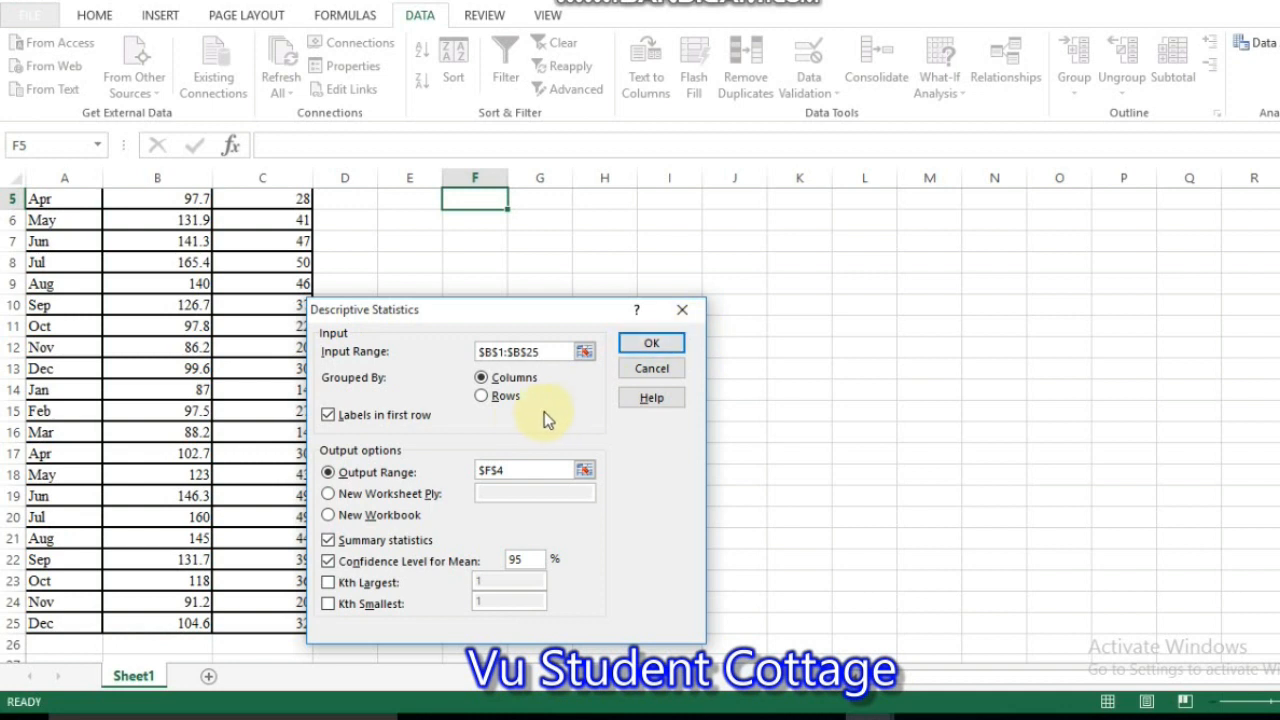
{"action": "left_click", "coordinate": [652, 342]}
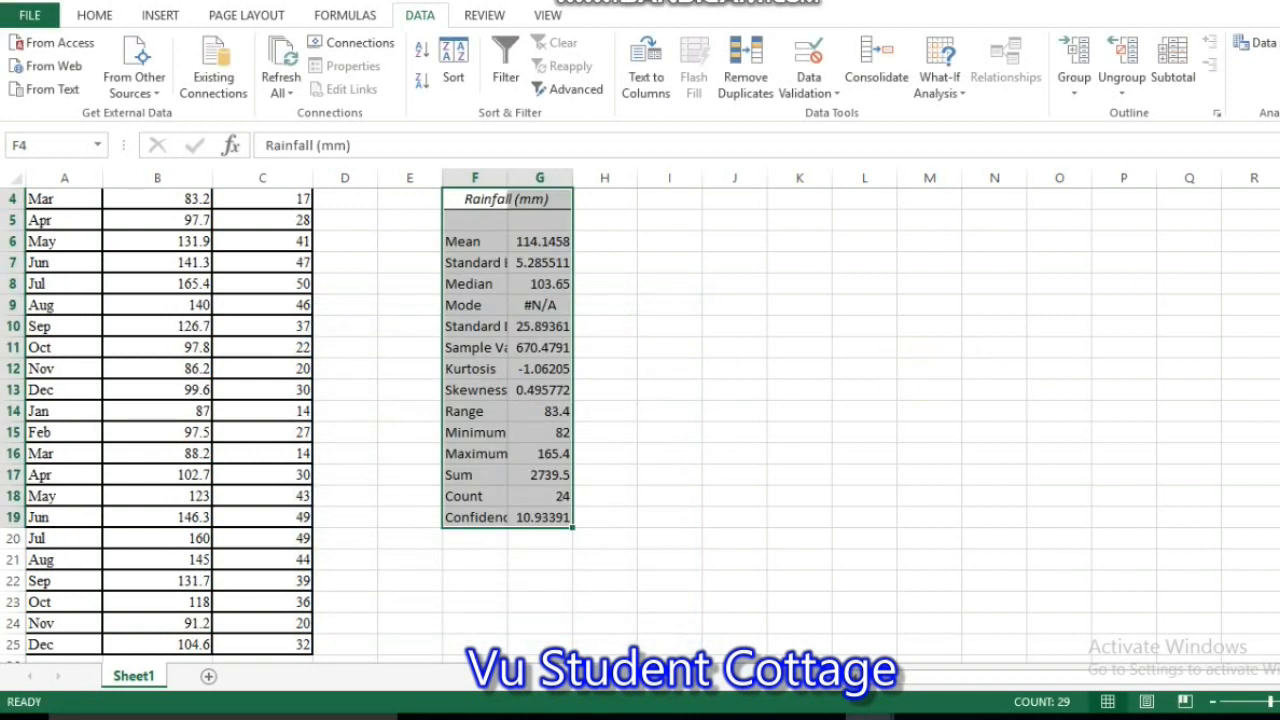
{"action": "scroll", "coordinate": [929, 237], "scroll_direction": "up", "scroll_amount": 2}
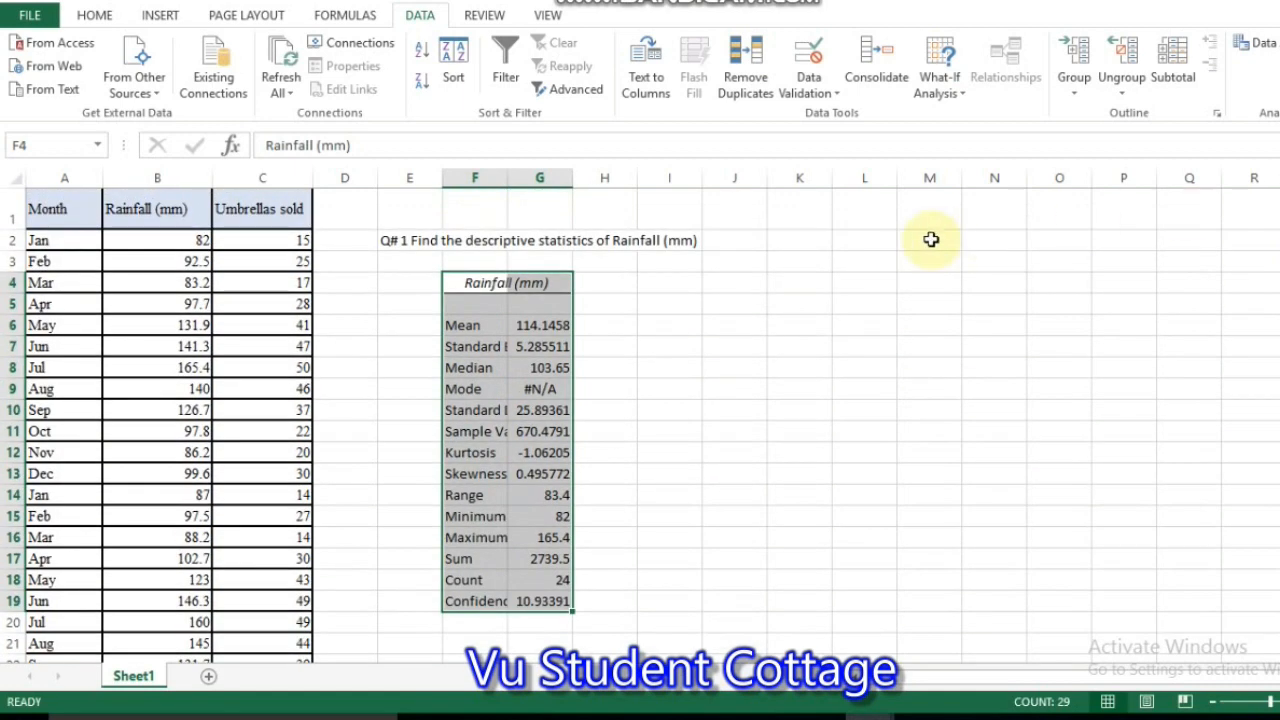
Widen columns F and G to fit the full labels and values of the rainfall statistics table.
{"action": "left_click_drag", "start_coordinate": [505, 180], "coordinate": [566, 172]}
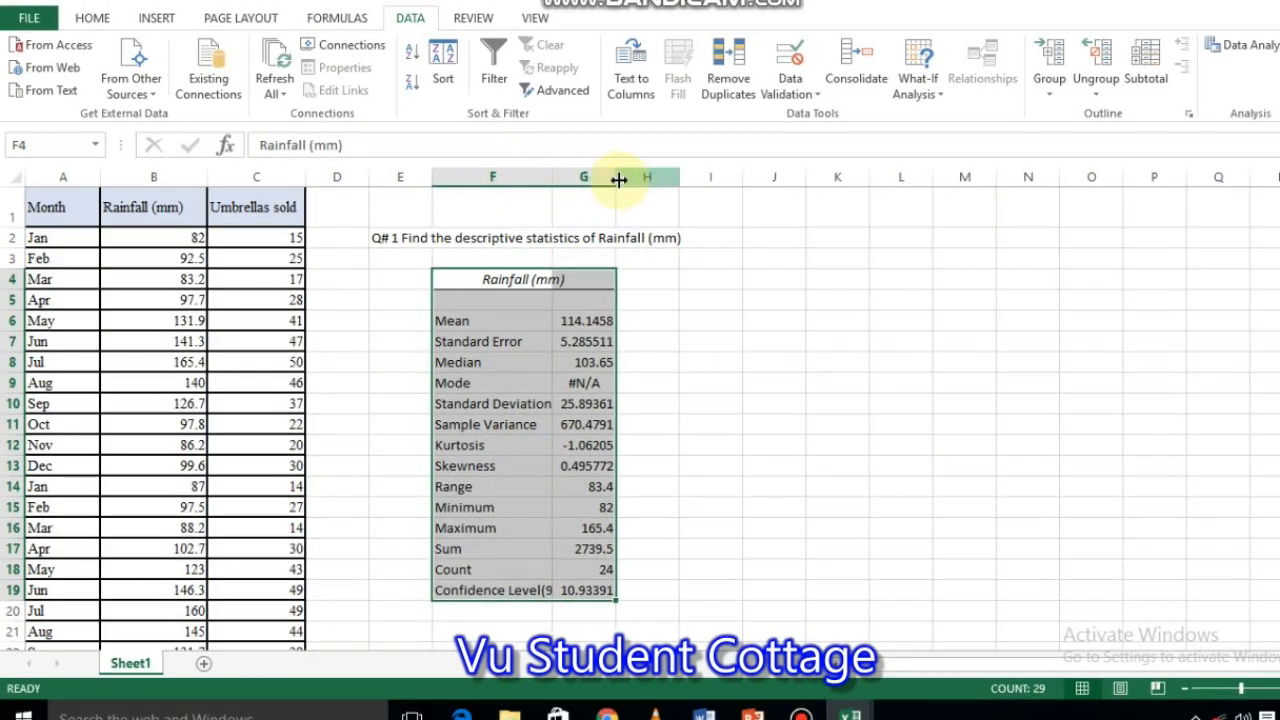
{"action": "left_click_drag", "start_coordinate": [612, 177], "coordinate": [646, 184]}
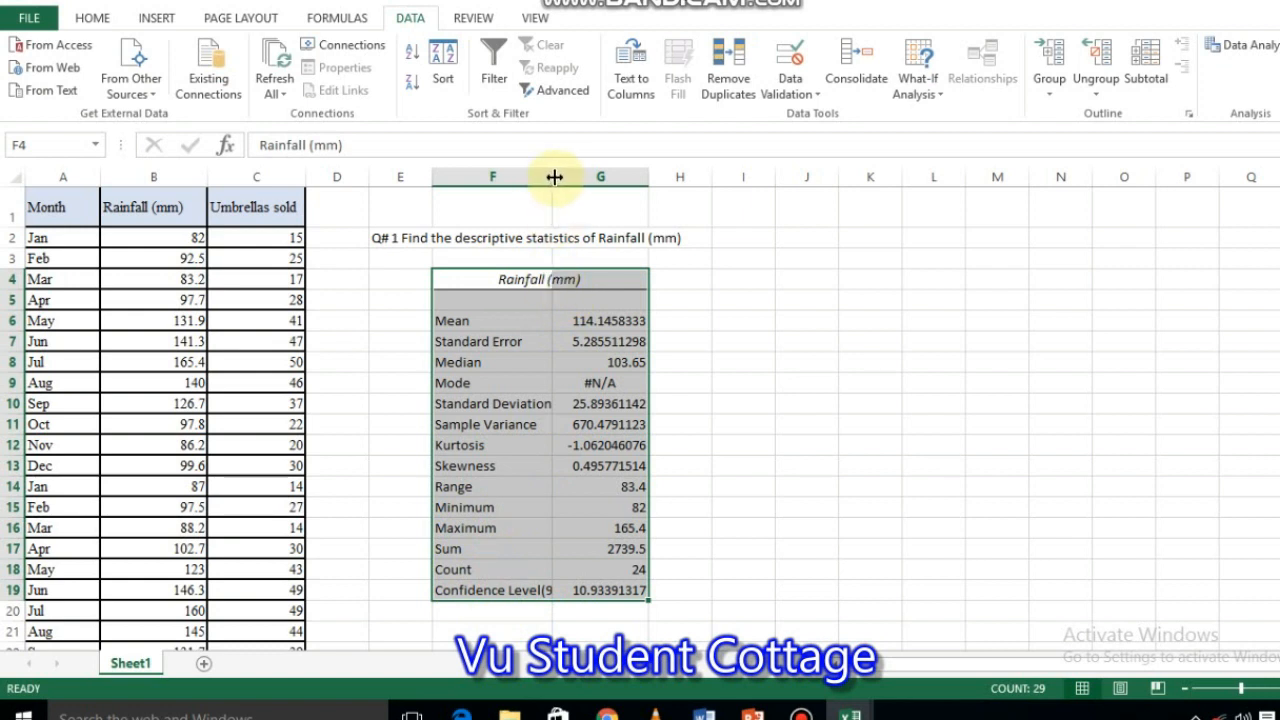
{"action": "left_click_drag", "start_coordinate": [554, 177], "coordinate": [590, 177]}
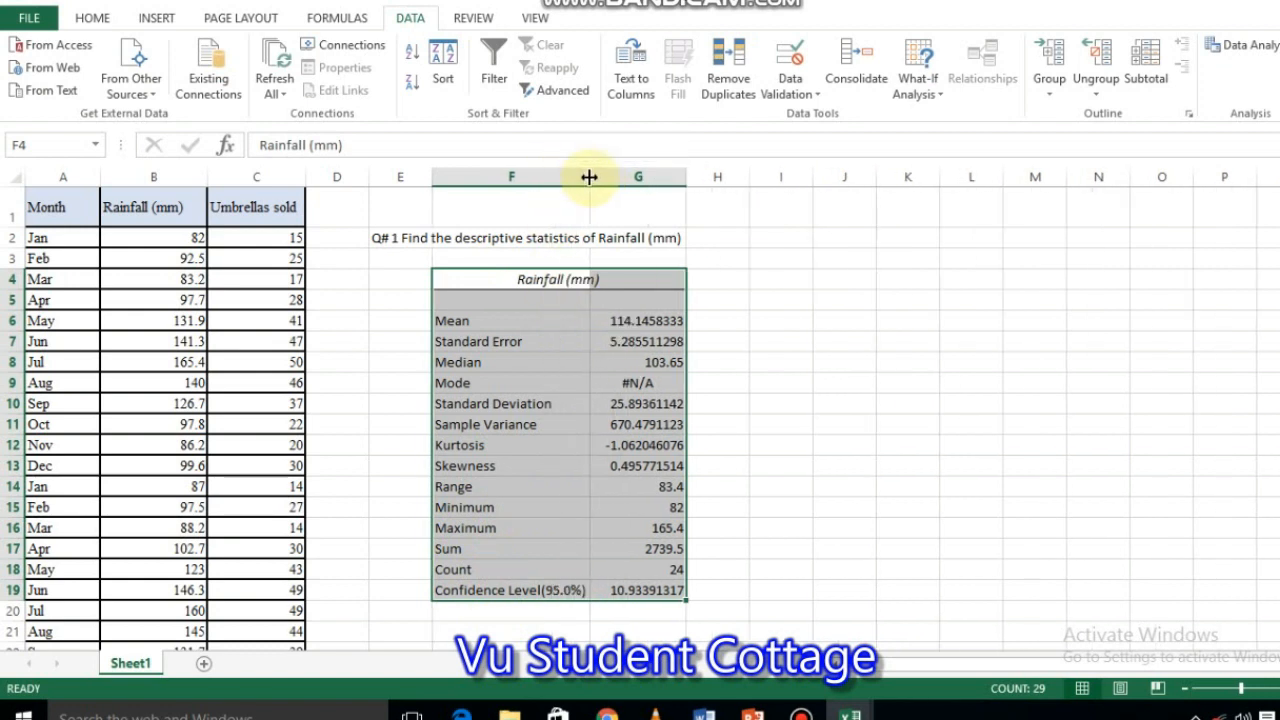
{"action": "left_click", "coordinate": [709, 260]}
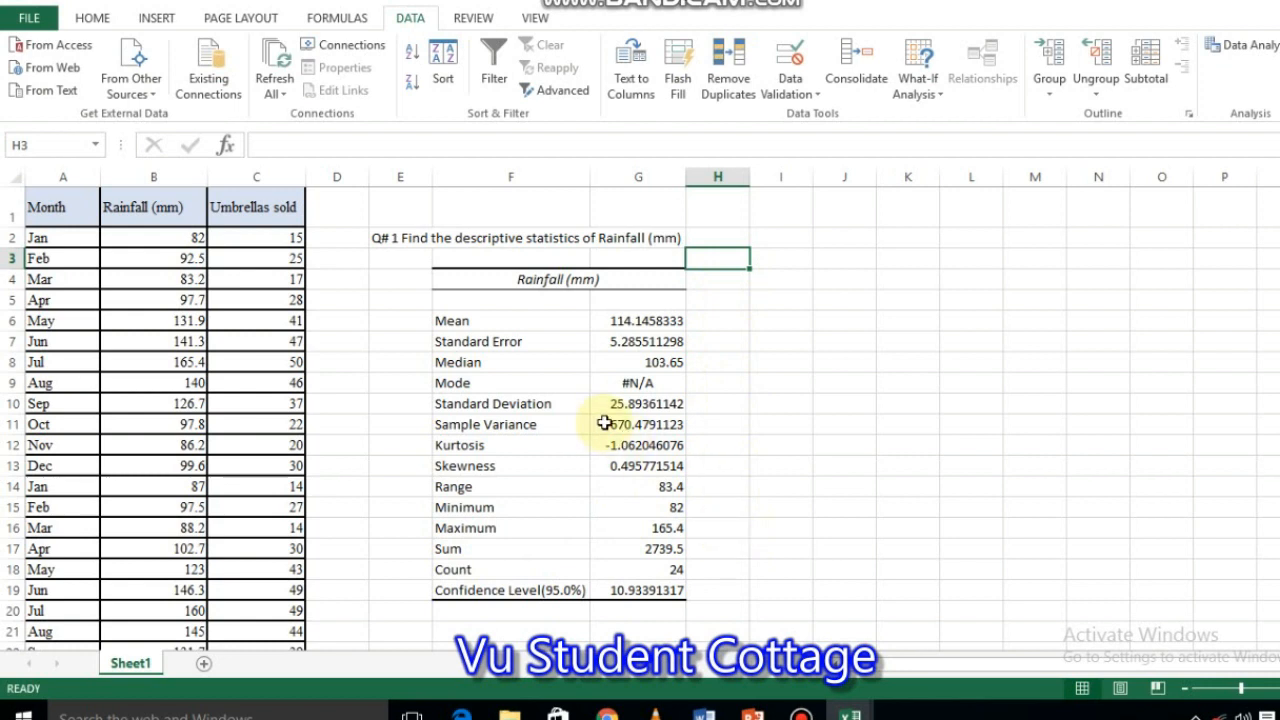
Copy the Q# 1 heading from cell E2 into cell I2.
{"action": "left_click", "coordinate": [801, 238]}
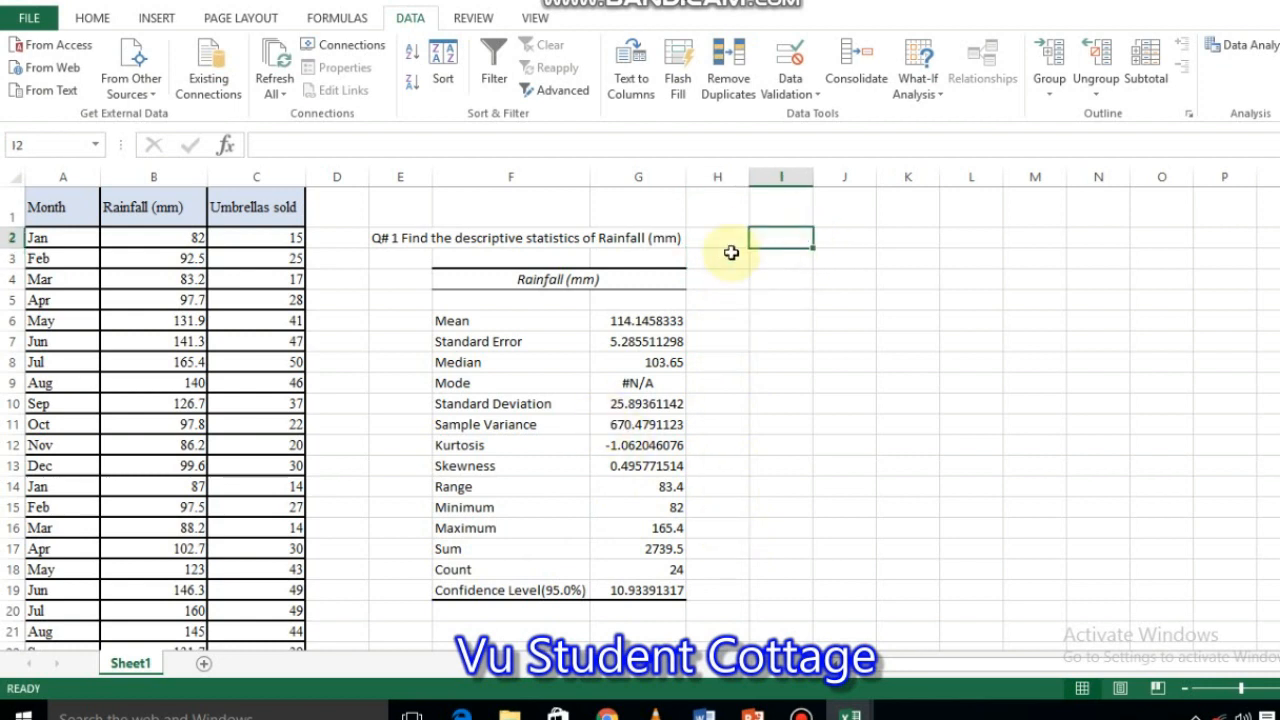
{"action": "left_click", "coordinate": [670, 240]}
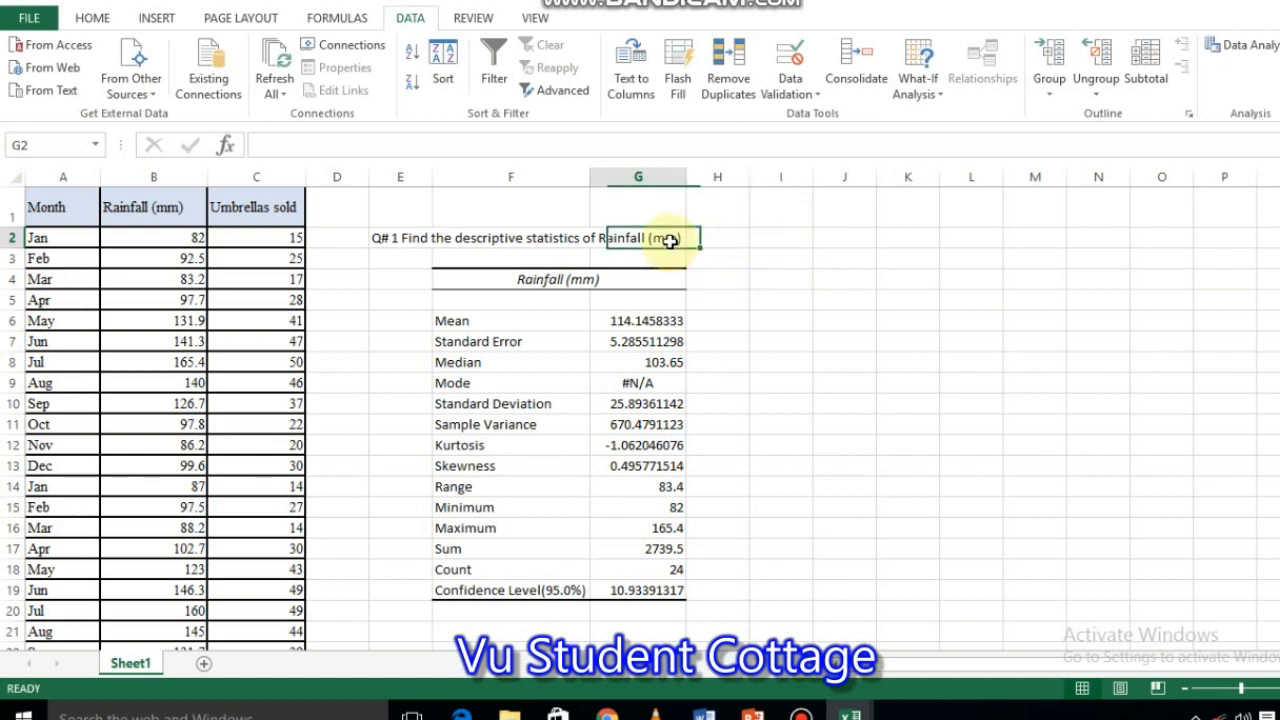
{"action": "left_click", "coordinate": [417, 238]}
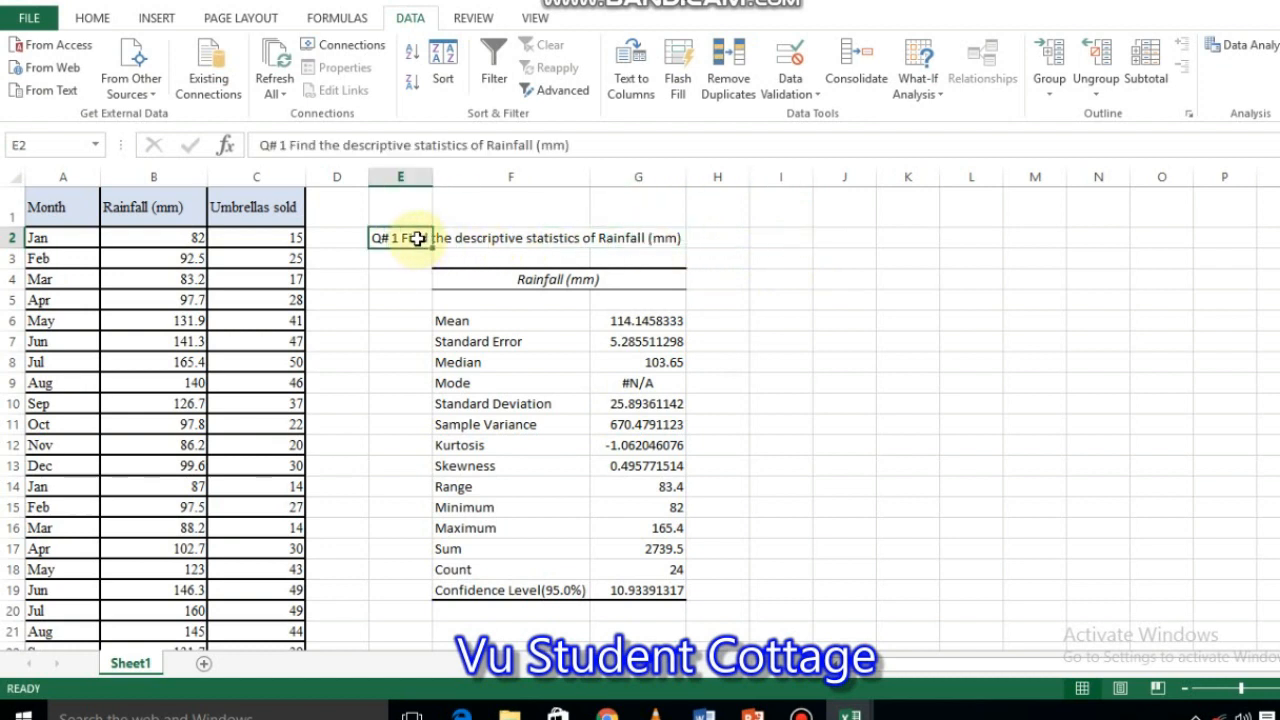
{"action": "key", "text": "ctrl+c"}
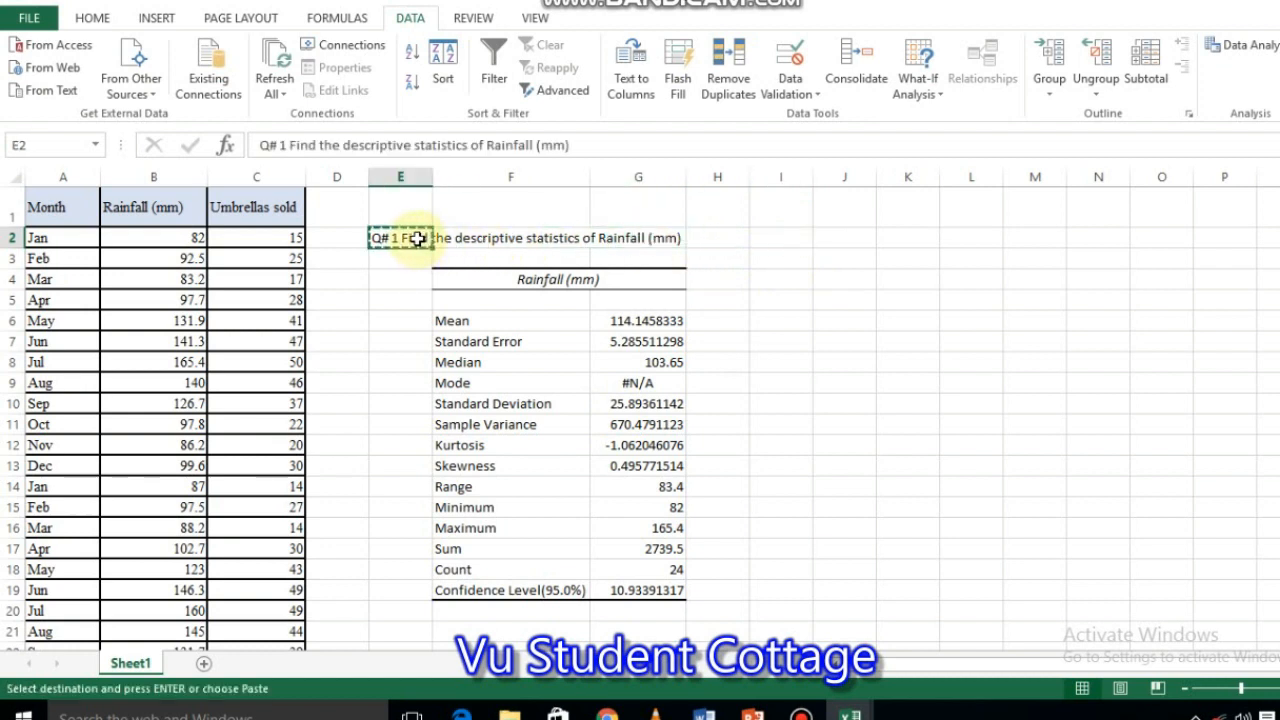
{"action": "left_click", "coordinate": [783, 240]}
{"action": "key", "text": "ctrl+v"}
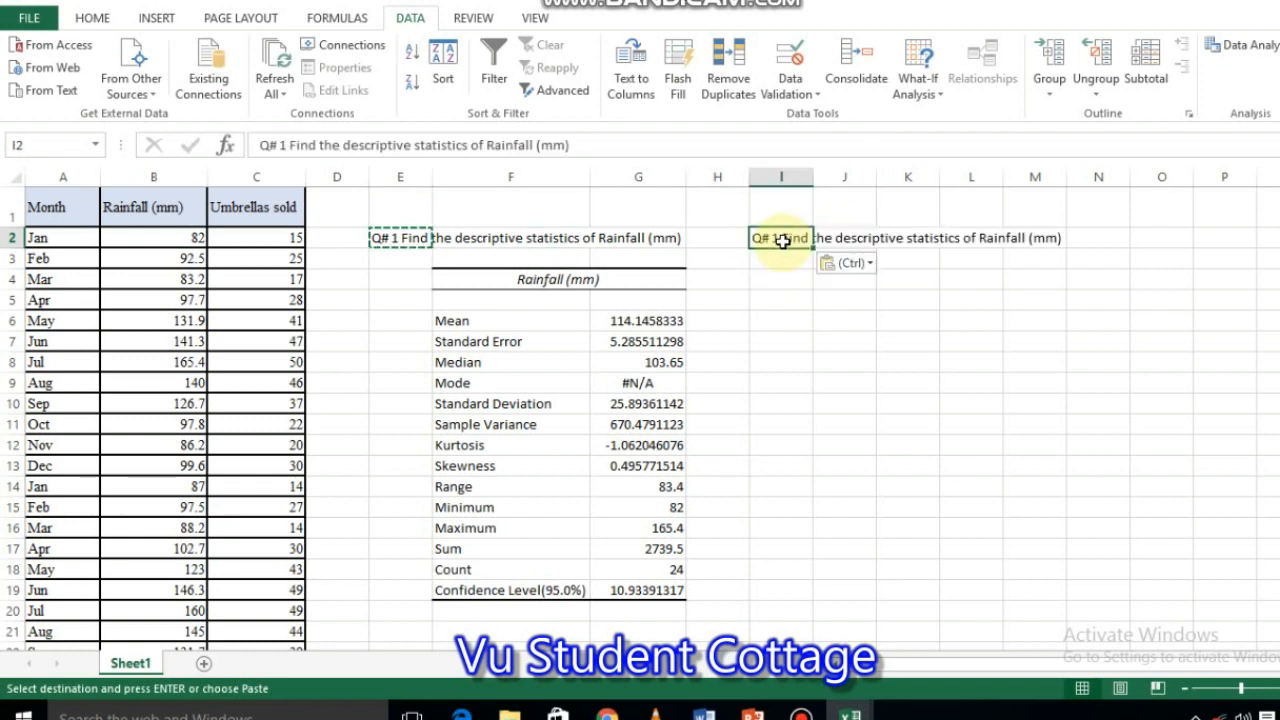
Change the heading in cell I2 to "Q# 2 Find the descriptive statistics of Umbrellas sold".
{"action": "left_click", "coordinate": [286, 146]}
{"action": "key", "text": "BackSpace"}
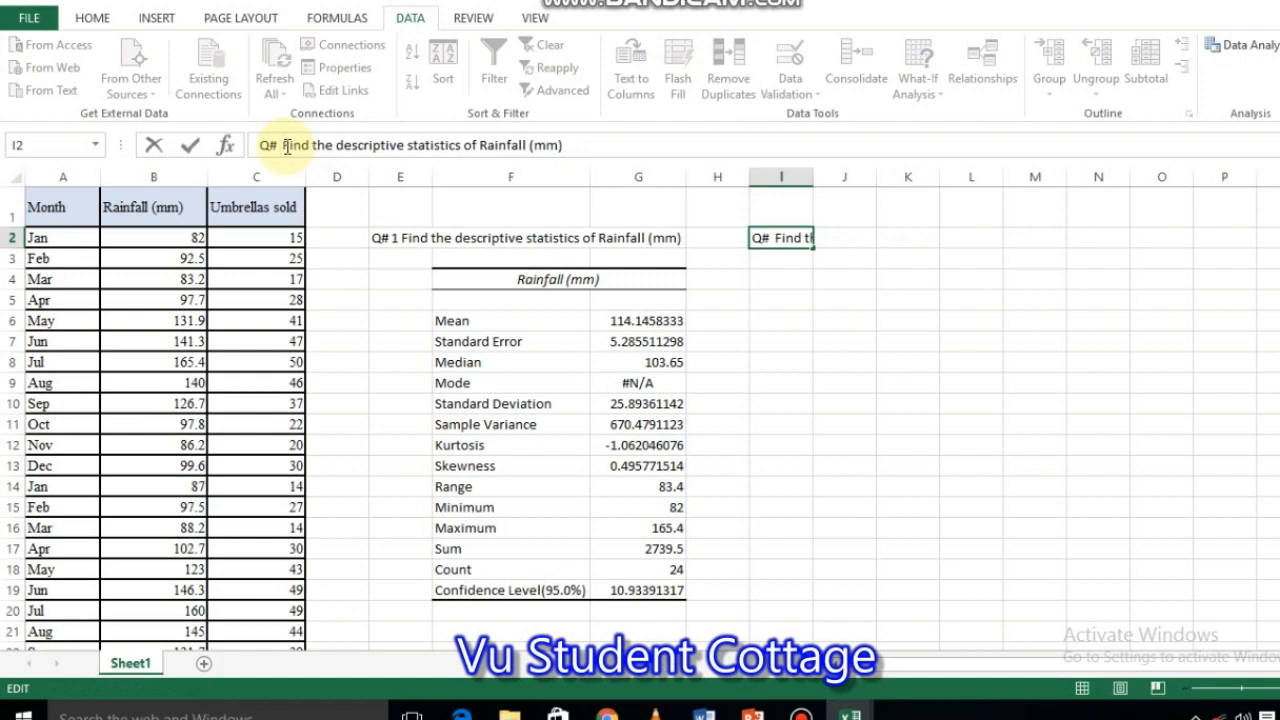
{"action": "type", "text": "2"}
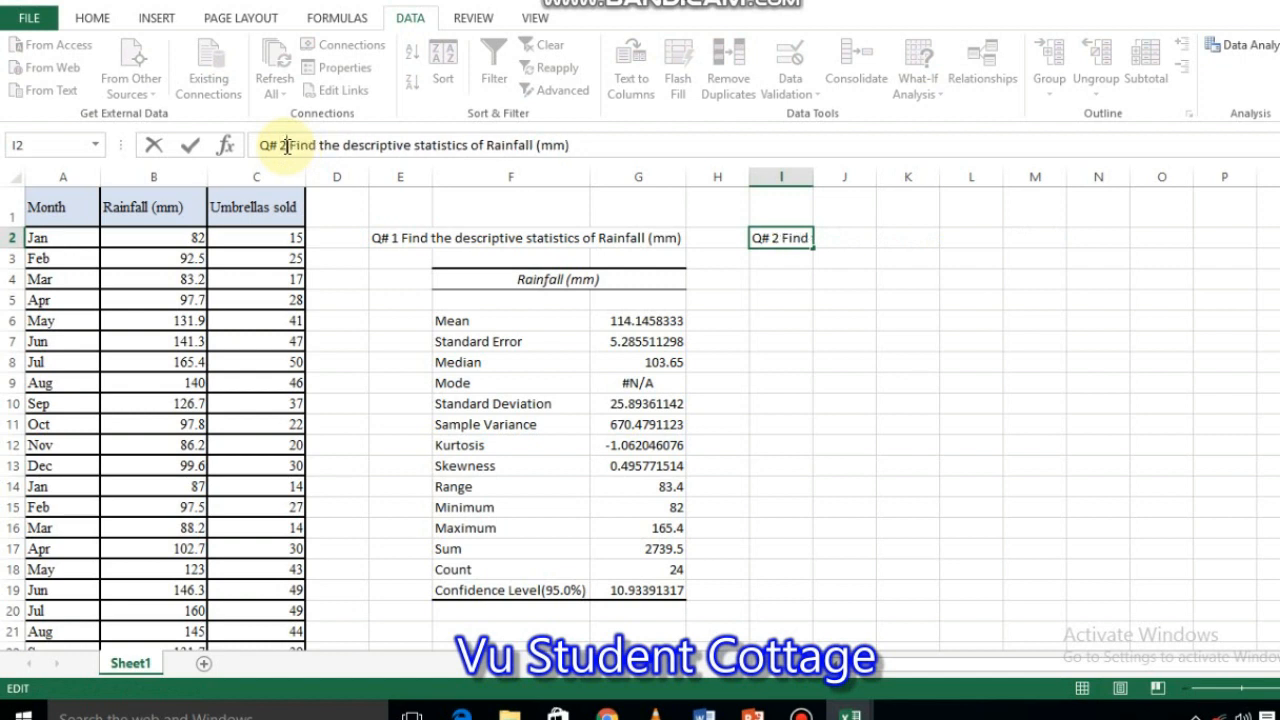
{"action": "left_click", "coordinate": [566, 146]}
{"action": "key", "text": "BackSpace"}
{"action": "key", "text": "BackSpace"}
{"action": "key", "text": "BackSpace"}
{"action": "key", "text": "BackSpace"}
{"action": "key", "text": "BackSpace"}
{"action": "key", "text": "BackSpace"}
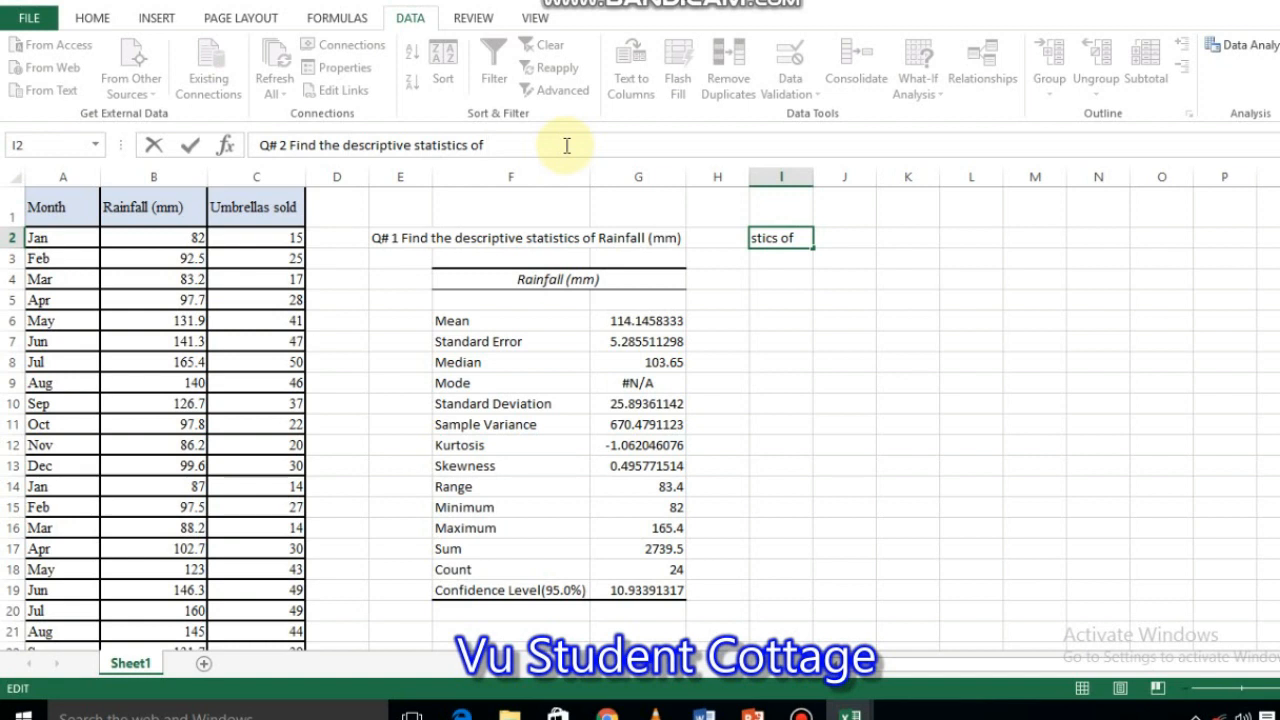
{"action": "type", "text": "Umbre"}
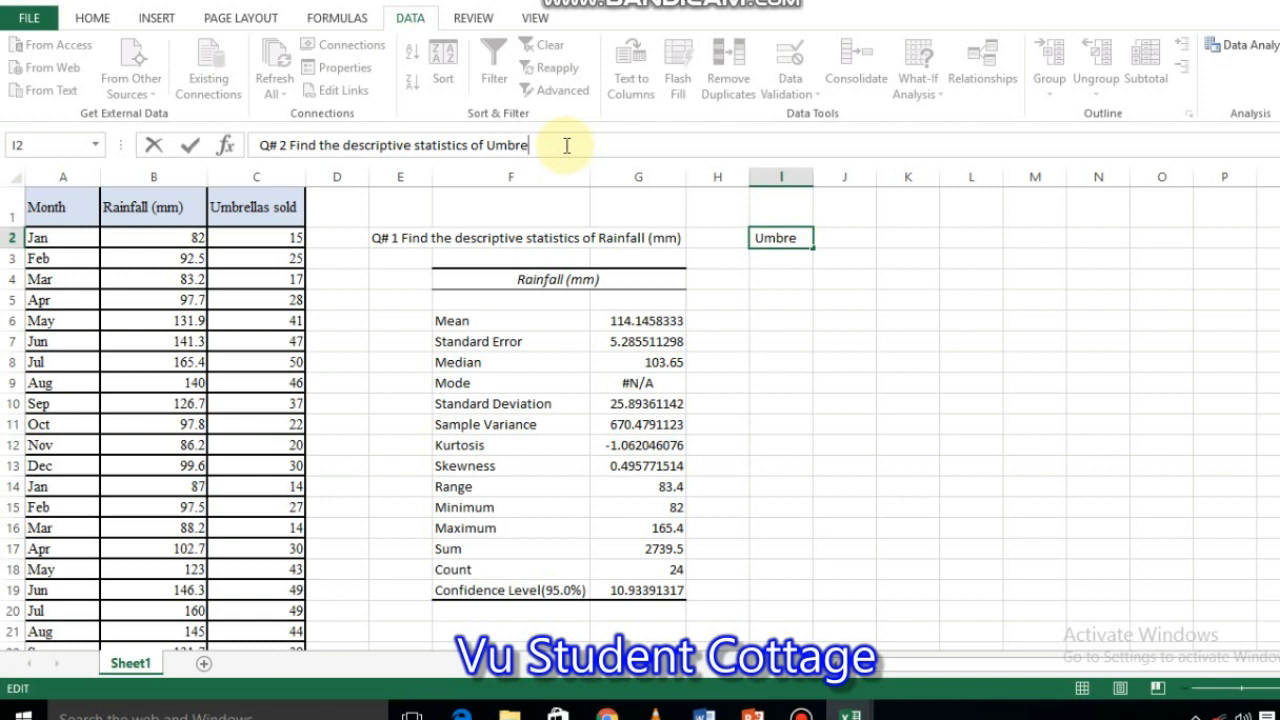
{"action": "type", "text": "llas"}
{"action": "type", "text": " sol;"}
{"action": "key", "text": "BackSpace"}
{"action": "left_click", "coordinate": [816, 338]}
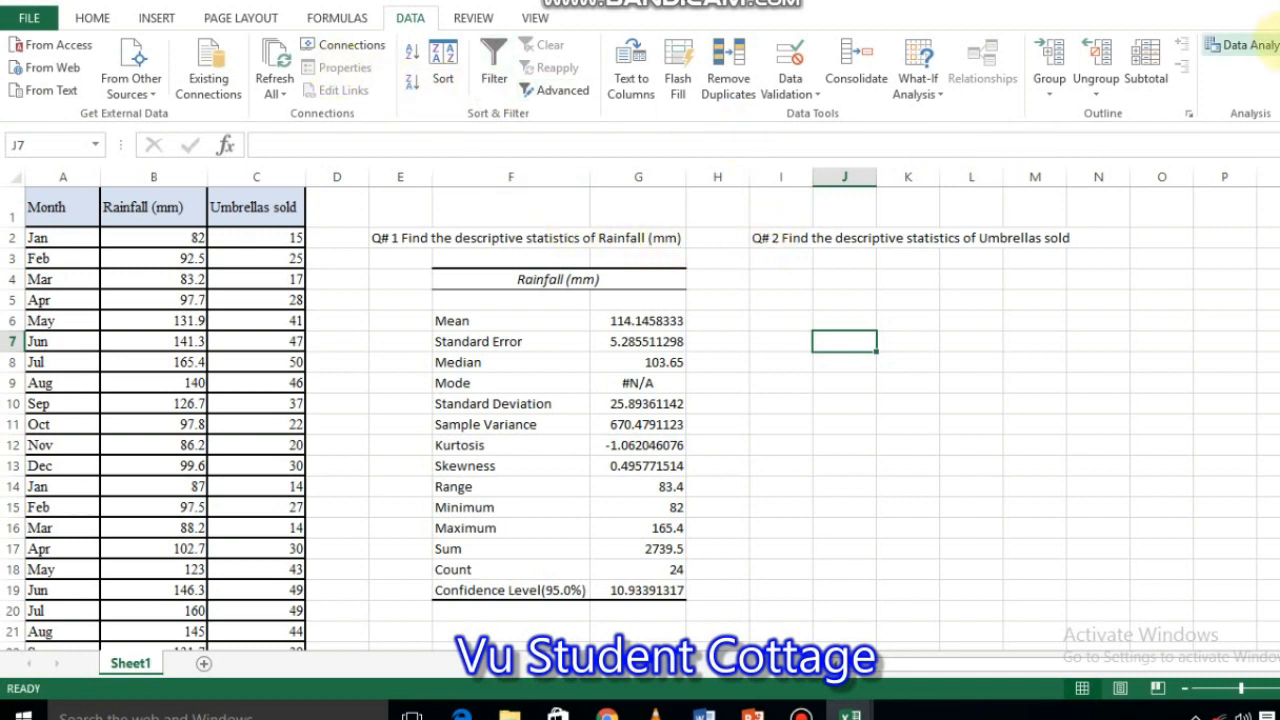
Start the Descriptive Statistics analysis tool with the umbrellas sold column $C$1:$C$25 as input range.
{"action": "left_click", "coordinate": [1255, 46]}
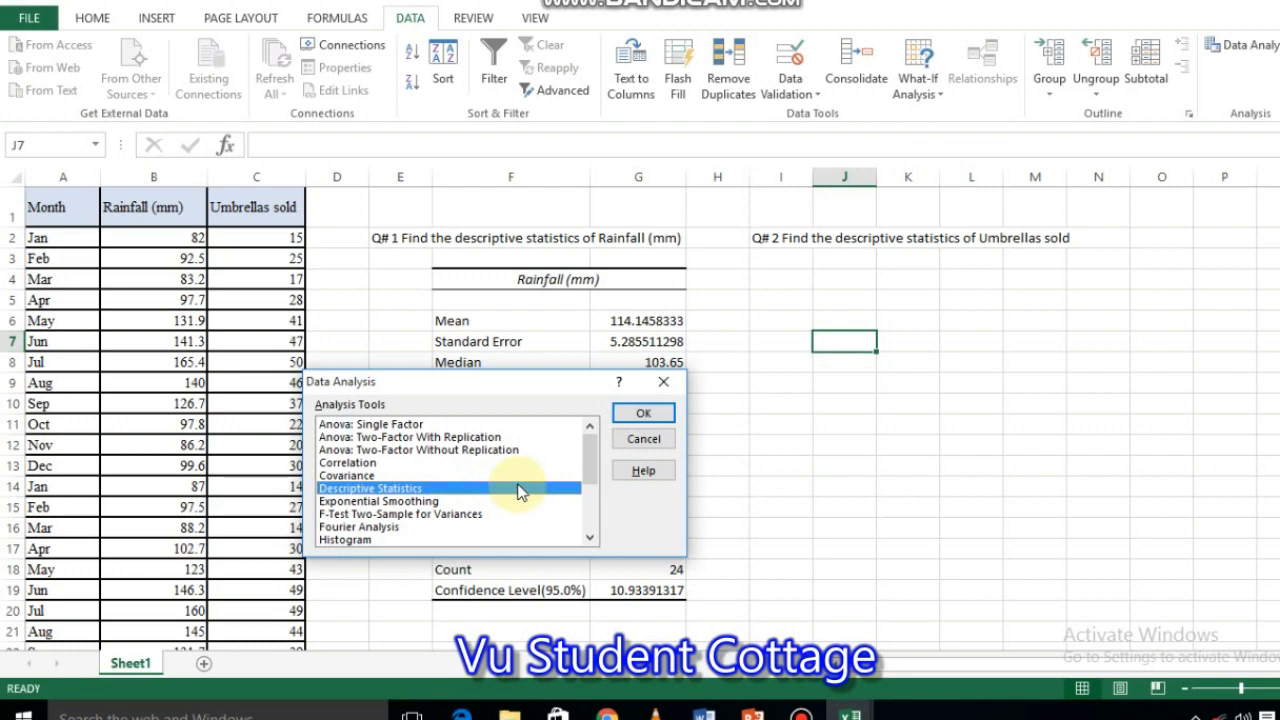
{"action": "left_click", "coordinate": [659, 414]}
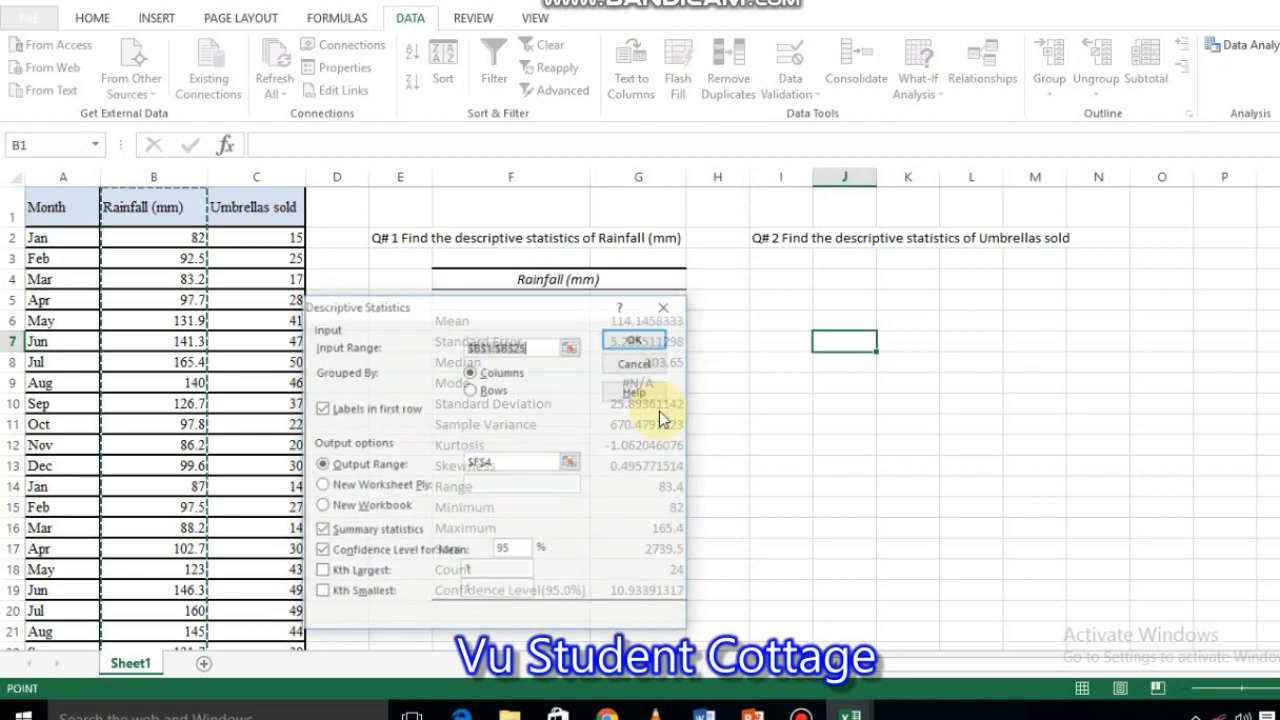
{"action": "left_click", "coordinate": [570, 346]}
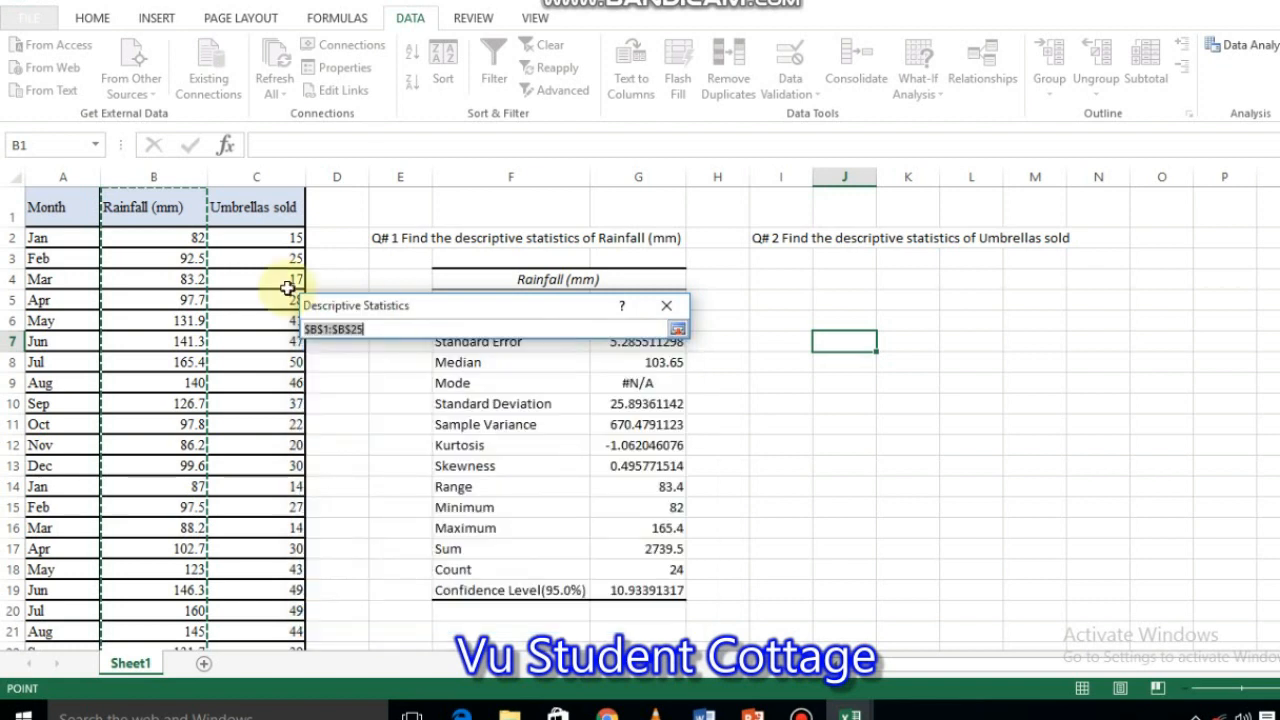
{"action": "left_click_drag", "start_coordinate": [210, 195], "coordinate": [259, 615]}
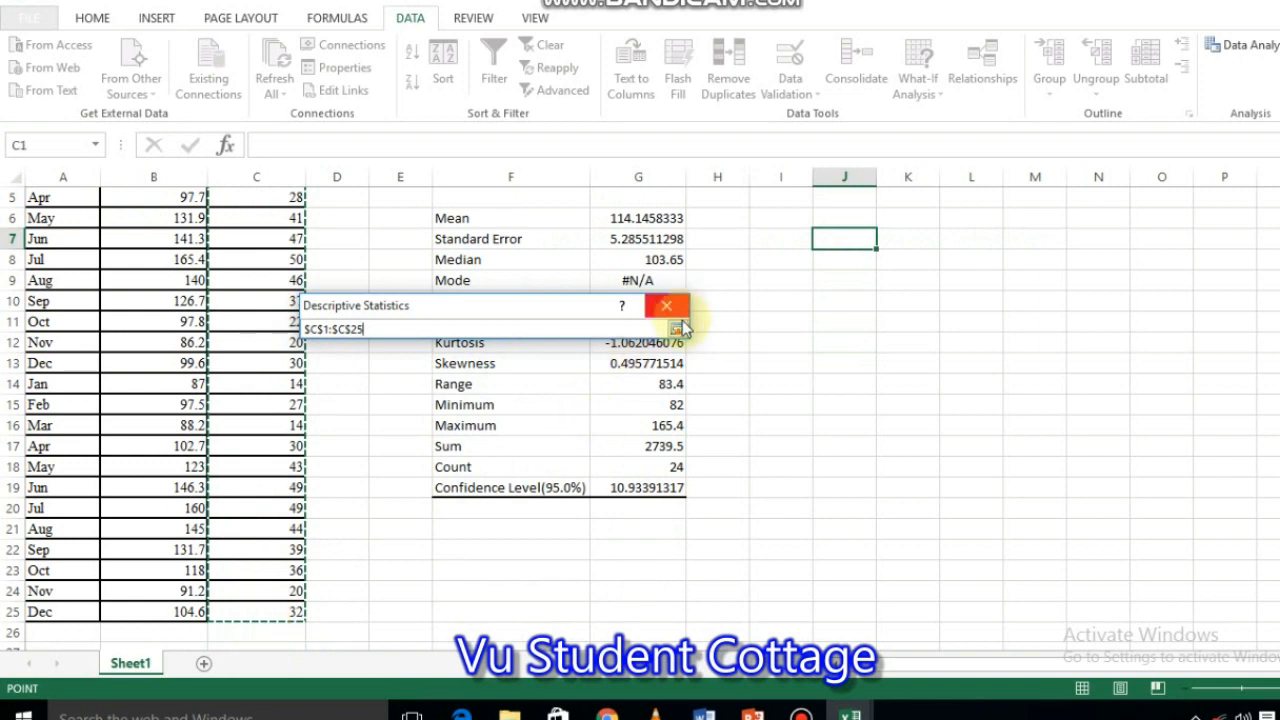
{"action": "left_click", "coordinate": [678, 329]}
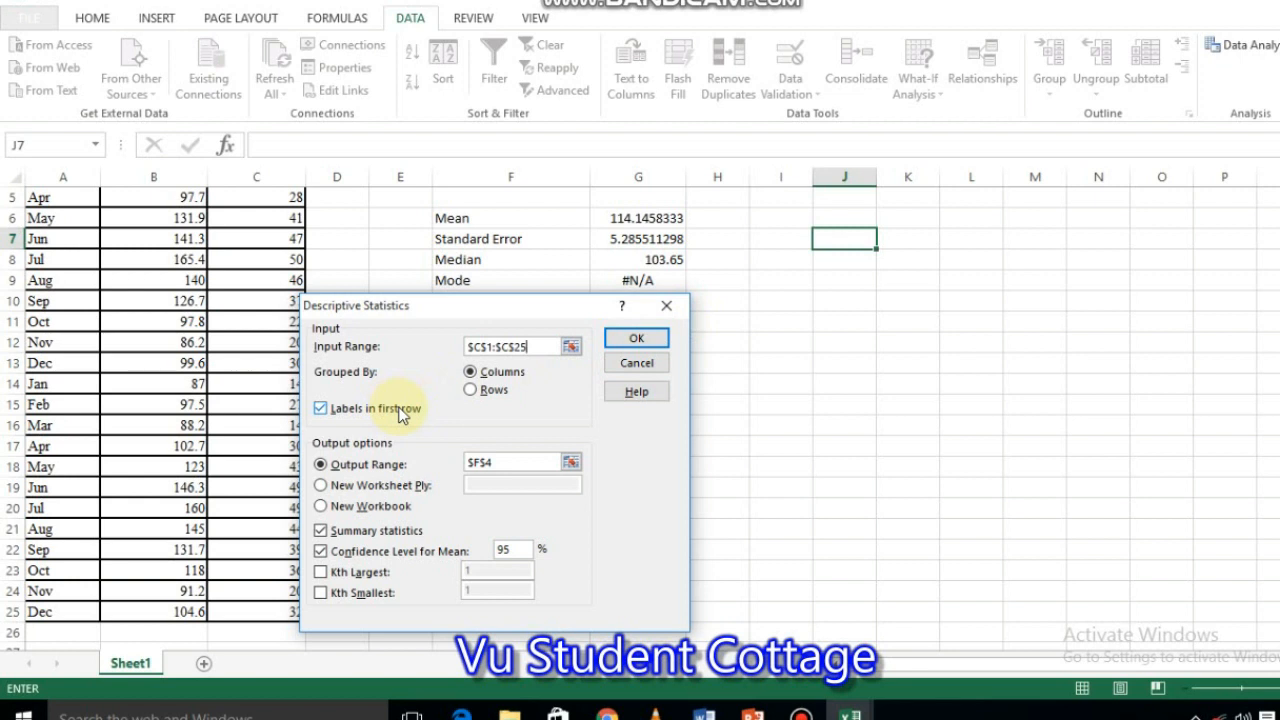
Set the output range to $J$4 and generate the descriptive statistics of umbrellas sold.
{"action": "left_click", "coordinate": [570, 462]}
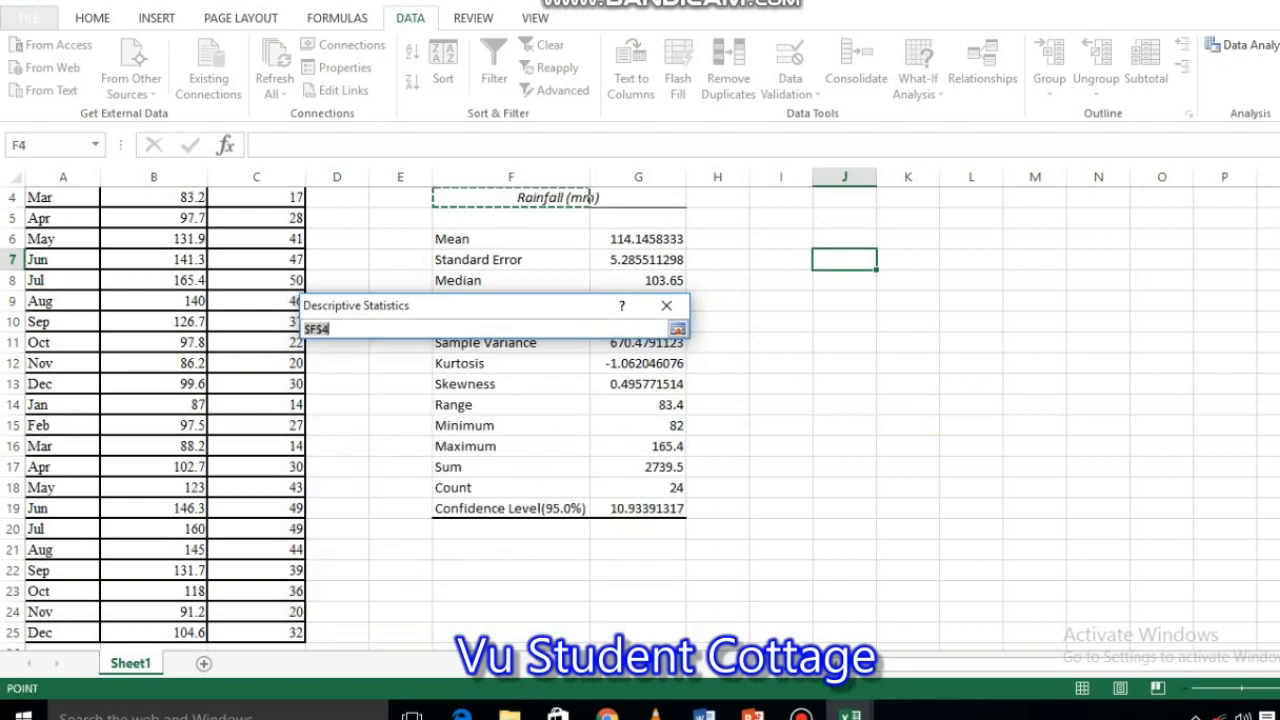
{"action": "scroll", "coordinate": [1057, 291], "scroll_direction": "up", "scroll_amount": 1}
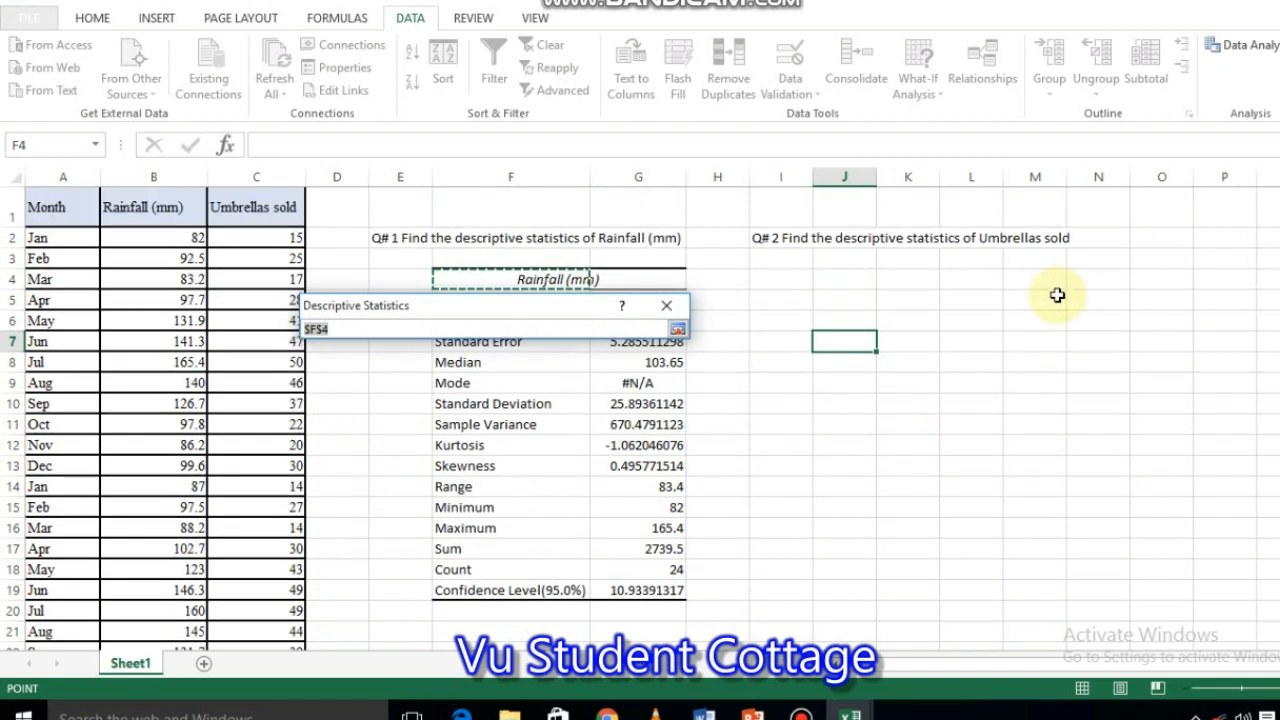
{"action": "left_click", "coordinate": [840, 278]}
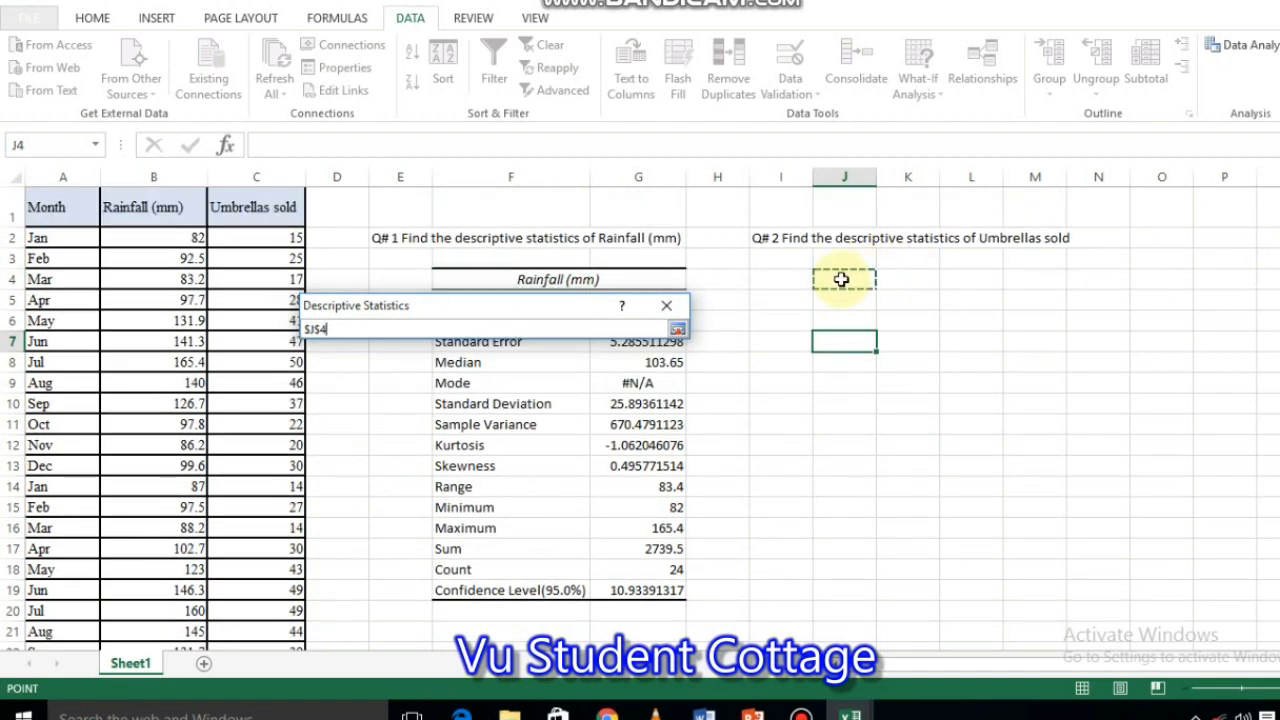
{"action": "left_click", "coordinate": [677, 329]}
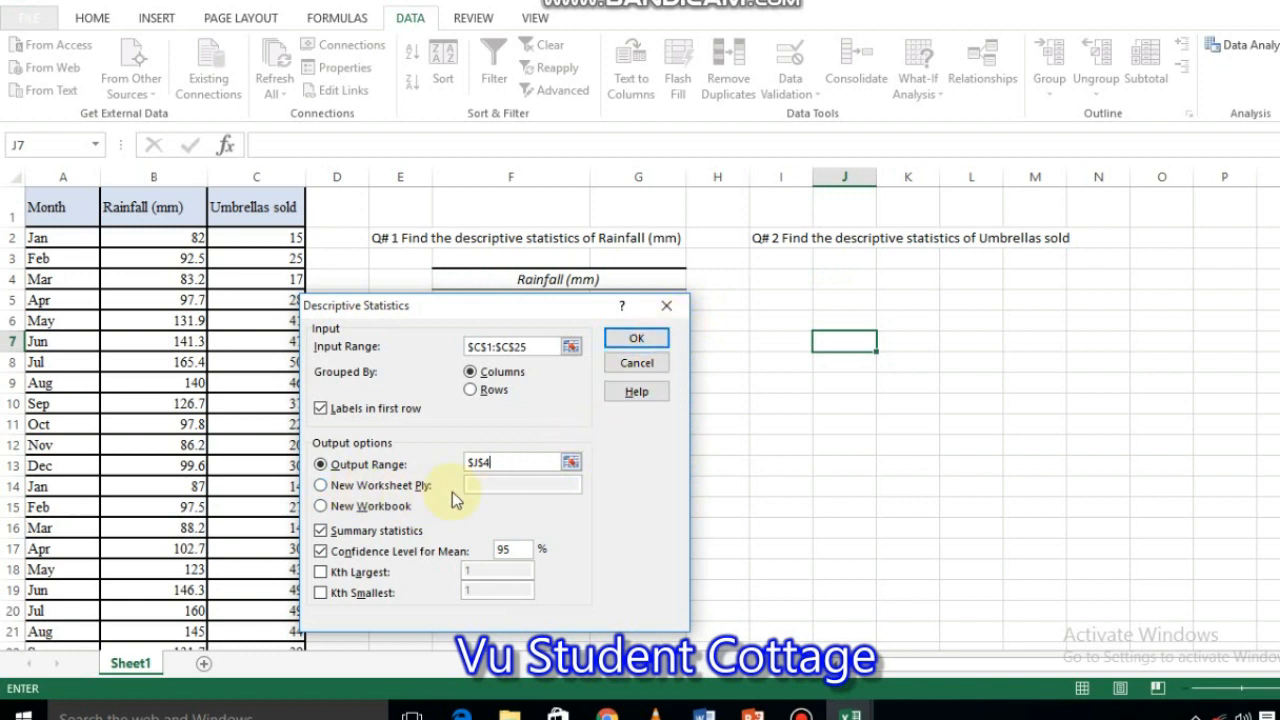
{"action": "left_click", "coordinate": [637, 339]}
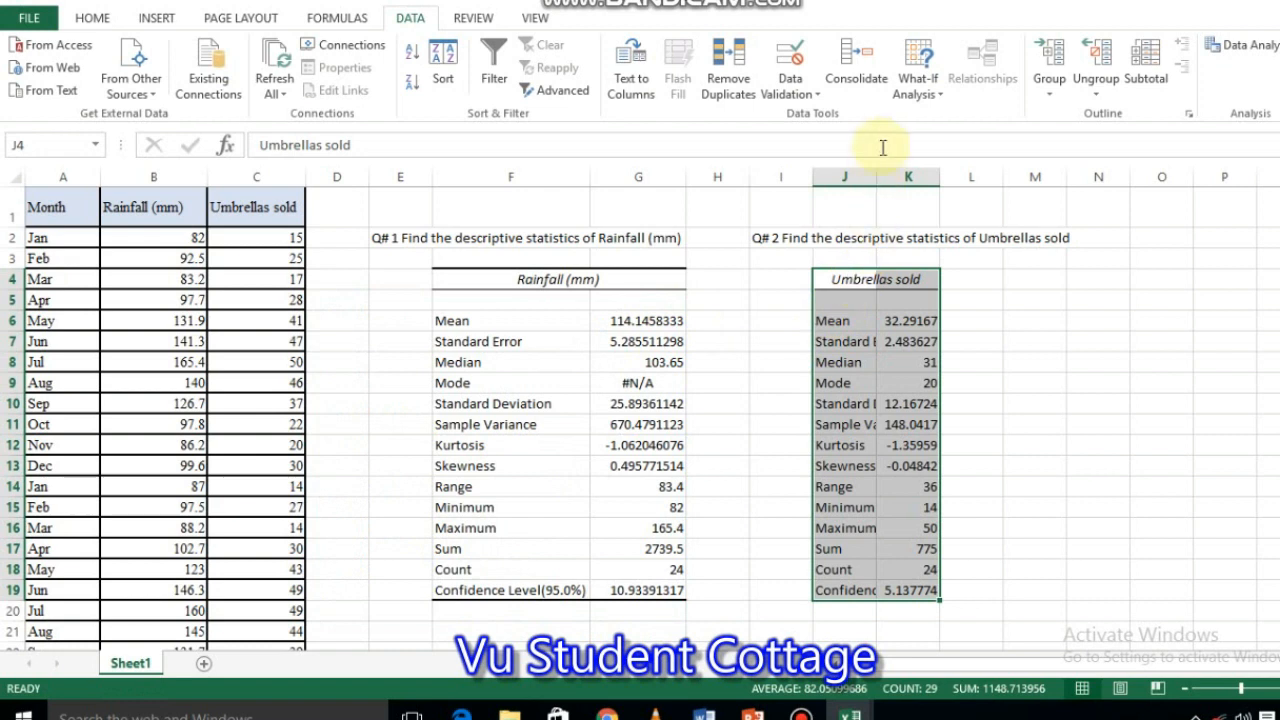
Widen columns J and K to fit the full labels and values of the umbrellas sold statistics table.
{"action": "left_click_drag", "start_coordinate": [877, 177], "coordinate": [1010, 177]}
{"action": "left_click_drag", "start_coordinate": [923, 178], "coordinate": [990, 172]}
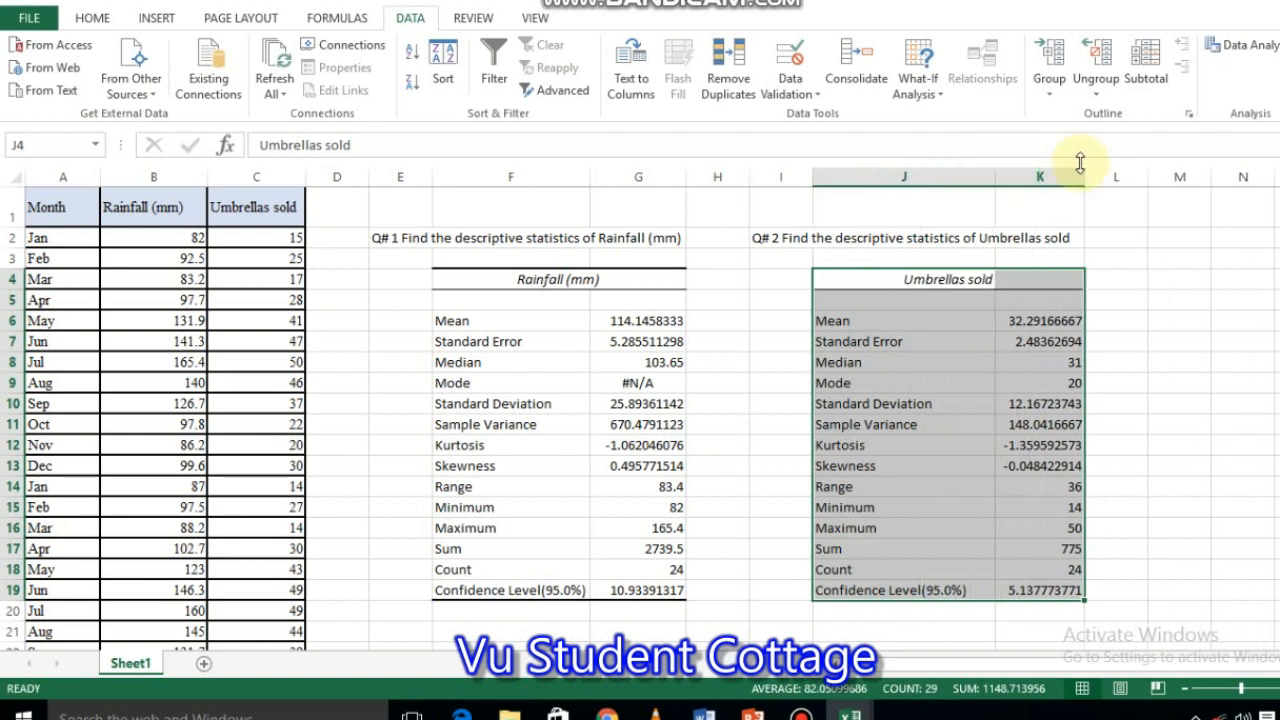
{"action": "left_click_drag", "start_coordinate": [1083, 175], "coordinate": [1122, 176]}
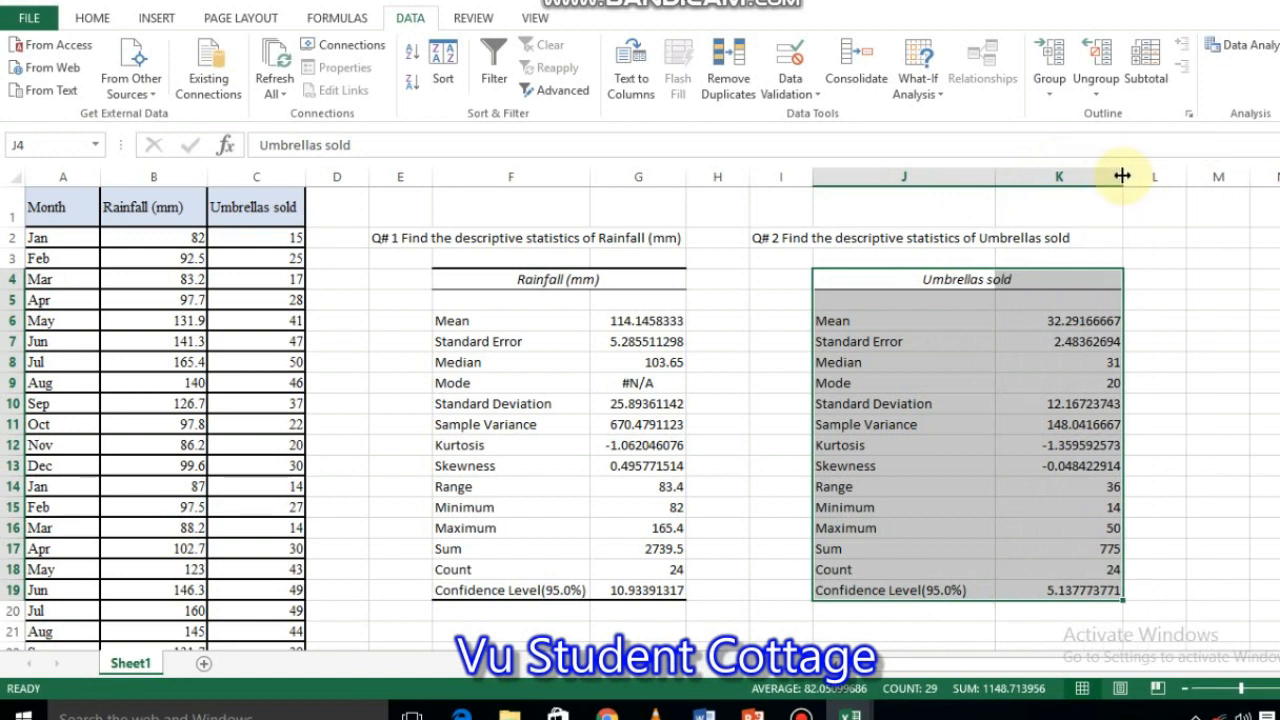
{"action": "left_click", "coordinate": [1142, 289]}
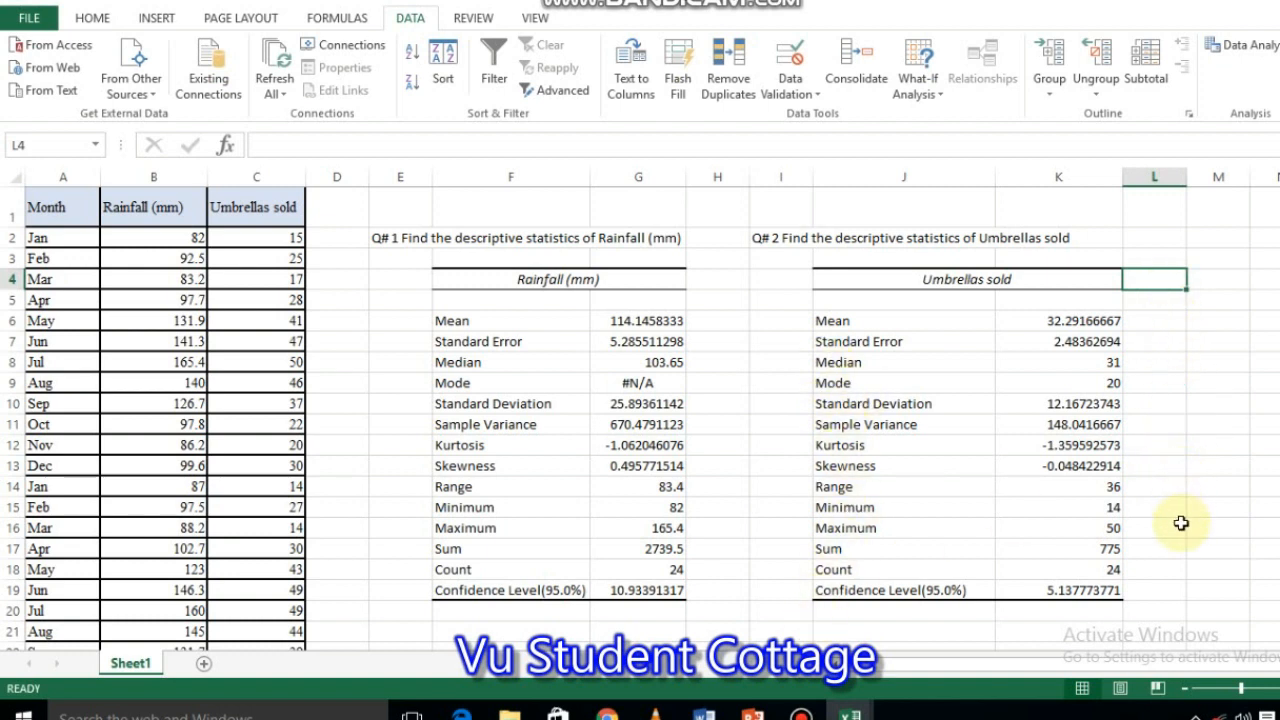
Copy the question "Find the Graph of Rainfall (mm)." from the Word assignment and paste it into cell A27 of the Excel sheet.
{"action": "scroll", "coordinate": [640, 419], "scroll_direction": "down", "scroll_amount": 3}
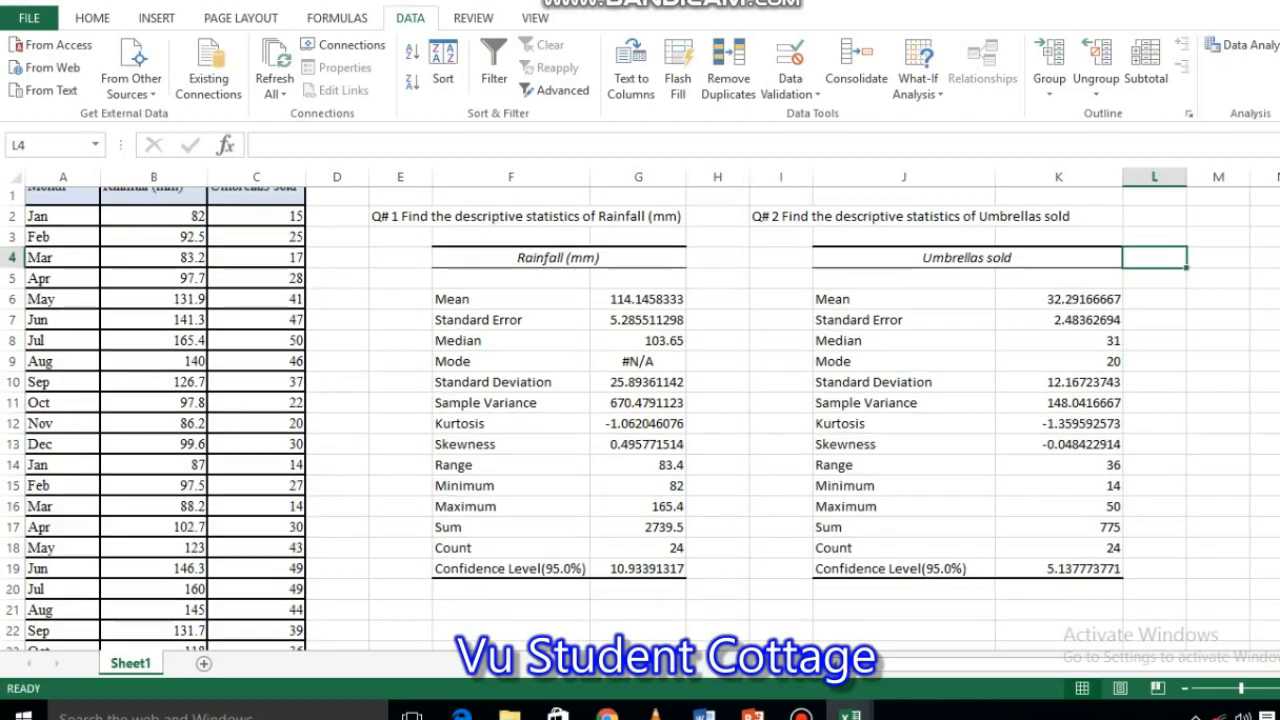
{"action": "scroll", "coordinate": [640, 419], "scroll_direction": "down", "scroll_amount": 2}
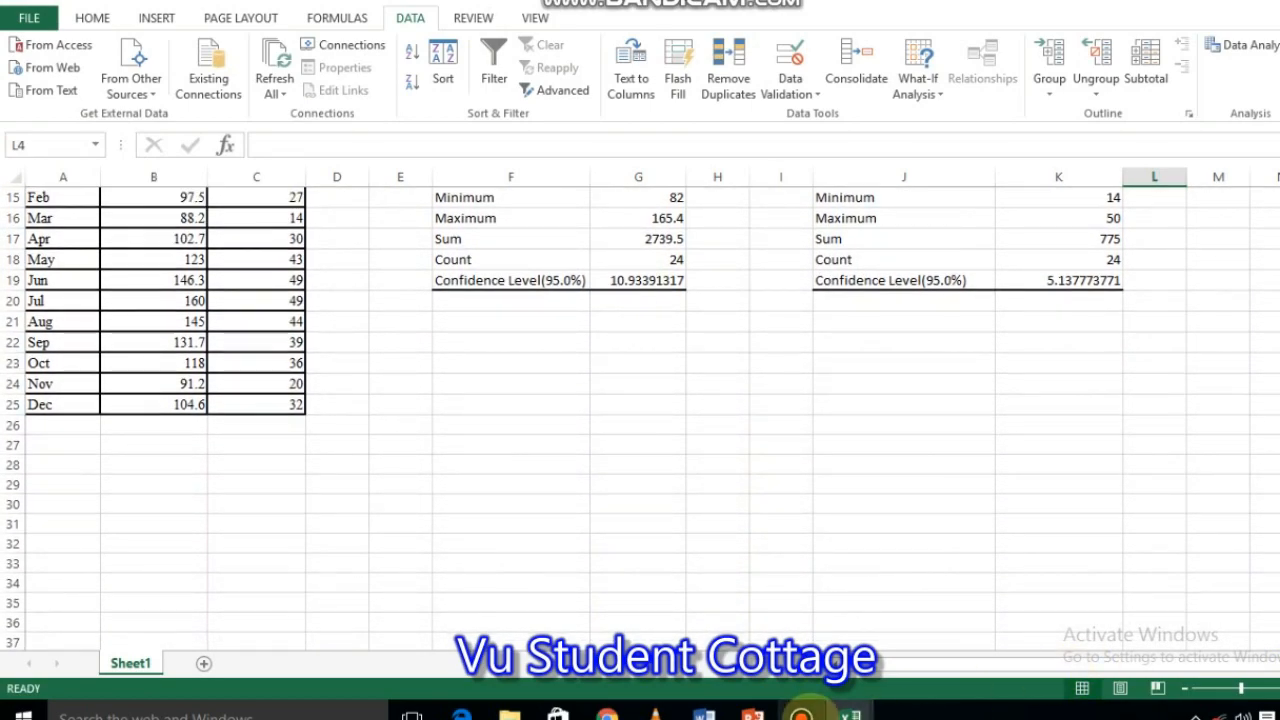
{"action": "left_click", "coordinate": [716, 700]}
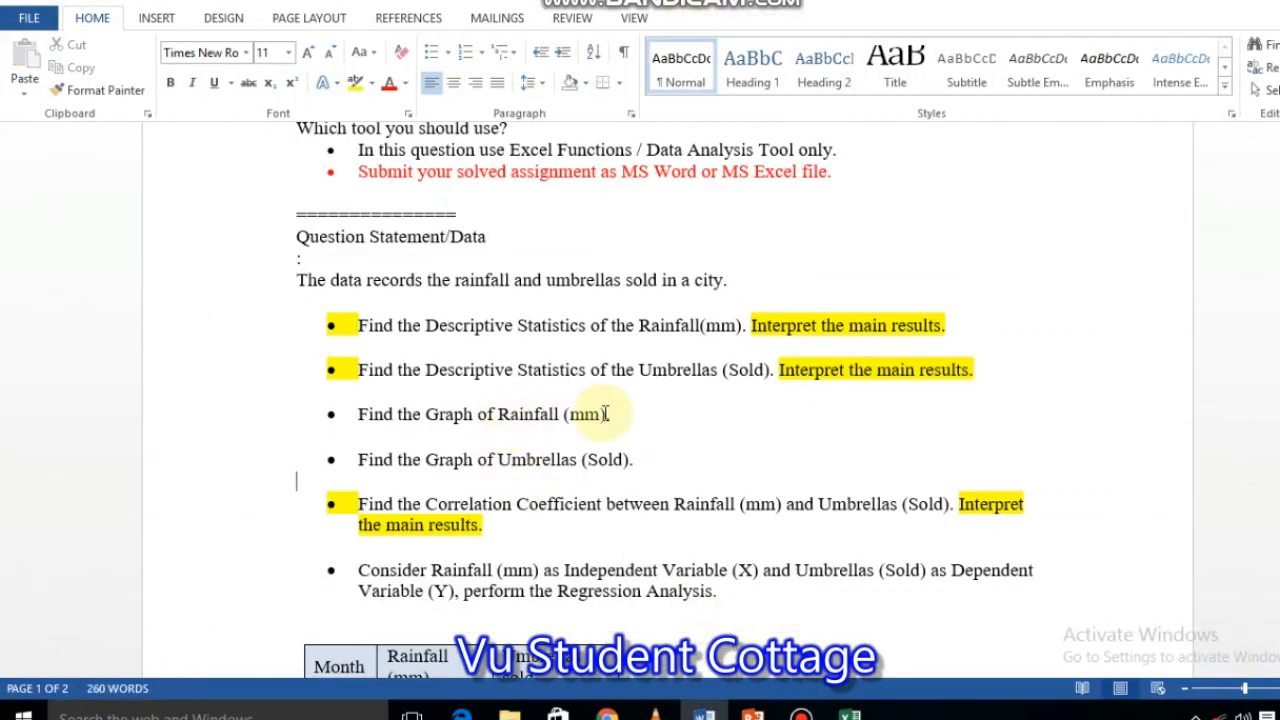
{"action": "left_click_drag", "start_coordinate": [606, 417], "coordinate": [364, 422]}
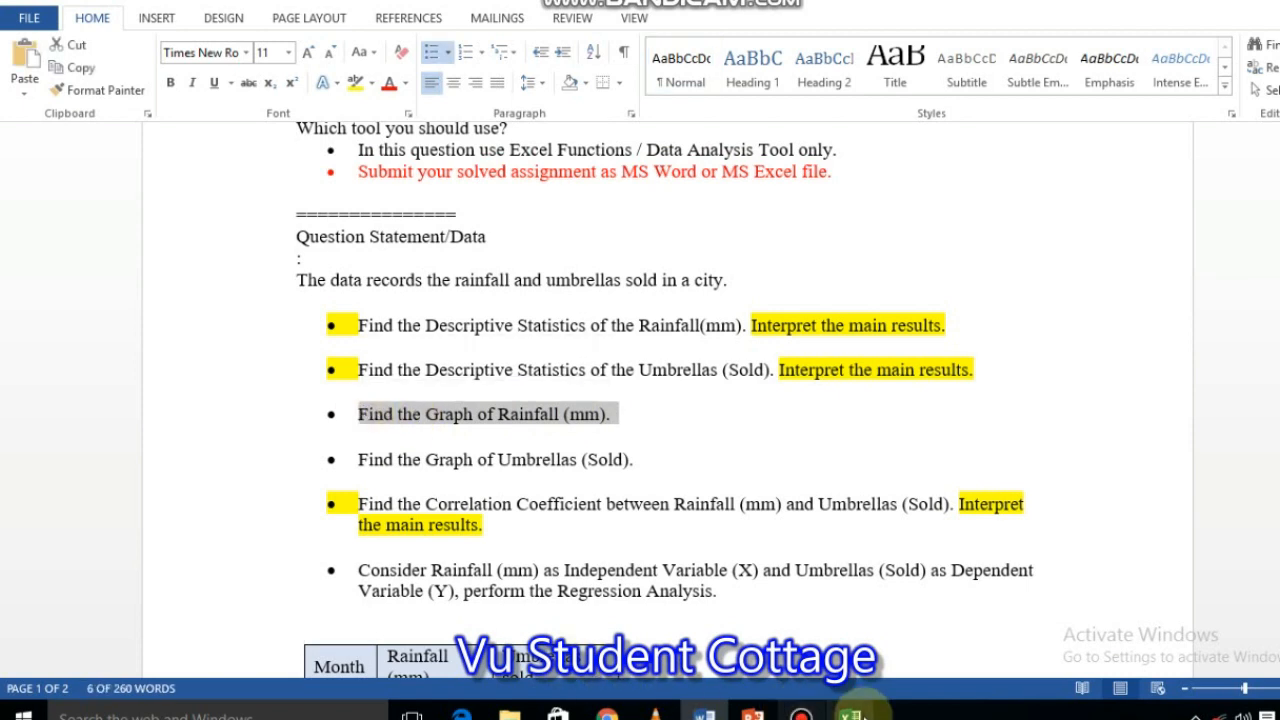
{"action": "mouse_move", "coordinate": [852, 710]}
{"action": "left_click", "coordinate": [912, 638]}
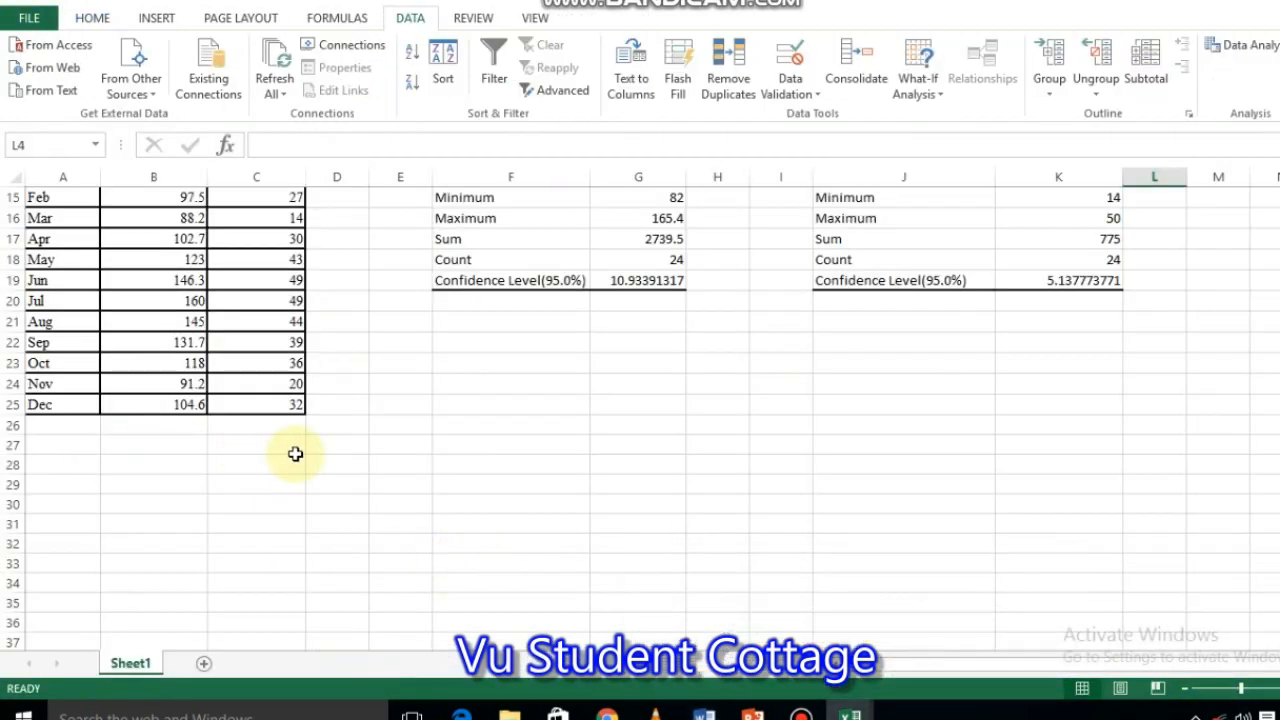
{"action": "left_click", "coordinate": [65, 444]}
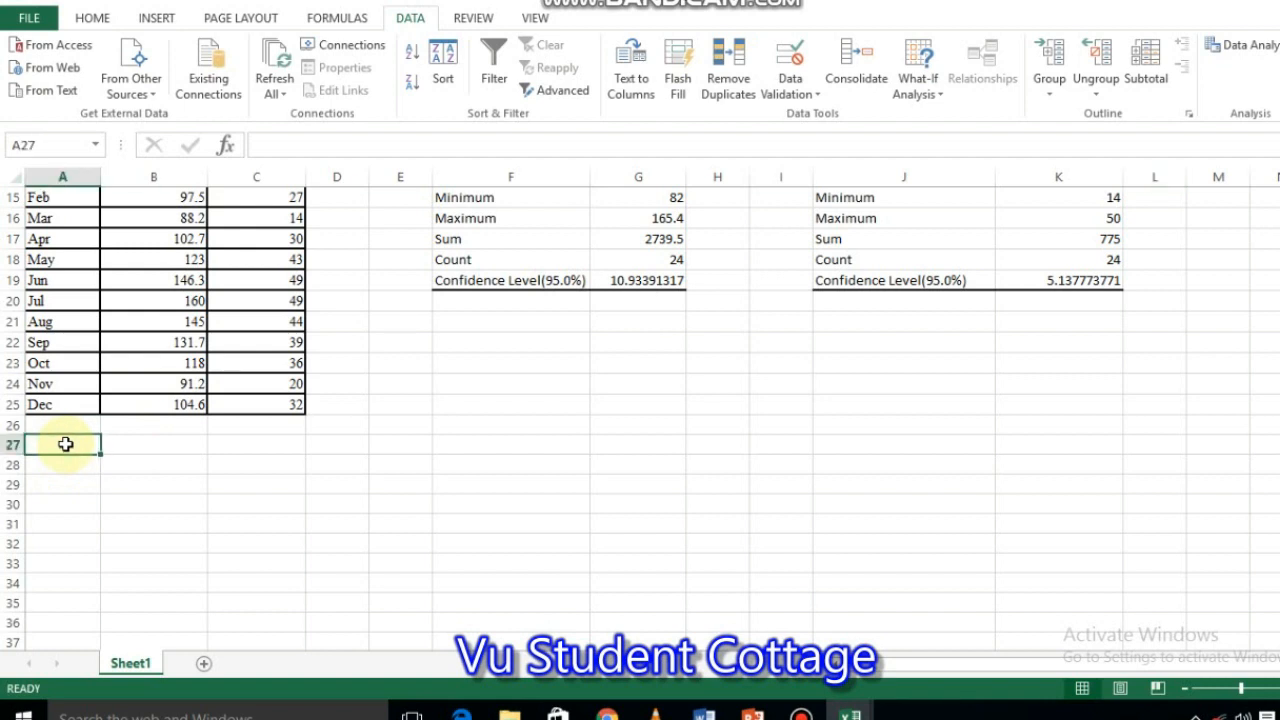
{"action": "key", "text": "ctrl+v"}
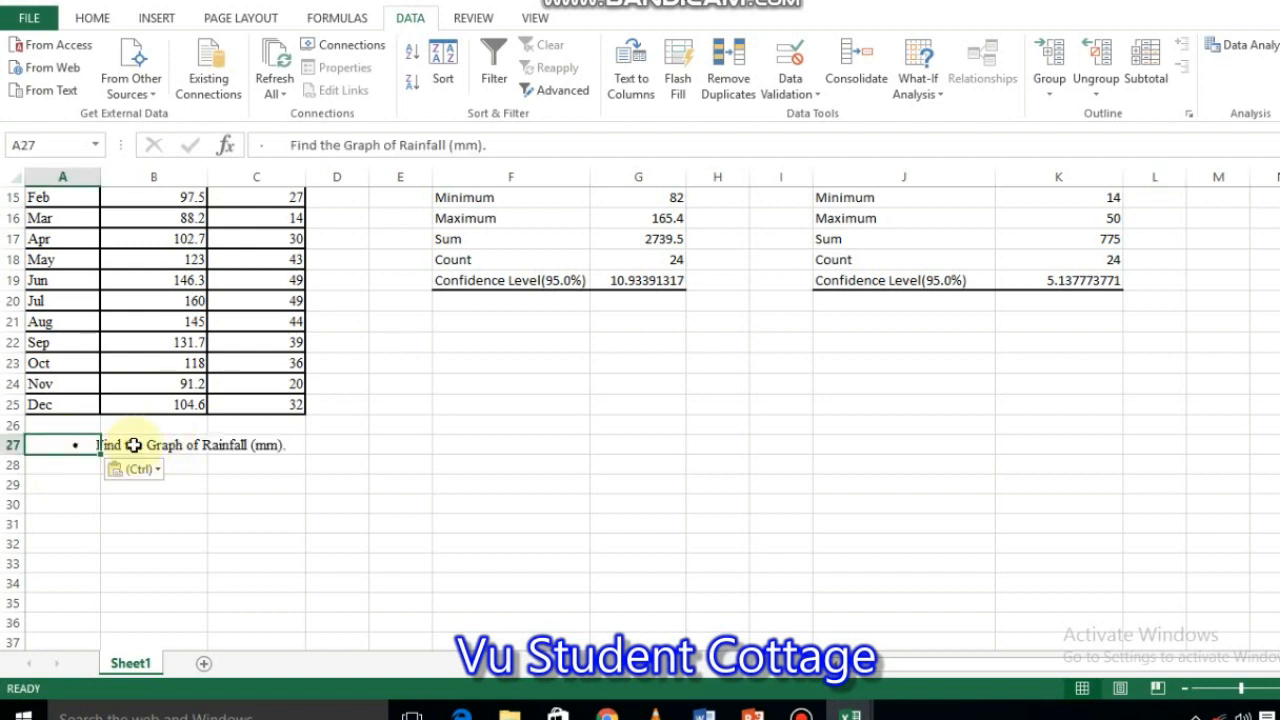
Replace the bullet in cell A27 so the heading reads "Q#3 Find the Graph of Rainfall (mm).".
{"action": "left_click", "coordinate": [284, 145]}
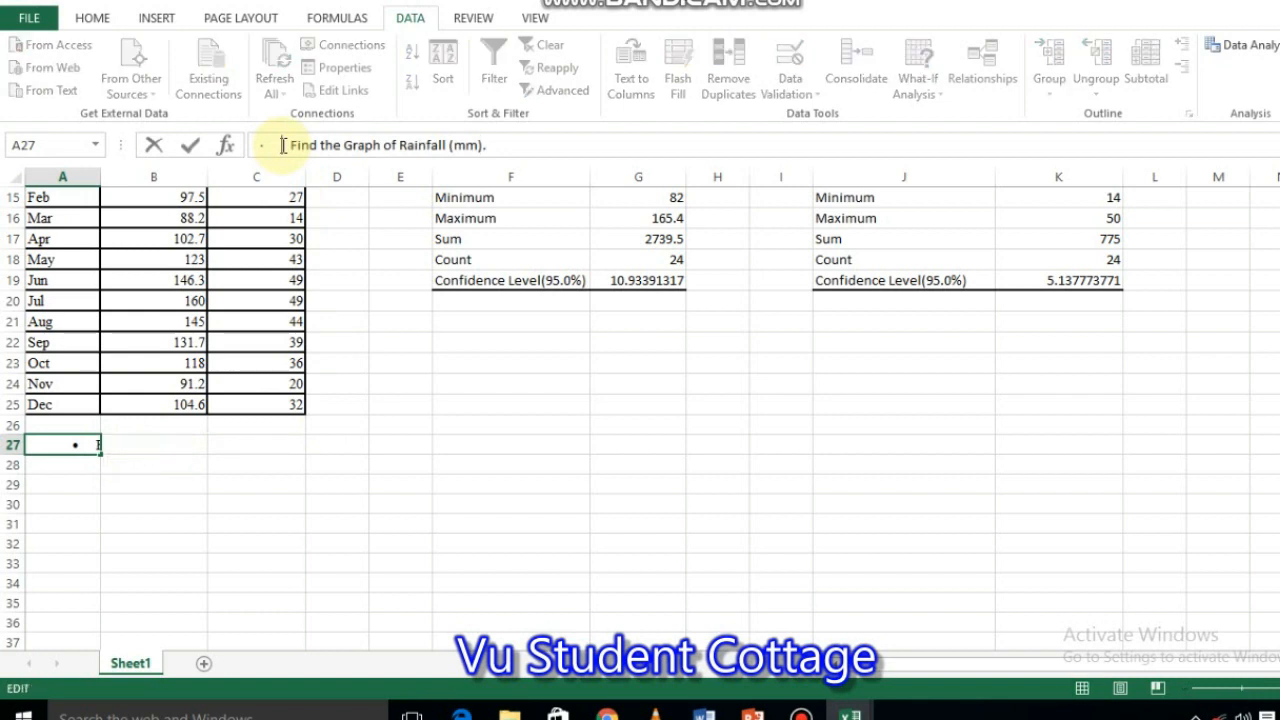
{"action": "key", "text": "BackSpace"}
{"action": "key", "text": "BackSpace"}
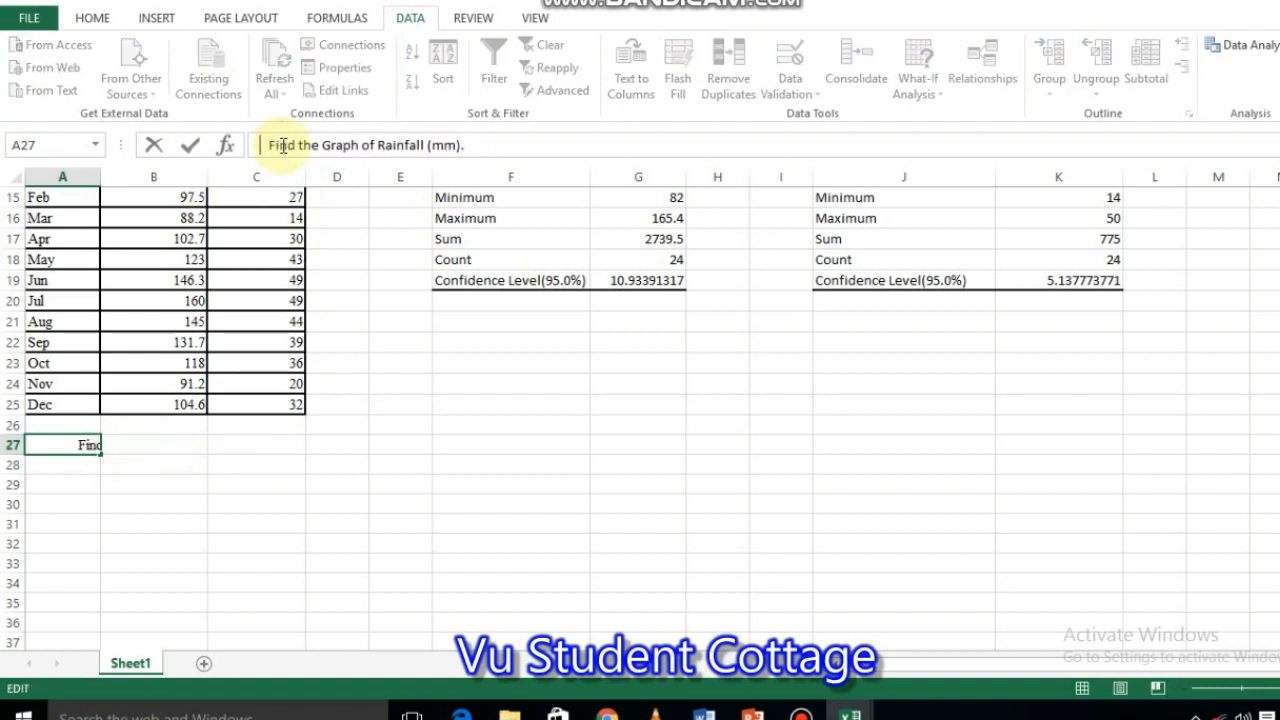
{"action": "type", "text": "Q "}
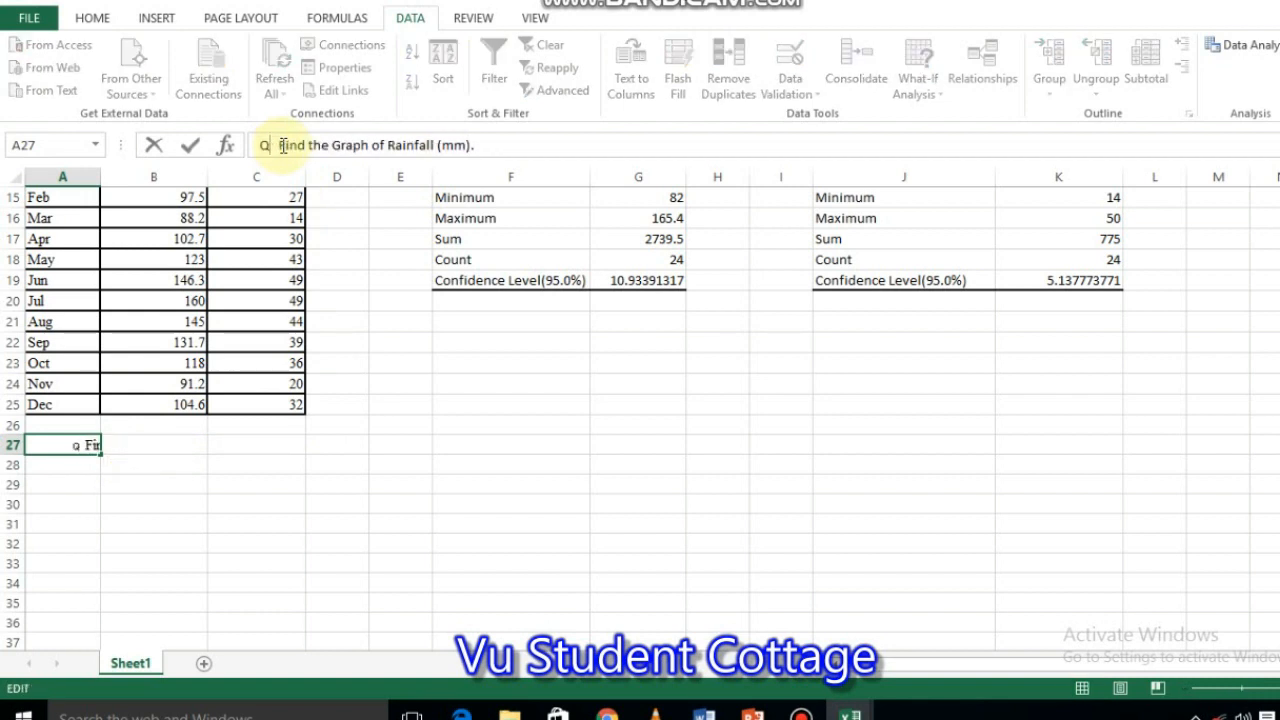
{"action": "type", "text": "#3"}
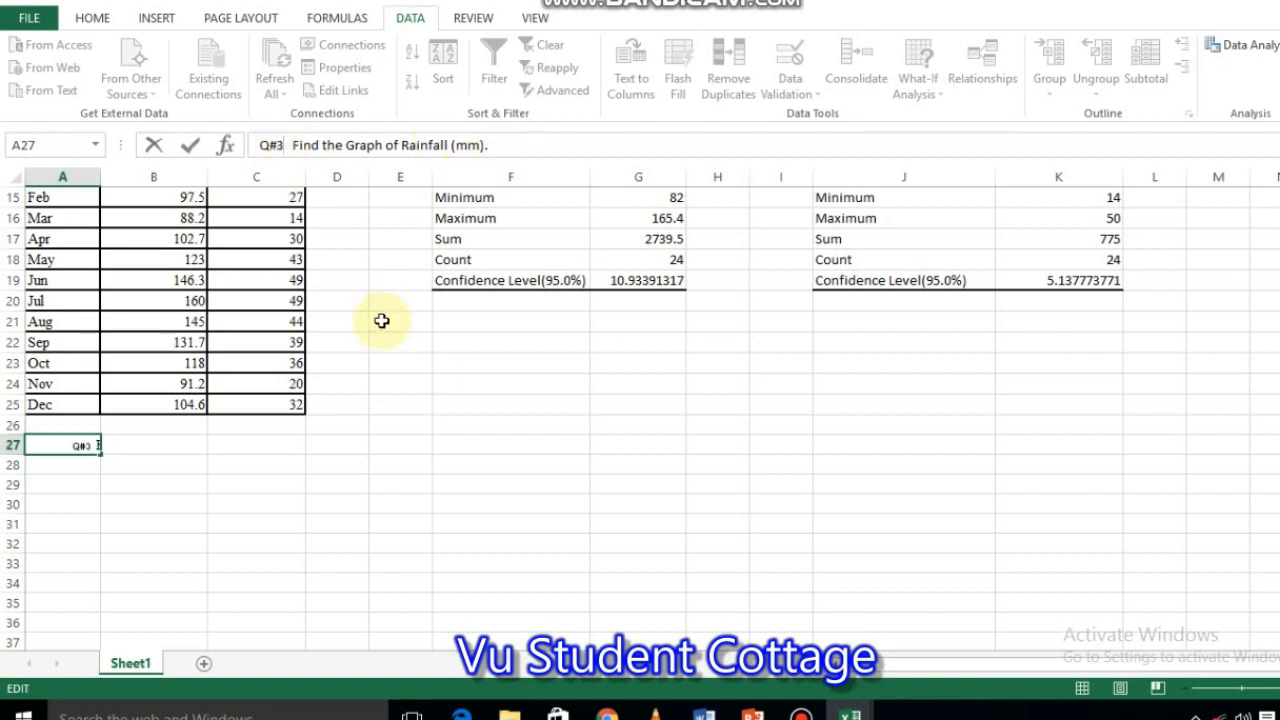
{"action": "left_click", "coordinate": [200, 530]}
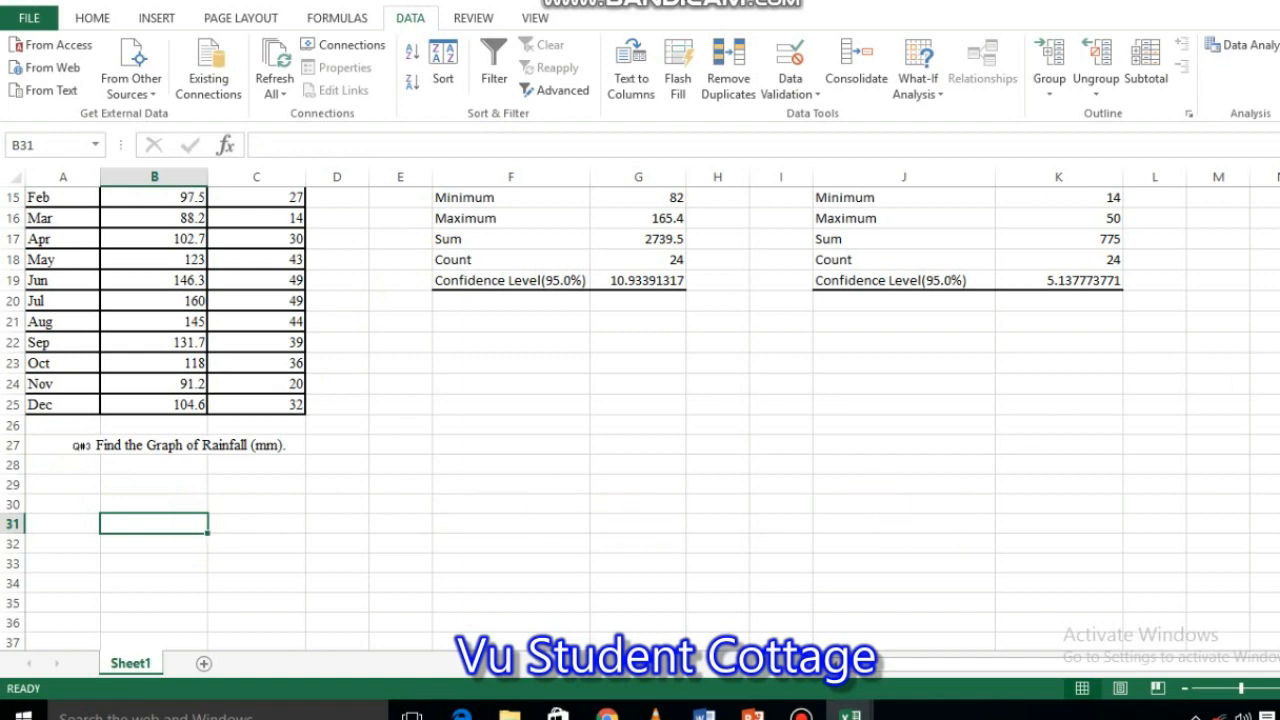
Insert a 3-D Column chart with a depth axis from the month and rainfall data in A1:B25.
{"action": "scroll", "coordinate": [1268, 168], "scroll_direction": "up", "scroll_amount": 5}
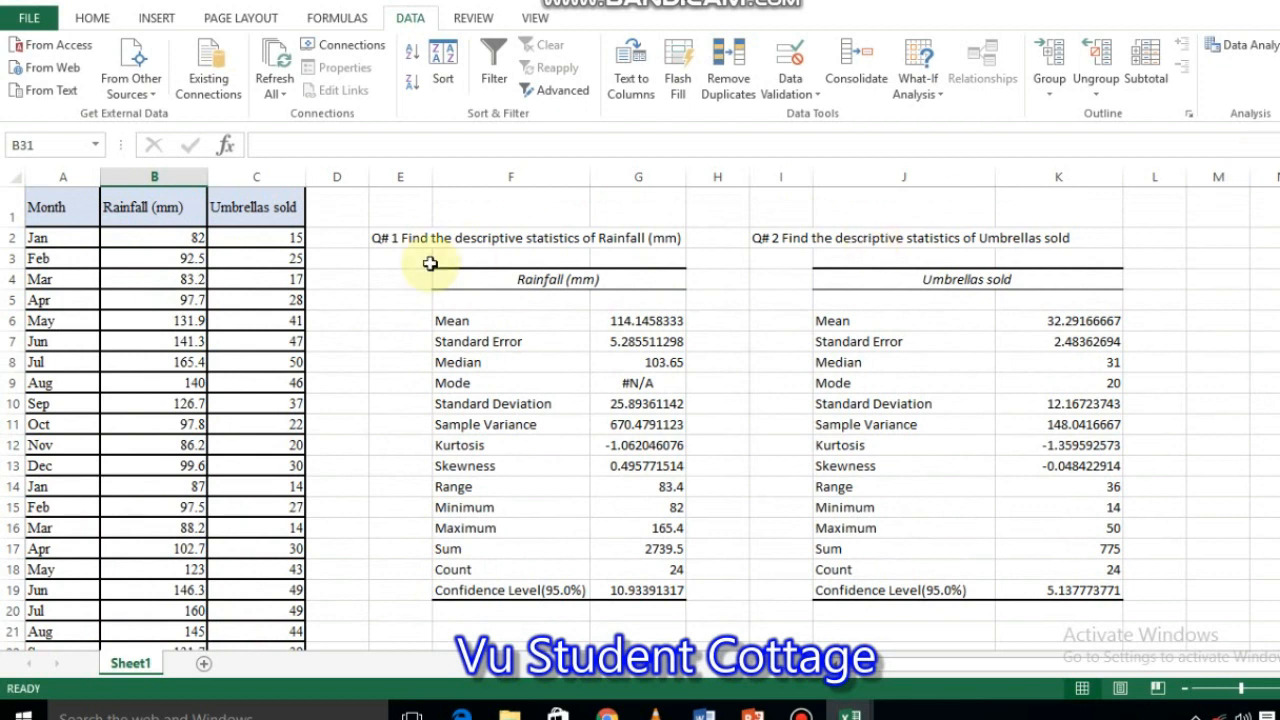
{"action": "left_click_drag", "start_coordinate": [38, 197], "coordinate": [155, 609]}
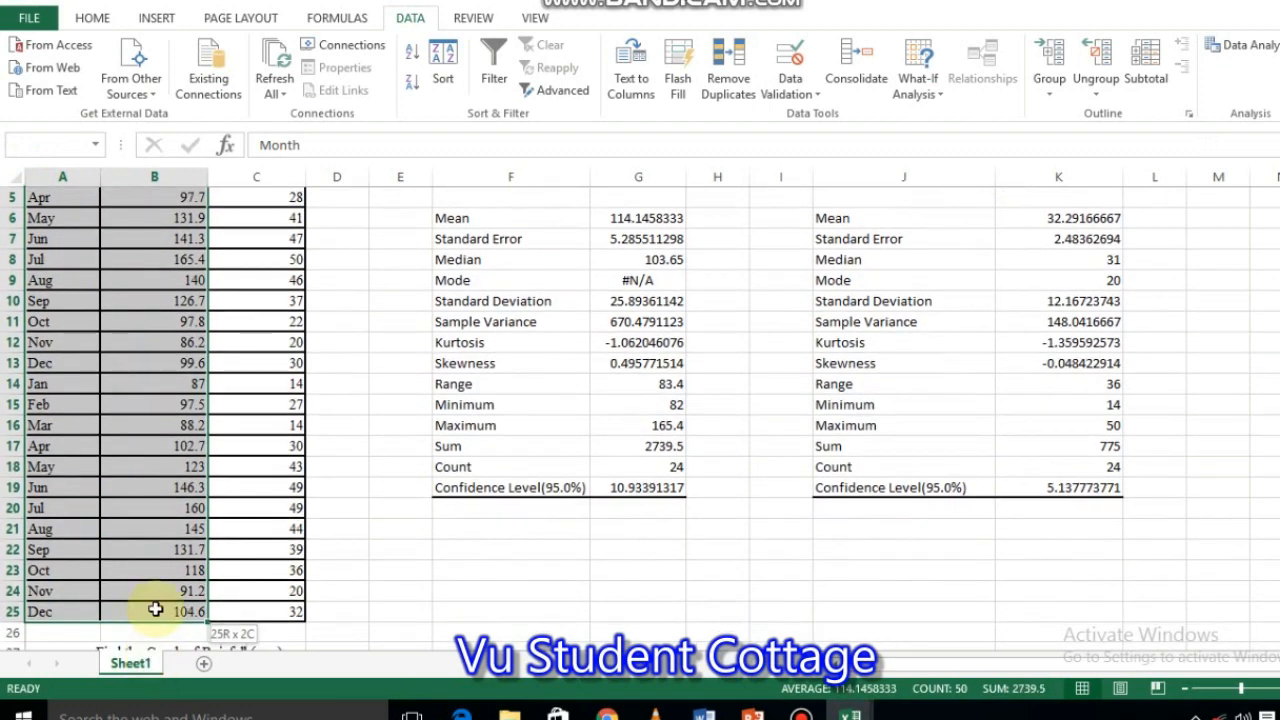
{"action": "left_click", "coordinate": [157, 19]}
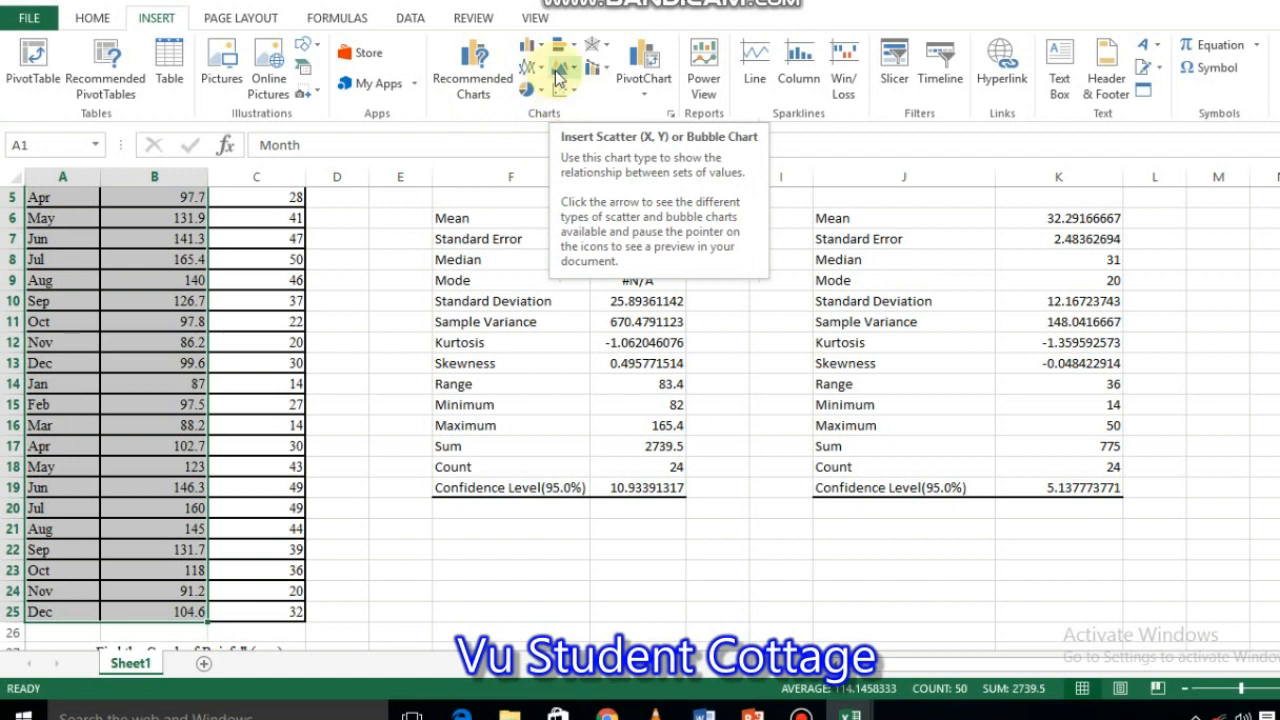
{"action": "left_click", "coordinate": [525, 50]}
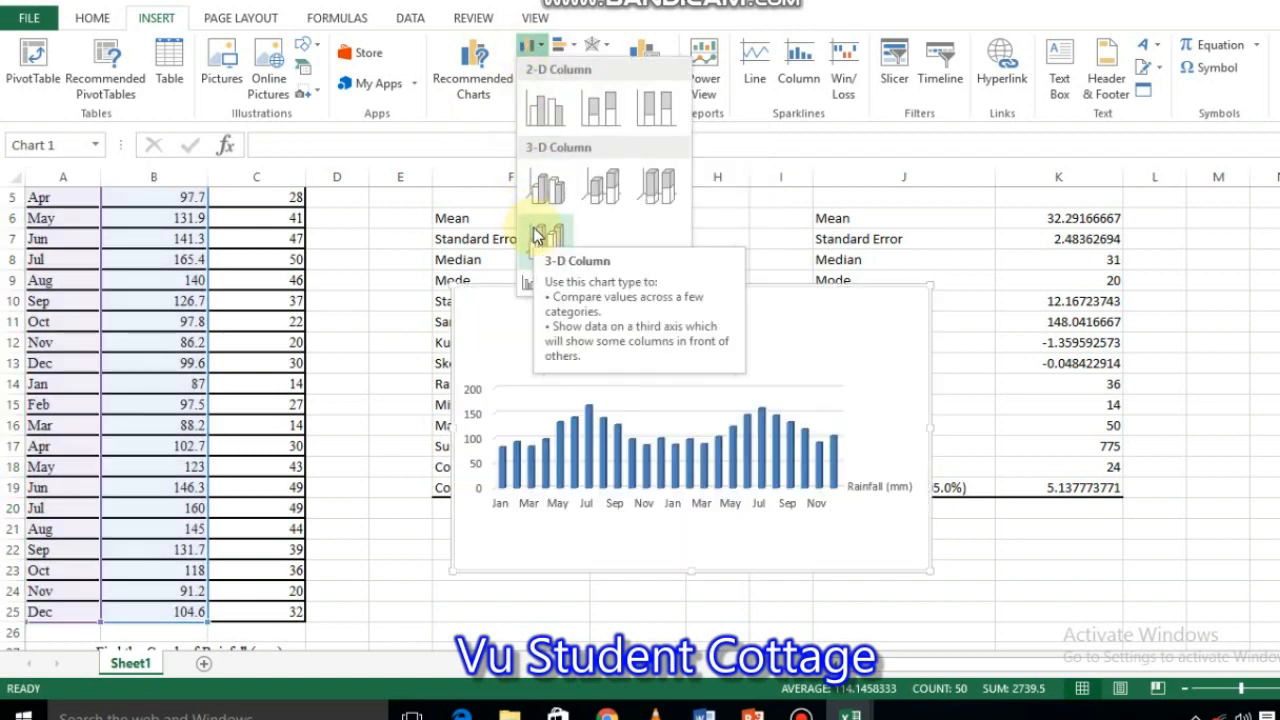
{"action": "left_click", "coordinate": [533, 227]}
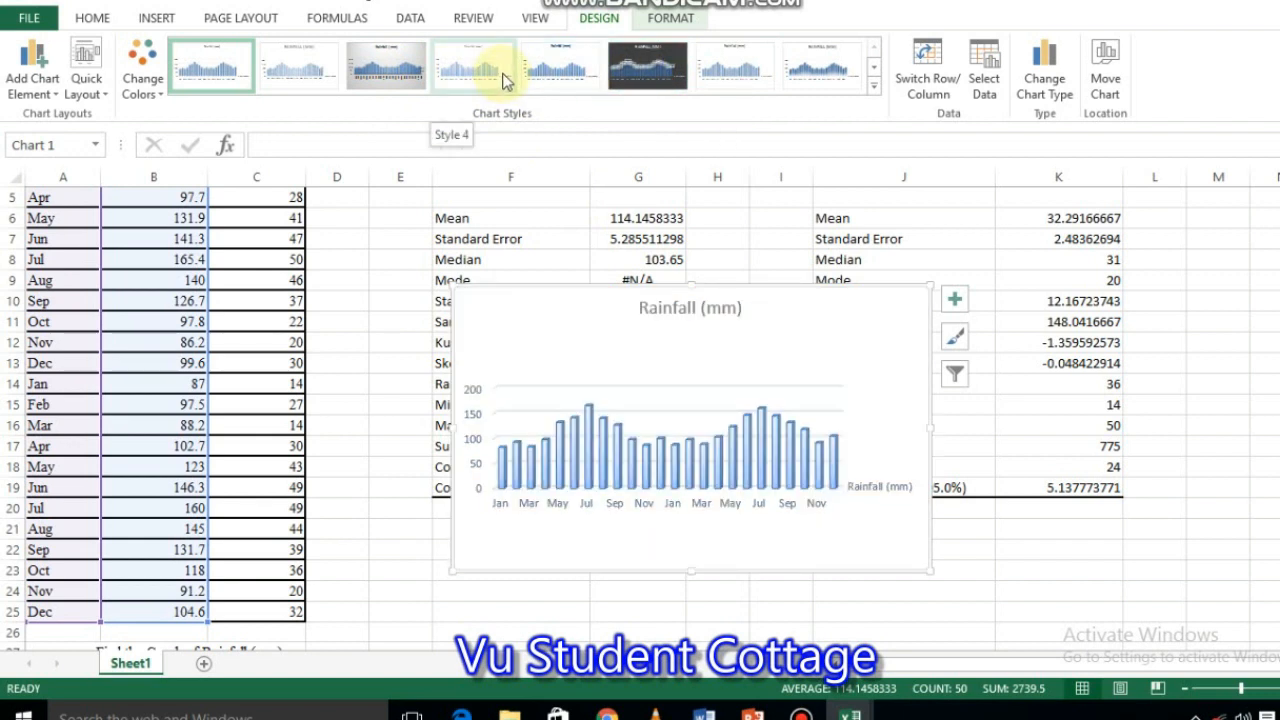
Apply a quick layout with a chart title, both axis titles and a side legend to the rainfall chart.
{"action": "left_click", "coordinate": [390, 297]}
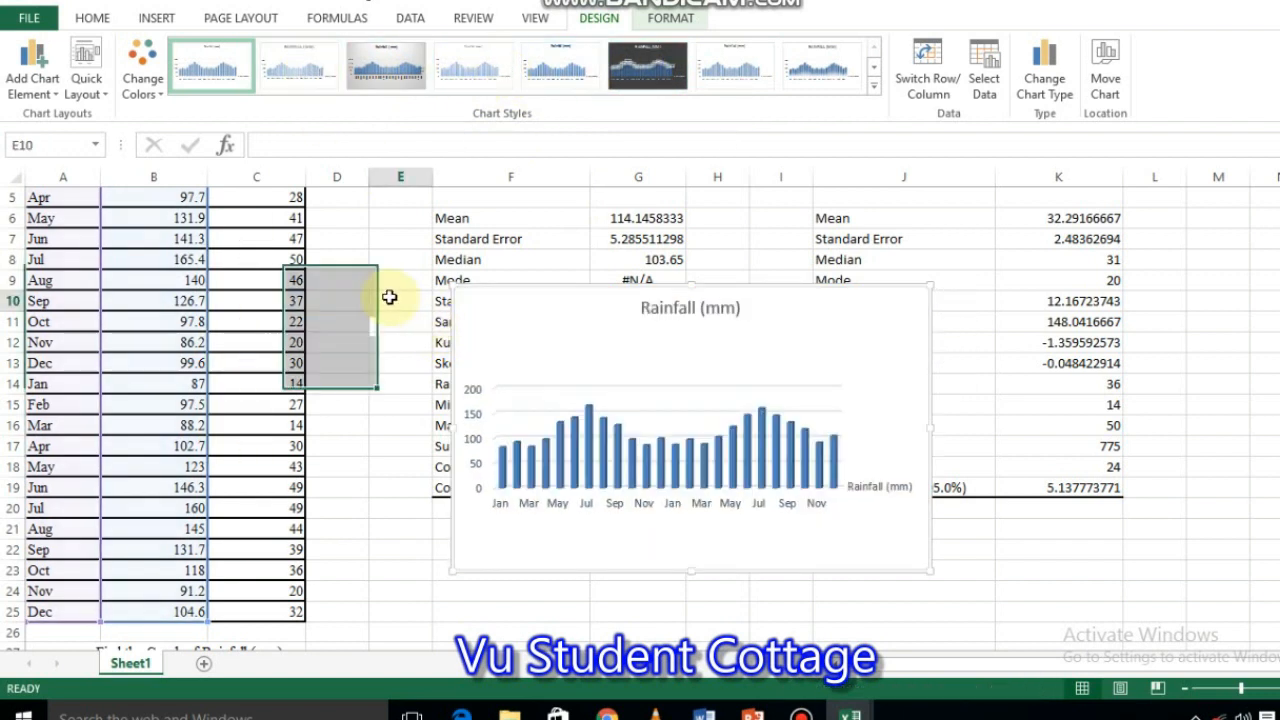
{"action": "left_click", "coordinate": [514, 326]}
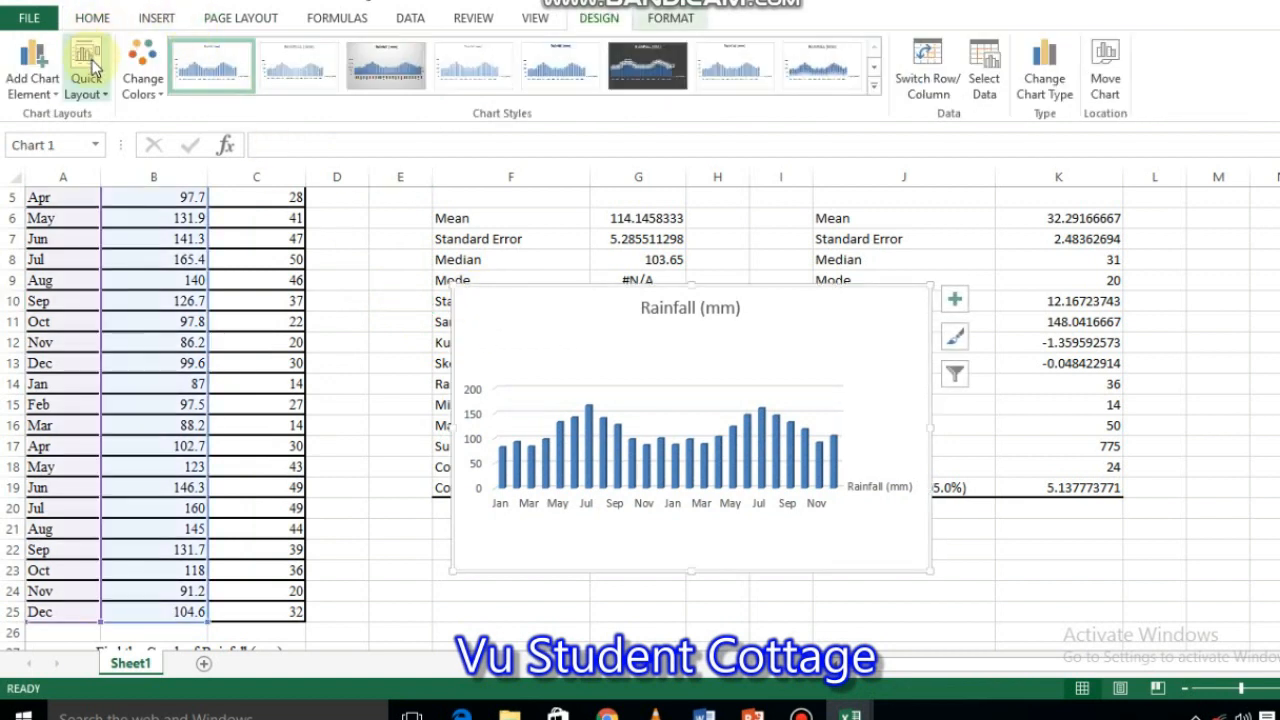
{"action": "left_click", "coordinate": [86, 65]}
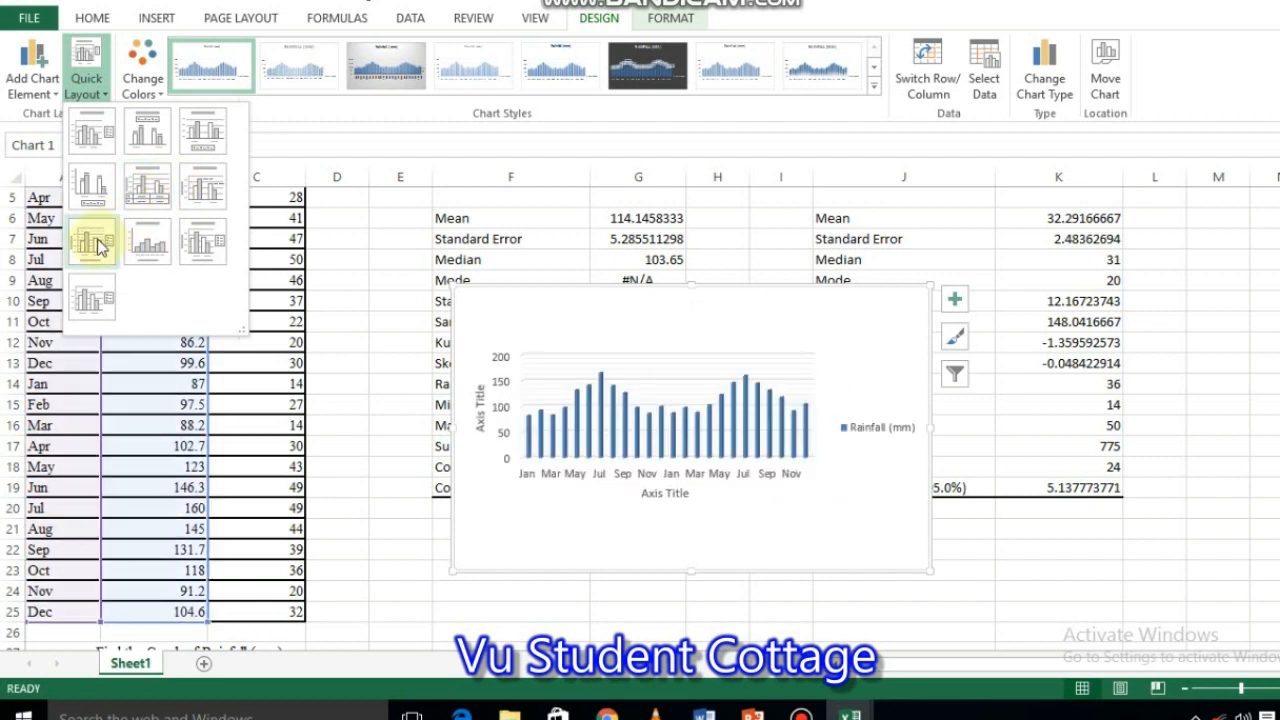
{"action": "left_click", "coordinate": [181, 251]}
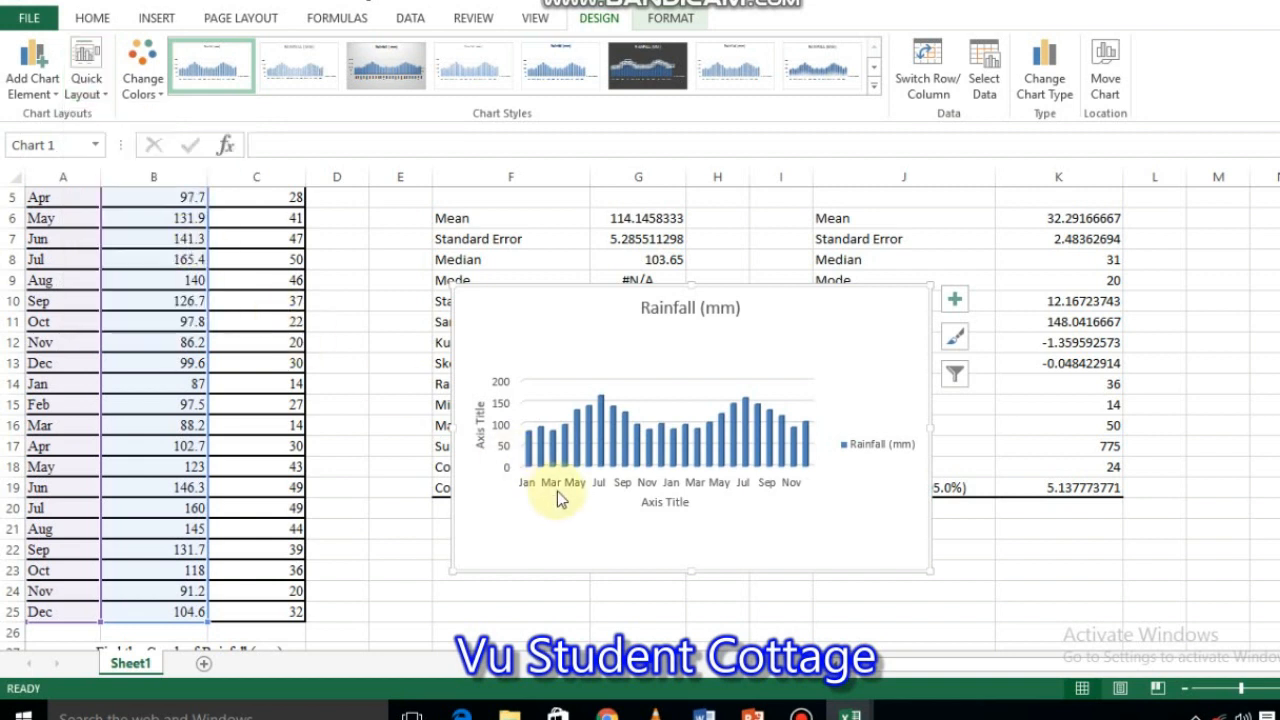
Replace the rainfall chart's horizontal axis title with "Month".
{"action": "left_click", "coordinate": [676, 503]}
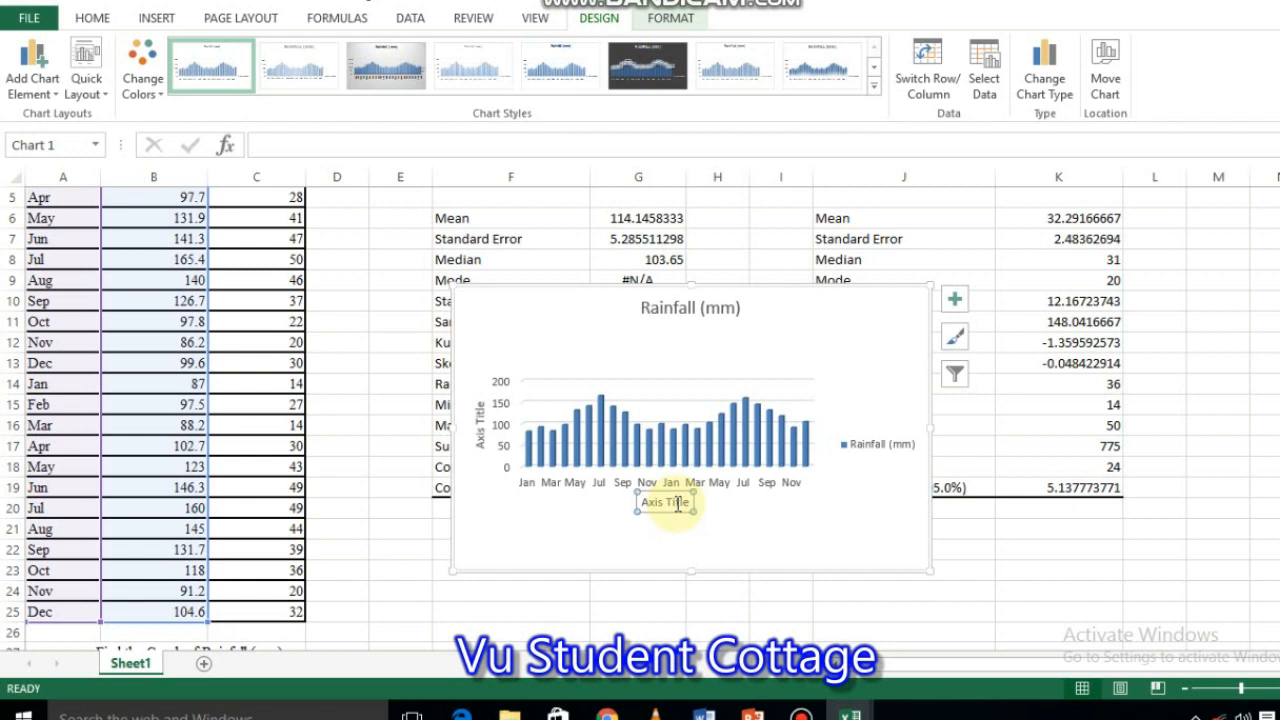
{"action": "left_click", "coordinate": [684, 503]}
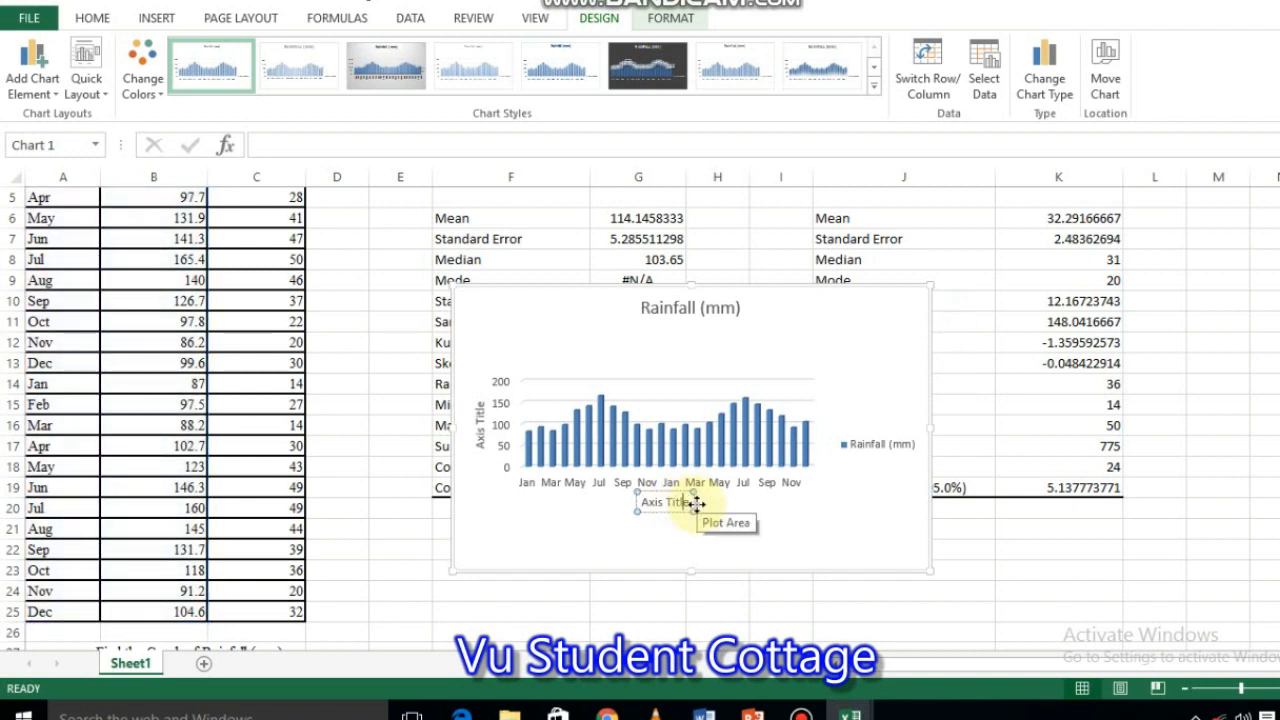
{"action": "key", "text": "BackSpace"}
{"action": "key", "text": "BackSpace"}
{"action": "key", "text": "BackSpace"}
{"action": "key", "text": "BackSpace"}
{"action": "key", "text": "BackSpace"}
{"action": "key", "text": "BackSpace"}
{"action": "key", "text": "BackSpace"}
{"action": "key", "text": "BackSpace"}
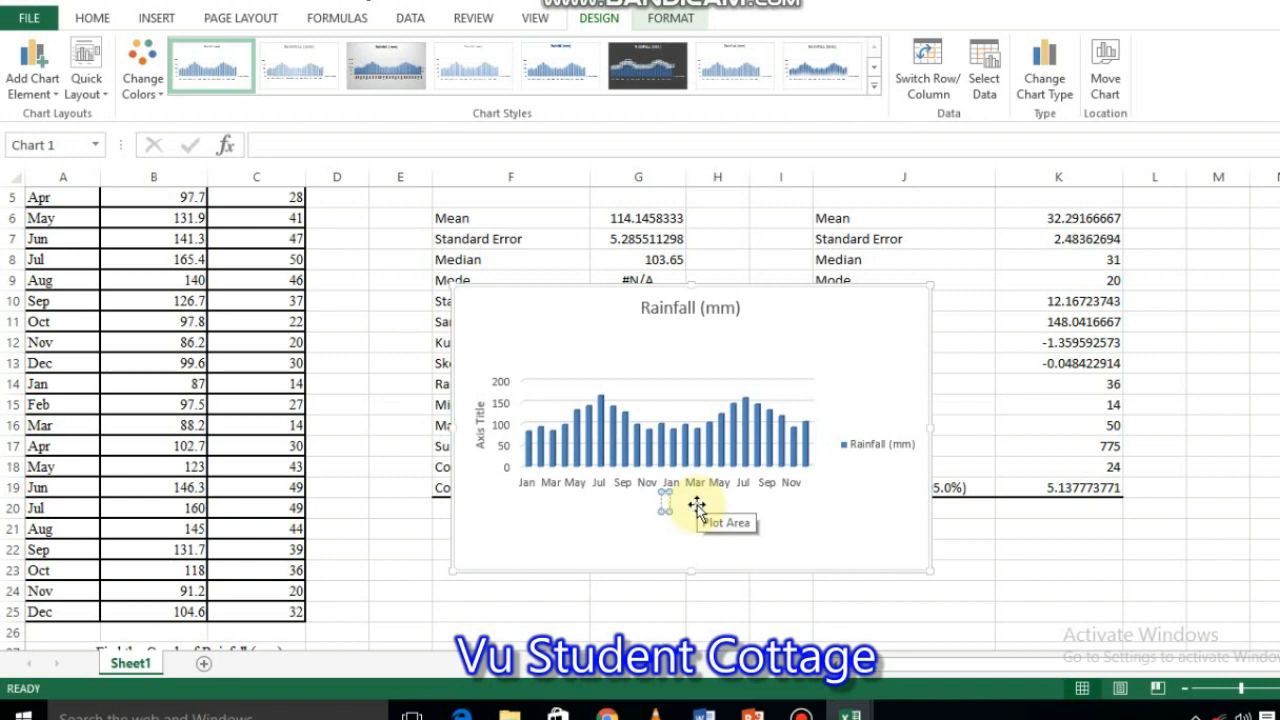
{"action": "type", "text": "Month"}
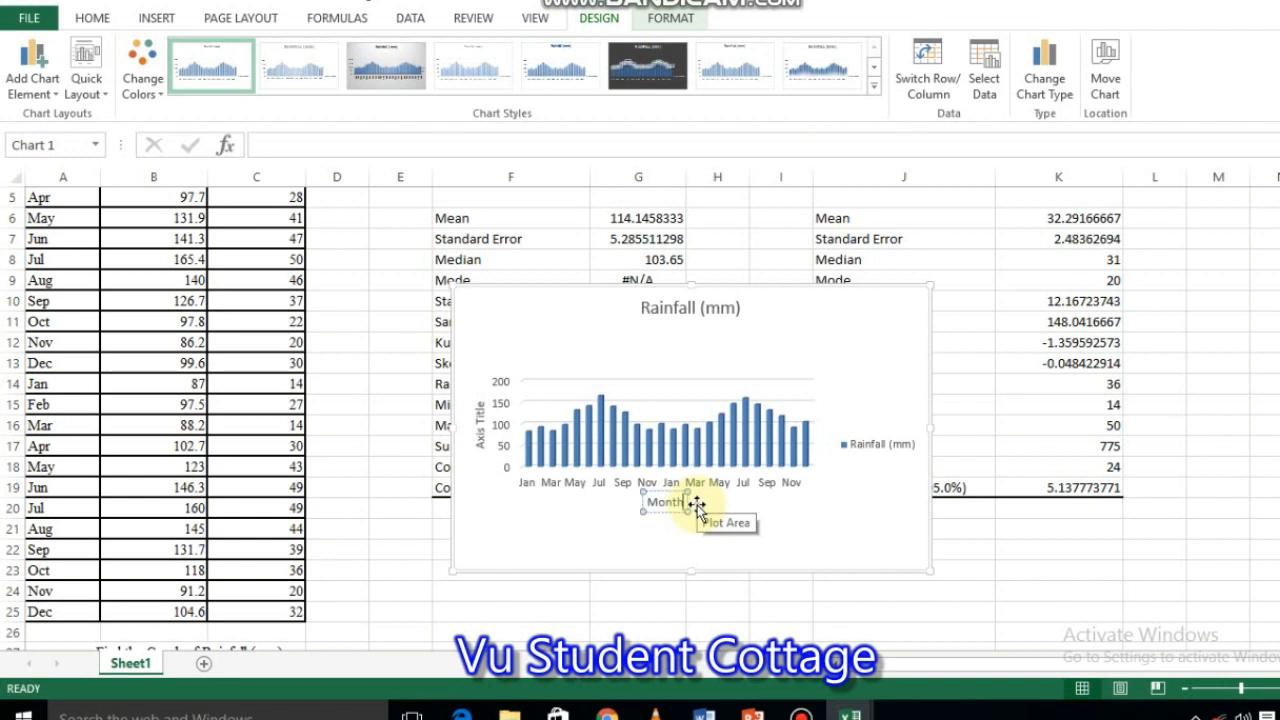
Replace the rainfall chart's vertical axis title with "Rainfall (mm)".
{"action": "left_click", "coordinate": [481, 431]}
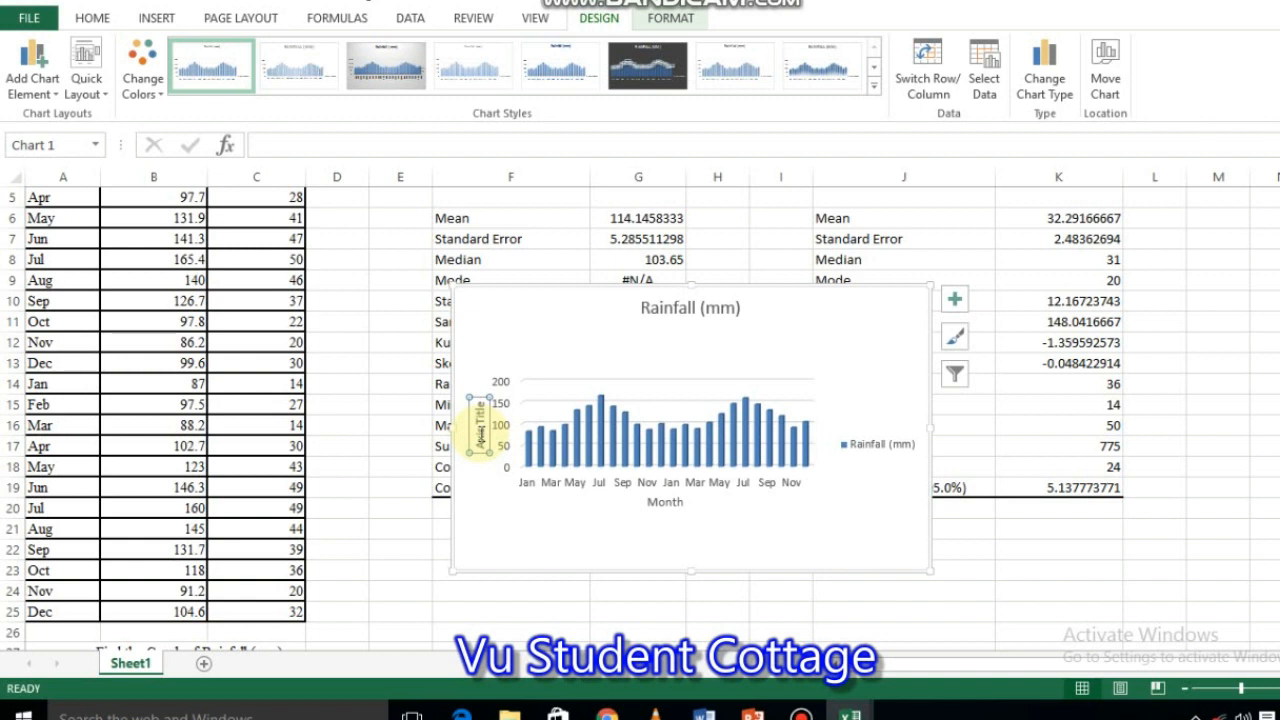
{"action": "left_click", "coordinate": [479, 428]}
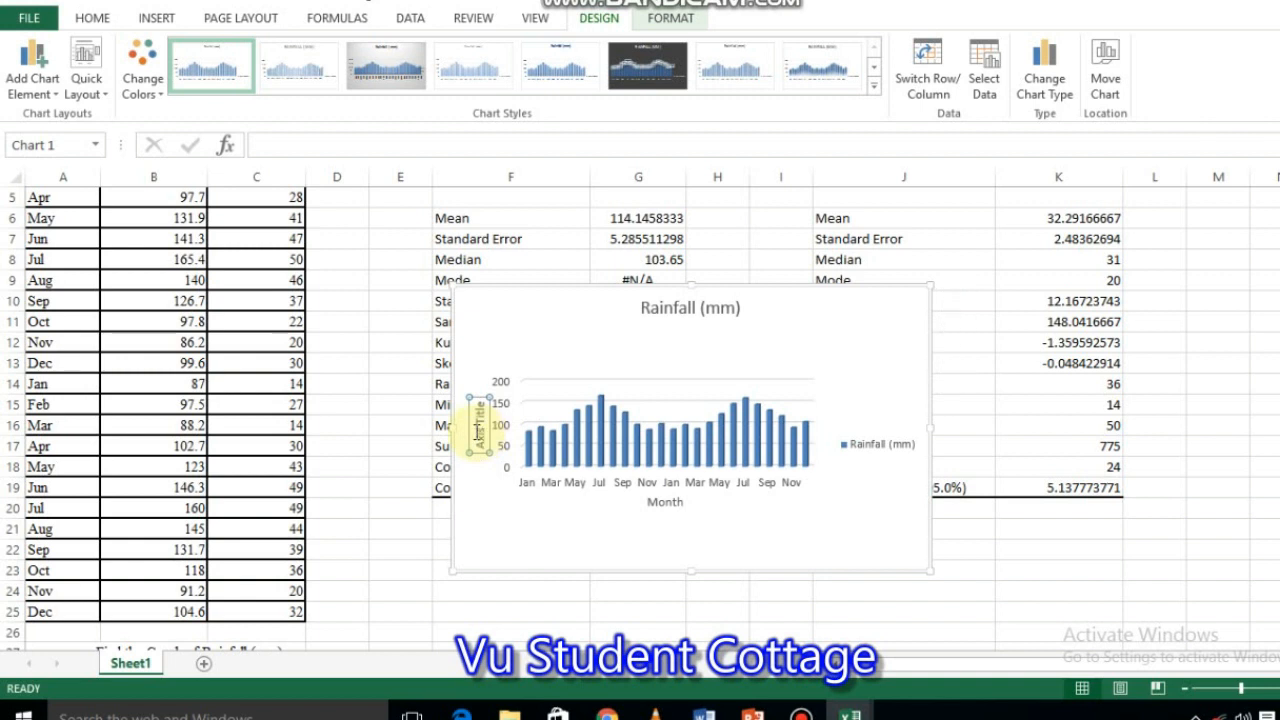
{"action": "key", "text": "BackSpace"}
{"action": "key", "text": "BackSpace"}
{"action": "key", "text": "BackSpace"}
{"action": "key", "text": "BackSpace"}
{"action": "key", "text": "BackSpace"}
{"action": "key", "text": "BackSpace"}
{"action": "key", "text": "BackSpace"}
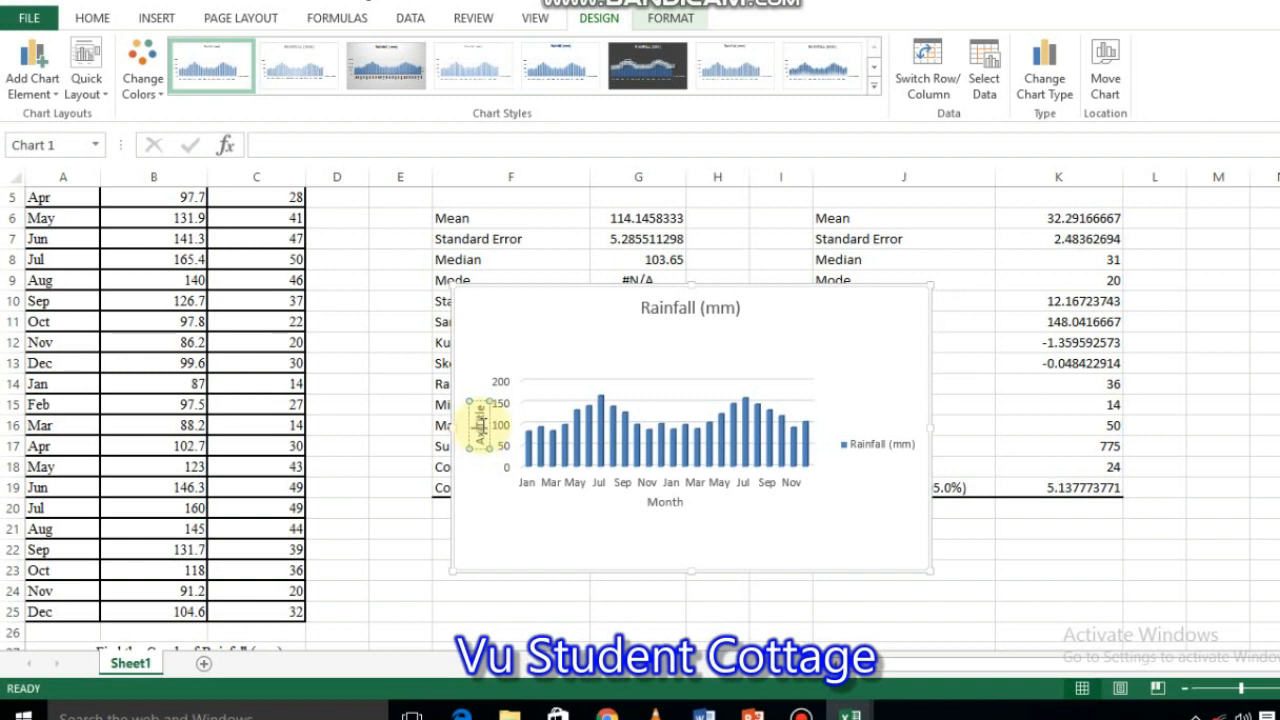
{"action": "key", "text": "BackSpace"}
{"action": "key", "text": "BackSpace"}
{"action": "key", "text": "BackSpace"}
{"action": "type", "text": "Rainfall"}
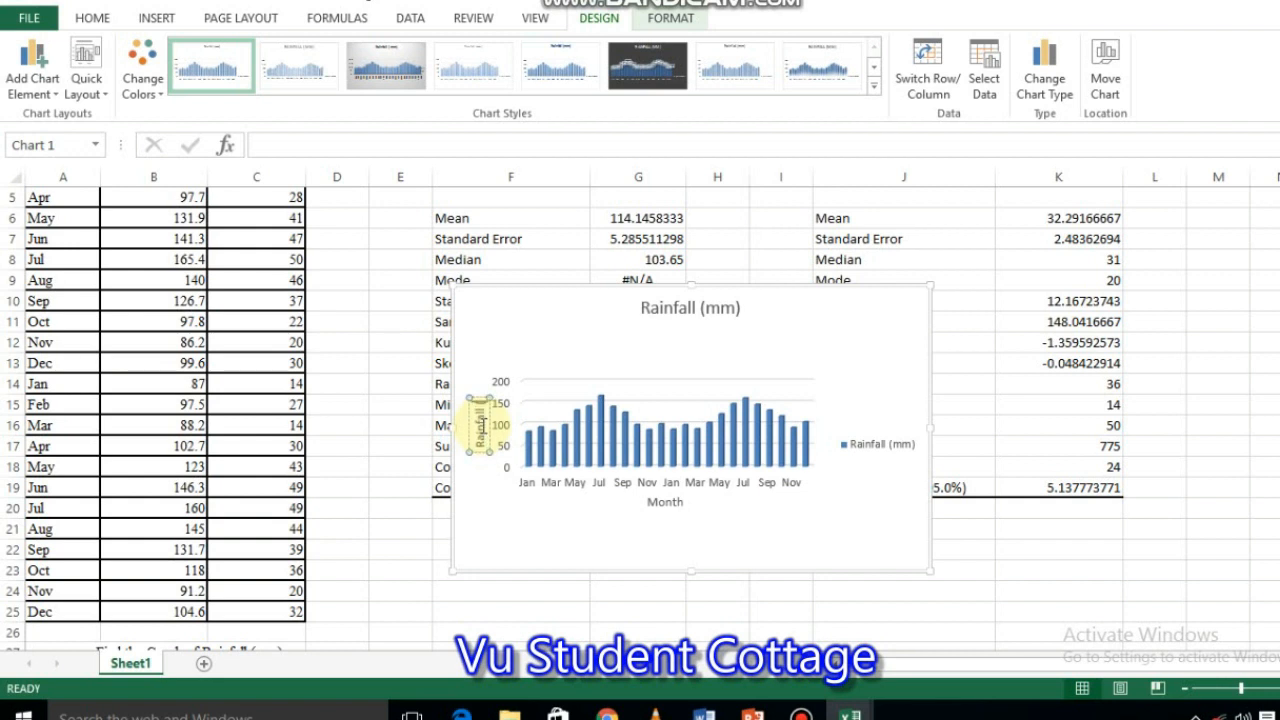
{"action": "type", "text": " (mm)"}
Move the rainfall chart below the Q#3 heading, with its upper edge at row 29.
{"action": "scroll", "coordinate": [1199, 398], "scroll_direction": "down", "scroll_amount": 3}
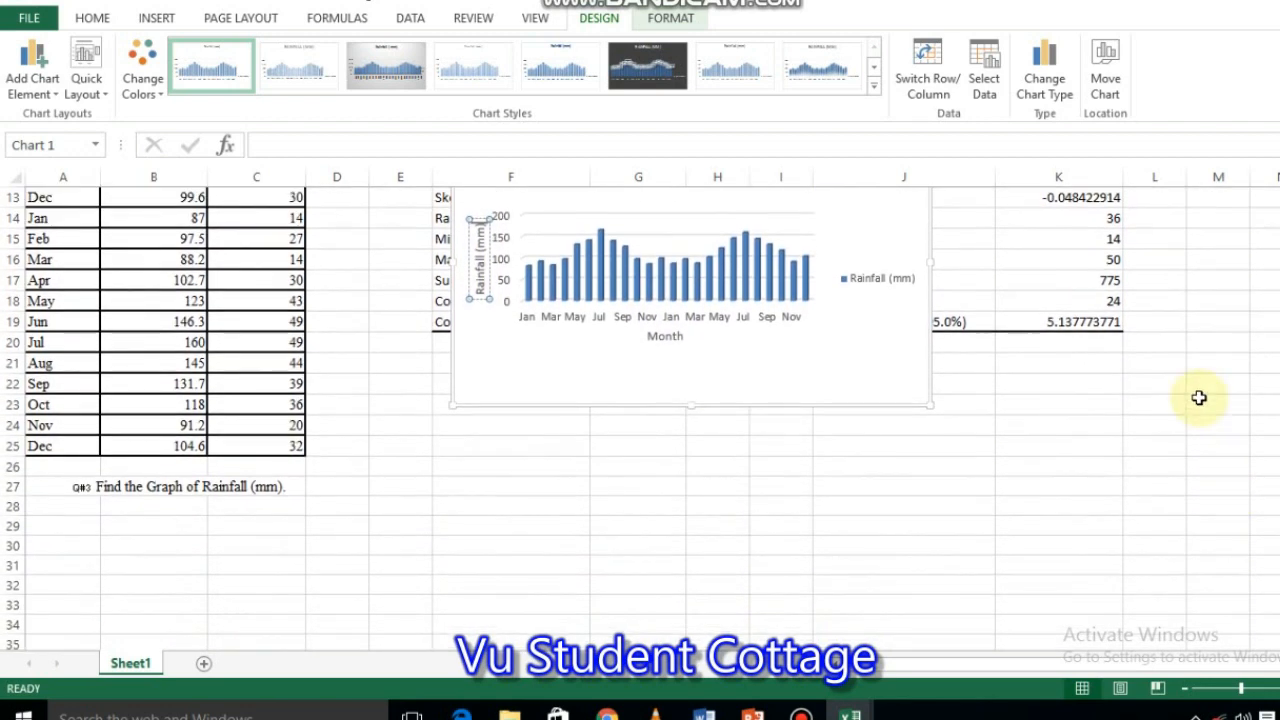
{"action": "left_click_drag", "start_coordinate": [843, 320], "coordinate": [491, 614]}
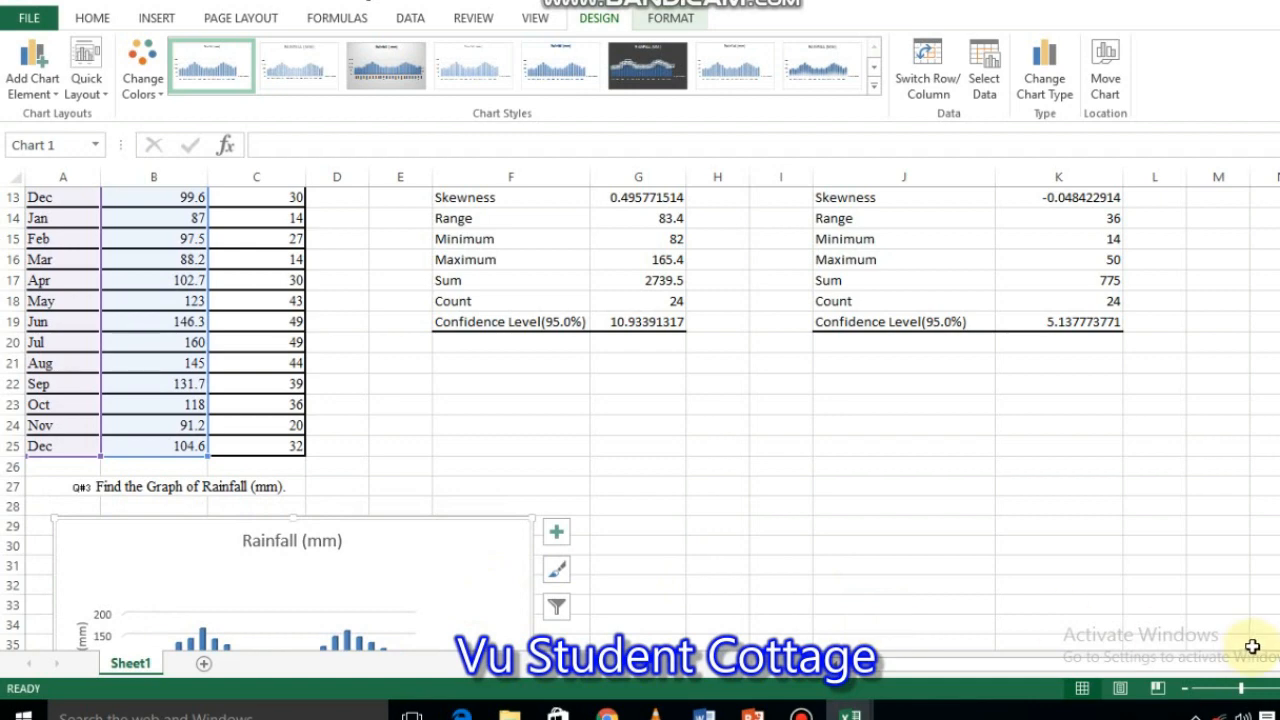
{"action": "scroll", "coordinate": [640, 418], "scroll_direction": "down", "scroll_amount": 3}
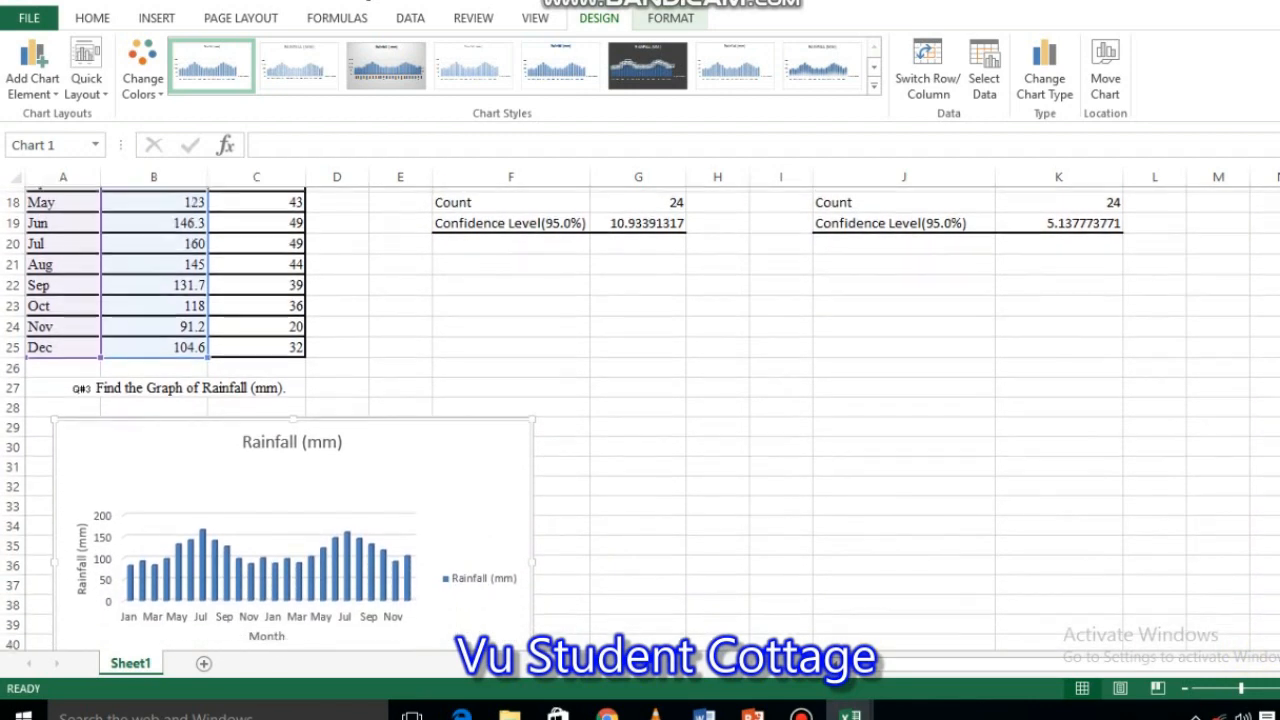
{"action": "scroll", "coordinate": [1046, 434], "scroll_direction": "down", "scroll_amount": 1}
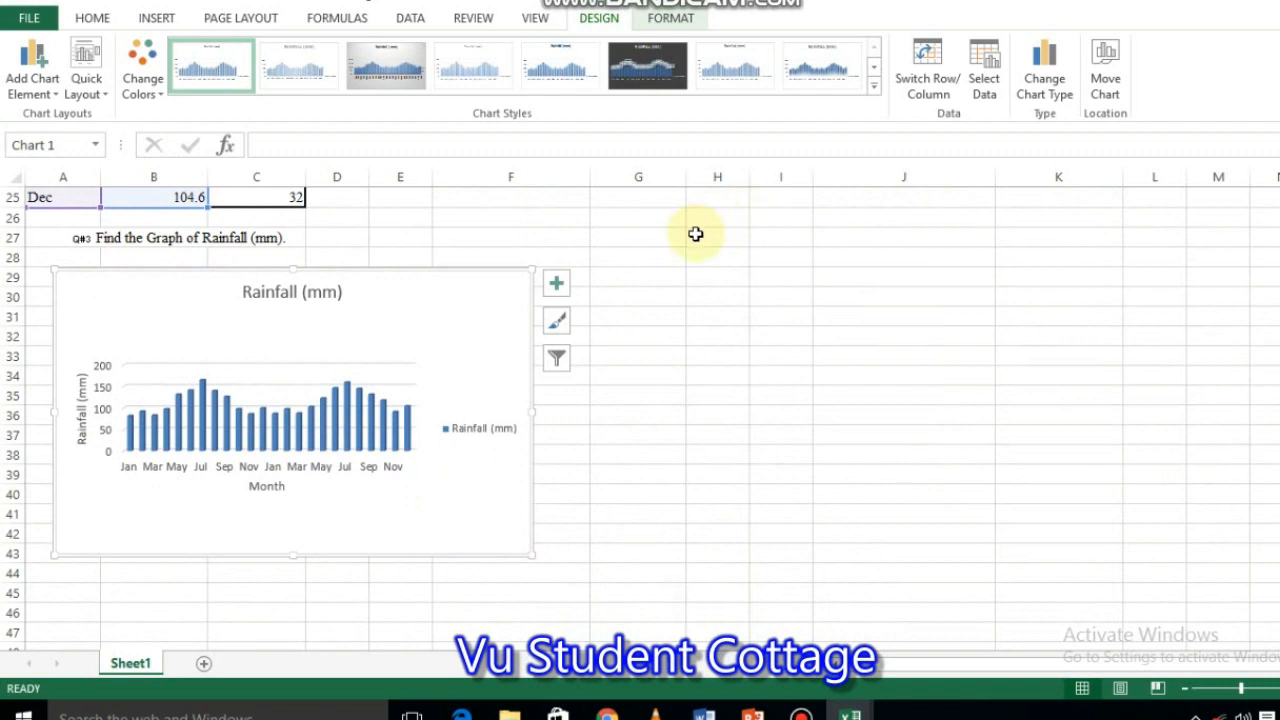
Enter the heading "Find the Graph of Rainfall (mm)." in cell G27 and replace its bullet with "Q# 4".
{"action": "left_click", "coordinate": [663, 237]}
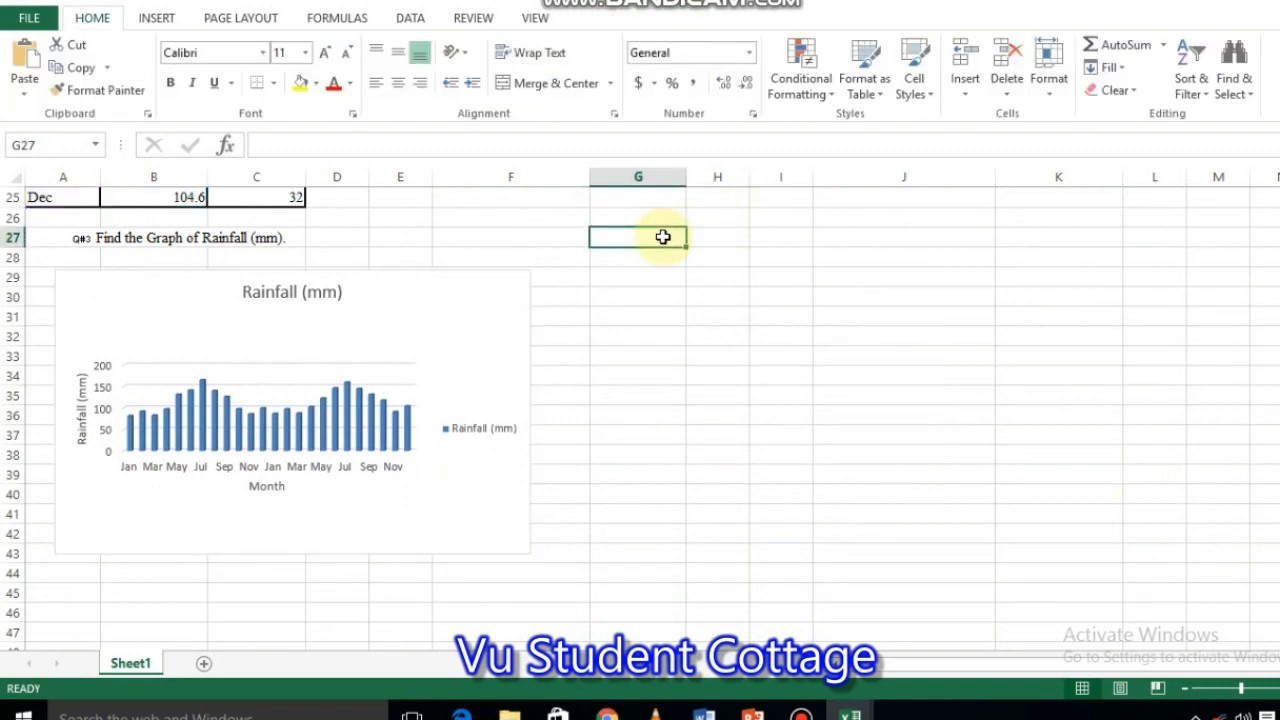
{"action": "type", "text": "• Find the Graph of Rainfall (mm)."}
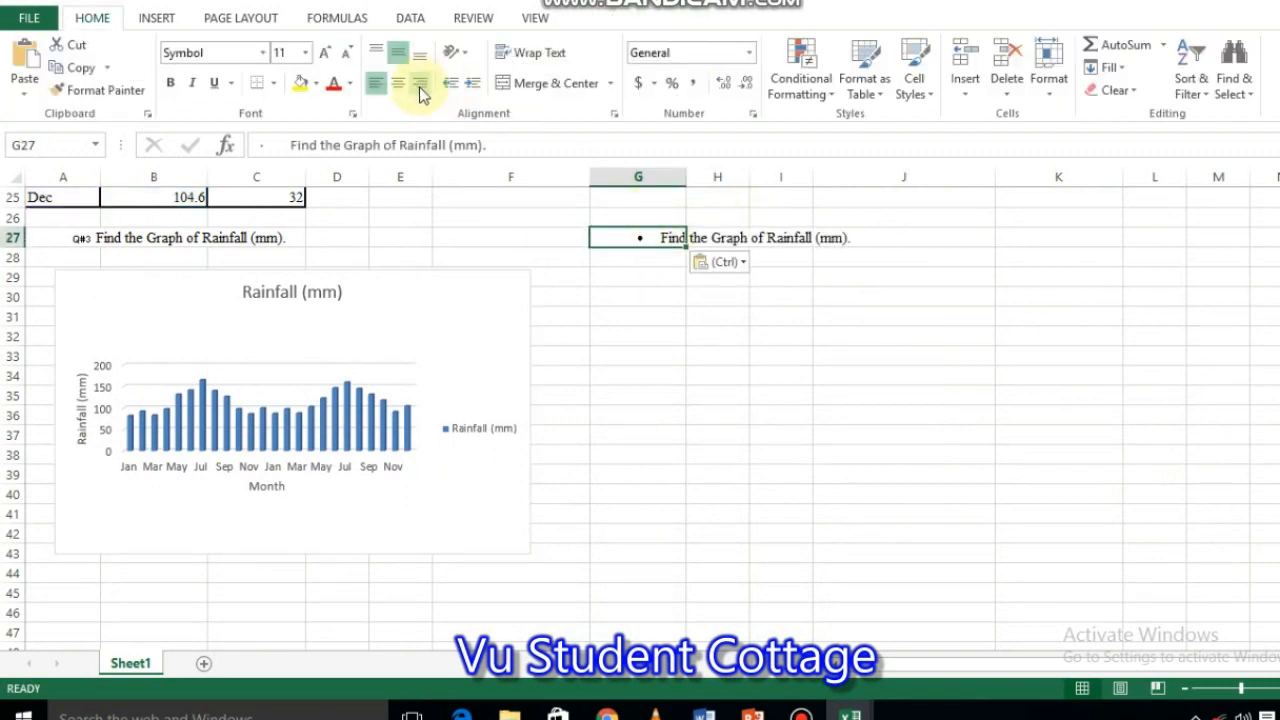
{"action": "left_click", "coordinate": [288, 144]}
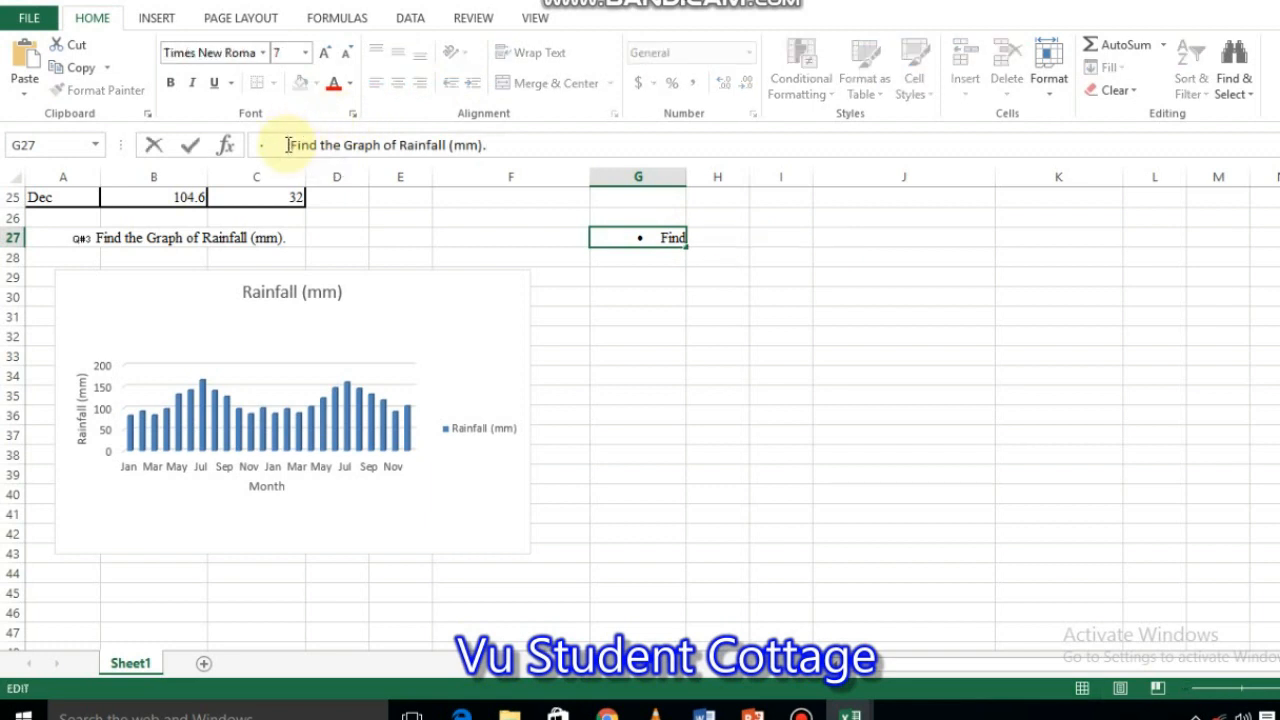
{"action": "key", "text": "BackSpace"}
{"action": "key", "text": "BackSpace"}
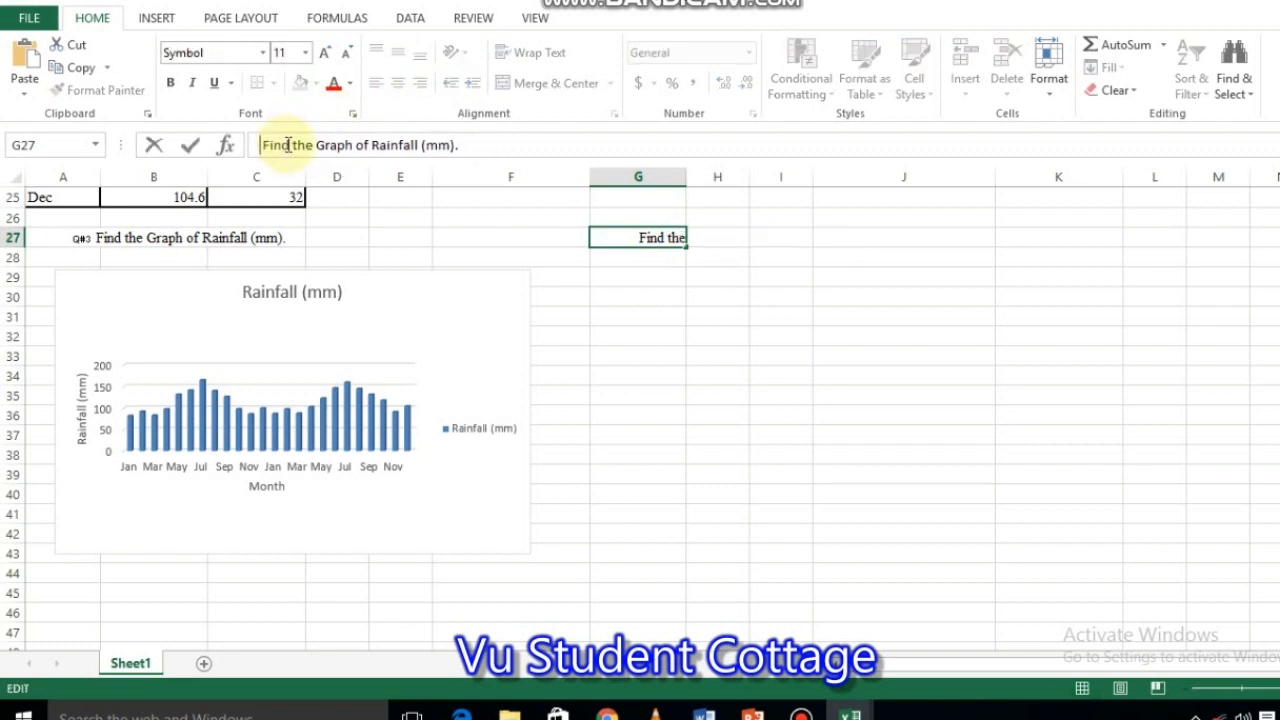
{"action": "type", "text": "Q "}
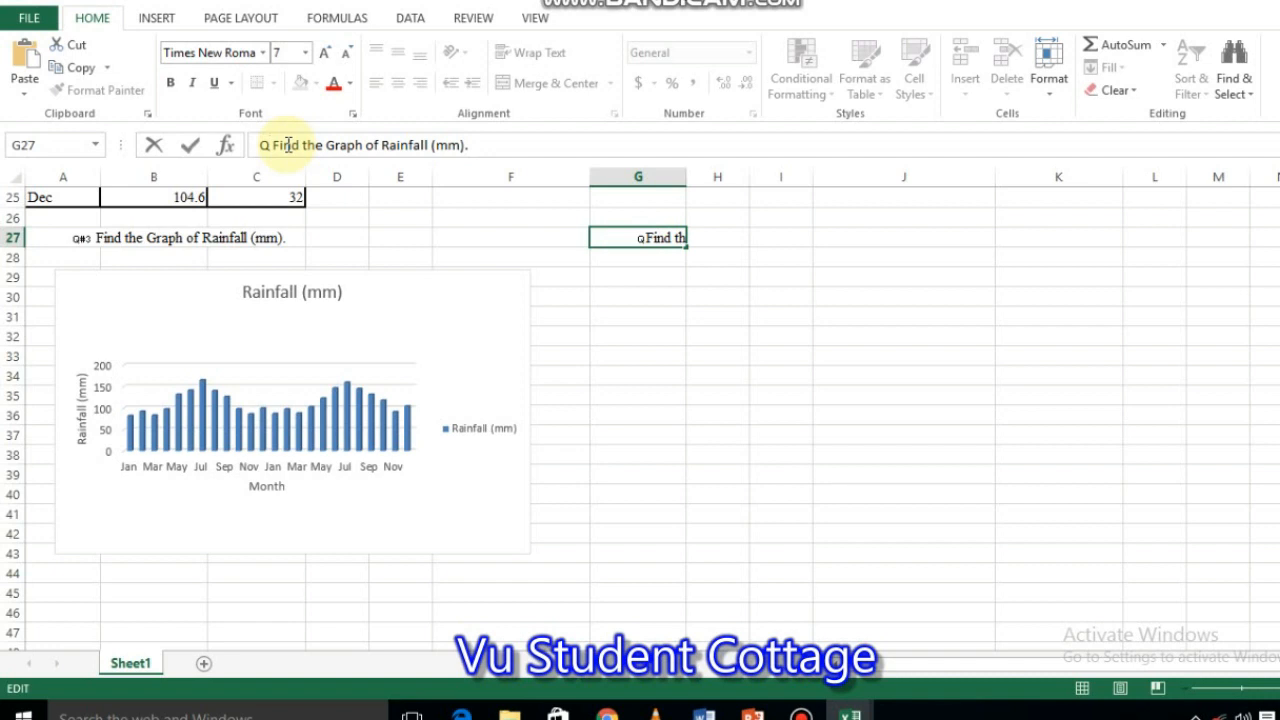
{"action": "type", "text": "#"}
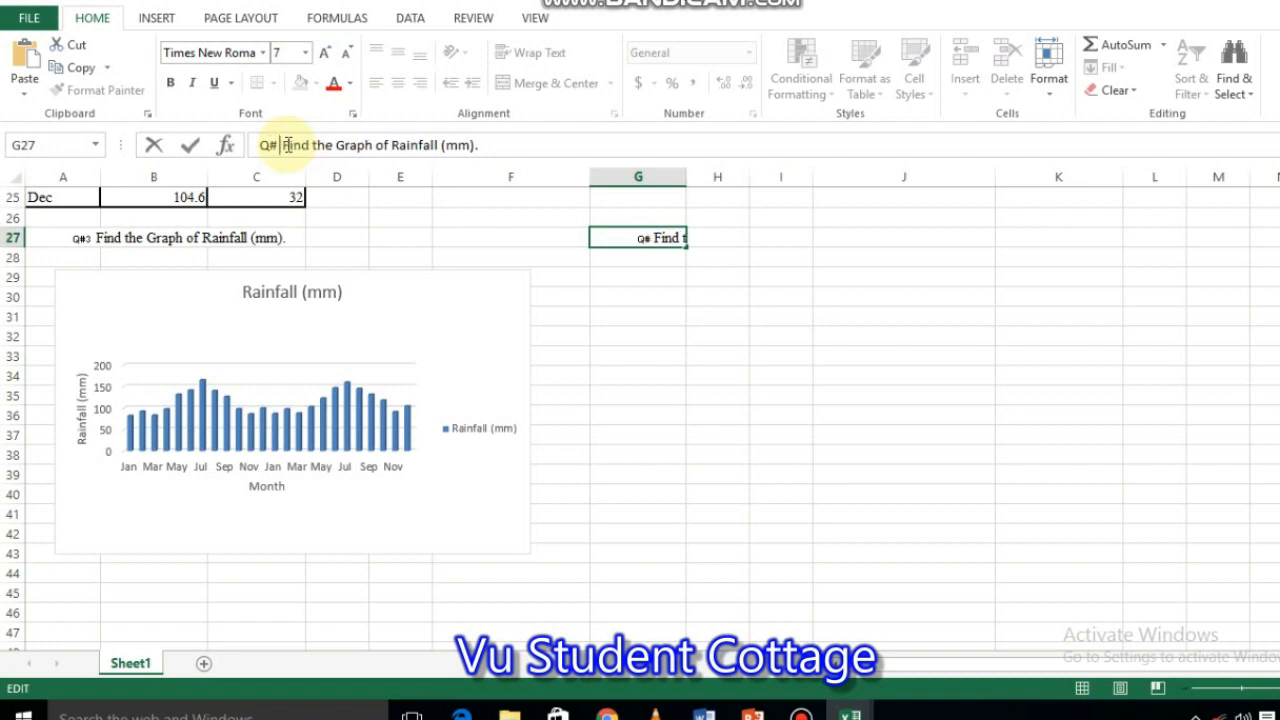
{"action": "type", "text": " 4"}
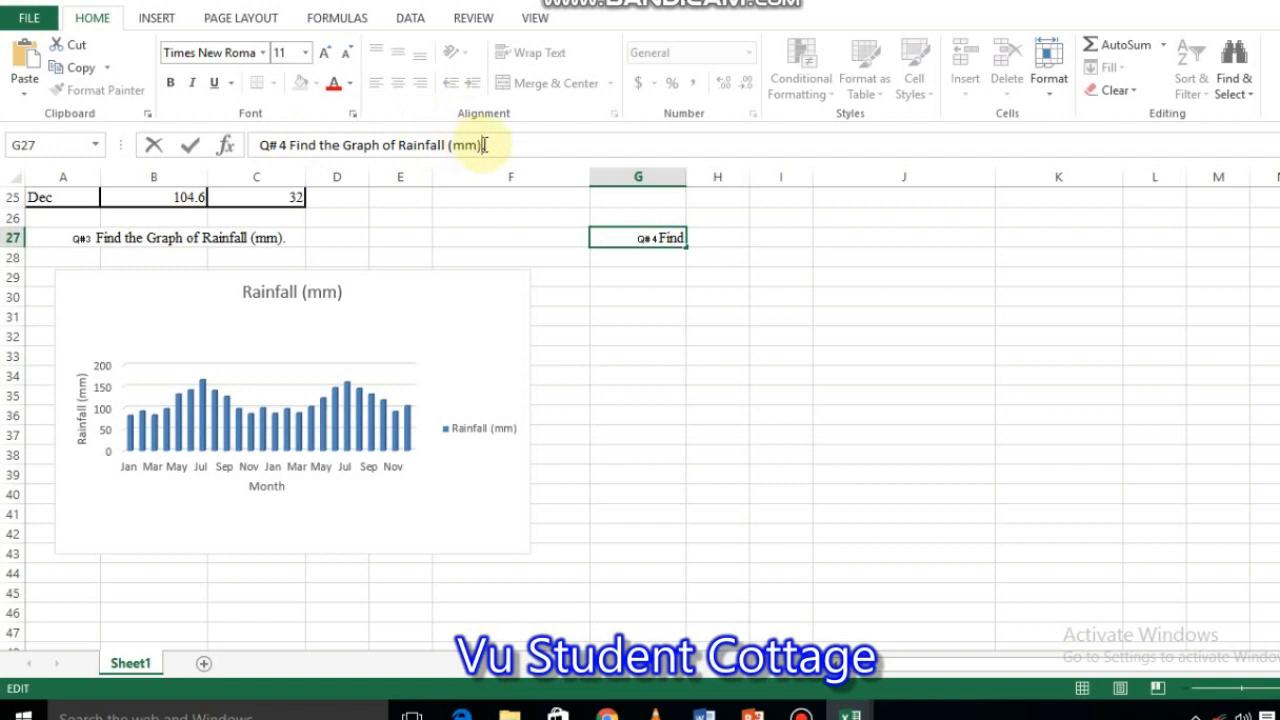
Reword the heading in G27 to "Q# 4 Find the Graph of Umbrella sold".
{"action": "key", "text": "BackSpace"}
{"action": "key", "text": "BackSpace"}
{"action": "key", "text": "BackSpace"}
{"action": "key", "text": "BackSpace"}
{"action": "key", "text": "BackSpace"}
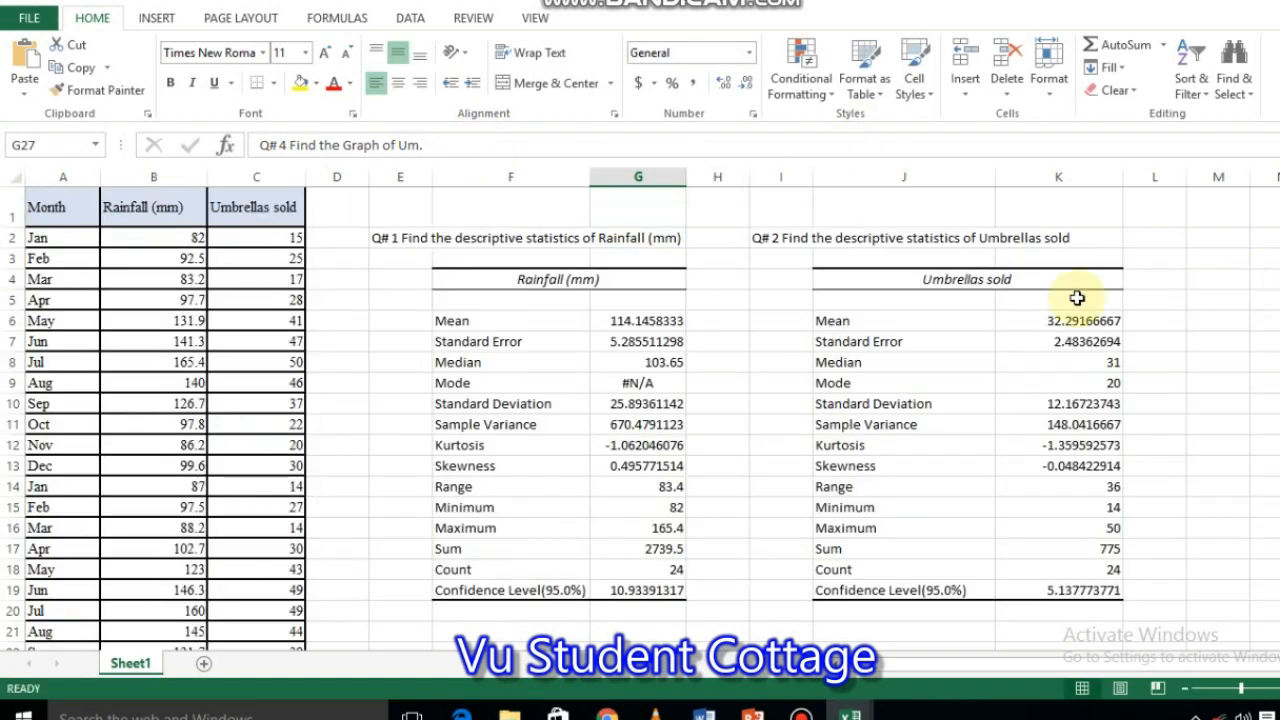
{"action": "left_click", "coordinate": [433, 146]}
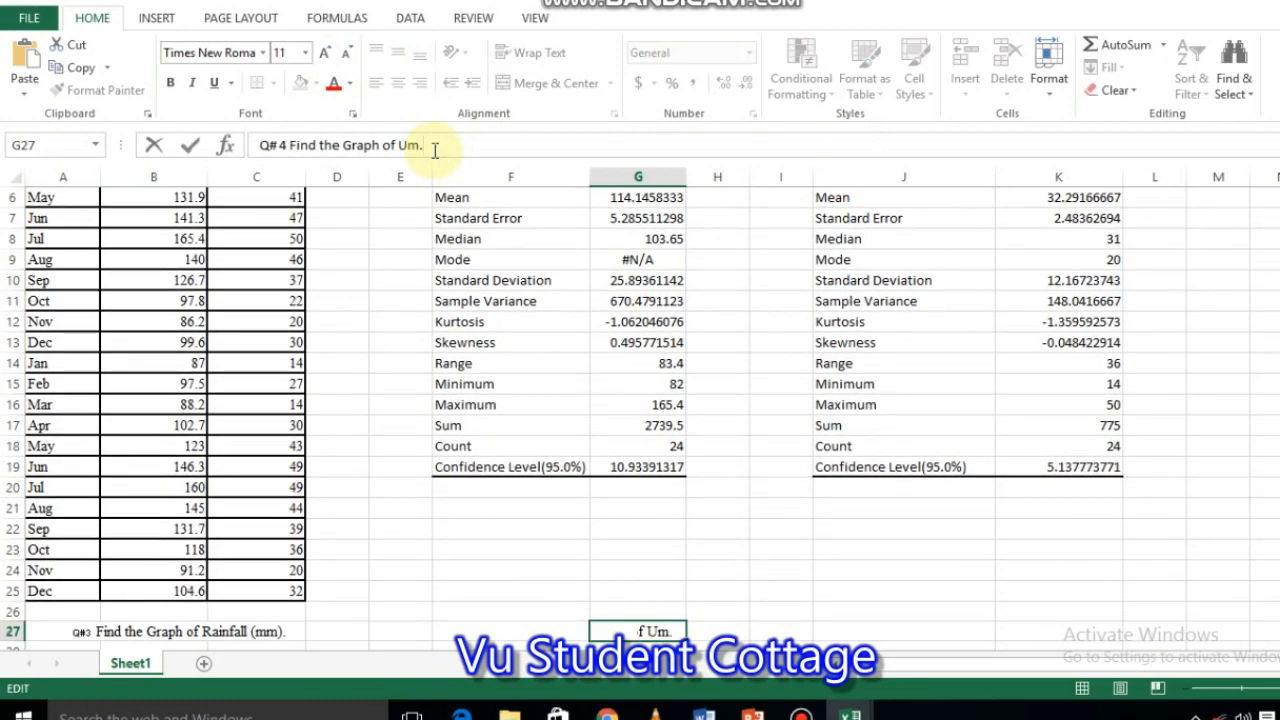
{"action": "type", "text": "rella "}
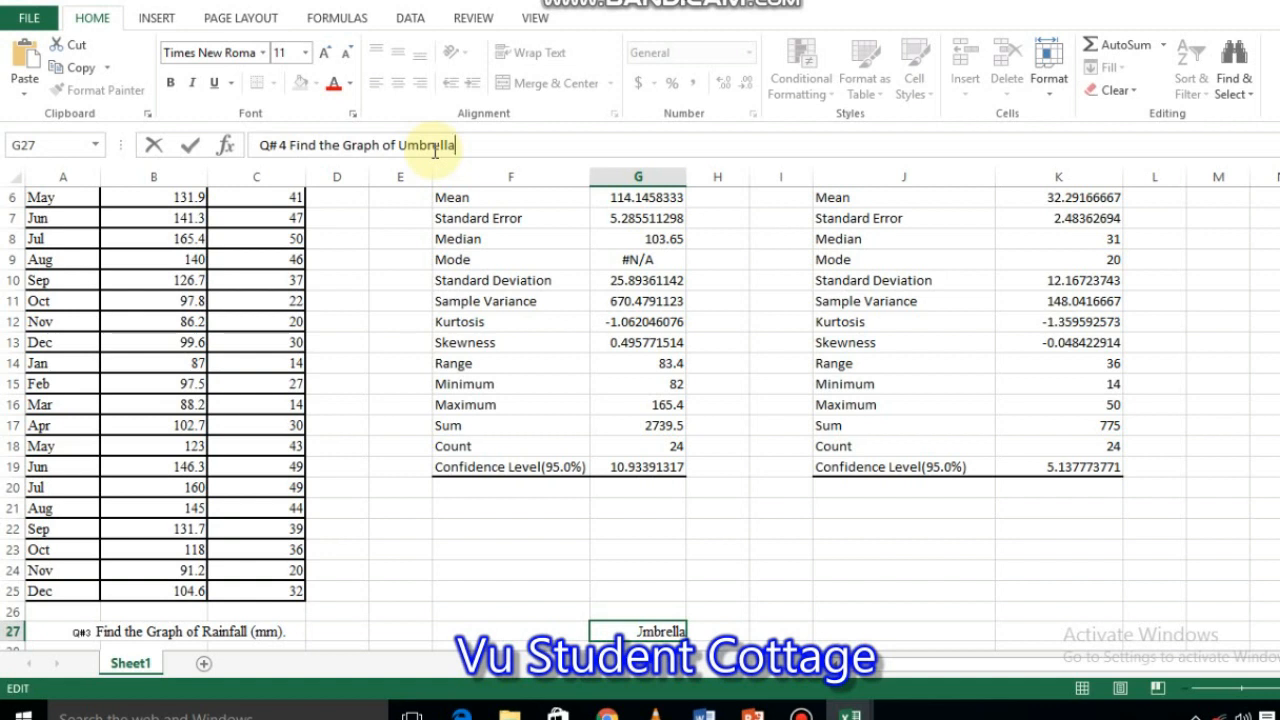
{"action": "type", "text": "sold"}
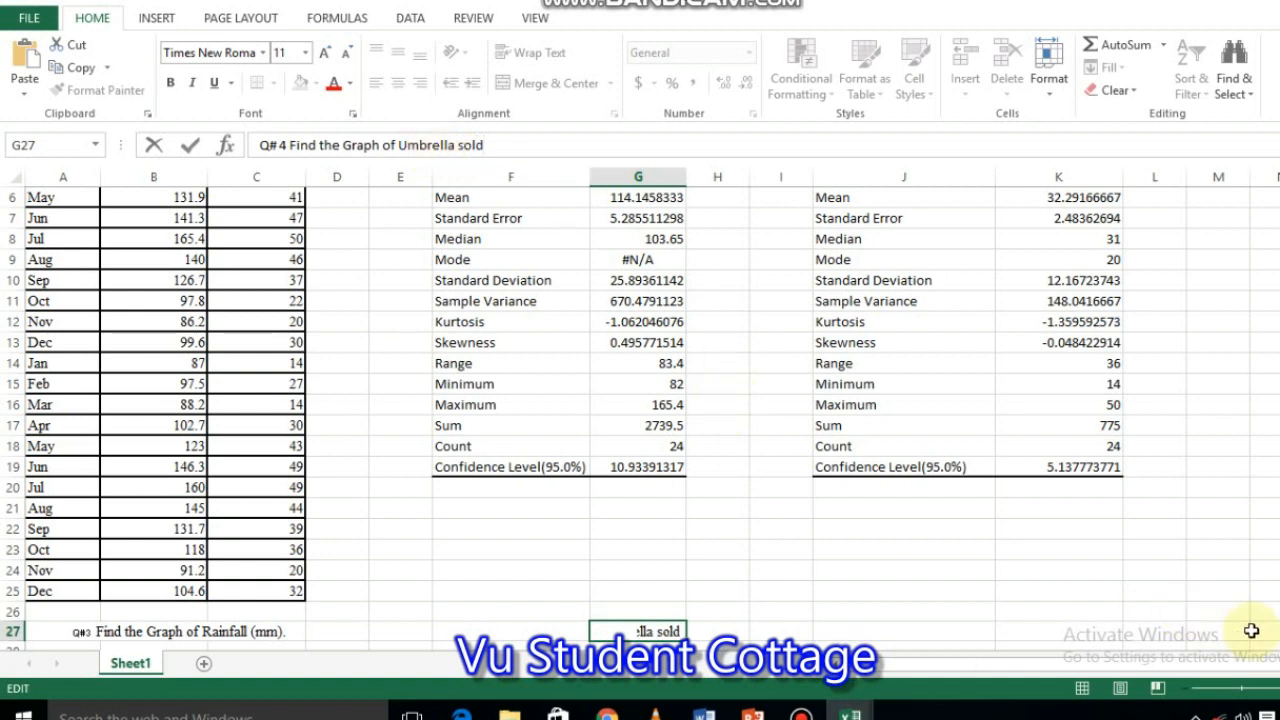
{"action": "scroll", "coordinate": [923, 605], "scroll_direction": "down", "scroll_amount": 3}
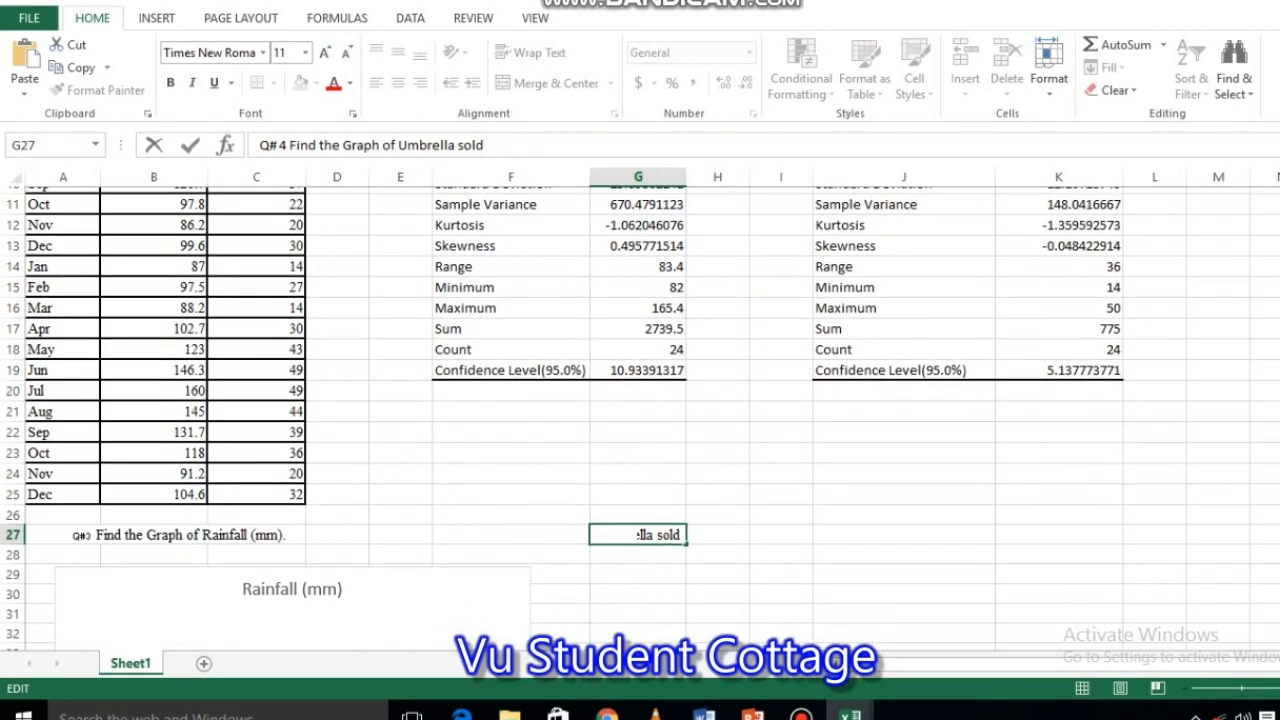
{"action": "left_click", "coordinate": [923, 605]}
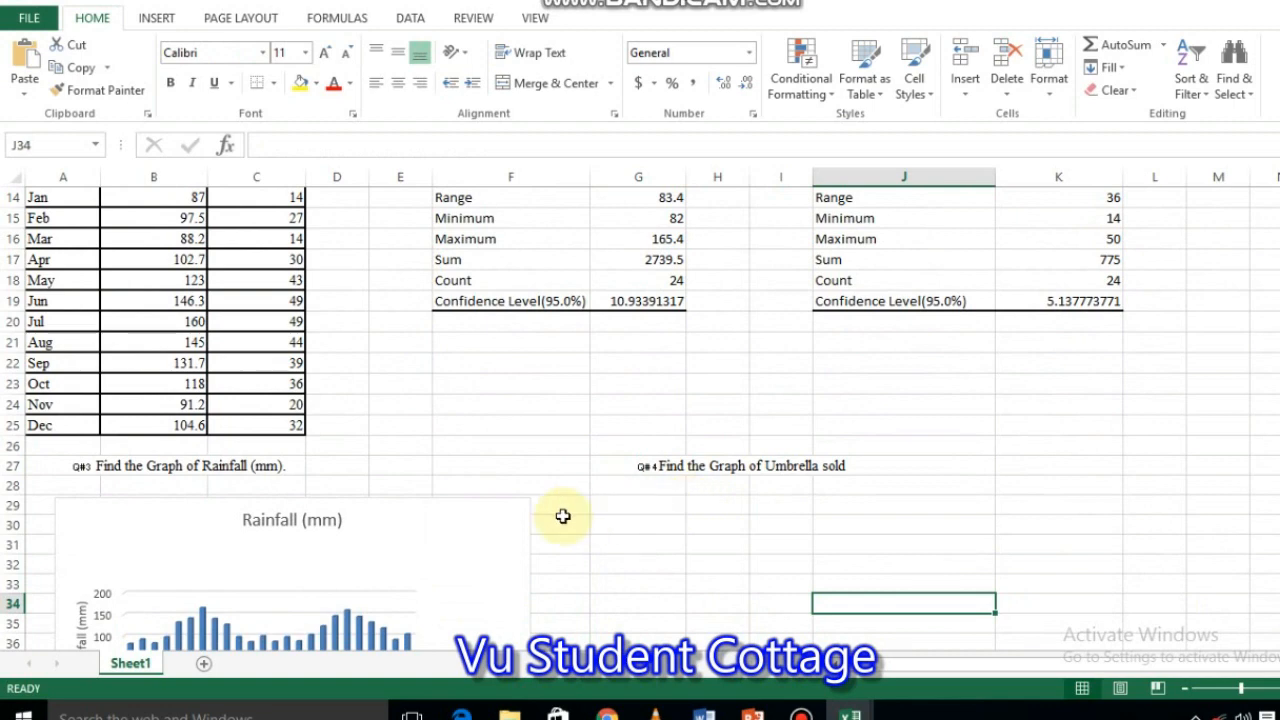
Copy the data table A1:C25 from Sheet1 into a new worksheet, starting at cell A1.
{"action": "scroll", "coordinate": [832, 206], "scroll_direction": "up", "scroll_amount": 5}
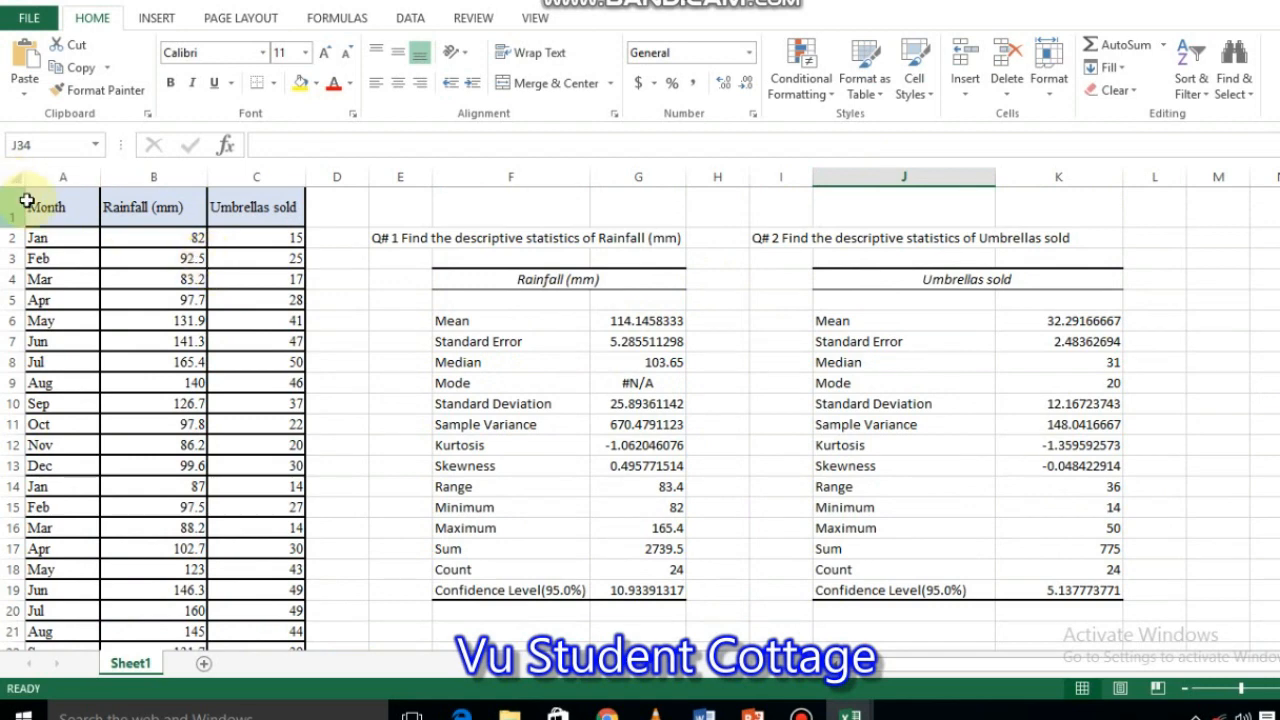
{"action": "left_click_drag", "start_coordinate": [34, 196], "coordinate": [272, 611]}
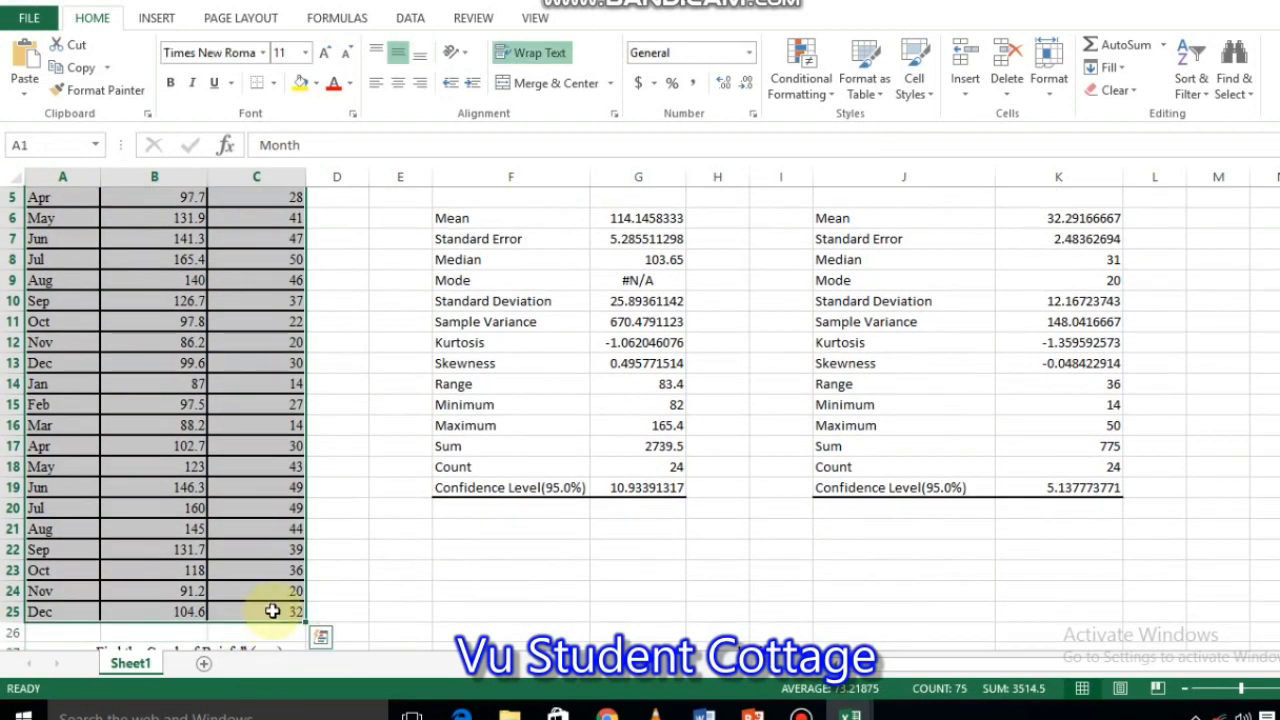
{"action": "key", "text": "ctrl+c"}
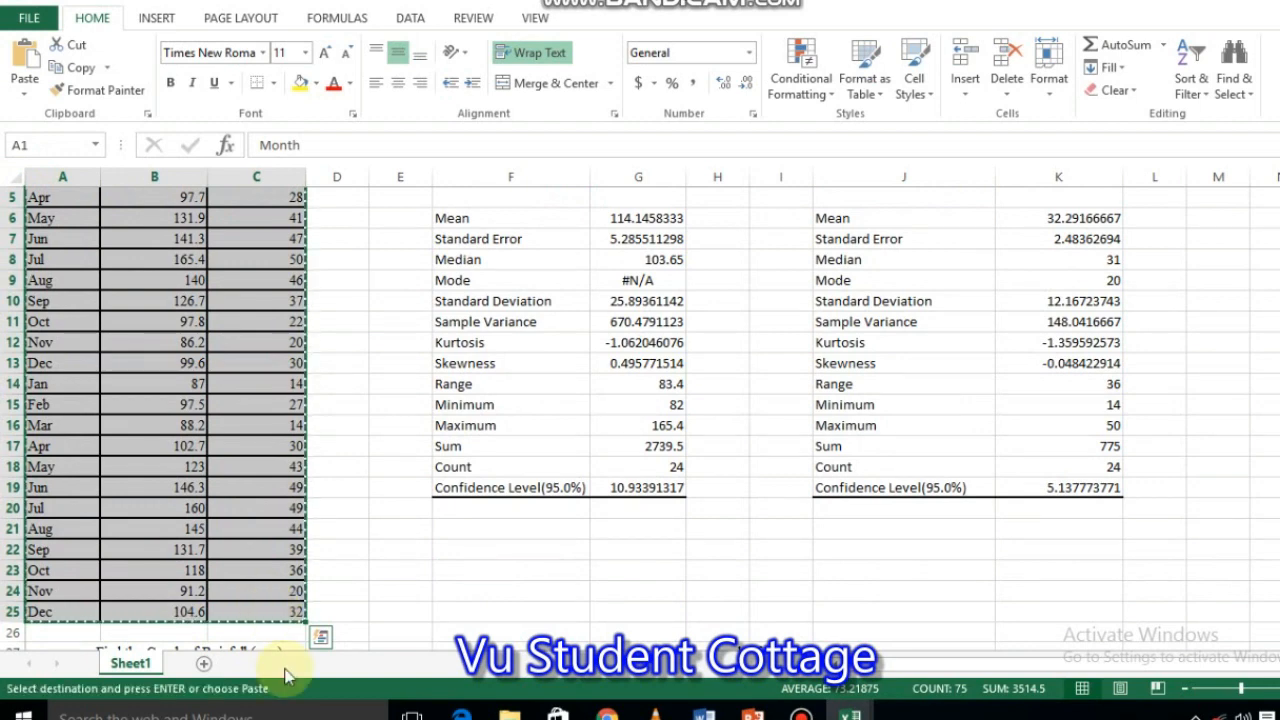
{"action": "left_click", "coordinate": [203, 666]}
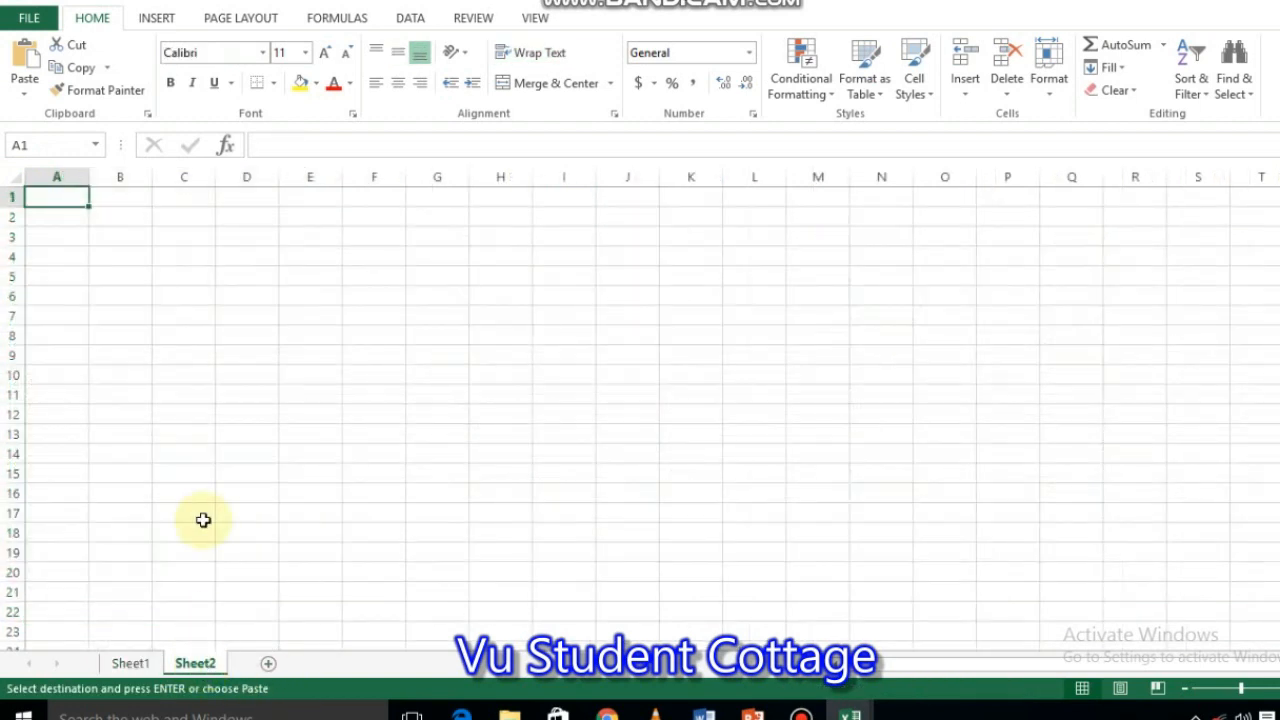
{"action": "key", "text": "ctrl+v"}
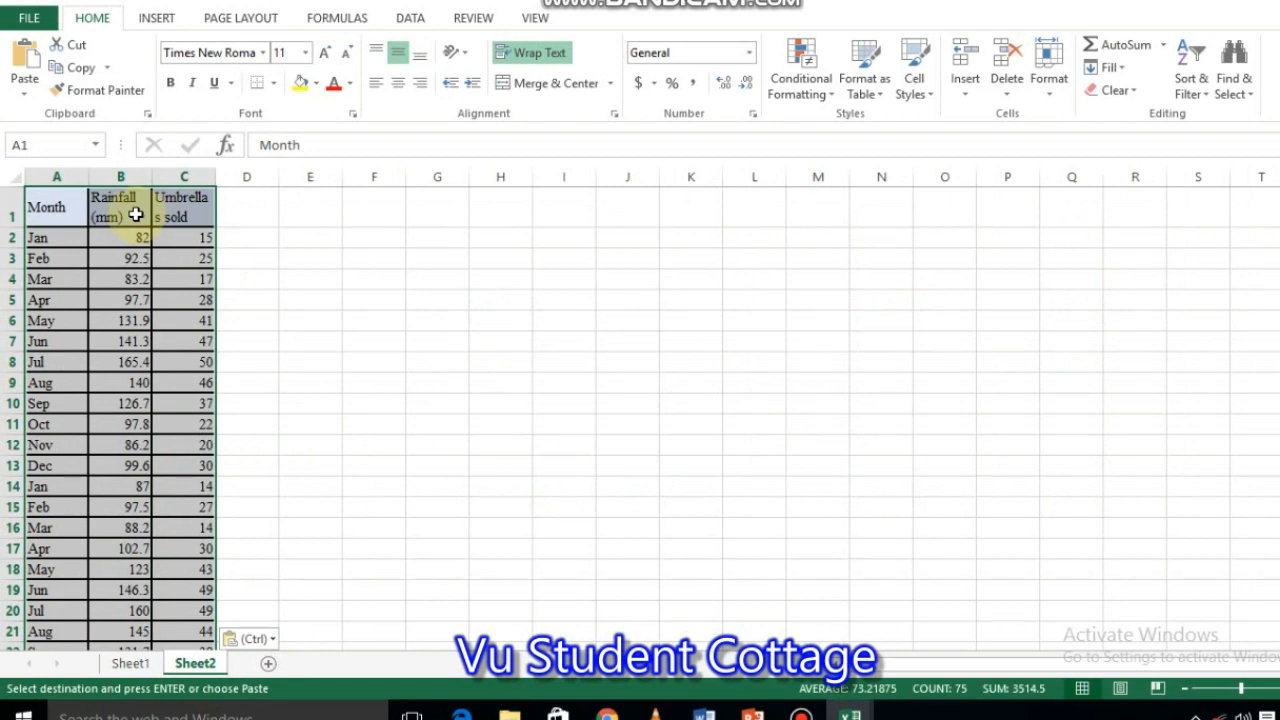
Clear the contents of the Rainfall (mm) column on Sheet2.
{"action": "left_click", "coordinate": [123, 200]}
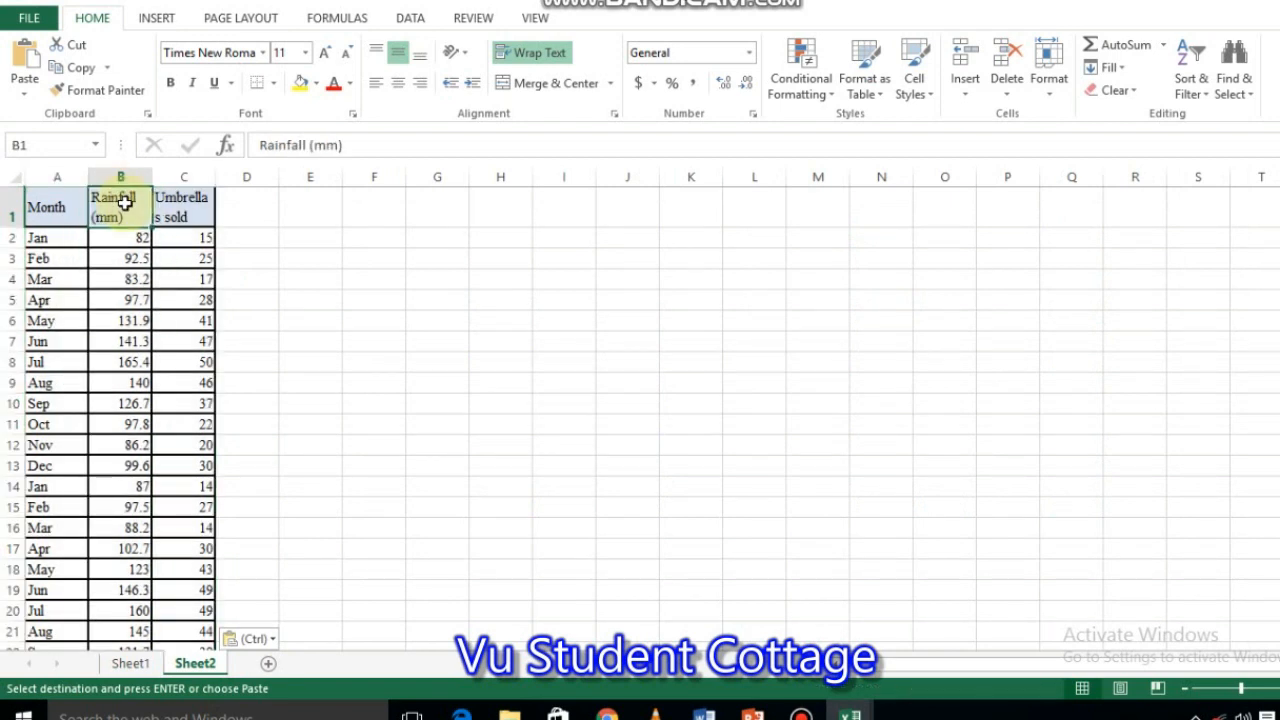
{"action": "left_click", "coordinate": [121, 177]}
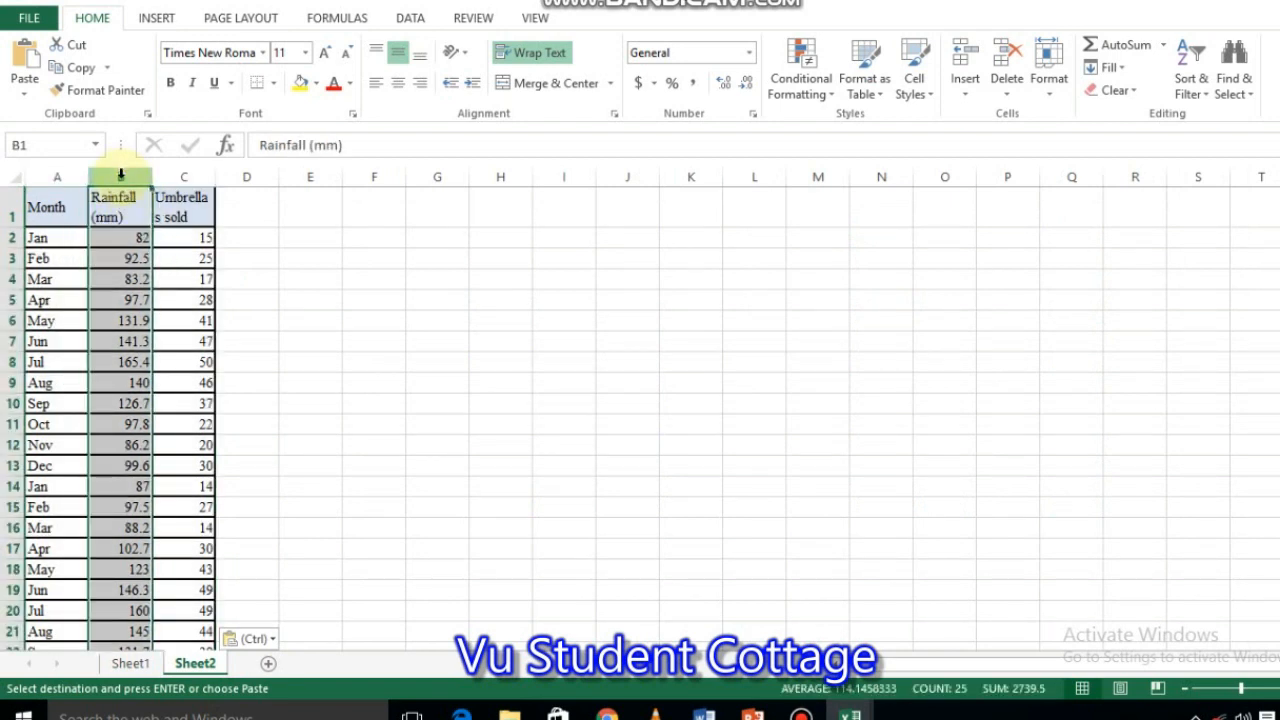
{"action": "key", "text": "Delete"}
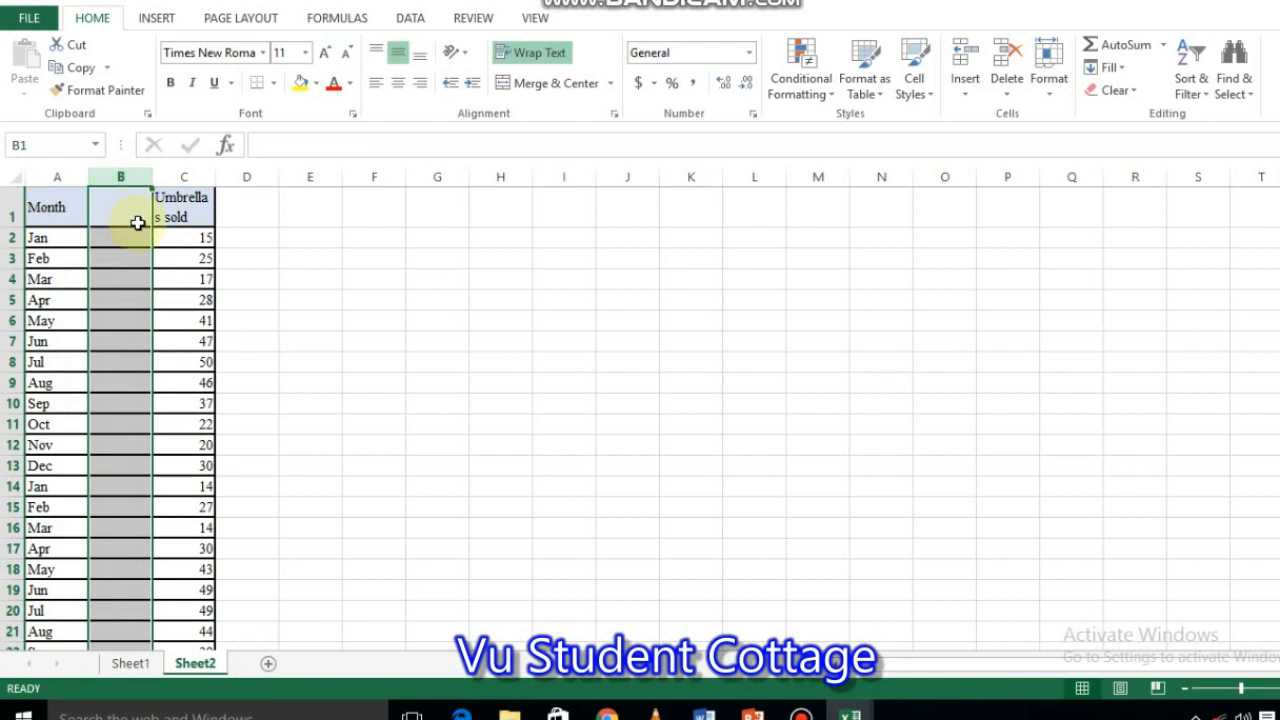
Move the Umbrellas sold column into column B and widen it so the header fits on one line.
{"action": "left_click", "coordinate": [180, 177]}
{"action": "key", "text": "ctrl+c"}
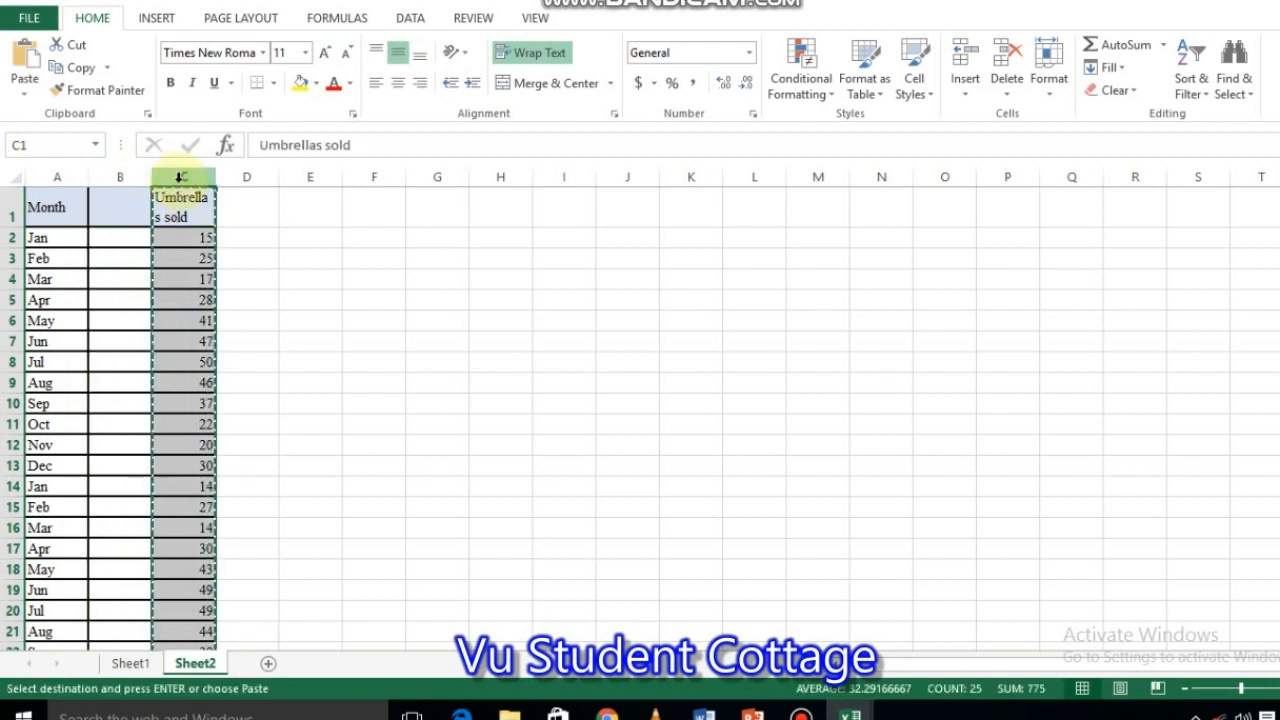
{"action": "left_click", "coordinate": [119, 203]}
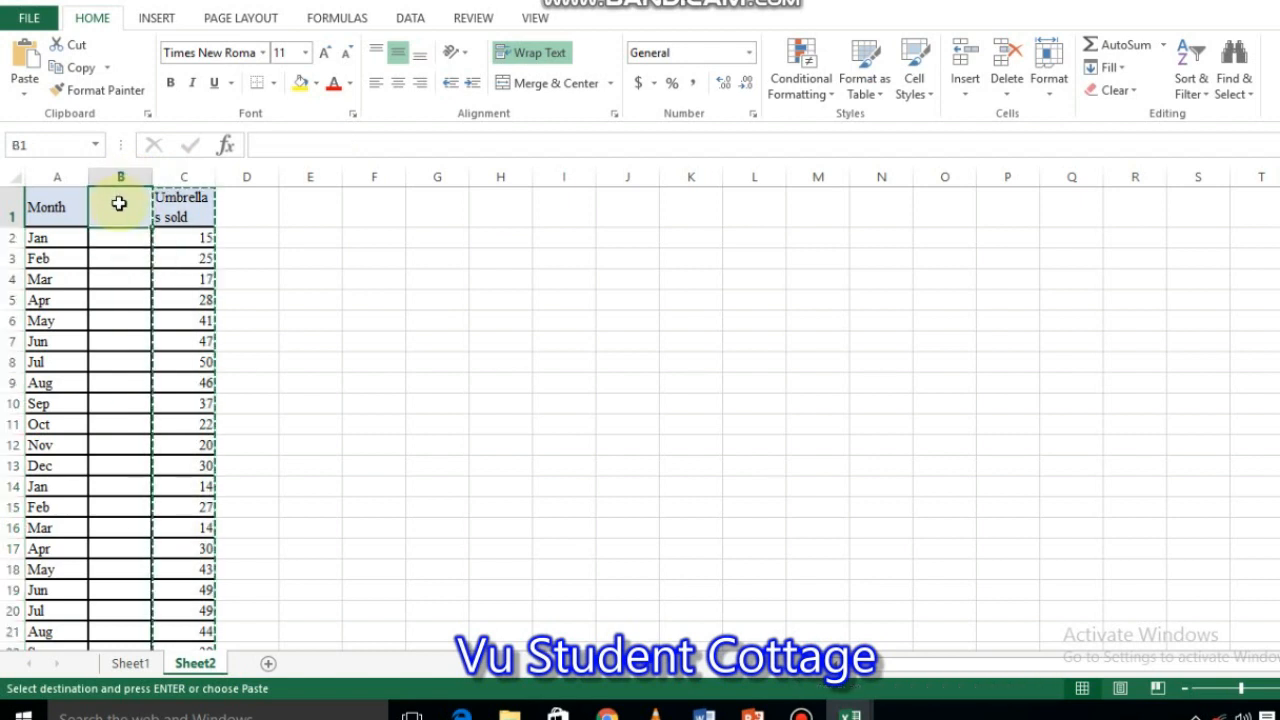
{"action": "key", "text": "Return"}
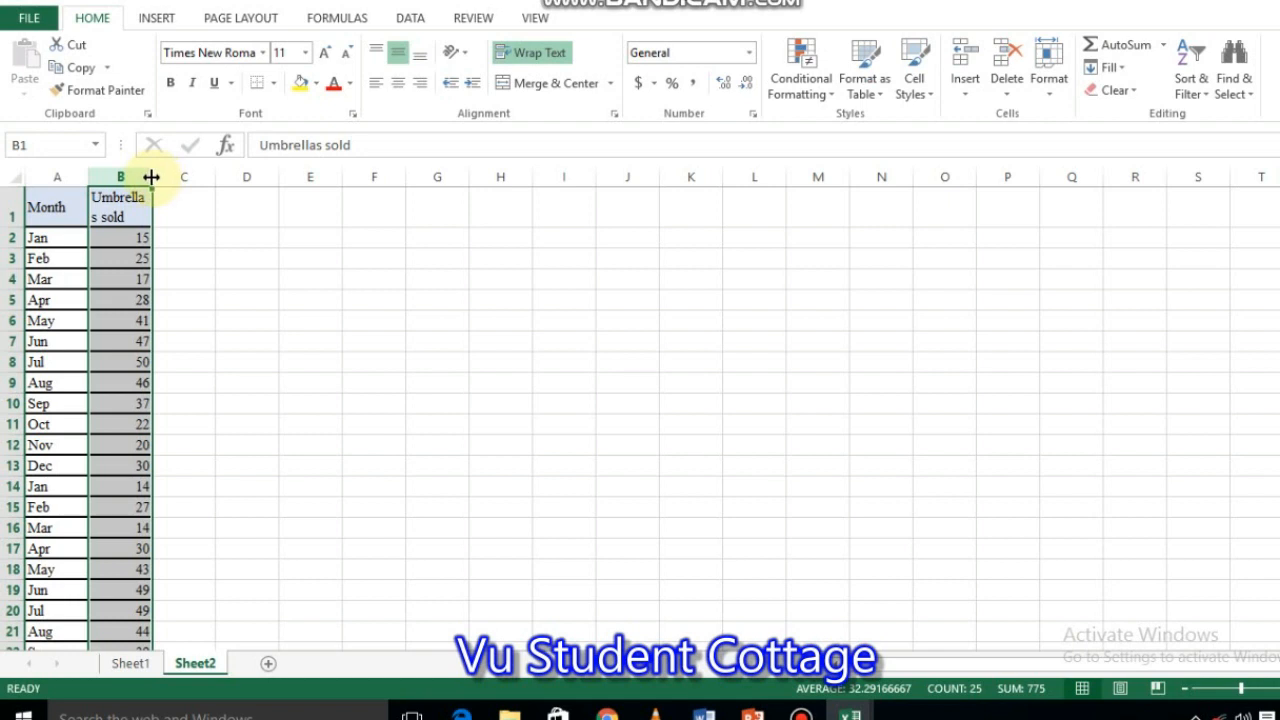
{"action": "left_click_drag", "start_coordinate": [151, 177], "coordinate": [191, 181]}
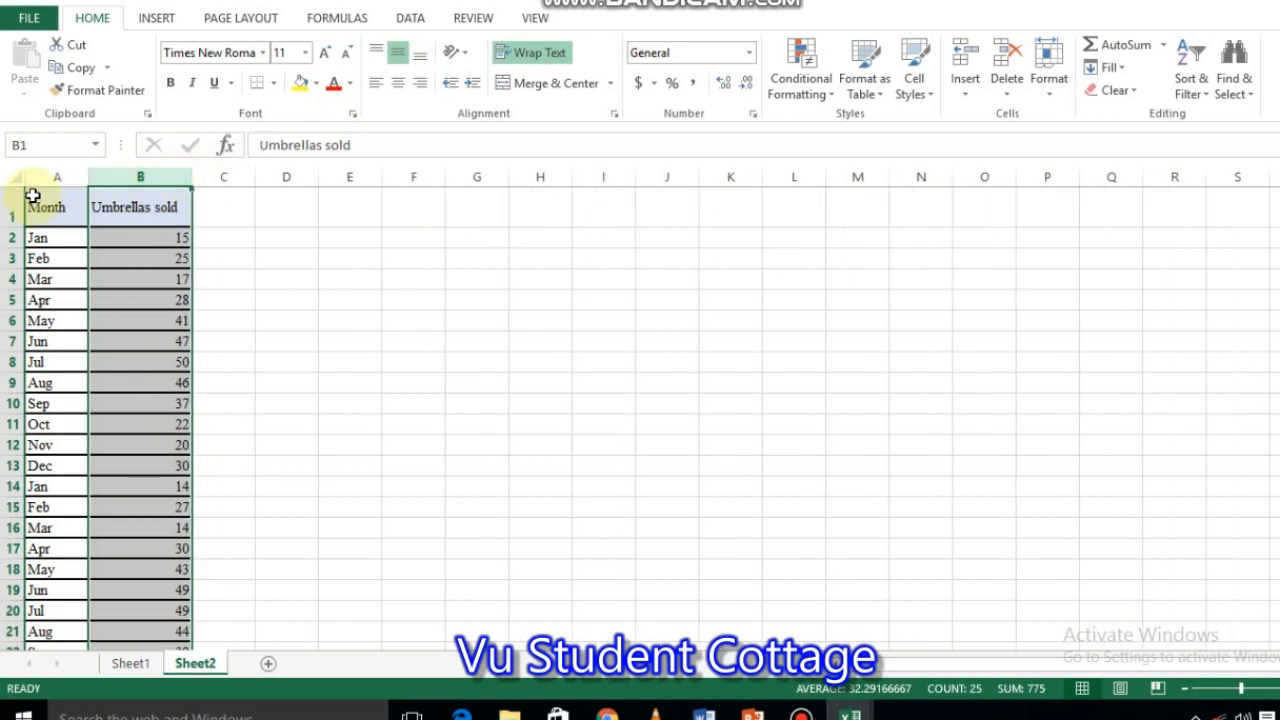
Insert a 3-D Column chart from the Month and Umbrellas sold data in A1:B25.
{"action": "left_click_drag", "start_coordinate": [33, 195], "coordinate": [171, 577]}
{"action": "left_click", "coordinate": [157, 19]}
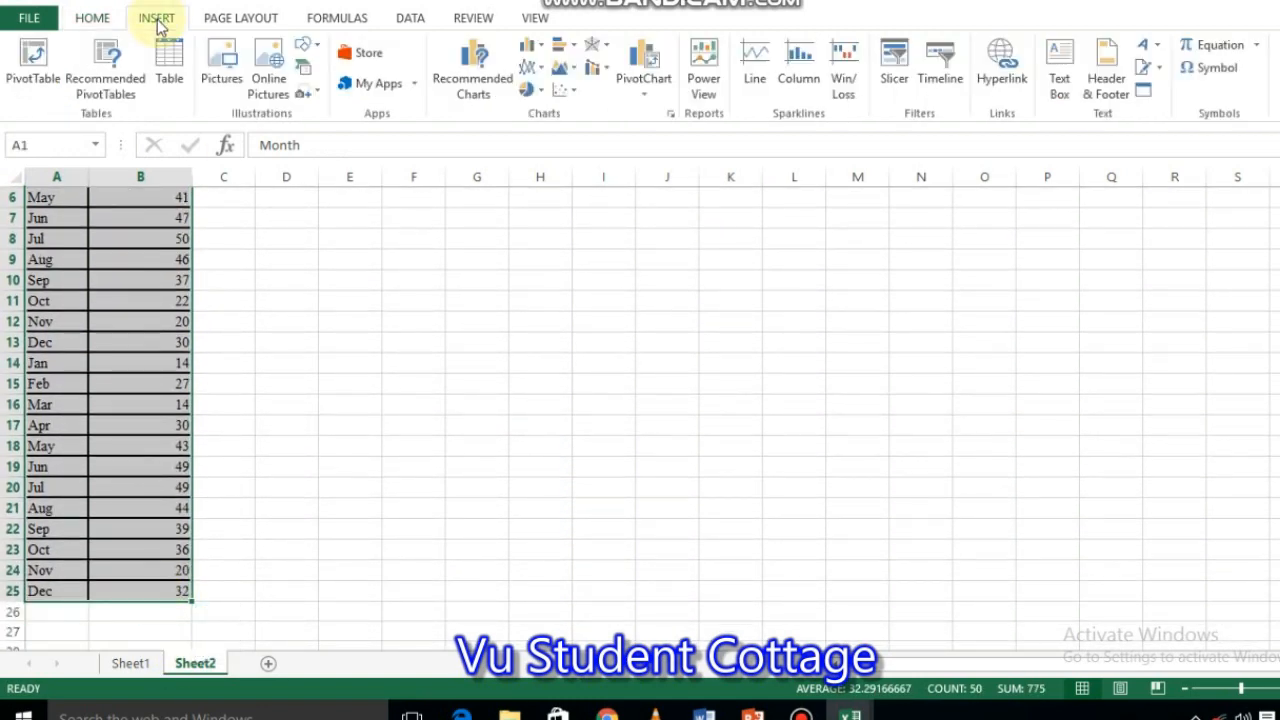
{"action": "left_click", "coordinate": [530, 47]}
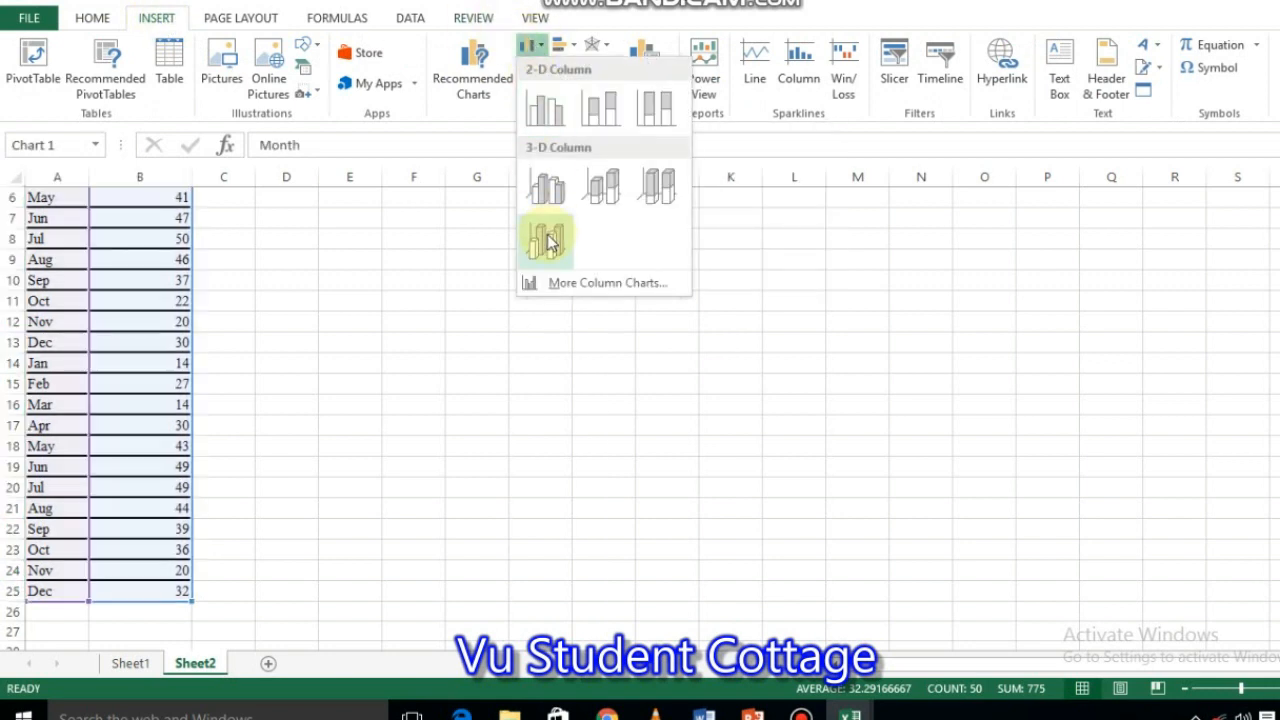
{"action": "left_click", "coordinate": [548, 240]}
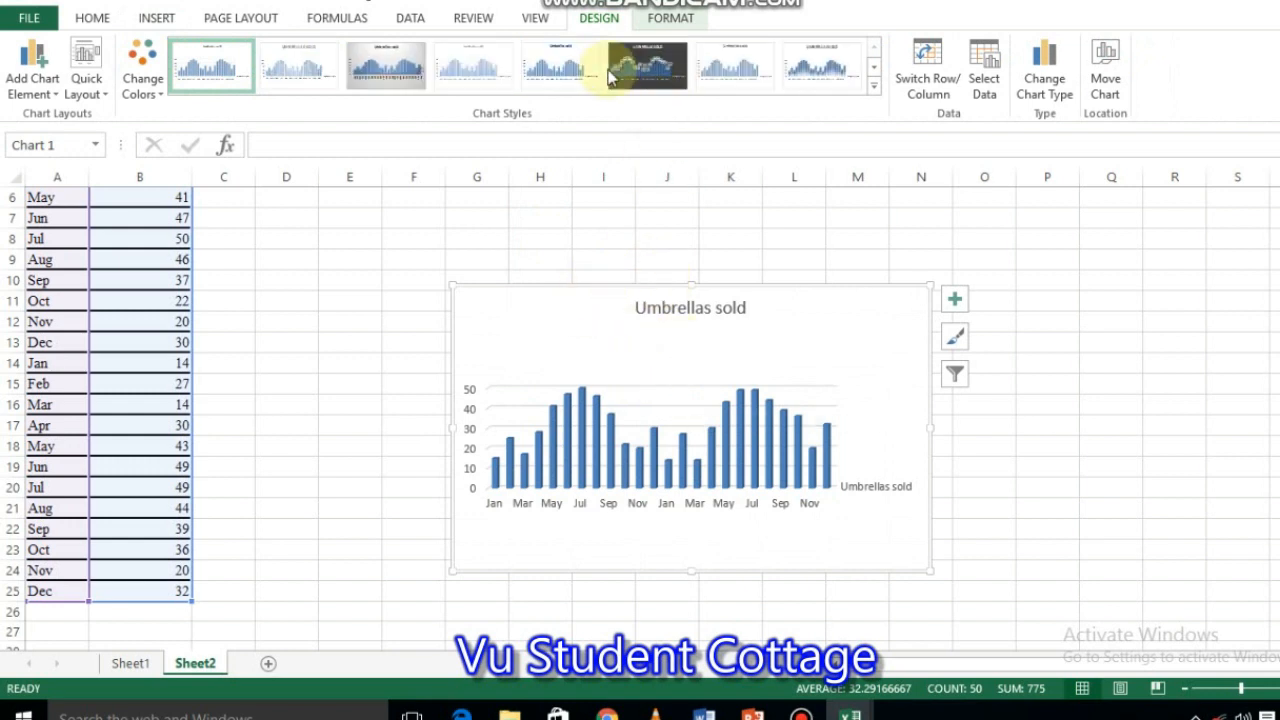
Try several chart styles on the Umbrellas sold chart, including the dark one and the default one.
{"action": "left_click", "coordinate": [630, 80]}
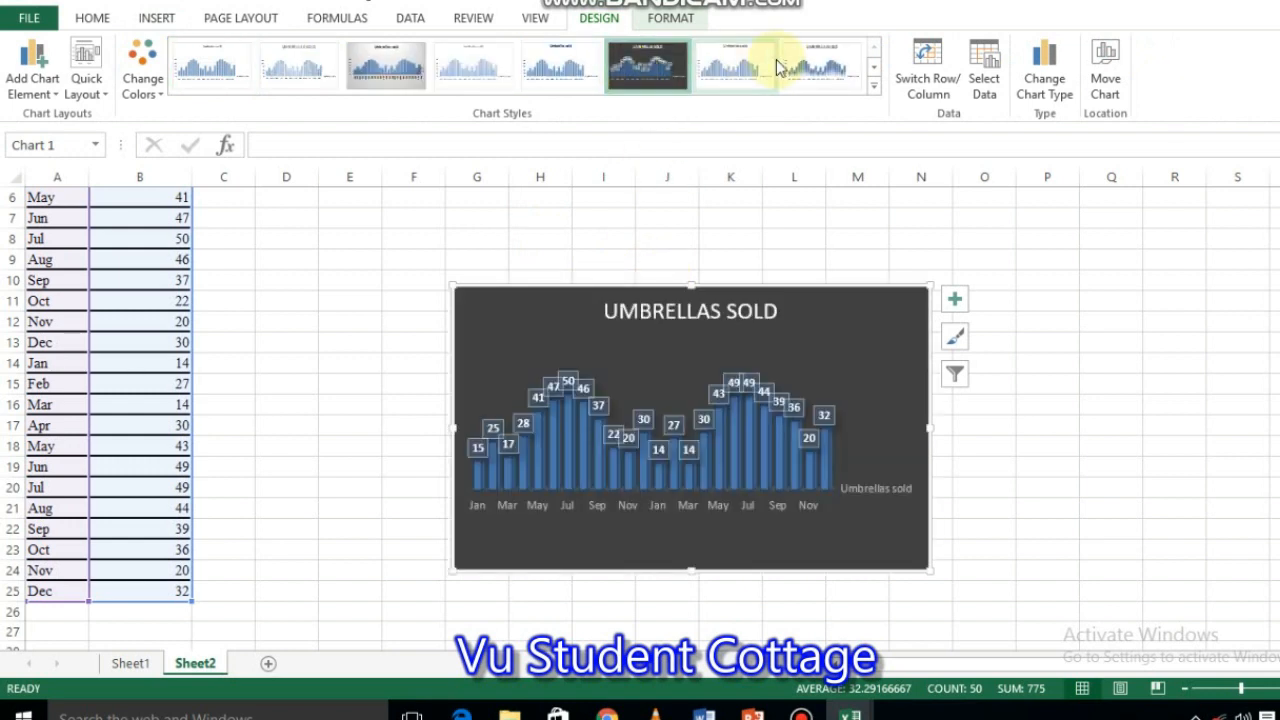
{"action": "left_click", "coordinate": [759, 72]}
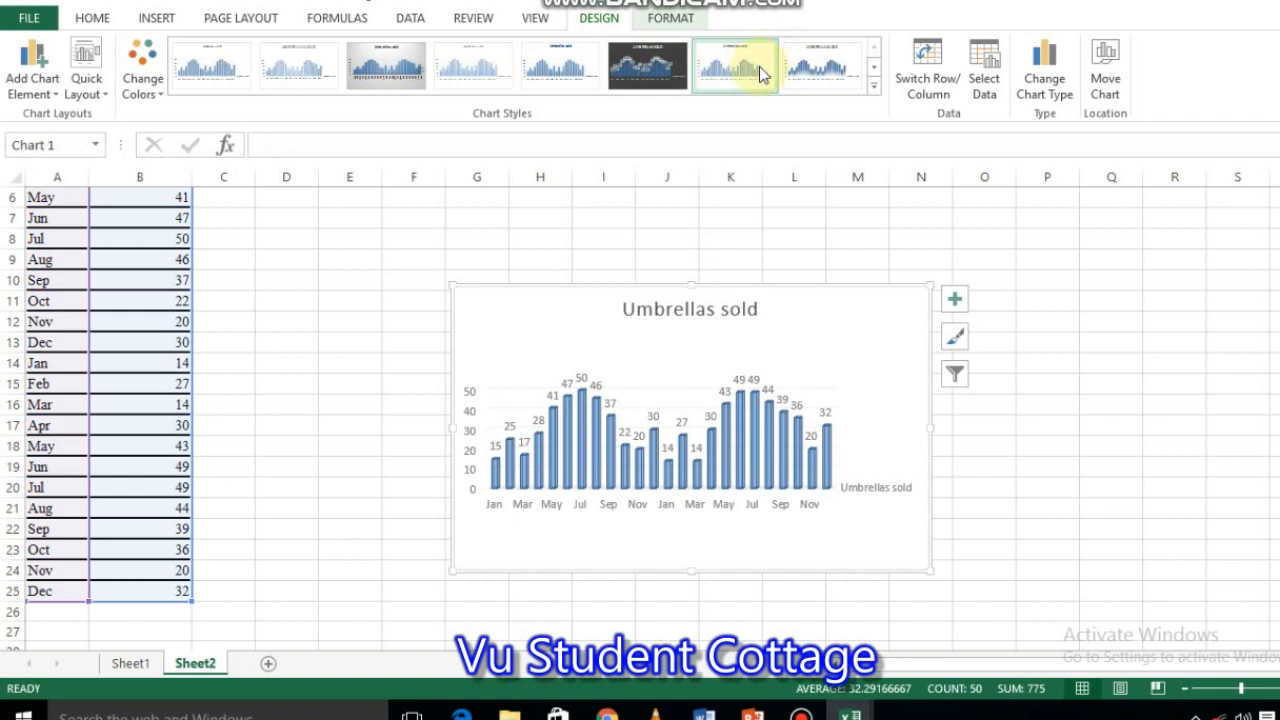
{"action": "left_click", "coordinate": [823, 75]}
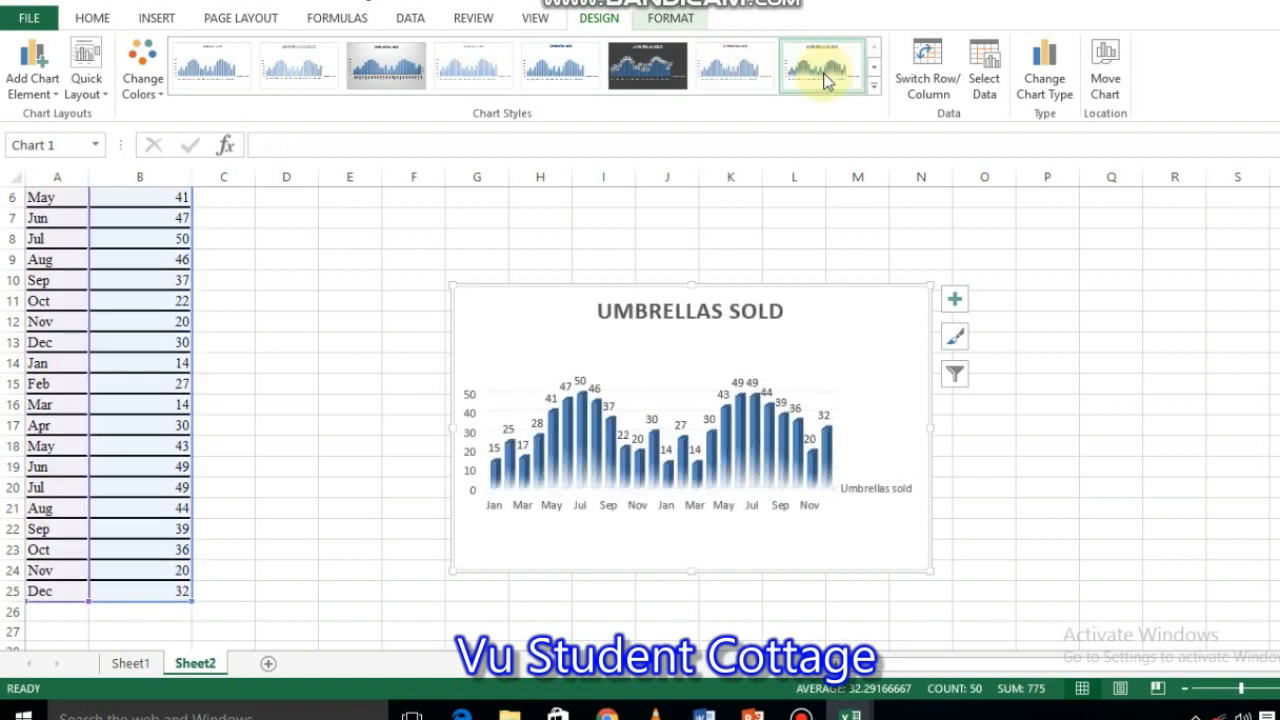
{"action": "left_click", "coordinate": [535, 72]}
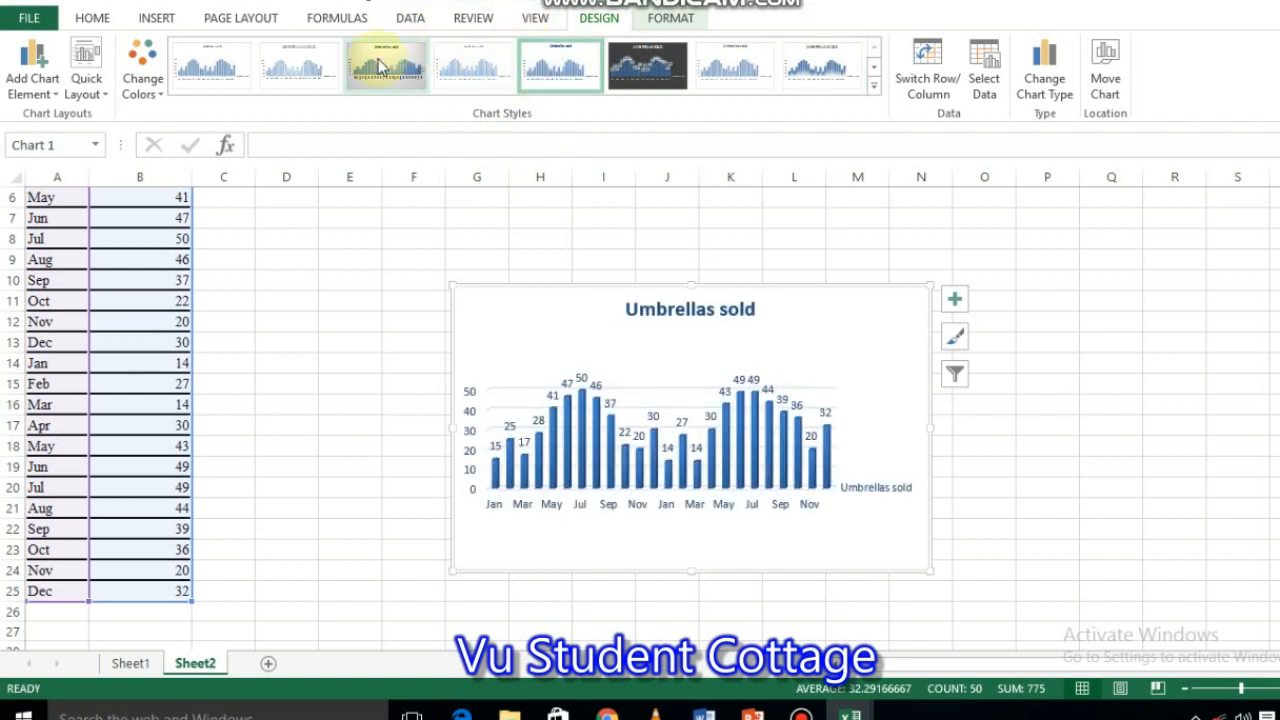
{"action": "left_click", "coordinate": [313, 71]}
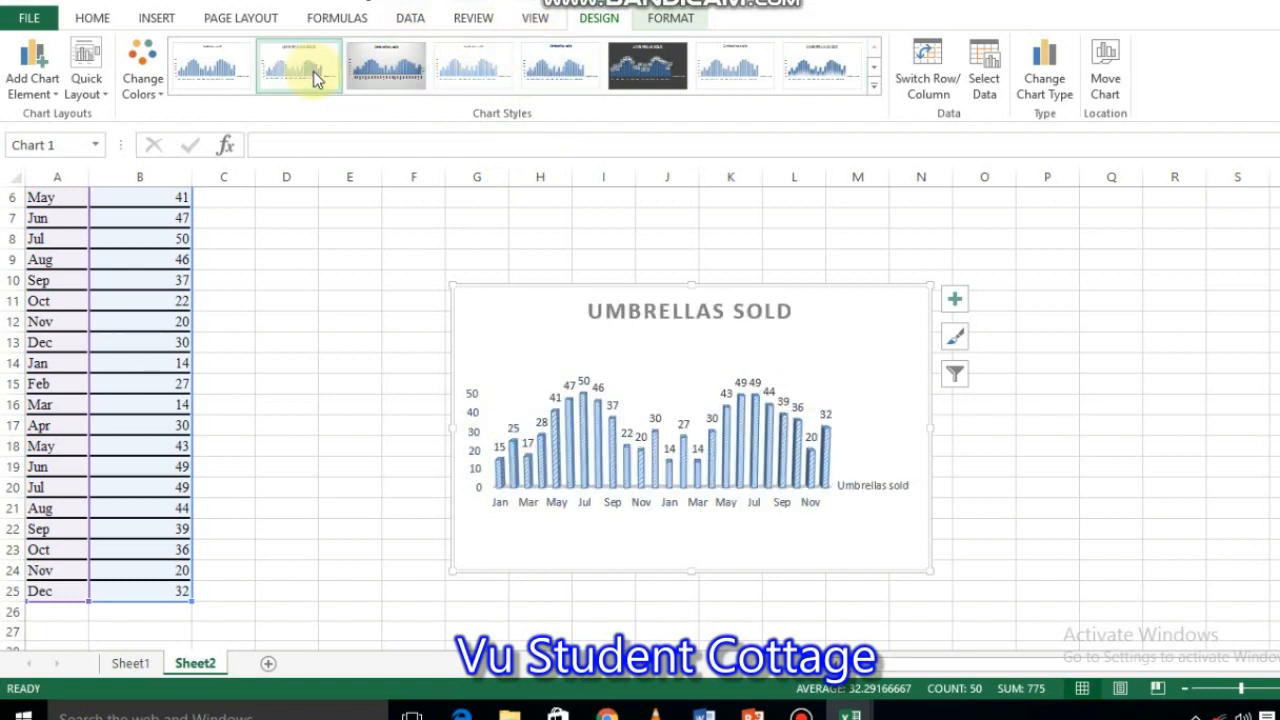
{"action": "left_click", "coordinate": [229, 77]}
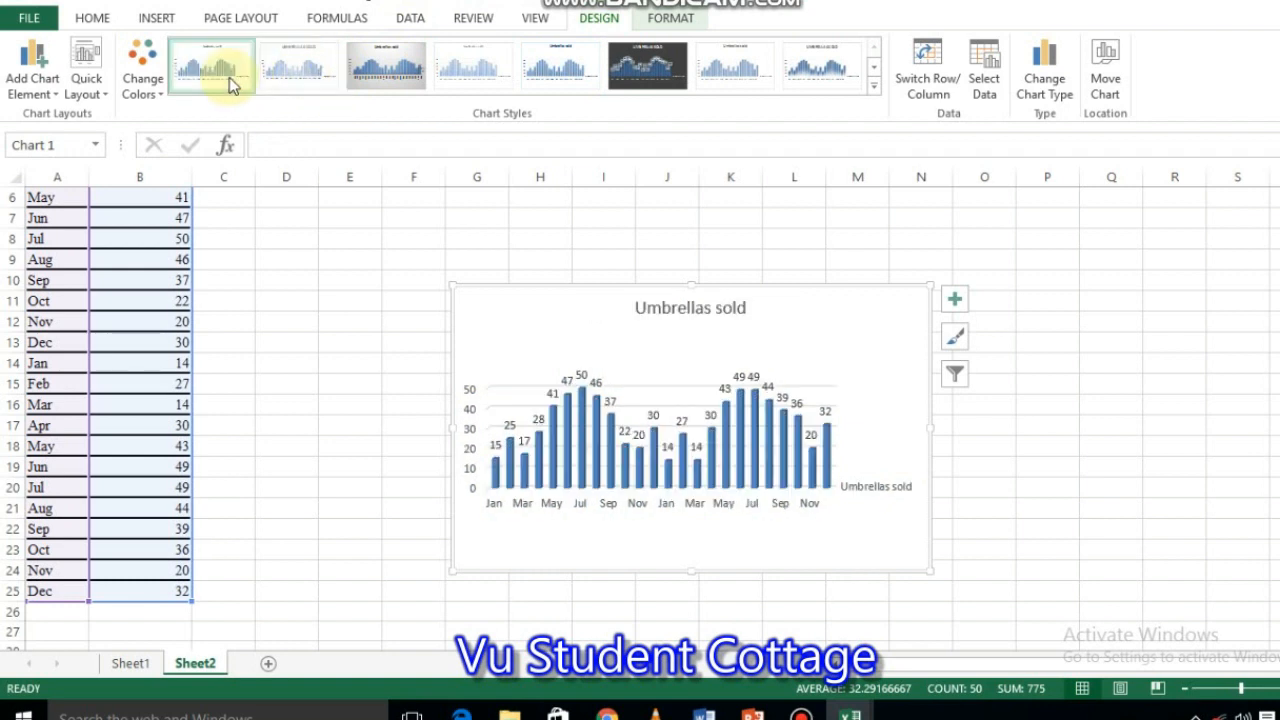
Apply the last style of the expanded chart styles gallery to the Umbrellas sold chart.
{"action": "left_click", "coordinate": [875, 86]}
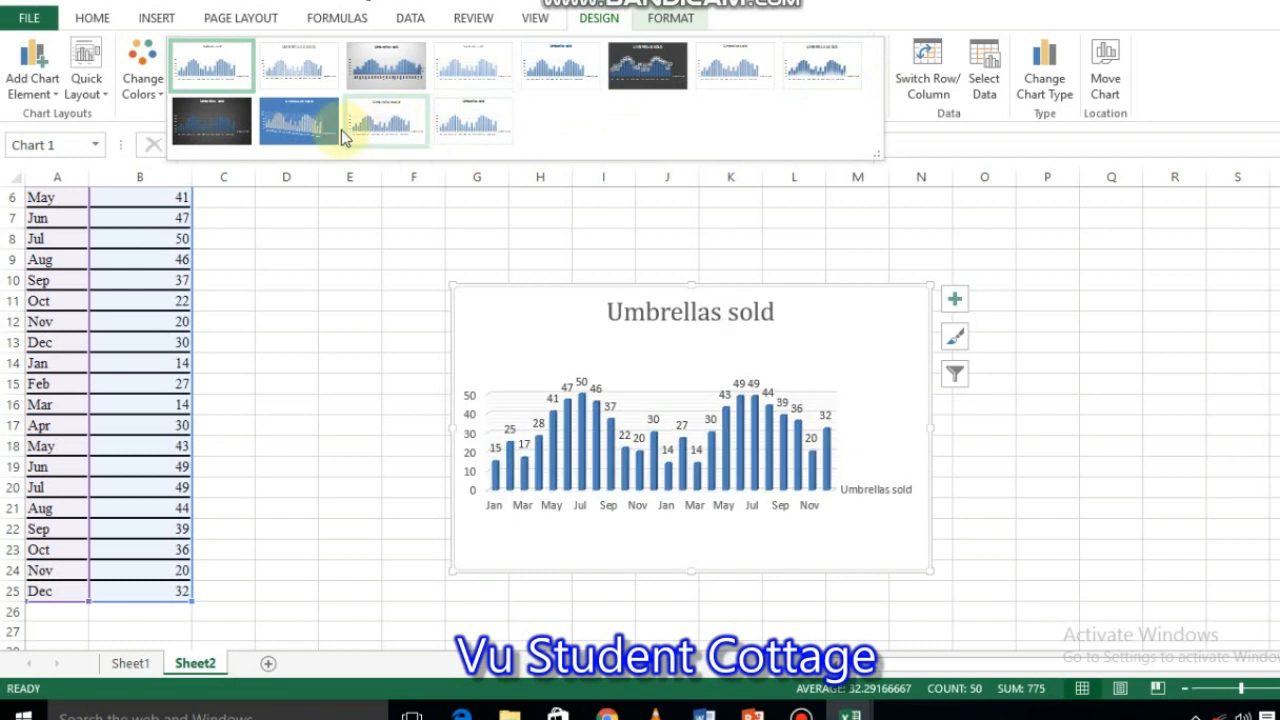
{"action": "left_click", "coordinate": [476, 118]}
{"action": "left_click", "coordinate": [386, 363]}
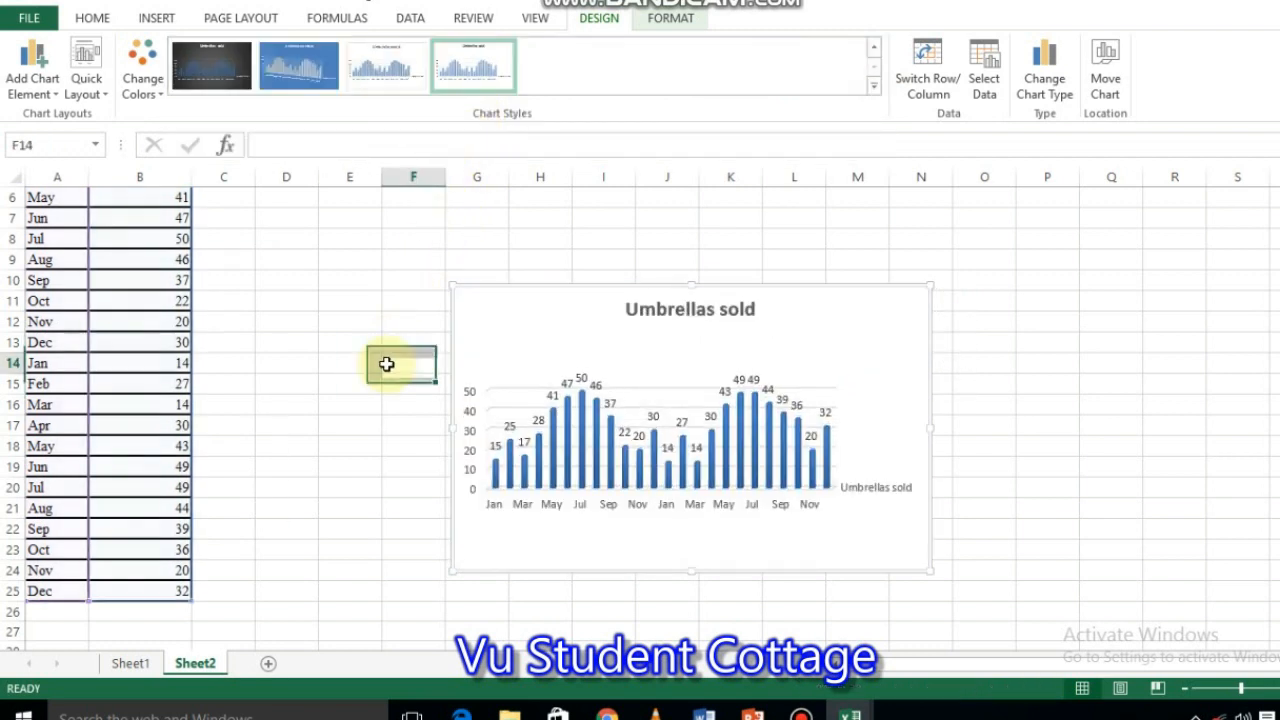
Apply the quick layout with a chart title, both axis titles and a legend beside the plot to the Umbrellas sold chart.
{"action": "left_click", "coordinate": [540, 341]}
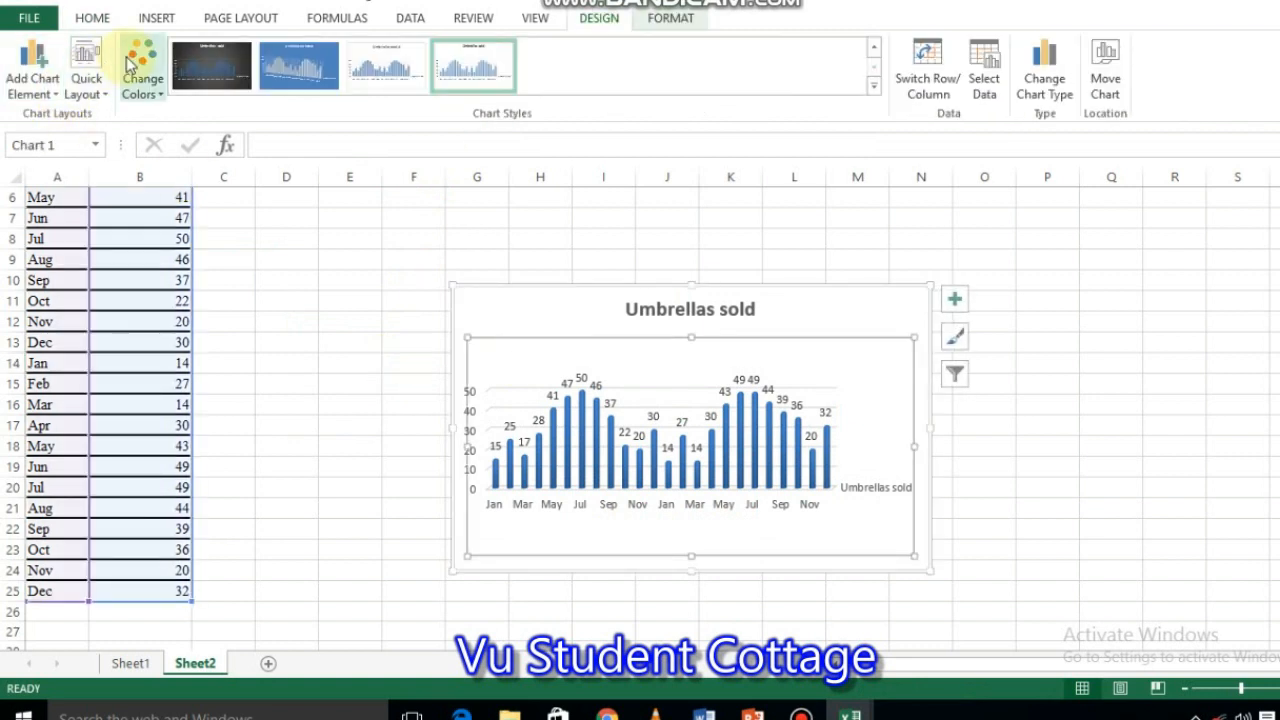
{"action": "left_click", "coordinate": [155, 18]}
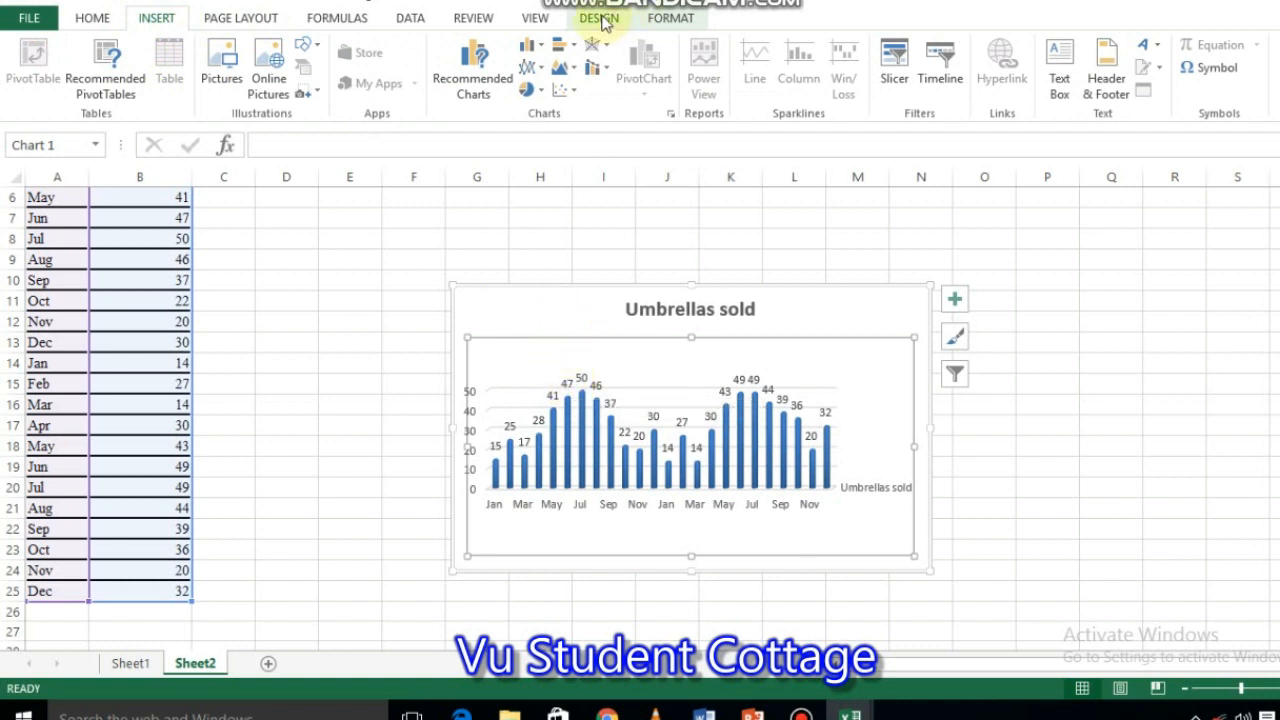
{"action": "left_click", "coordinate": [600, 20]}
{"action": "left_click", "coordinate": [103, 90]}
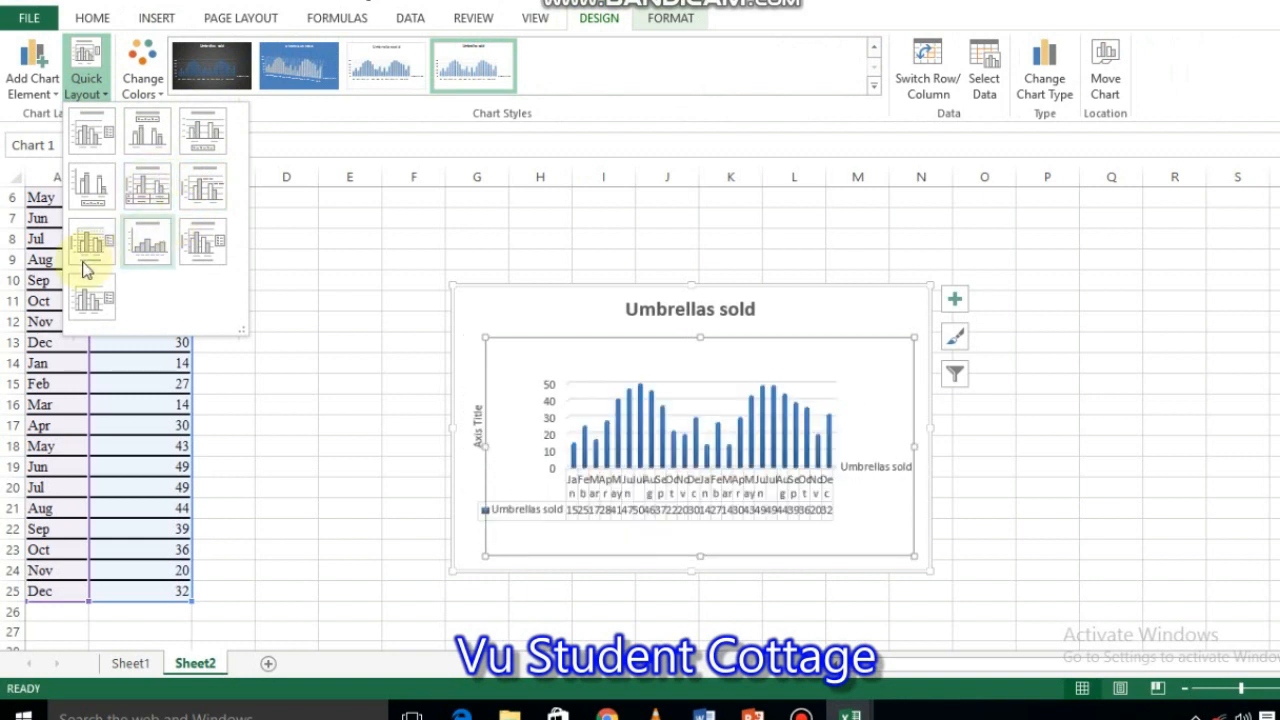
{"action": "left_click", "coordinate": [199, 231]}
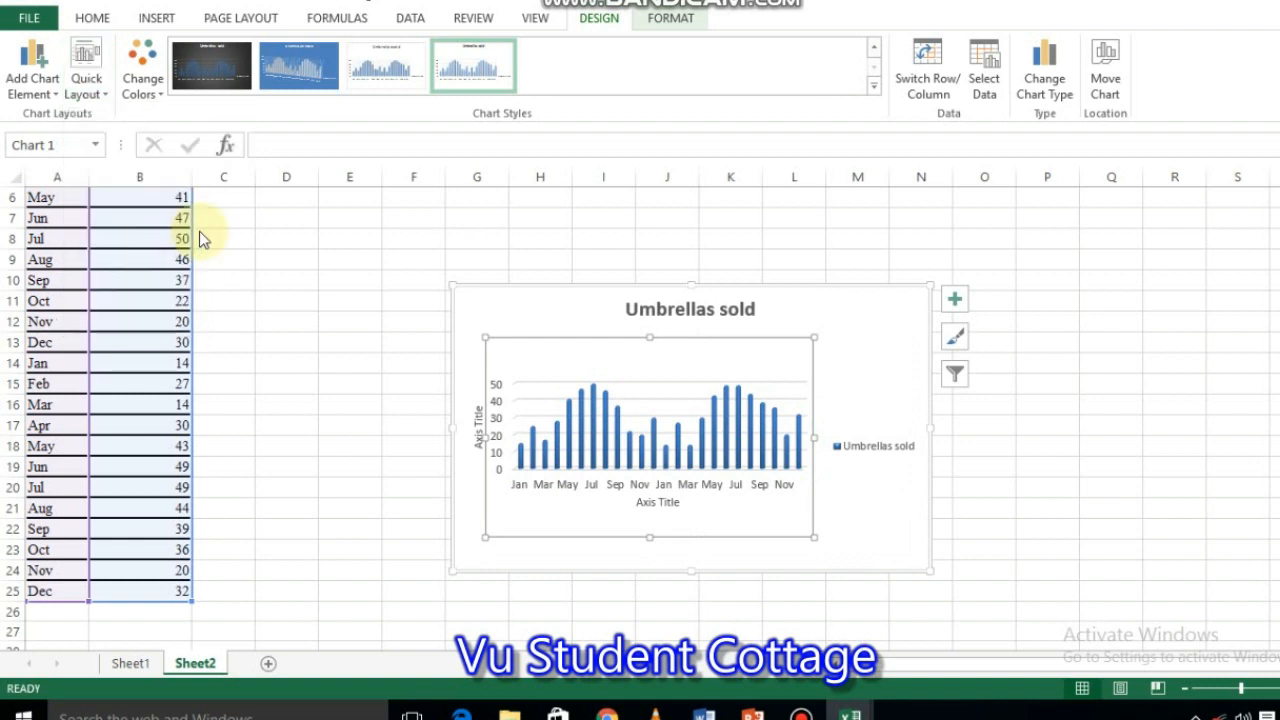
Replace the horizontal axis title of the Umbrellas sold chart with "Month".
{"action": "left_click", "coordinate": [680, 502]}
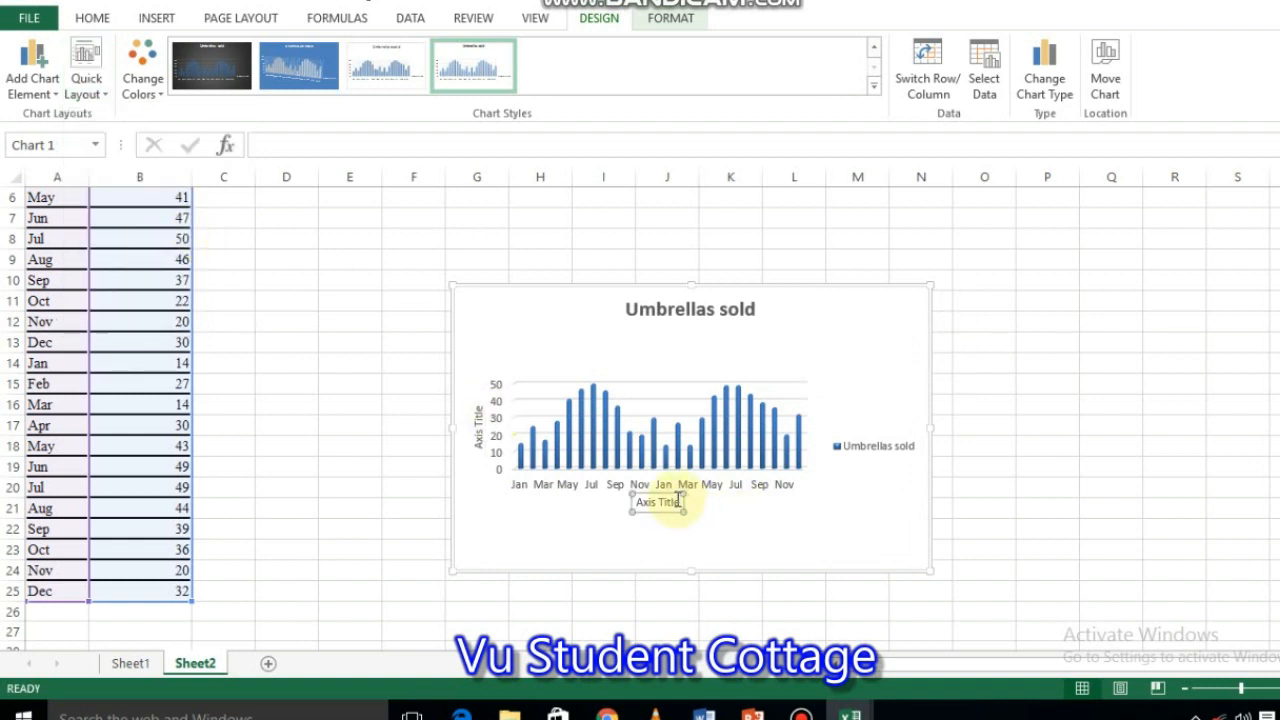
{"action": "left_click", "coordinate": [678, 502]}
{"action": "key", "text": "BackSpace"}
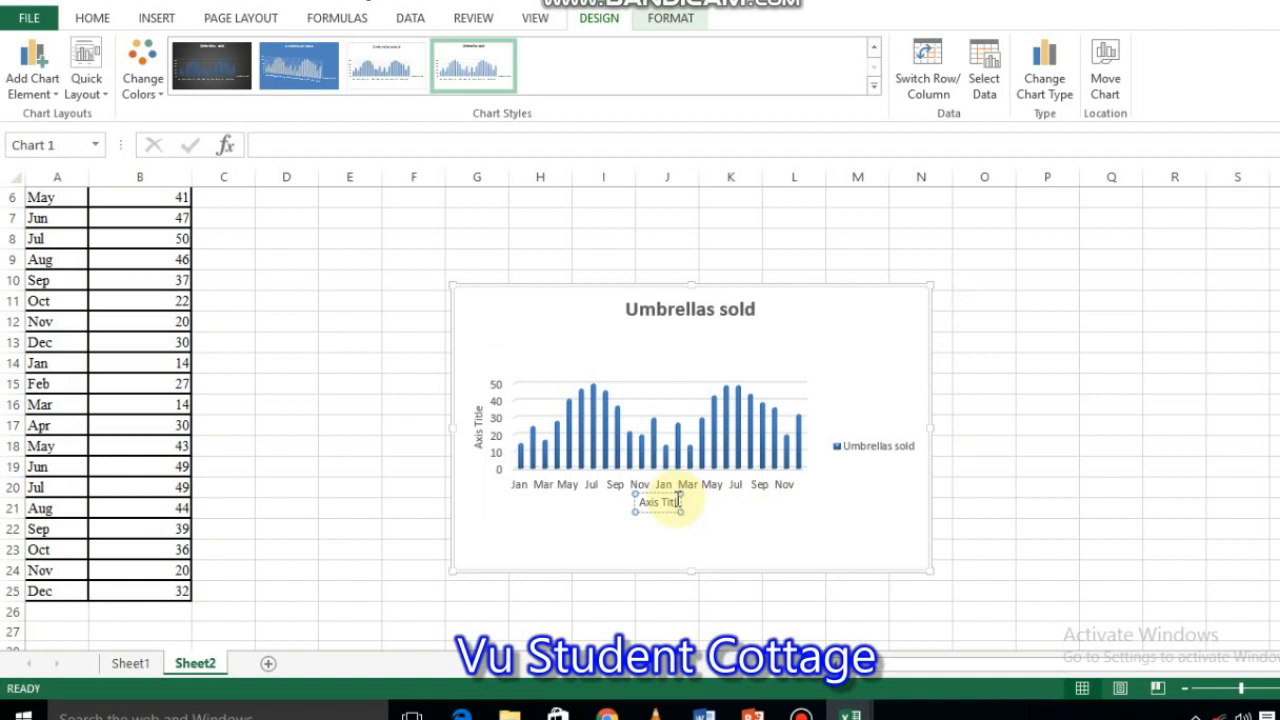
{"action": "key", "text": "BackSpace"}
{"action": "key", "text": "BackSpace"}
{"action": "key", "text": "BackSpace"}
{"action": "key", "text": "BackSpace"}
{"action": "key", "text": "BackSpace"}
{"action": "key", "text": "BackSpace"}
{"action": "key", "text": "BackSpace"}
{"action": "key", "text": "BackSpace"}
{"action": "key", "text": "BackSpace"}
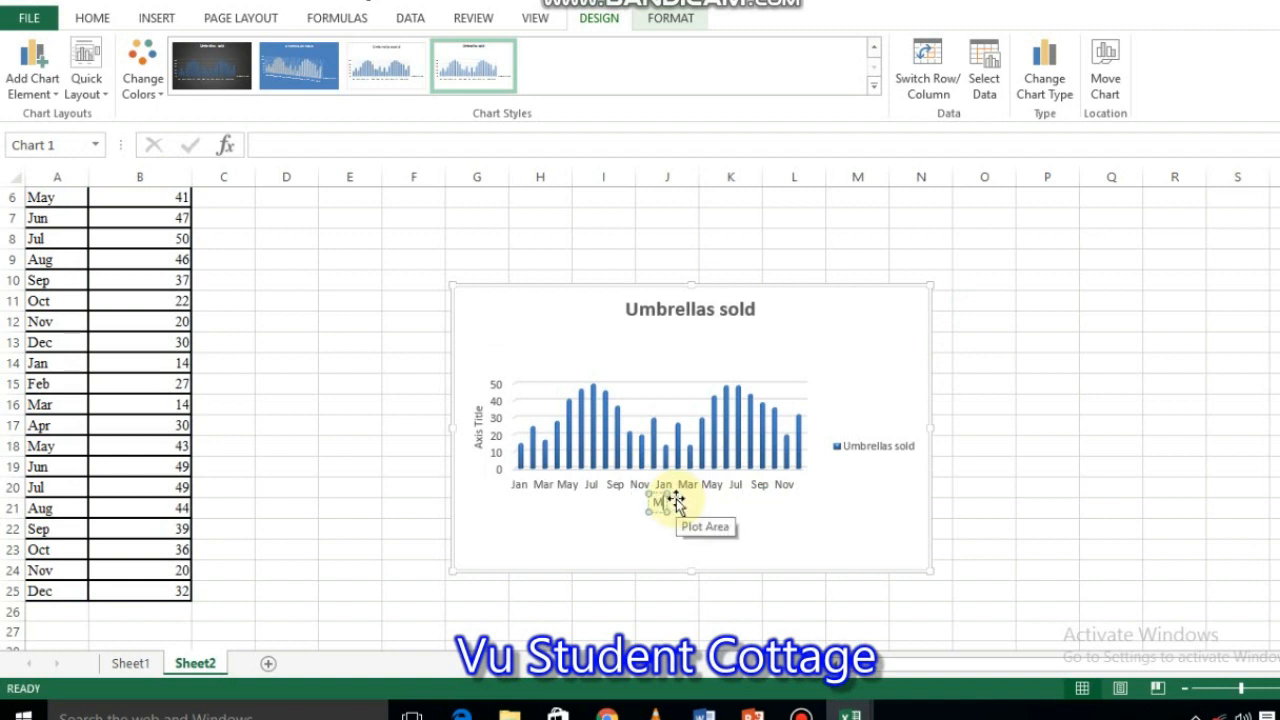
{"action": "type", "text": "Month"}
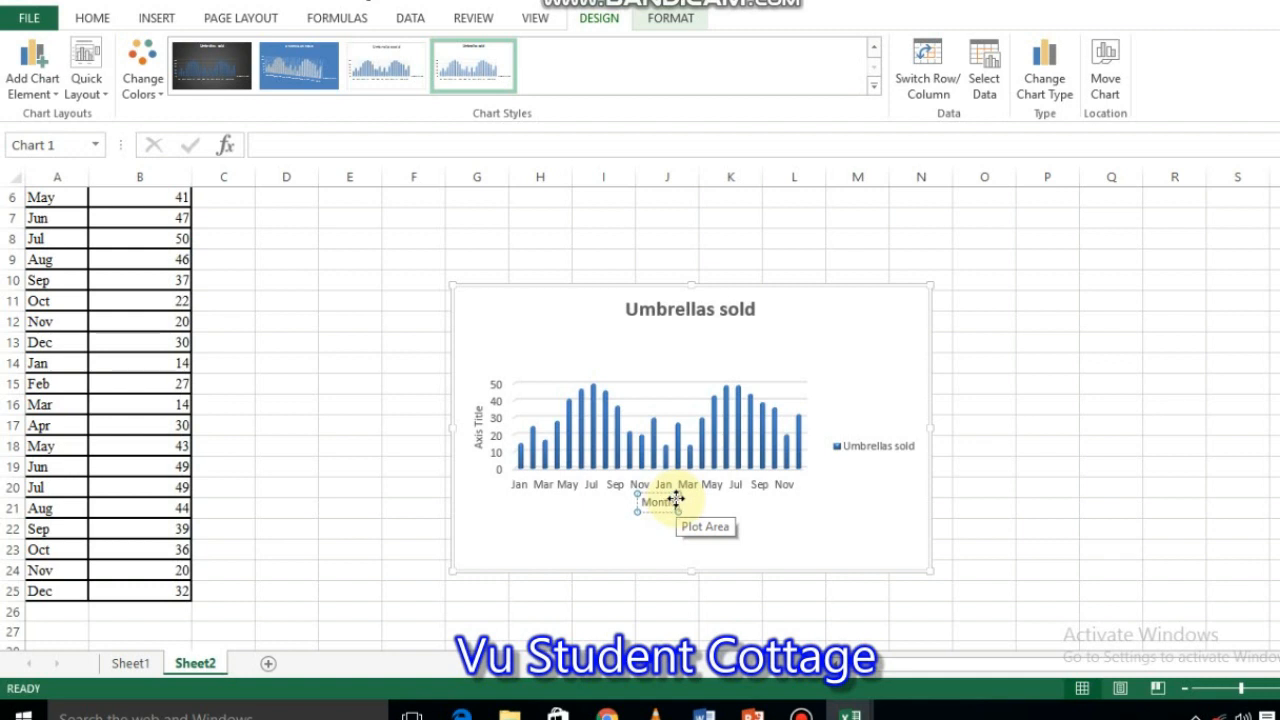
Replace the vertical axis title of the Umbrellas sold chart with "Umbrella sold".
{"action": "left_click", "coordinate": [478, 427]}
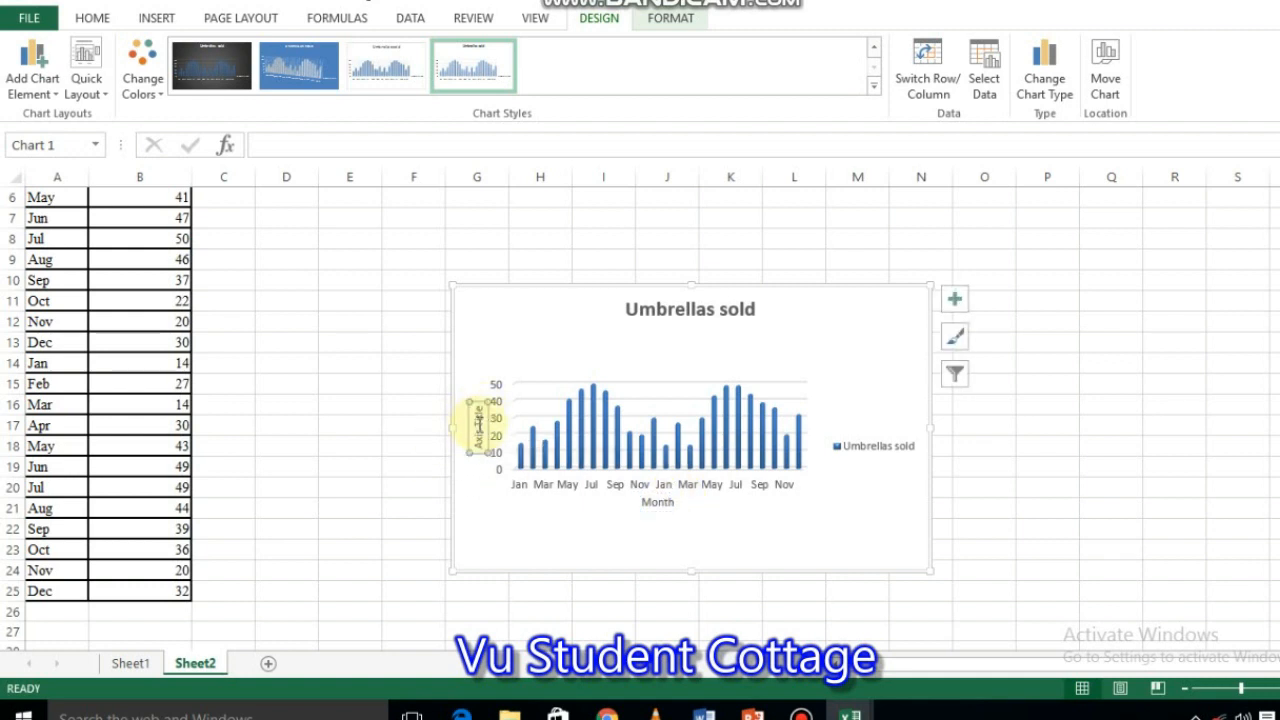
{"action": "left_click", "coordinate": [479, 425]}
{"action": "key", "text": "Delete"}
{"action": "key", "text": "Delete"}
{"action": "key", "text": "Delete"}
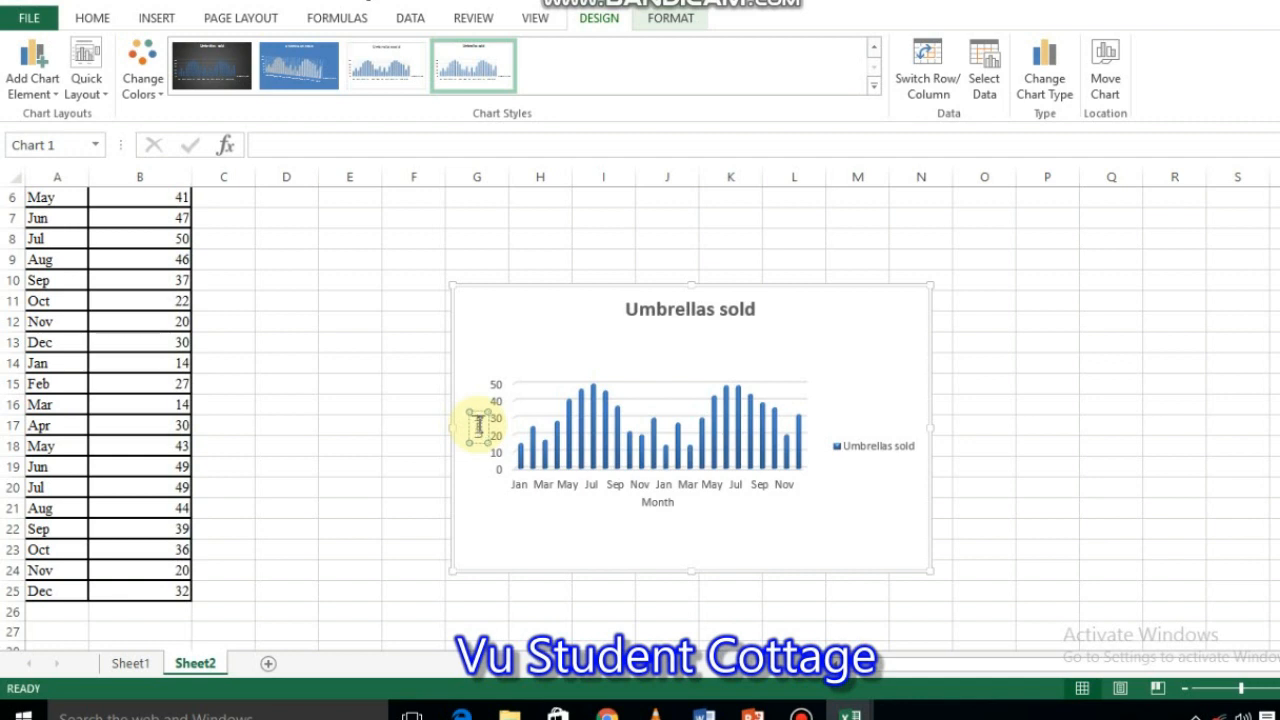
{"action": "type", "text": "Umbre"}
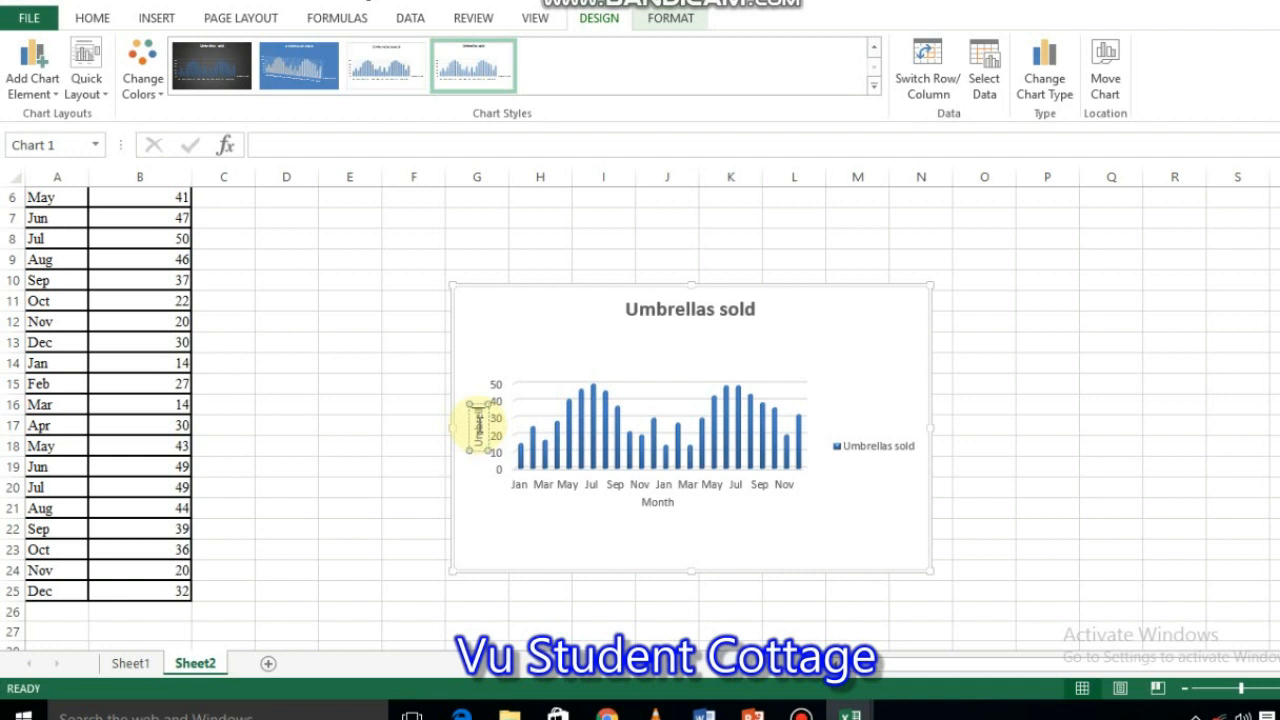
{"action": "type", "text": "lla sold"}
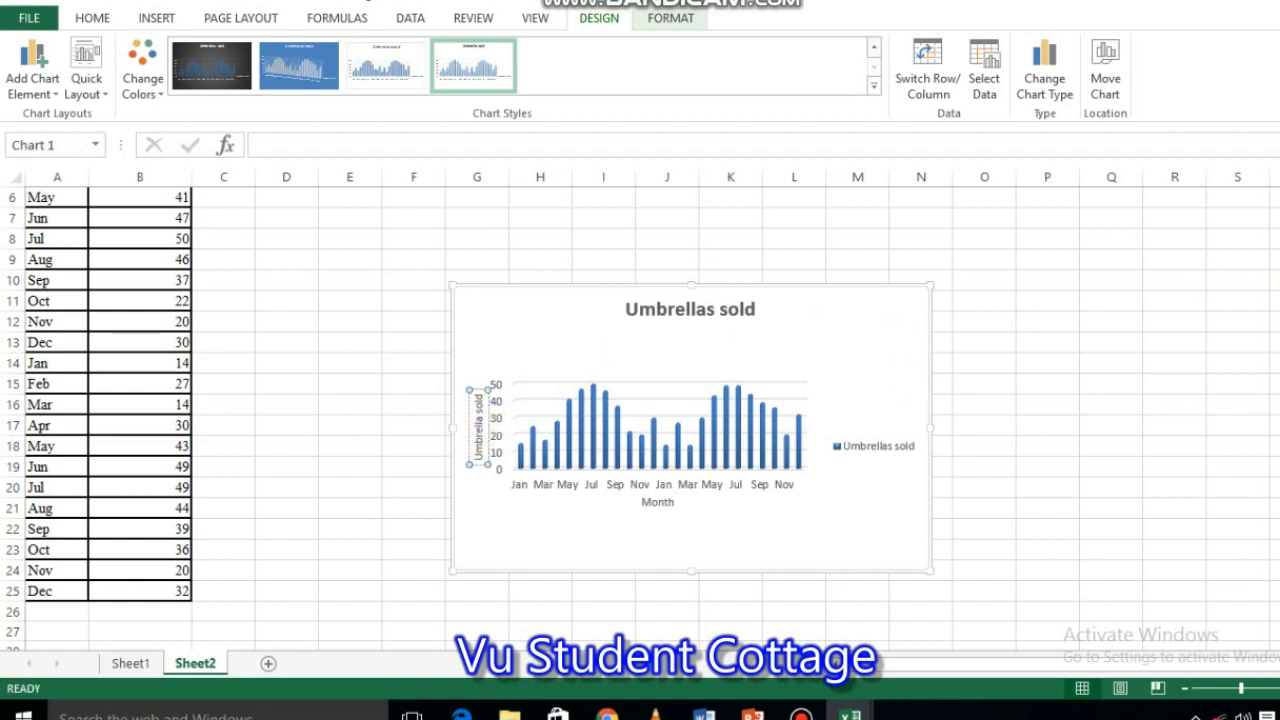
Copy the Umbrellas sold chart from Sheet2 and paste it on Sheet1 below the Q#4 heading, beside the rainfall chart.
{"action": "scroll", "coordinate": [1270, 270], "scroll_direction": "up", "scroll_amount": 2}
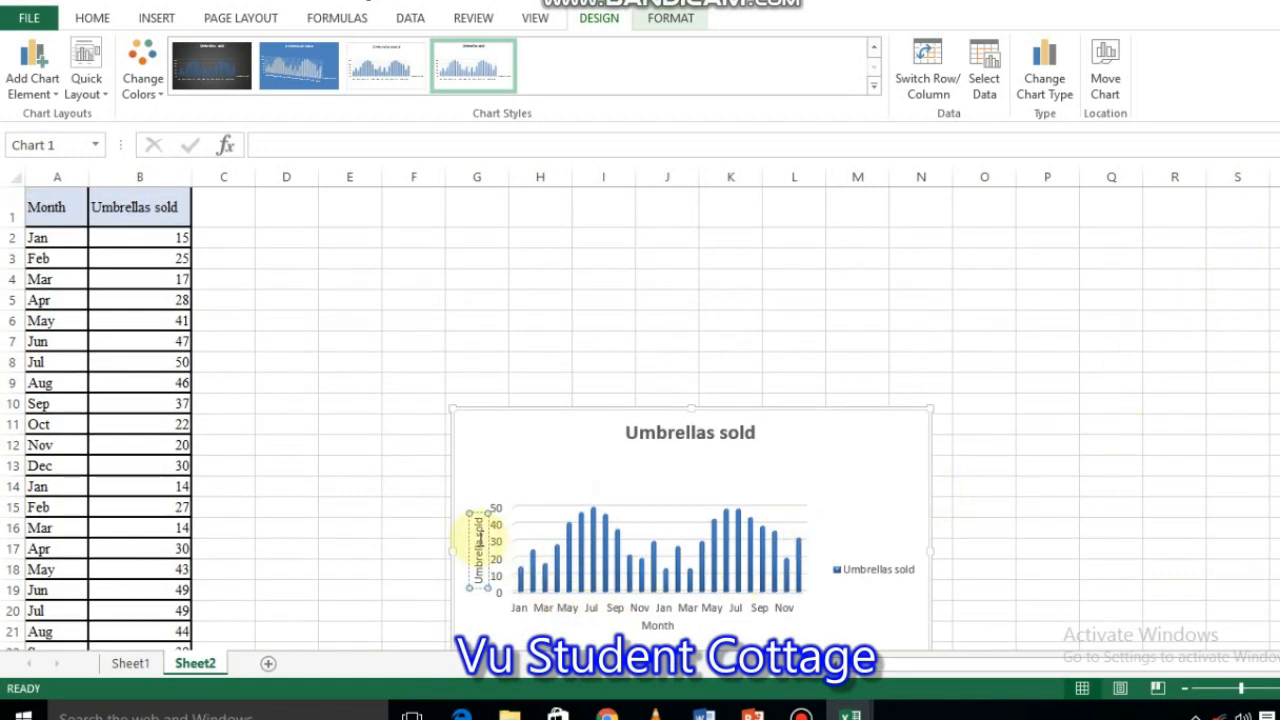
{"action": "left_click", "coordinate": [733, 474]}
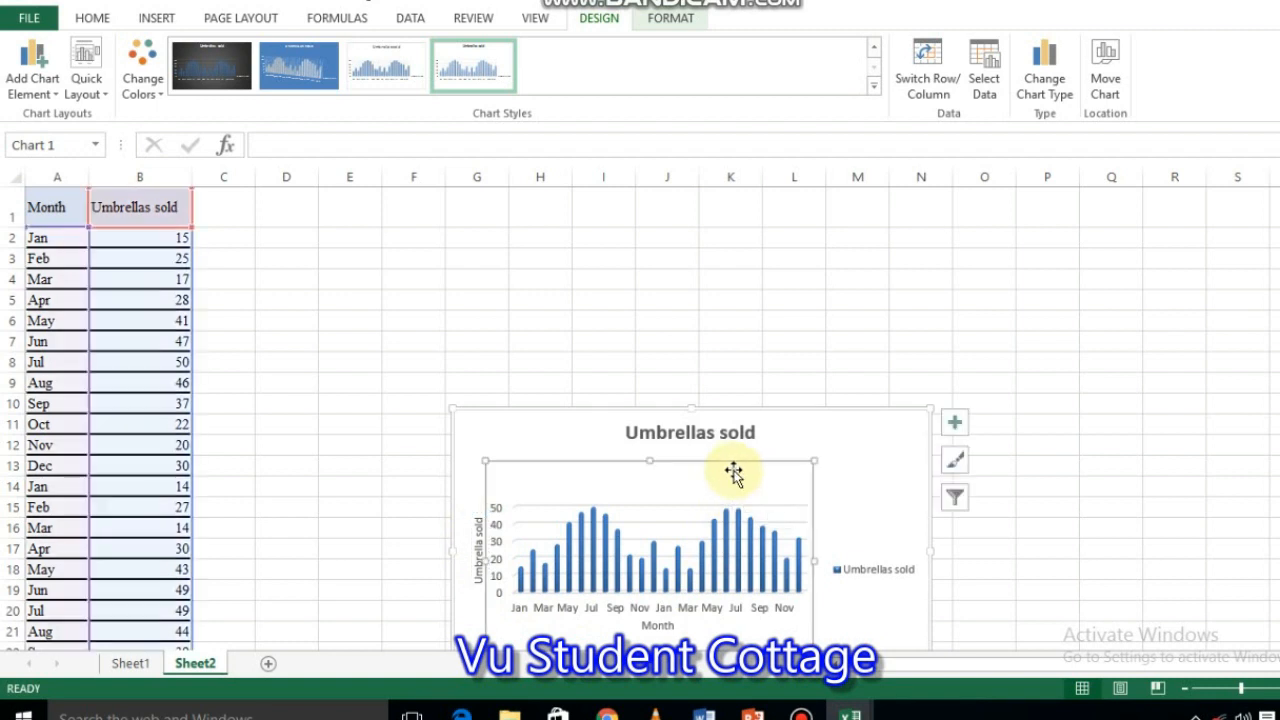
{"action": "left_click", "coordinate": [841, 441]}
{"action": "right_click", "coordinate": [841, 441]}
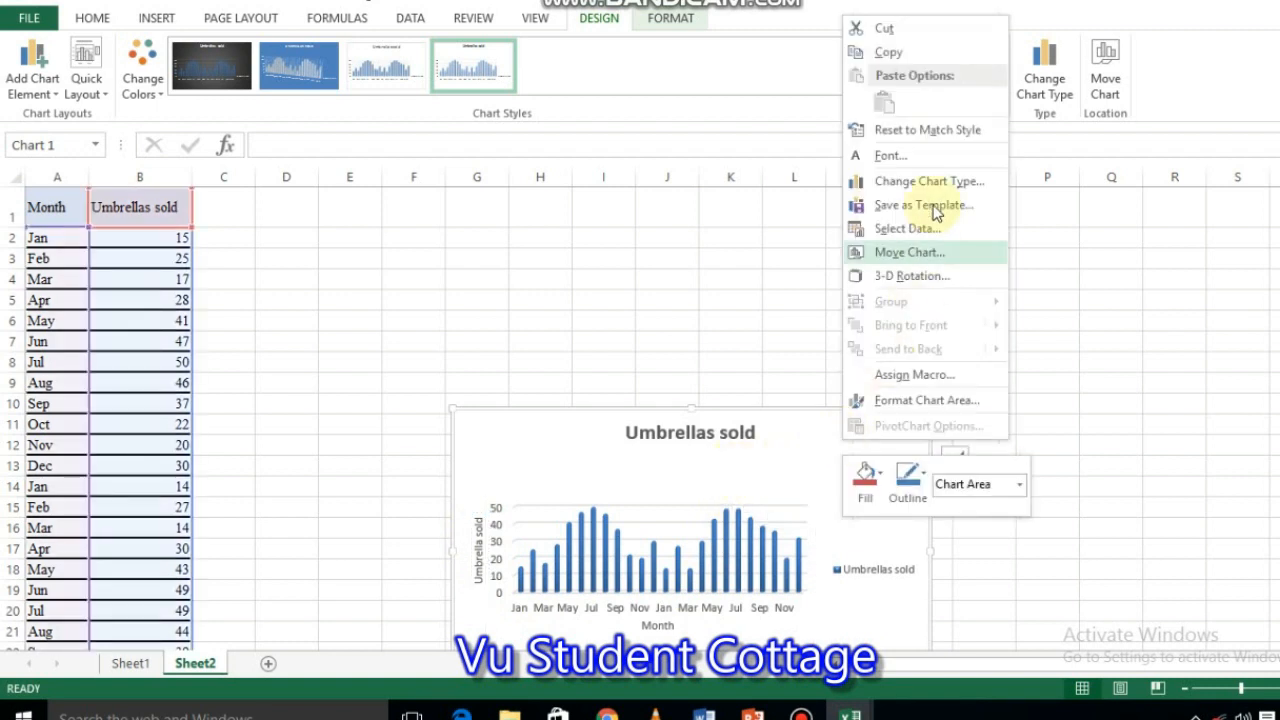
{"action": "left_click", "coordinate": [912, 54]}
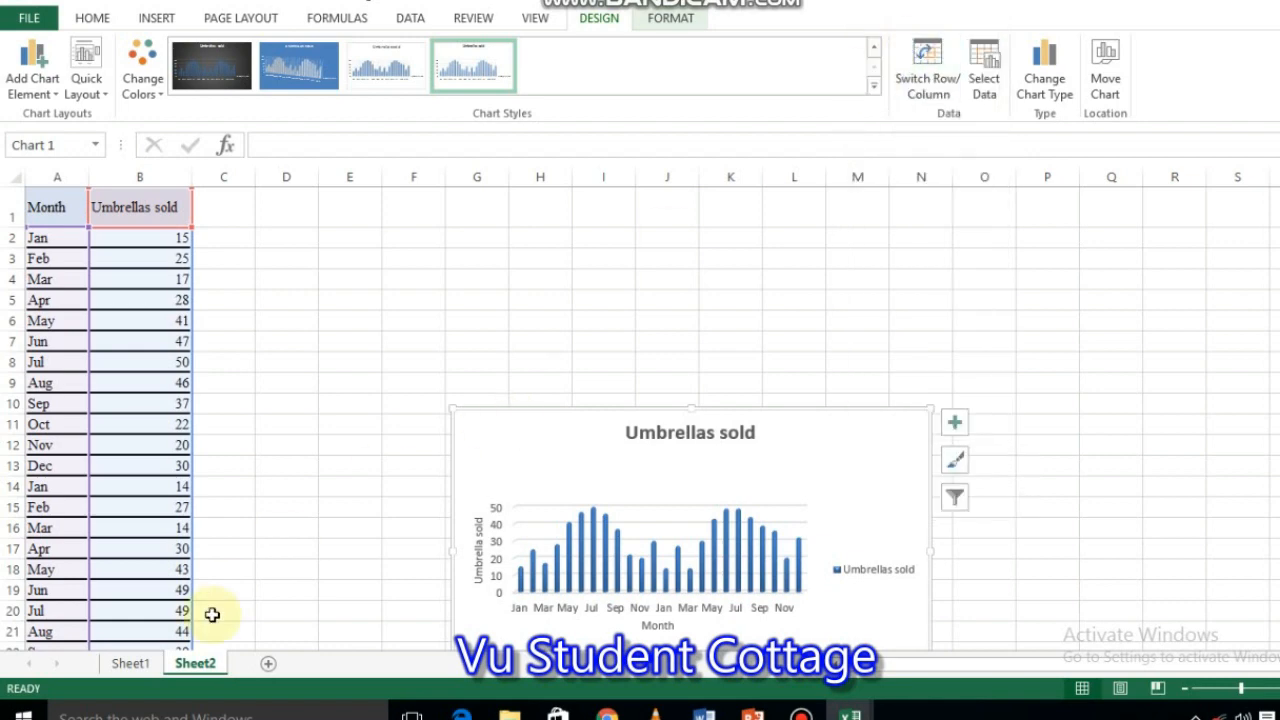
{"action": "left_click", "coordinate": [137, 667]}
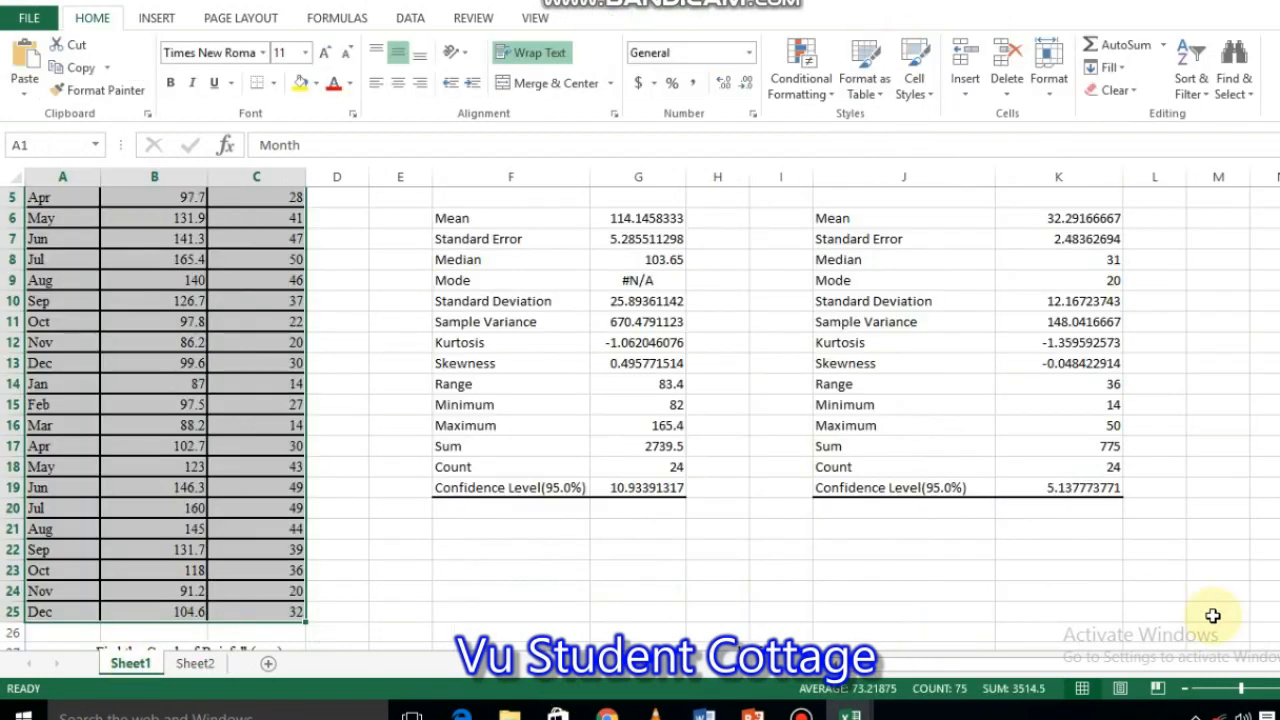
{"action": "scroll", "coordinate": [640, 420], "scroll_direction": "down", "scroll_amount": 5}
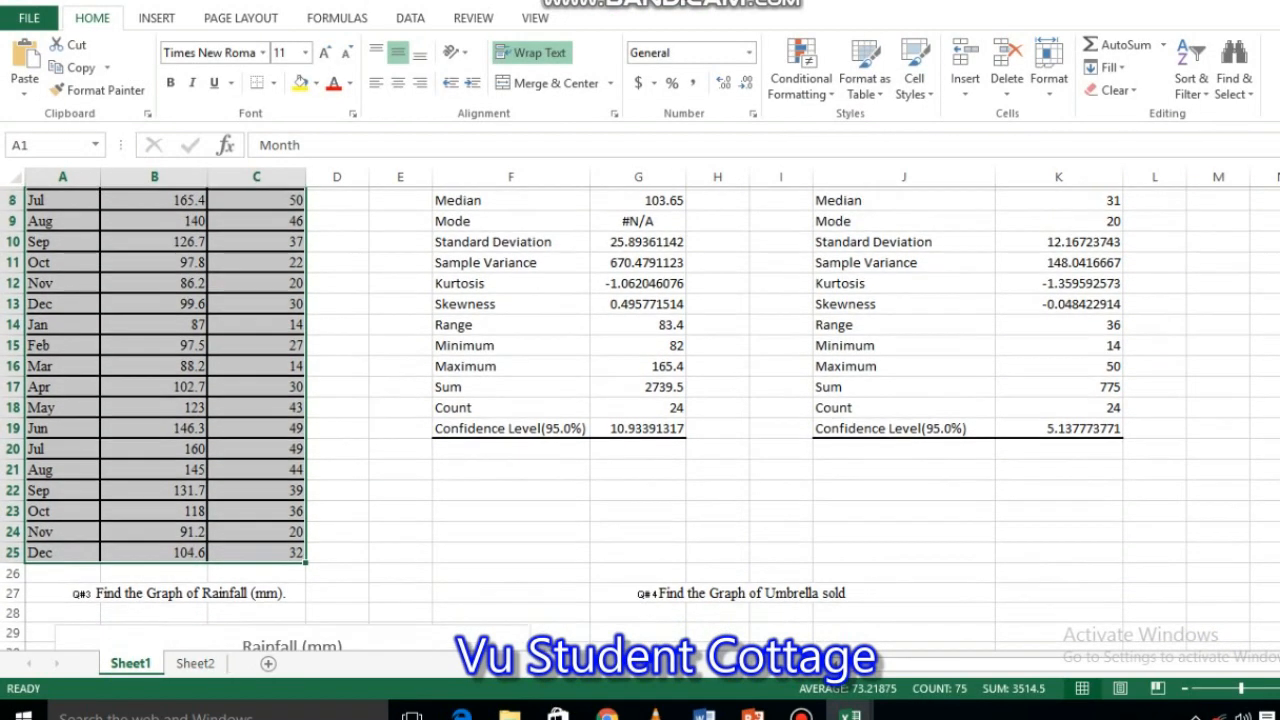
{"action": "scroll", "coordinate": [1000, 580], "scroll_direction": "down", "scroll_amount": 1}
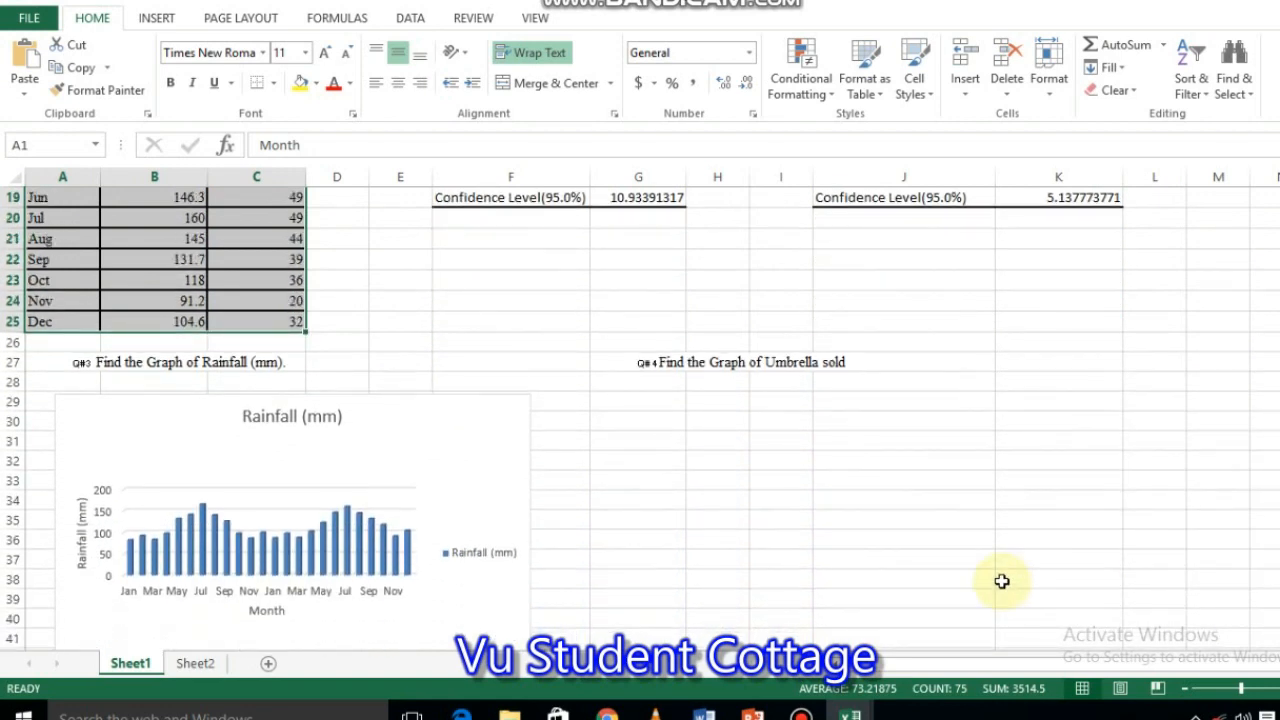
{"action": "left_click", "coordinate": [713, 400]}
{"action": "key", "text": "ctrl+v"}
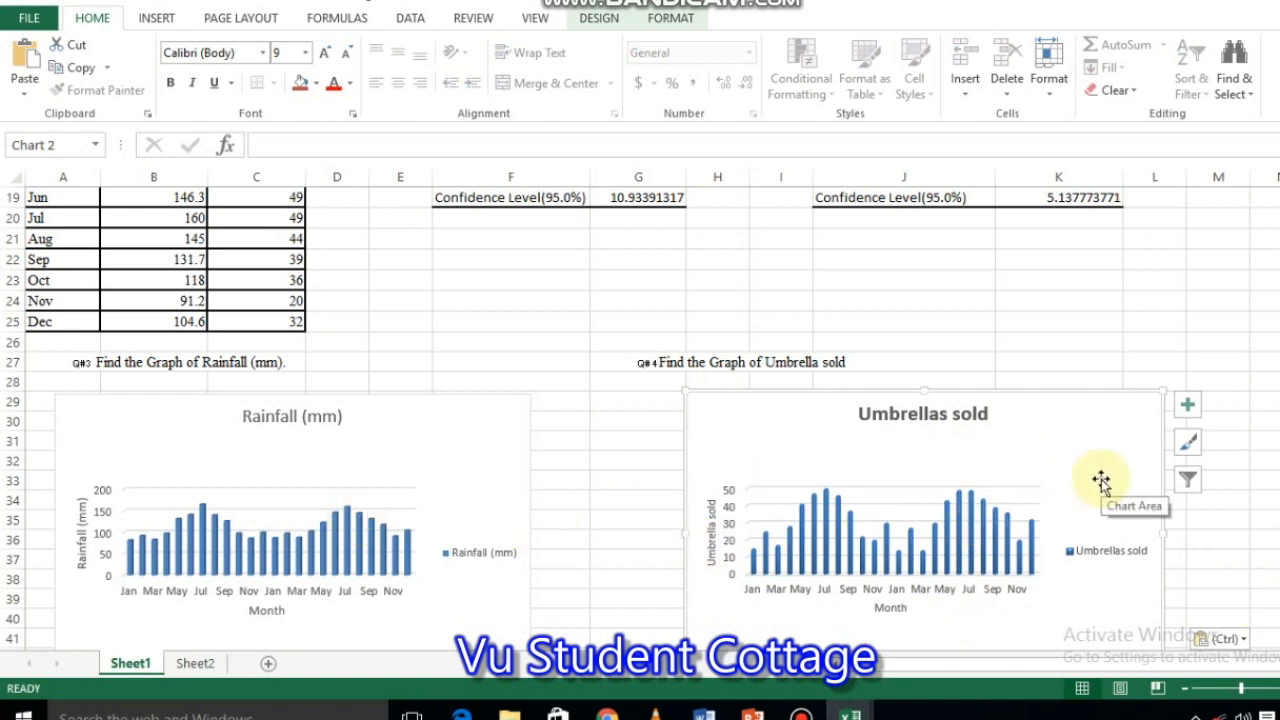
Copy the correlation coefficient question from the Word assignment document and paste it into cell A46 of Sheet1 in Excel, below the charts.
{"action": "scroll", "coordinate": [640, 418], "scroll_direction": "down", "scroll_amount": 3}
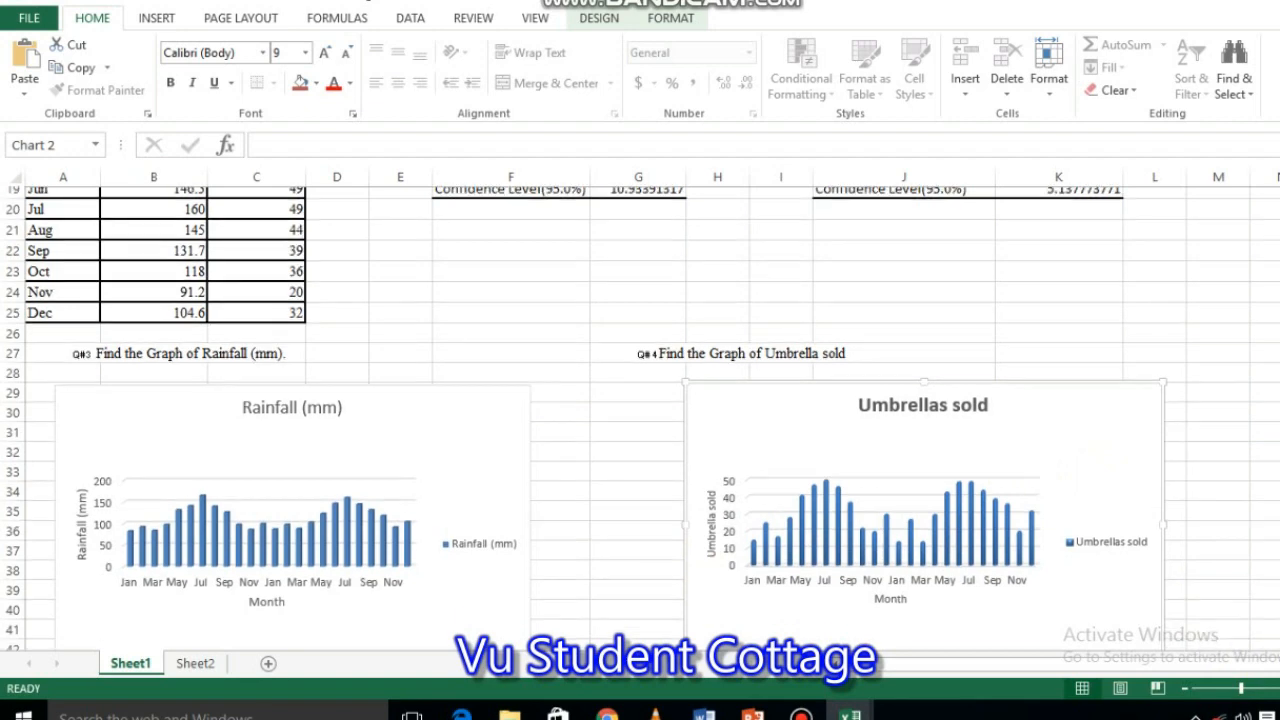
{"action": "scroll", "coordinate": [640, 418], "scroll_direction": "down", "scroll_amount": 3}
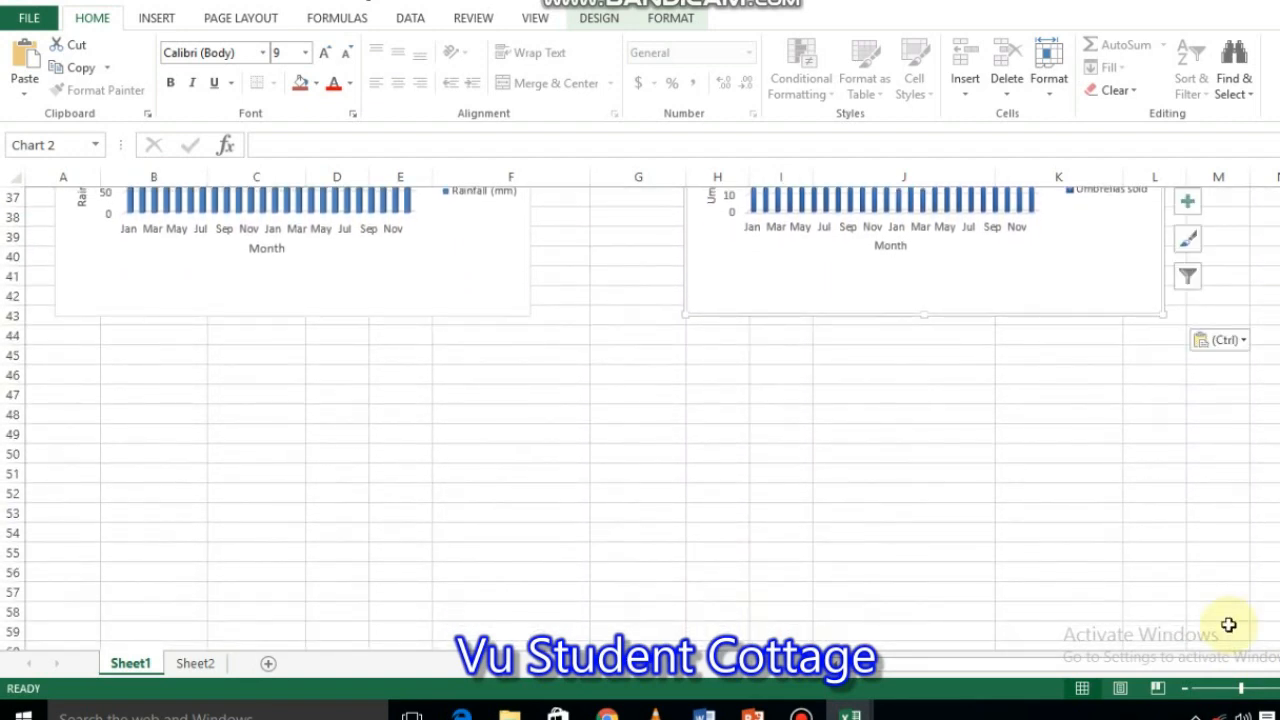
{"action": "mouse_move", "coordinate": [702, 712]}
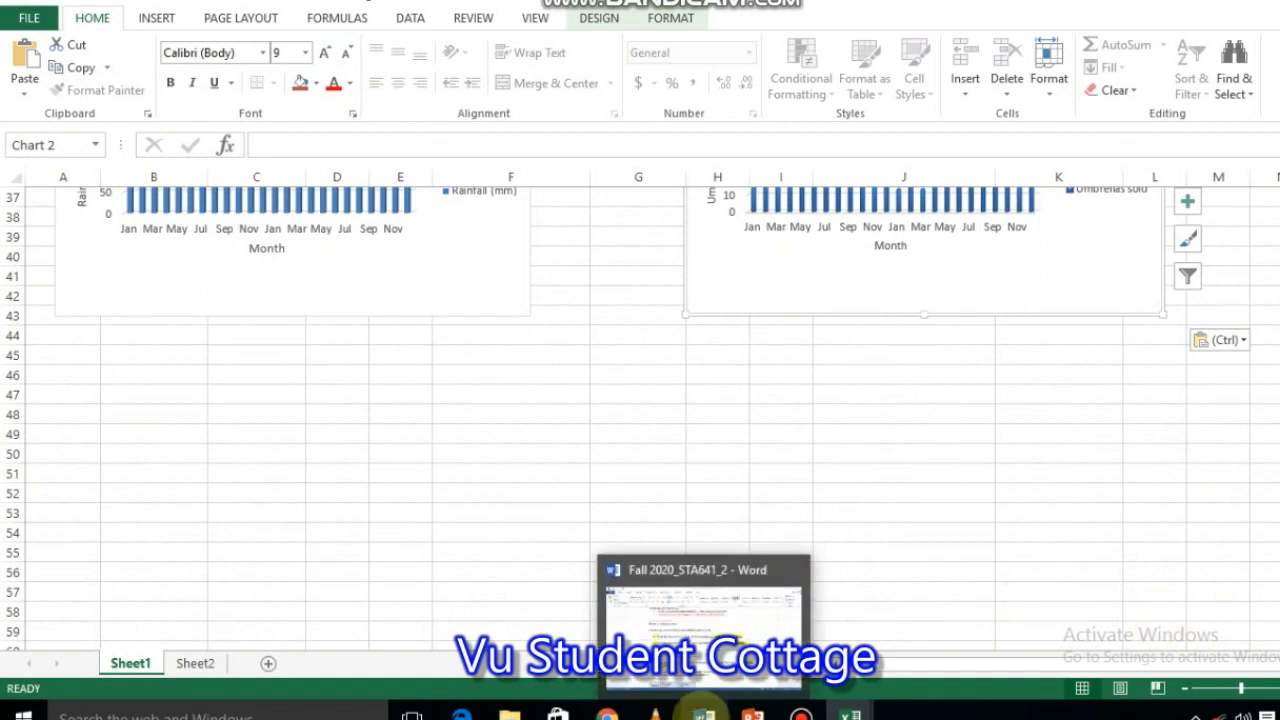
{"action": "left_click", "coordinate": [717, 628]}
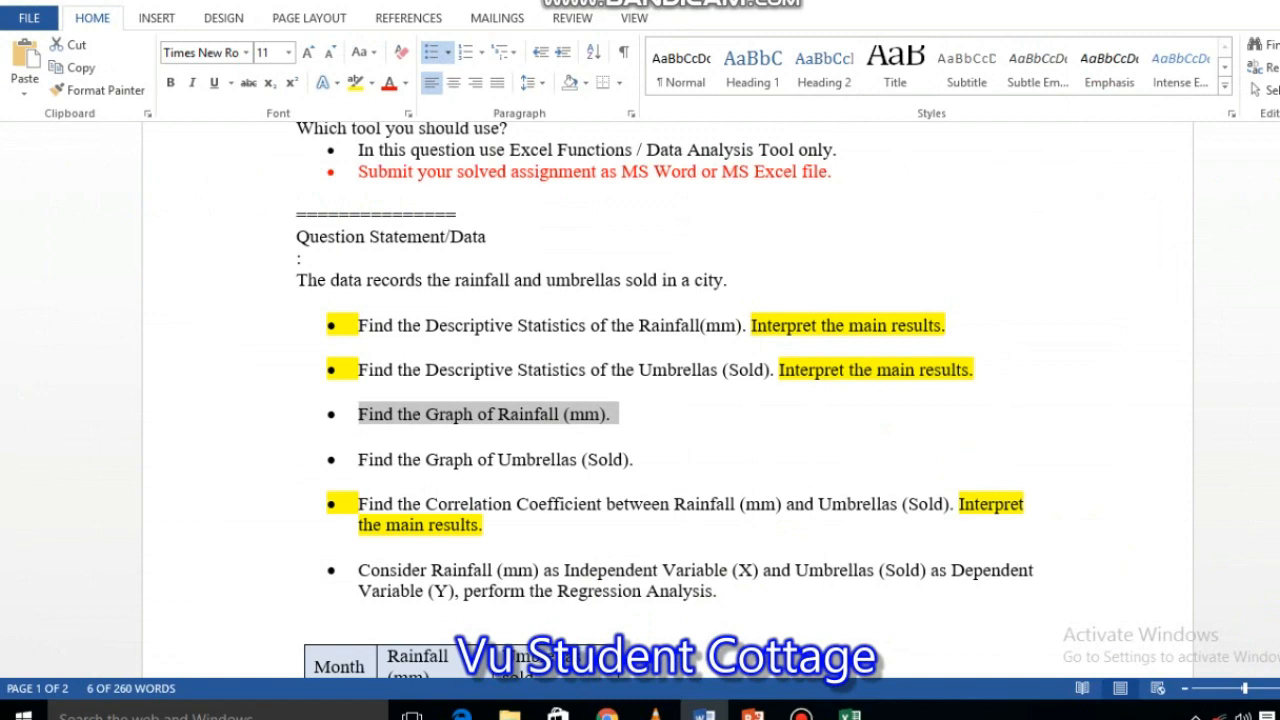
{"action": "scroll", "coordinate": [664, 400], "scroll_direction": "down", "scroll_amount": 3}
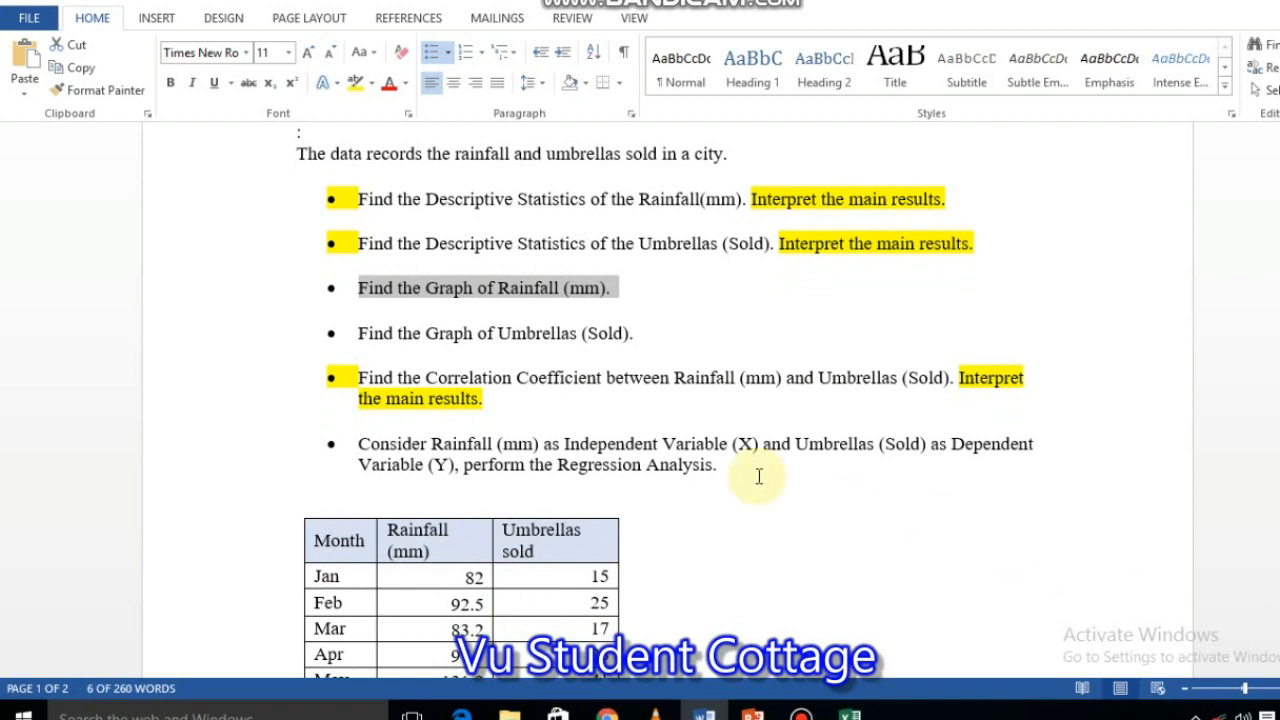
{"action": "left_click_drag", "start_coordinate": [357, 378], "coordinate": [477, 418]}
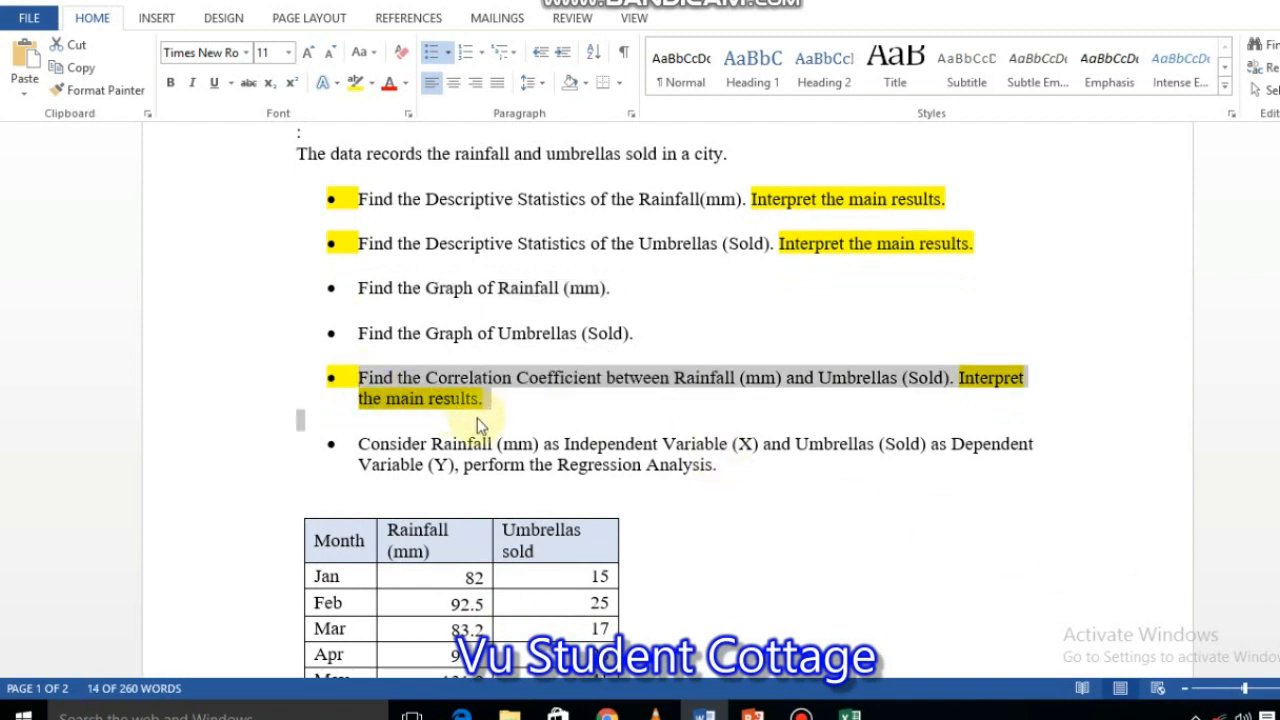
{"action": "left_click", "coordinate": [850, 712]}
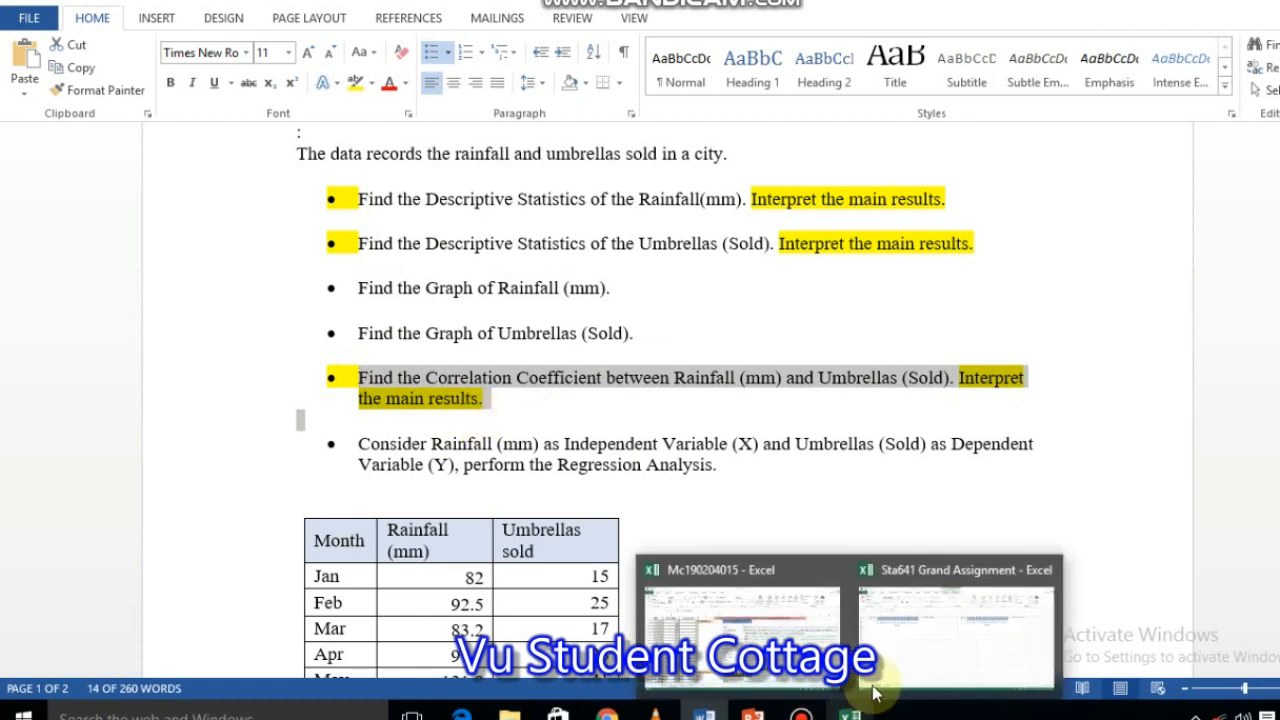
{"action": "left_click", "coordinate": [930, 625]}
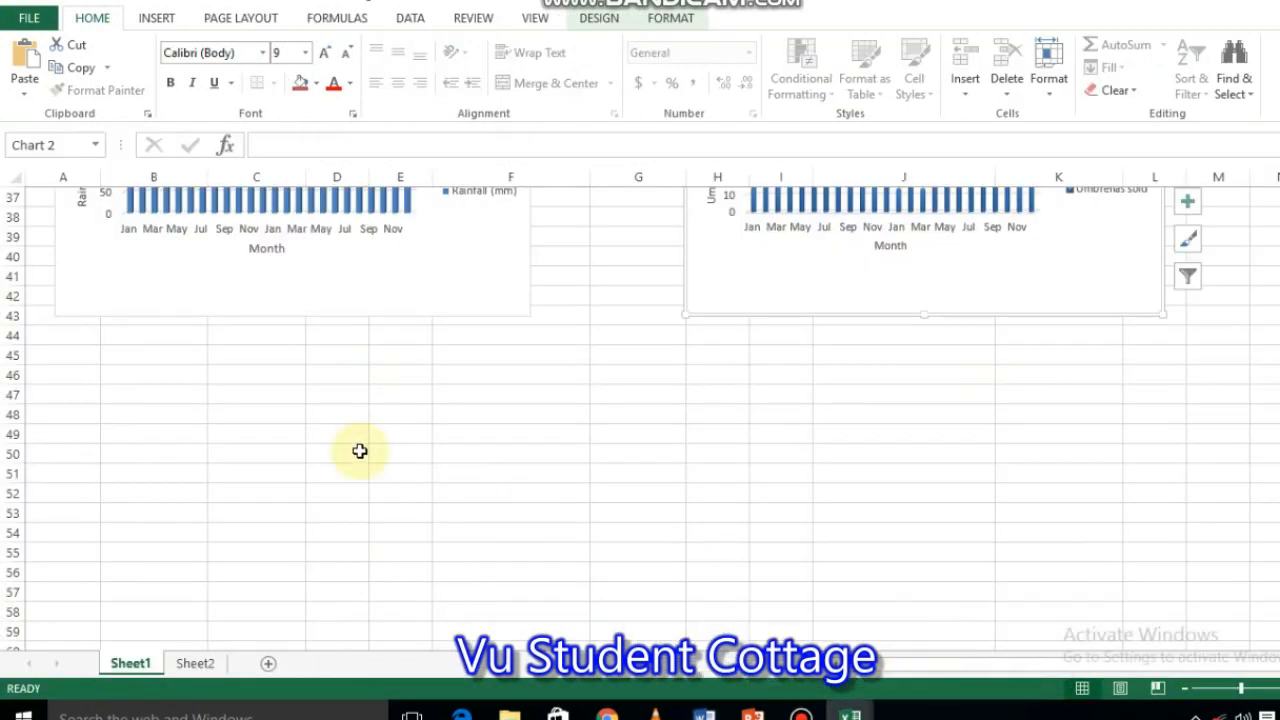
{"action": "left_click", "coordinate": [69, 374]}
{"action": "key", "text": "ctrl+v"}
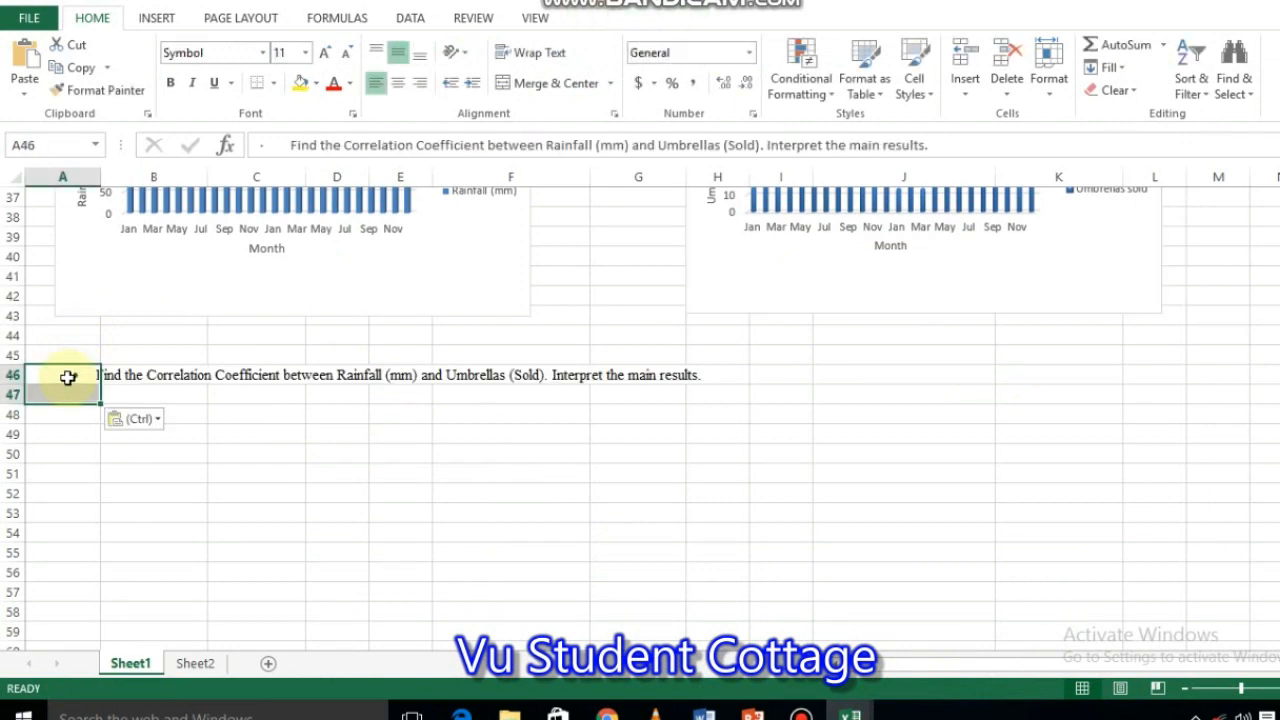
Replace the bullet before the pasted correlation question in A46 with the number "Q#5".
{"action": "left_click", "coordinate": [288, 145]}
{"action": "key", "text": "BackSpace"}
{"action": "key", "text": "BackSpace"}
{"action": "key", "text": "BackSpace"}
{"action": "key", "text": "BackSpace"}
{"action": "key", "text": "BackSpace"}
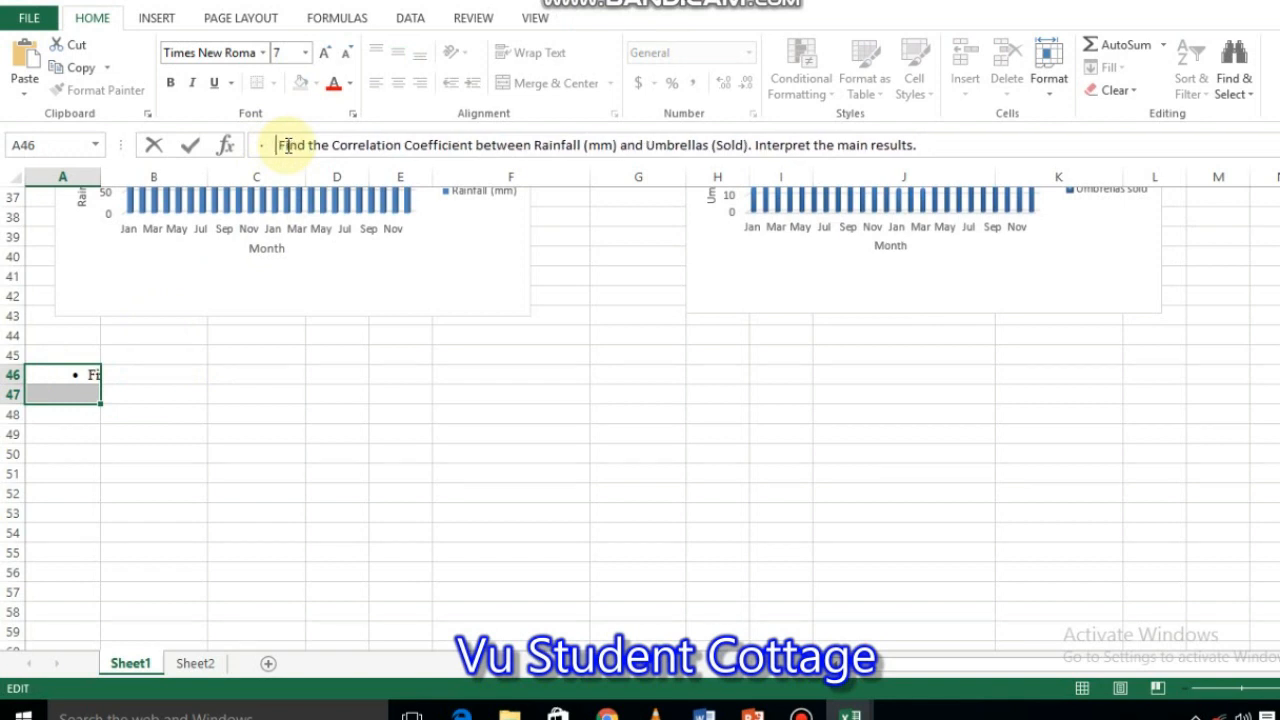
{"action": "key", "text": "BackSpace"}
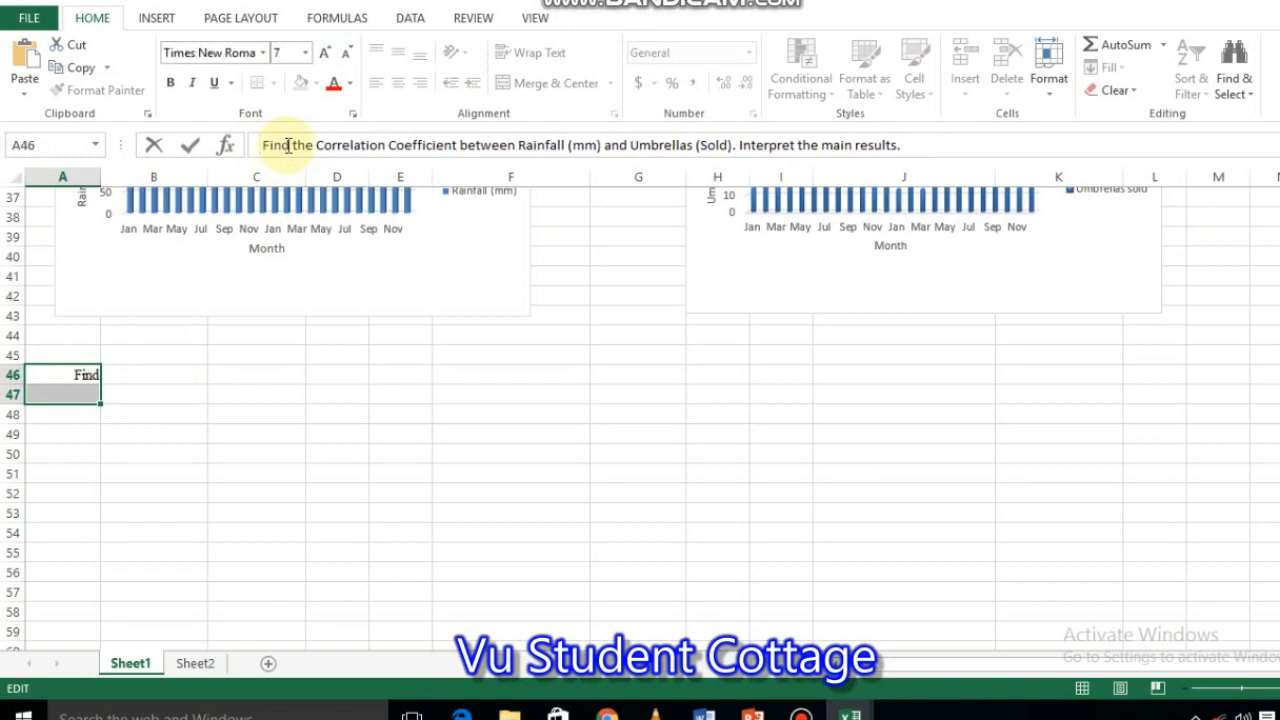
{"action": "type", "text": "Q"}
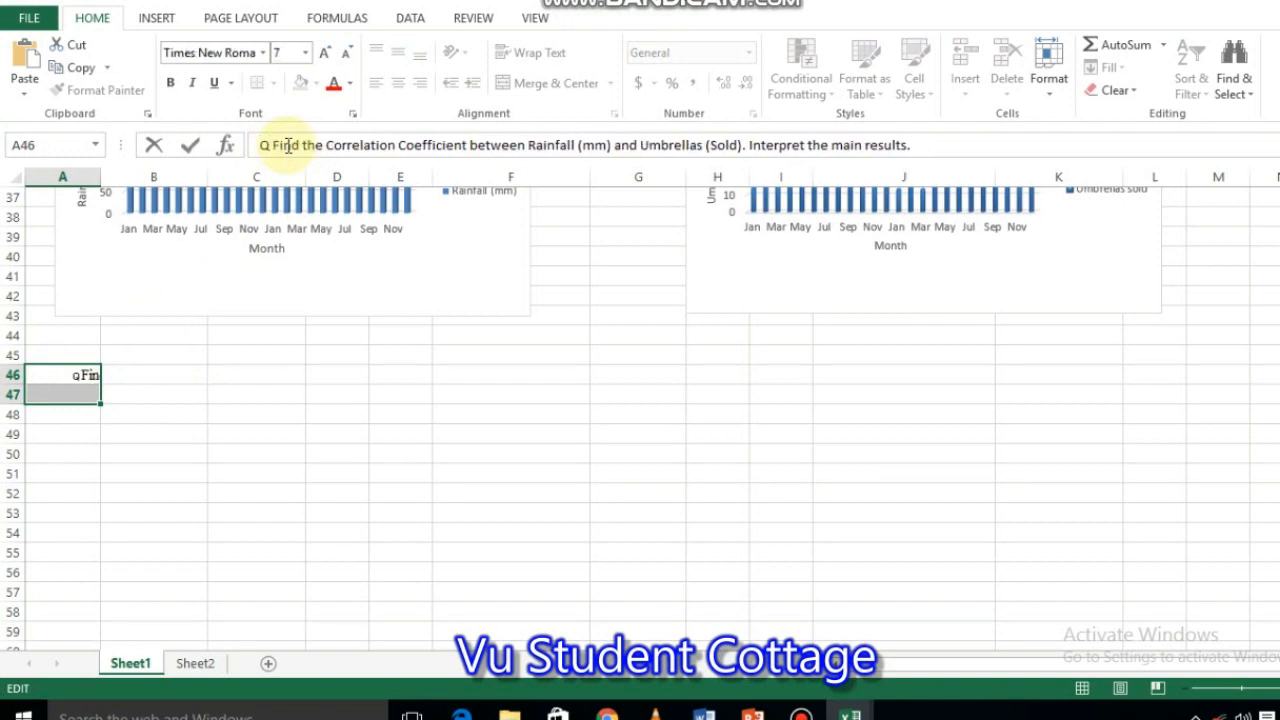
{"action": "type", "text": "#"}
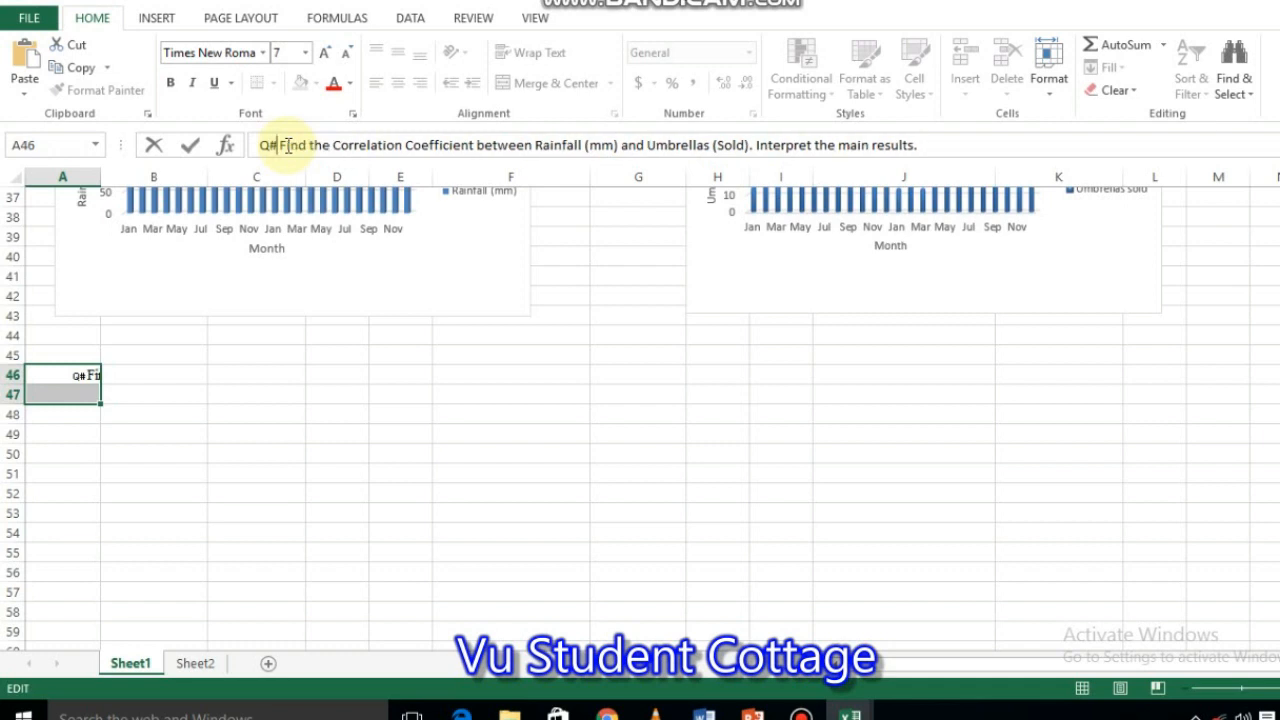
{"action": "type", "text": "5"}
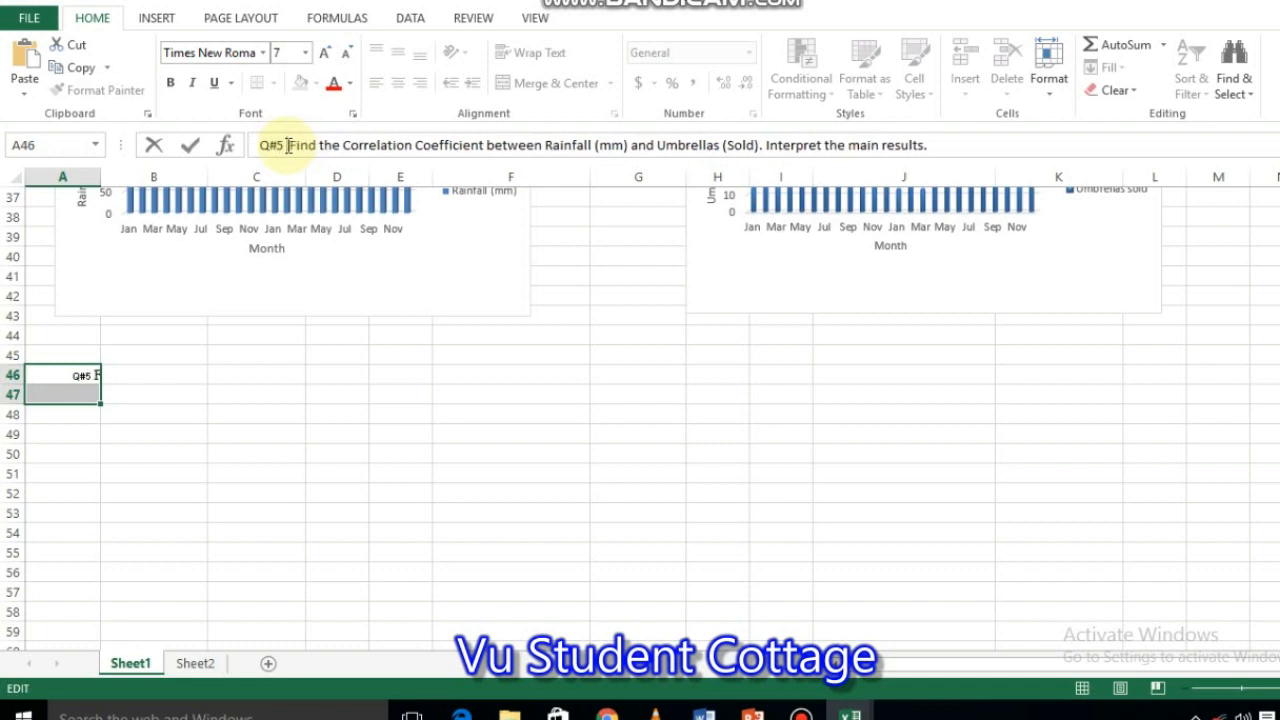
{"action": "left_click", "coordinate": [210, 450]}
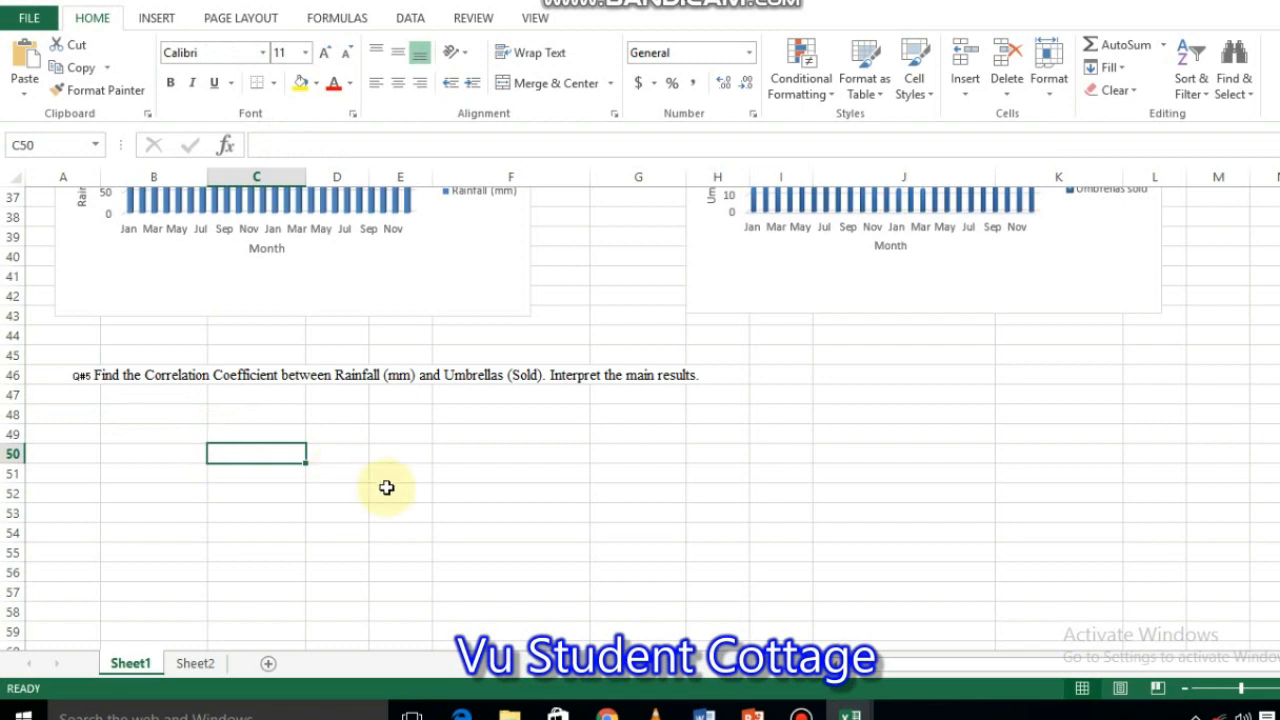
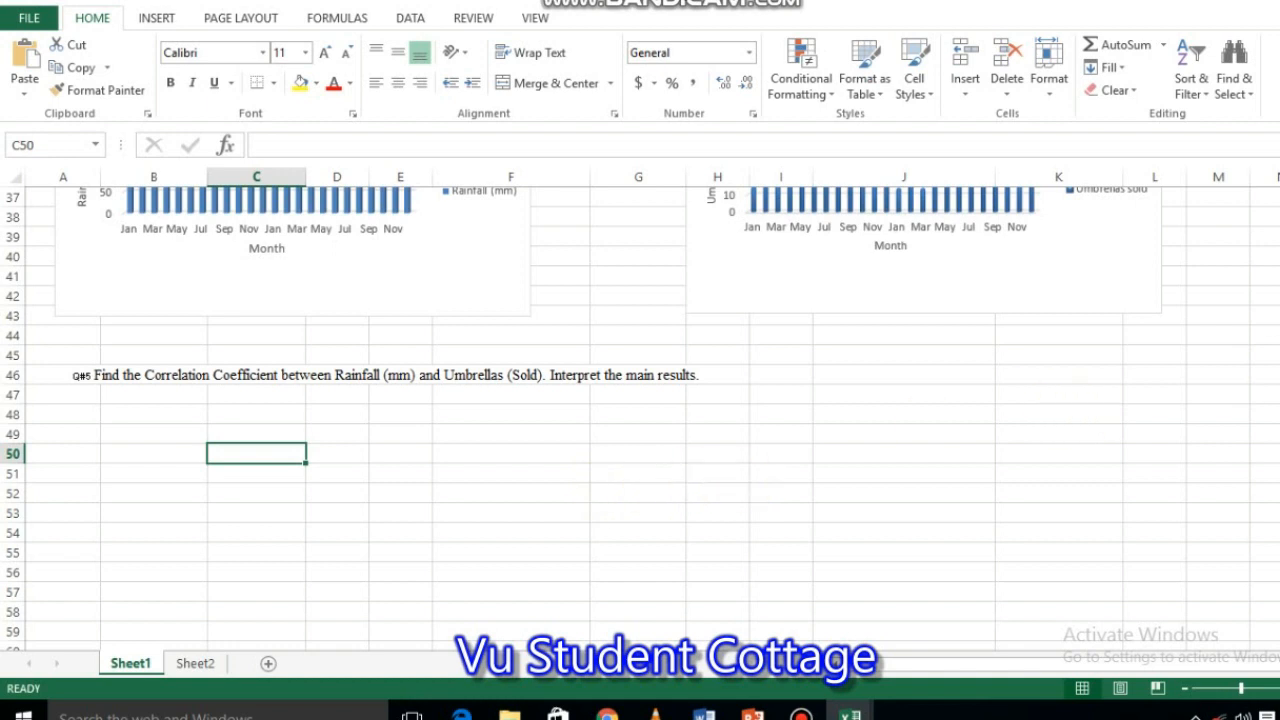
Start the Correlation data analysis tool for the Rainfall (mm) and Umbrellas sold columns.
{"action": "scroll", "coordinate": [1088, 266], "scroll_direction": "up", "scroll_amount": 12}
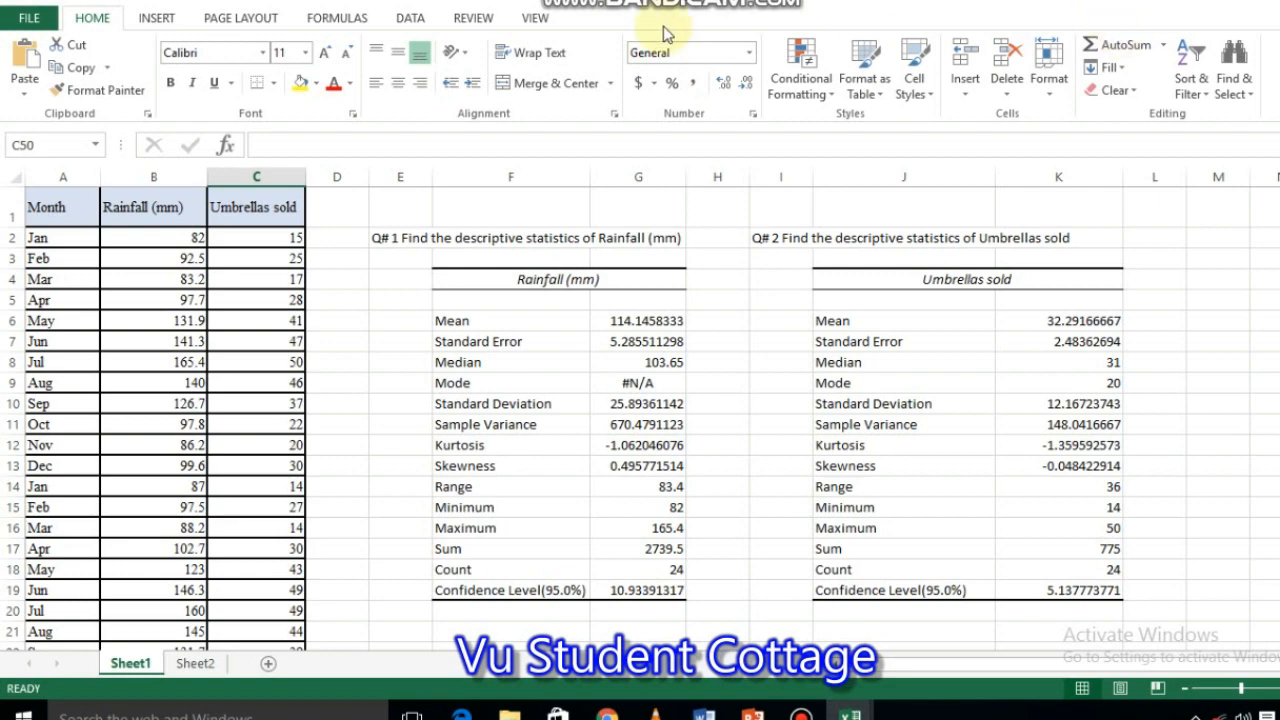
{"action": "left_click", "coordinate": [135, 207]}
{"action": "left_click_drag", "start_coordinate": [166, 248], "coordinate": [268, 614]}
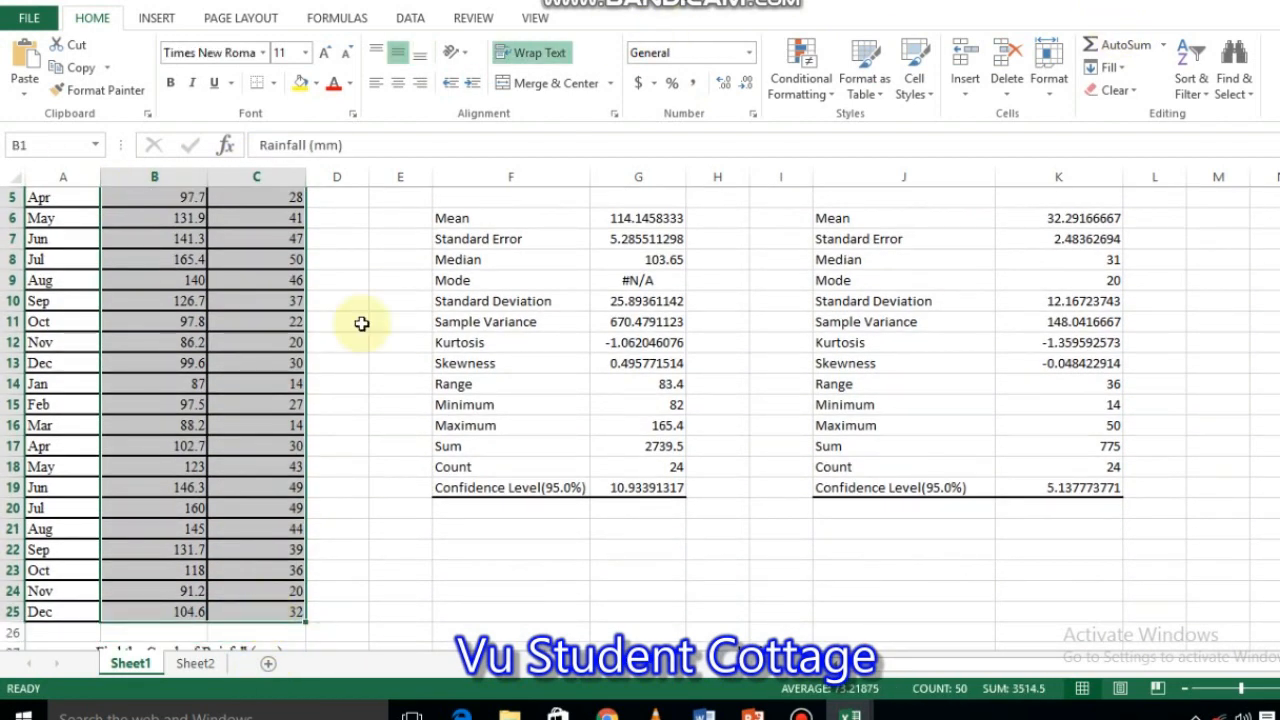
{"action": "left_click", "coordinate": [412, 19]}
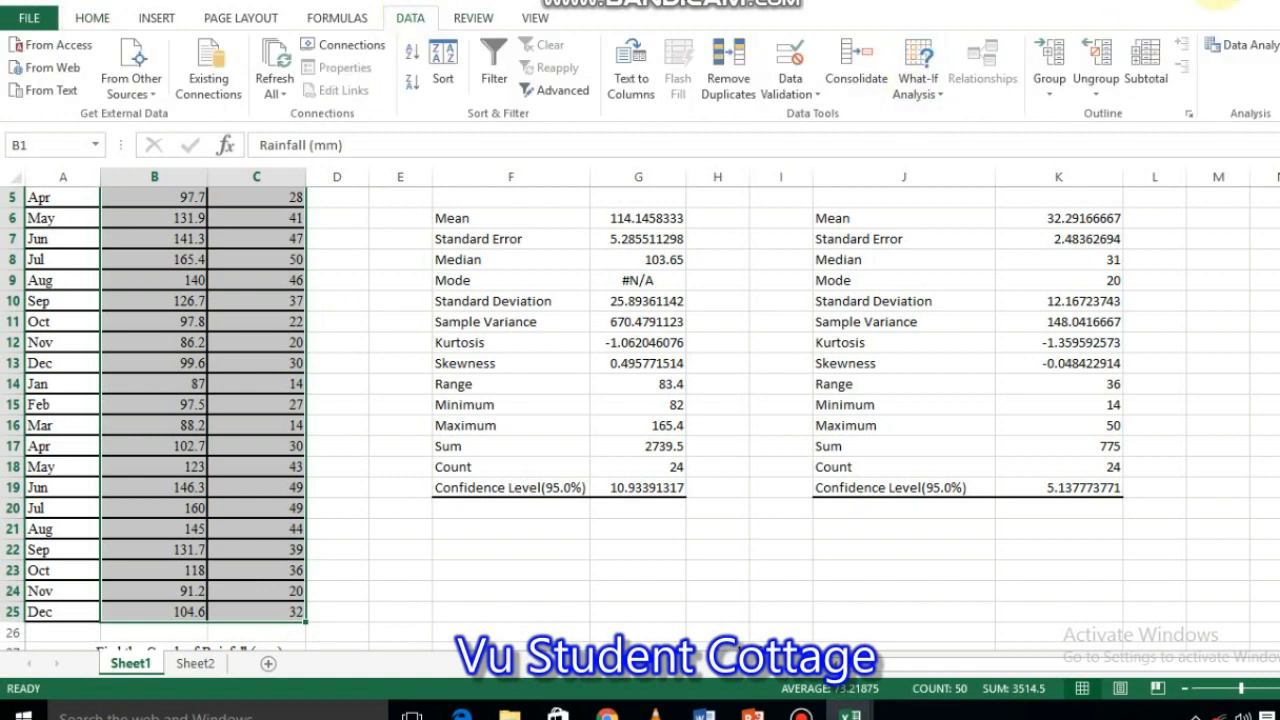
{"action": "left_click", "coordinate": [1272, 56]}
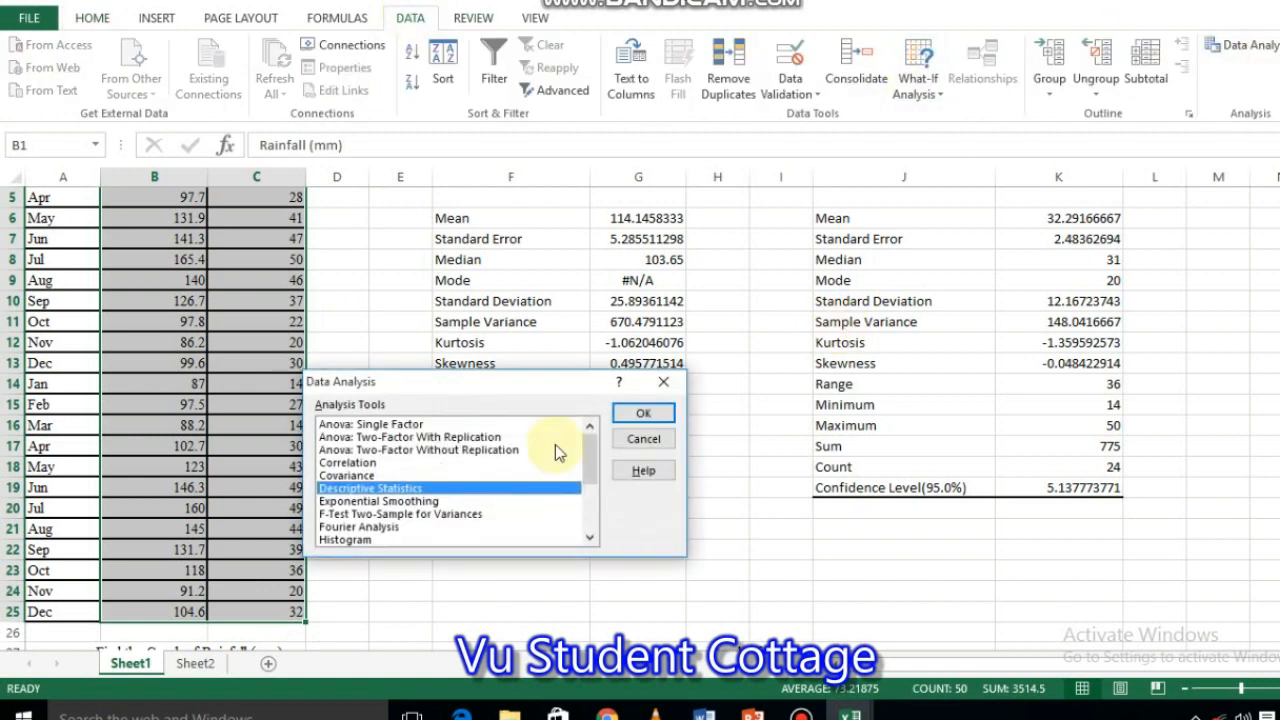
{"action": "left_click", "coordinate": [398, 463]}
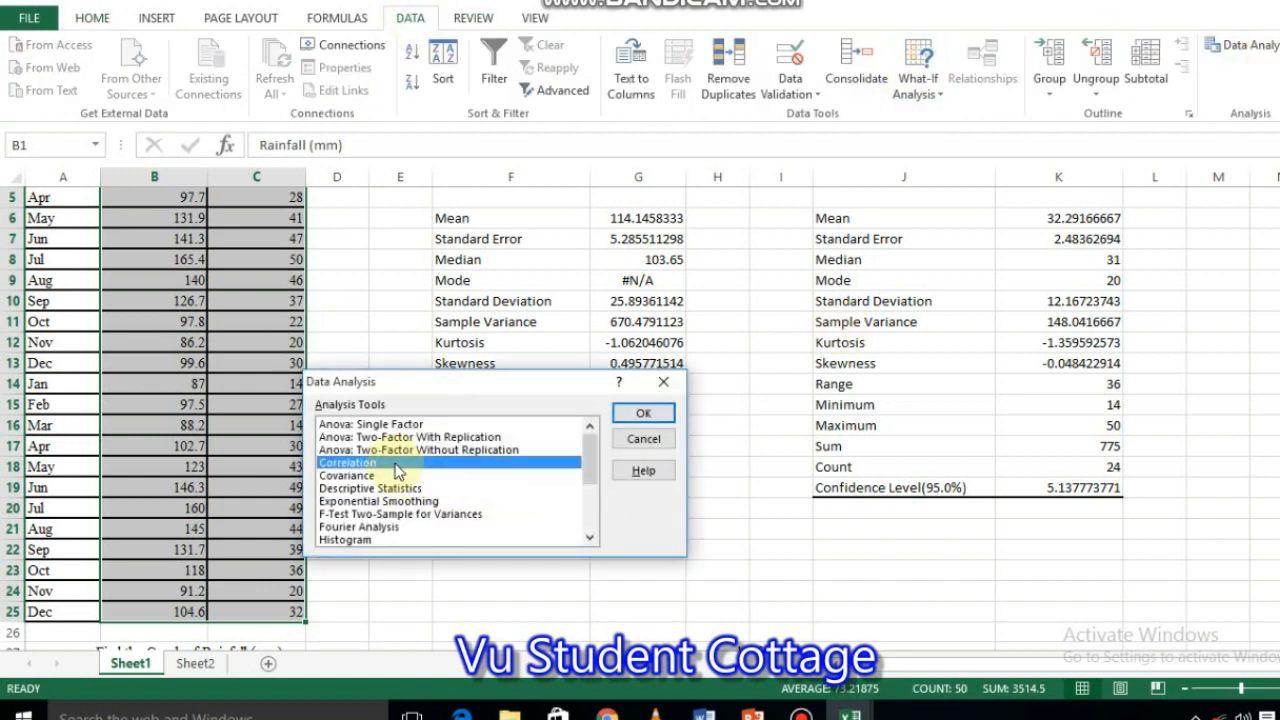
{"action": "left_click", "coordinate": [641, 414]}
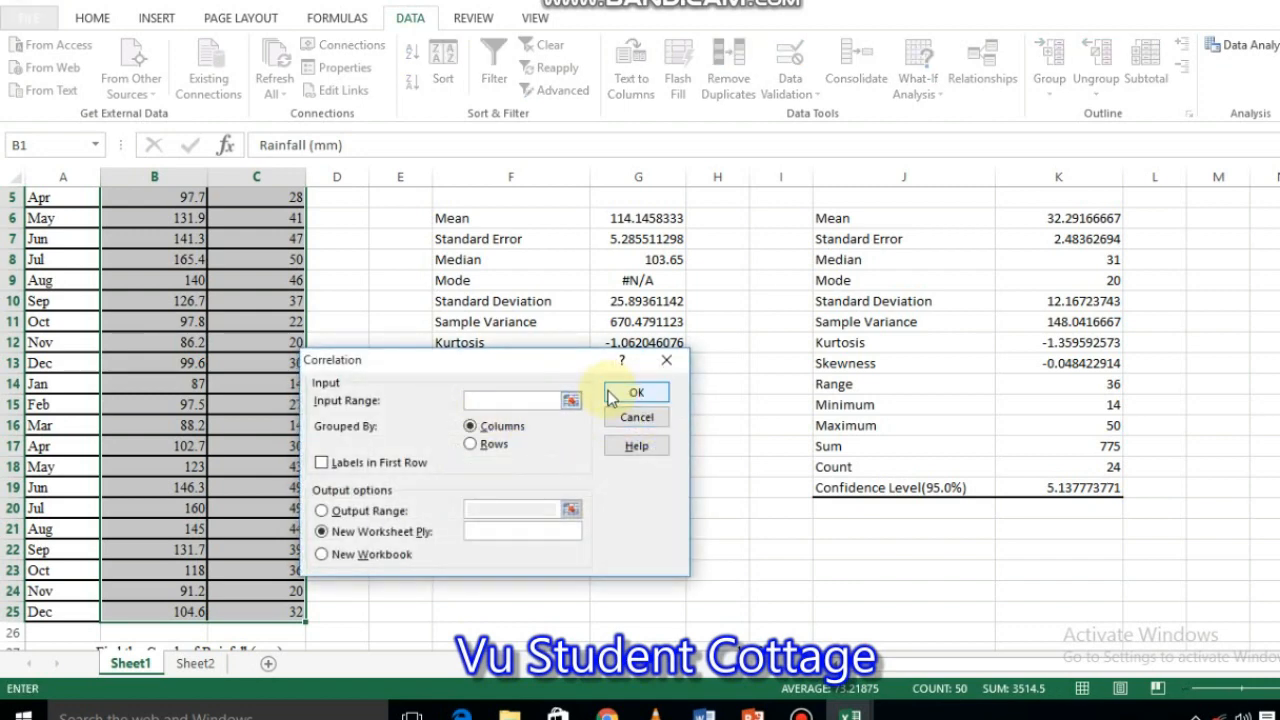
Set the correlation input range to $B$1:$C$25, covering both data columns with their headers.
{"action": "left_click", "coordinate": [570, 400]}
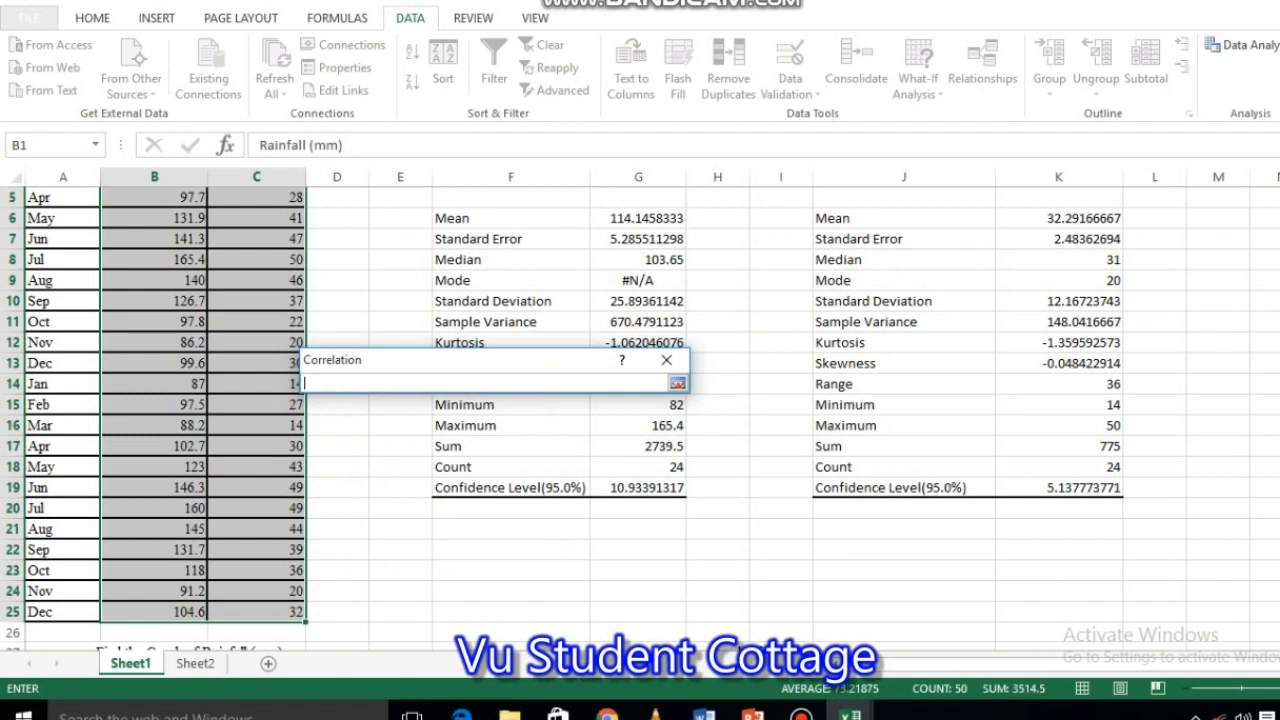
{"action": "scroll", "coordinate": [640, 410], "scroll_direction": "up", "scroll_amount": 2}
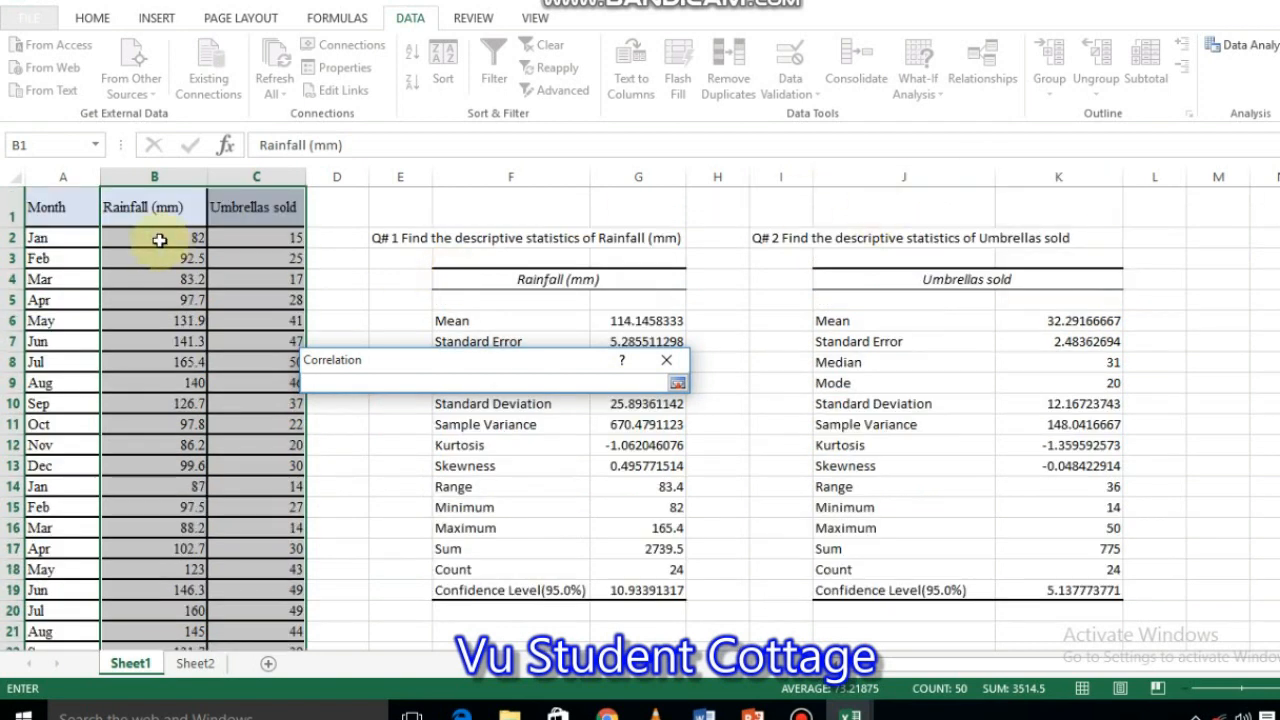
{"action": "left_click_drag", "start_coordinate": [110, 200], "coordinate": [237, 477]}
{"action": "mouse_move", "coordinate": [229, 590]}
{"action": "left_mouse_down"}
{"action": "mouse_move", "coordinate": [243, 680]}
{"action": "mouse_move", "coordinate": [237, 570]}
{"action": "left_mouse_up"}
{"action": "left_click", "coordinate": [362, 553]}
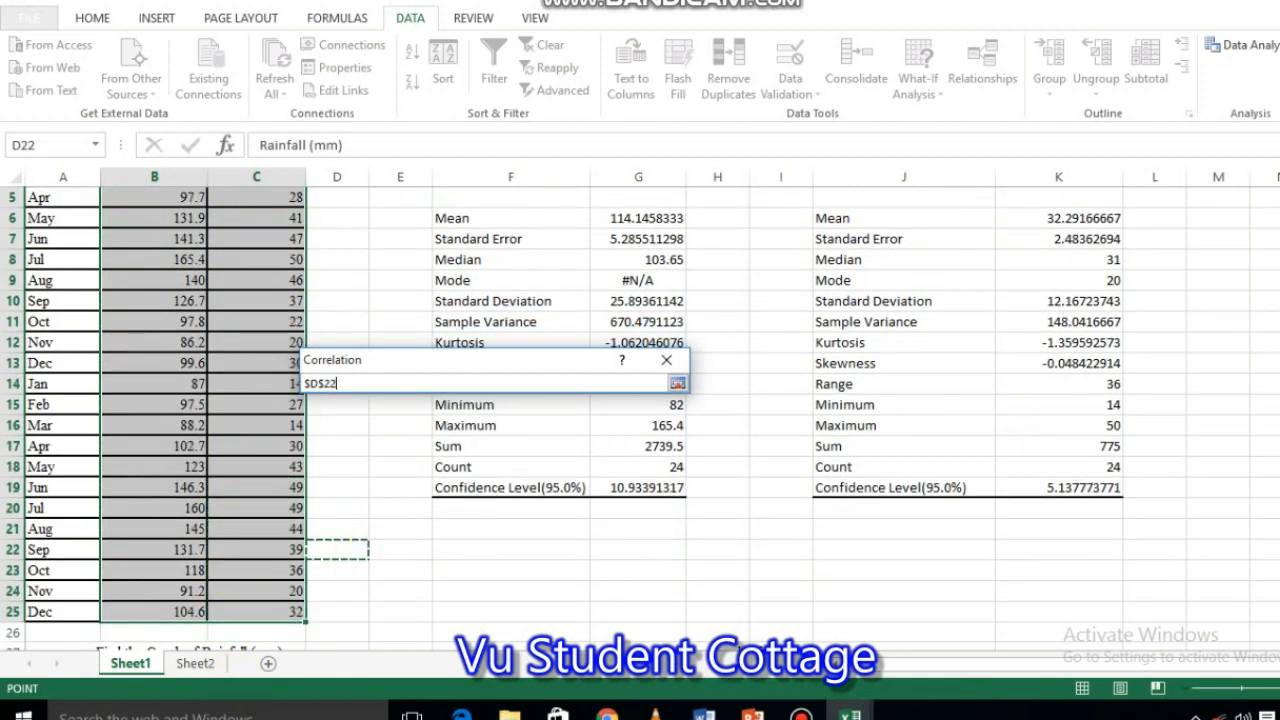
{"action": "scroll", "coordinate": [830, 305], "scroll_direction": "up", "scroll_amount": 2}
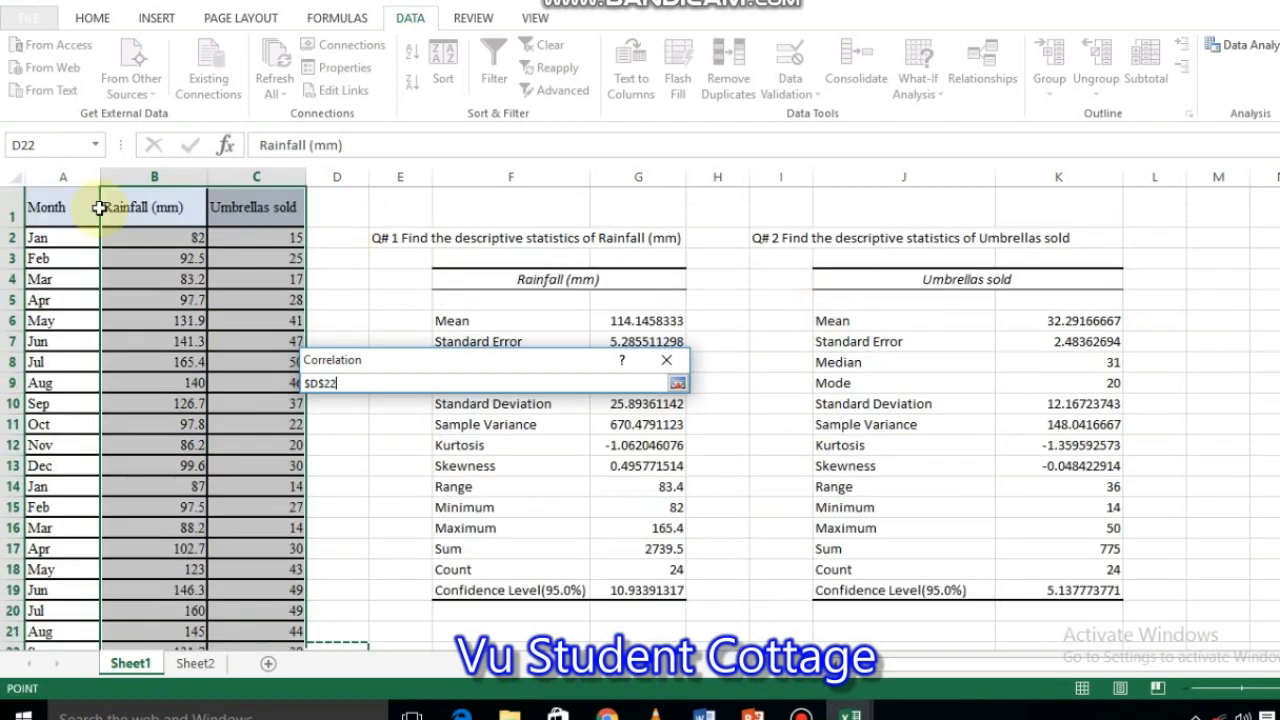
{"action": "left_click_drag", "start_coordinate": [113, 199], "coordinate": [298, 614]}
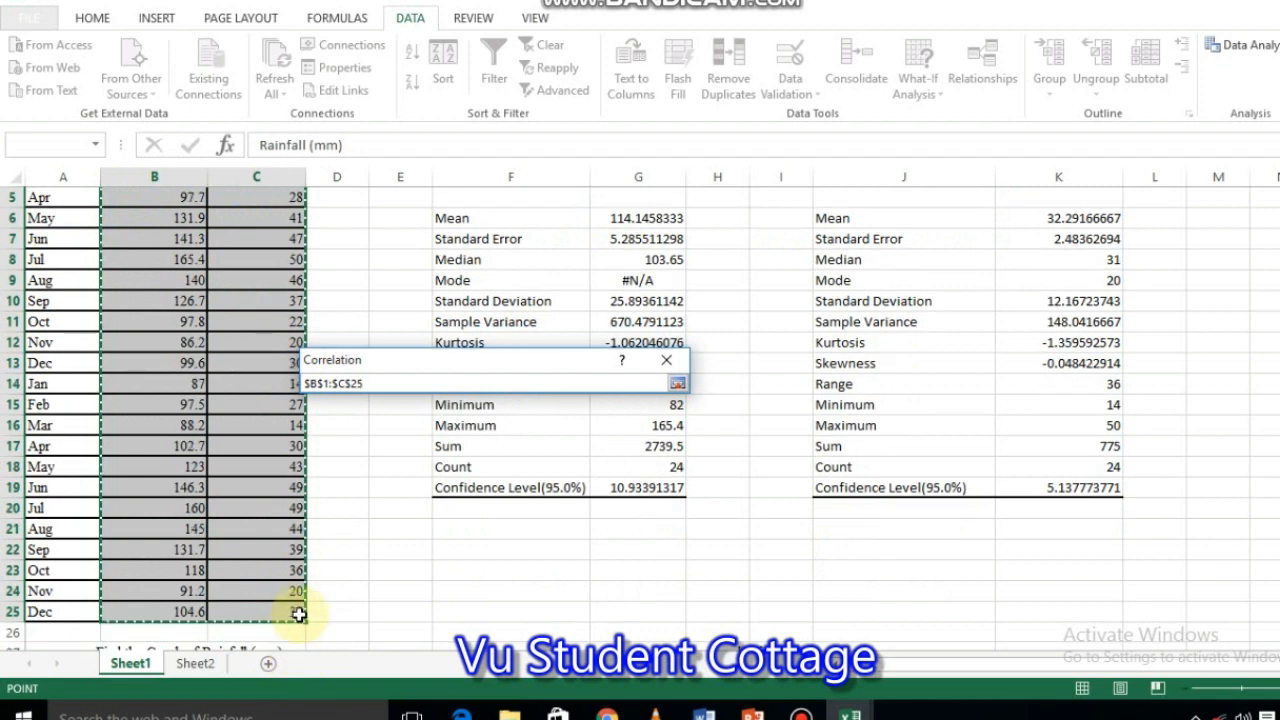
{"action": "left_click", "coordinate": [677, 384]}
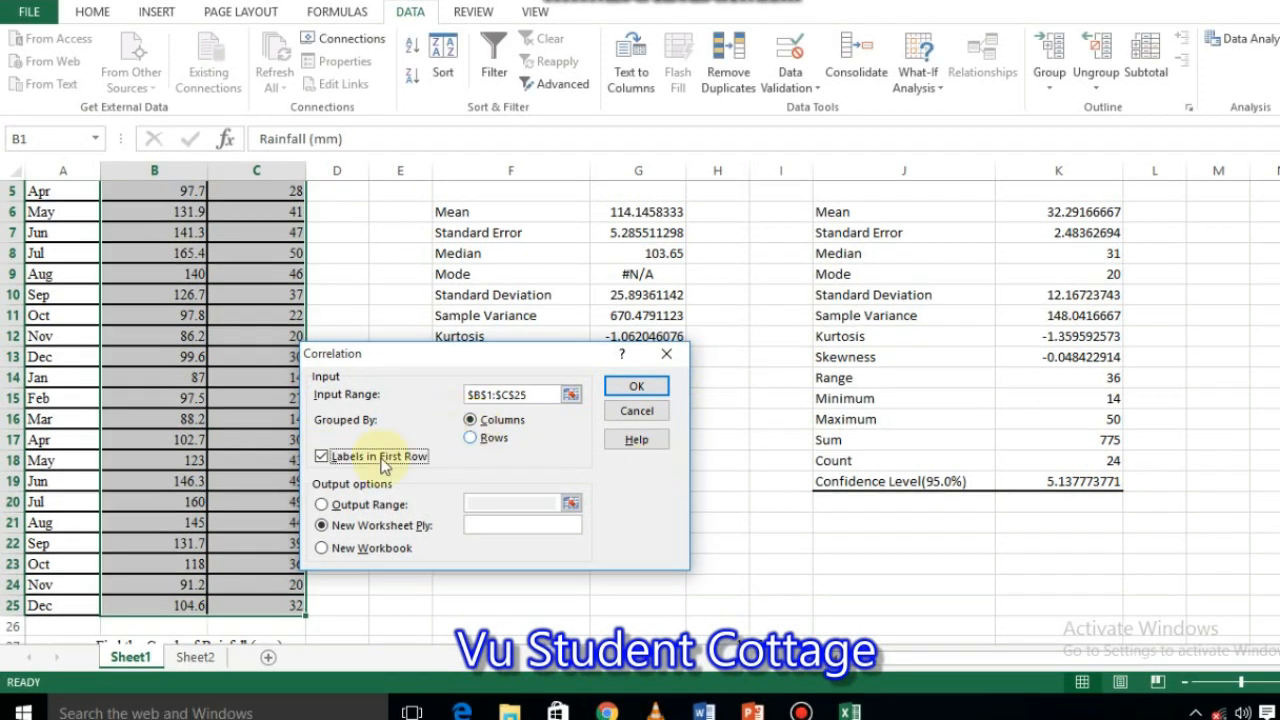
Generate the correlation table on a new worksheet using labels in the first row, and widen its columns to fit their text.
{"action": "left_click", "coordinate": [321, 462]}
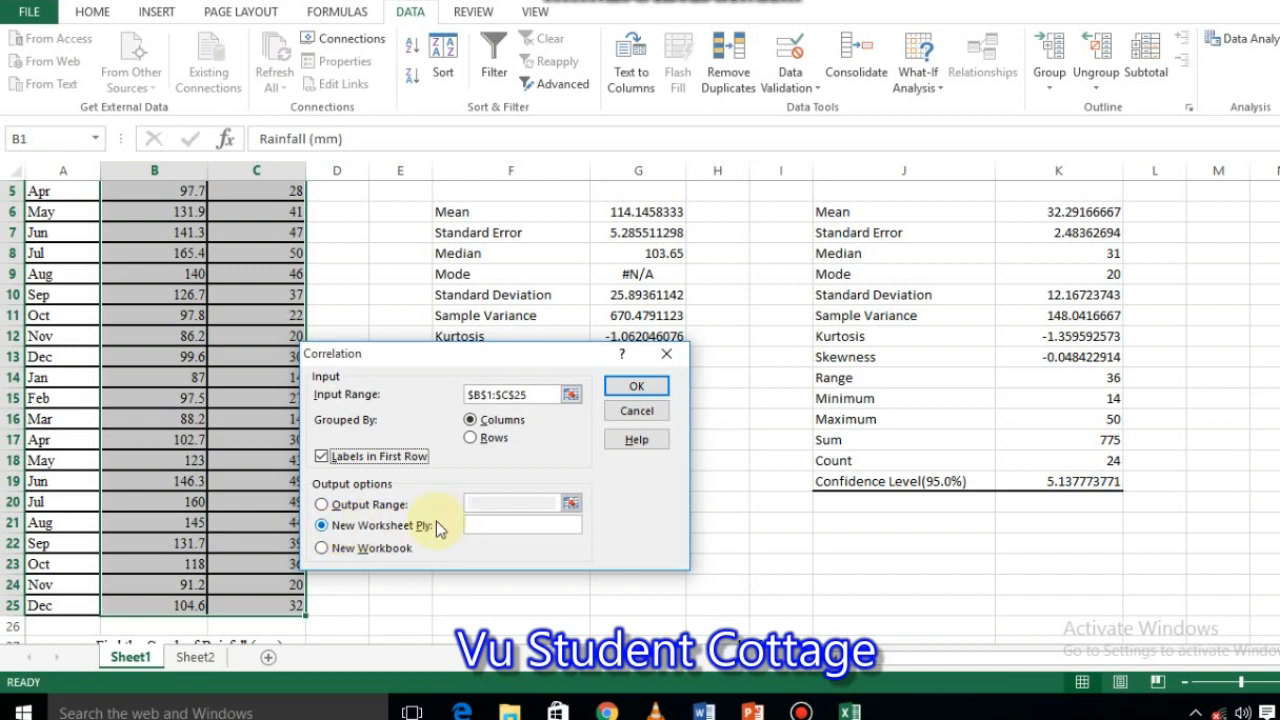
{"action": "left_click", "coordinate": [657, 387]}
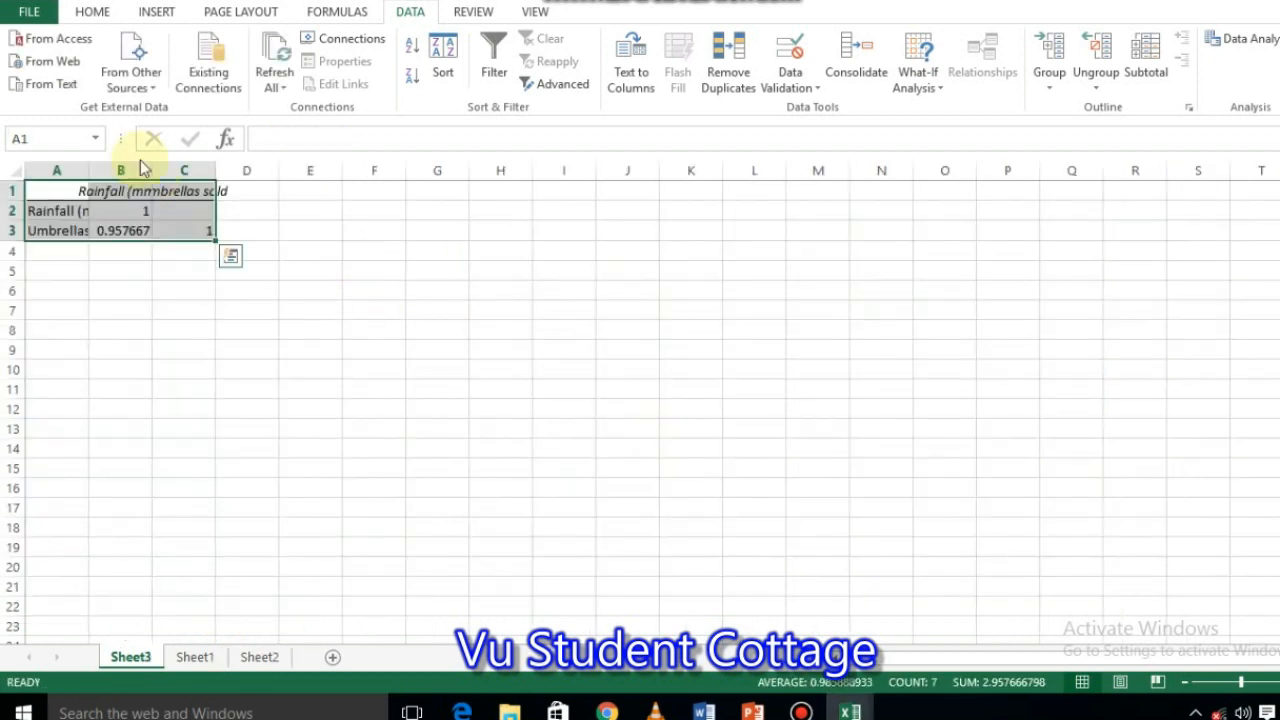
{"action": "left_click_drag", "start_coordinate": [151, 170], "coordinate": [356, 171]}
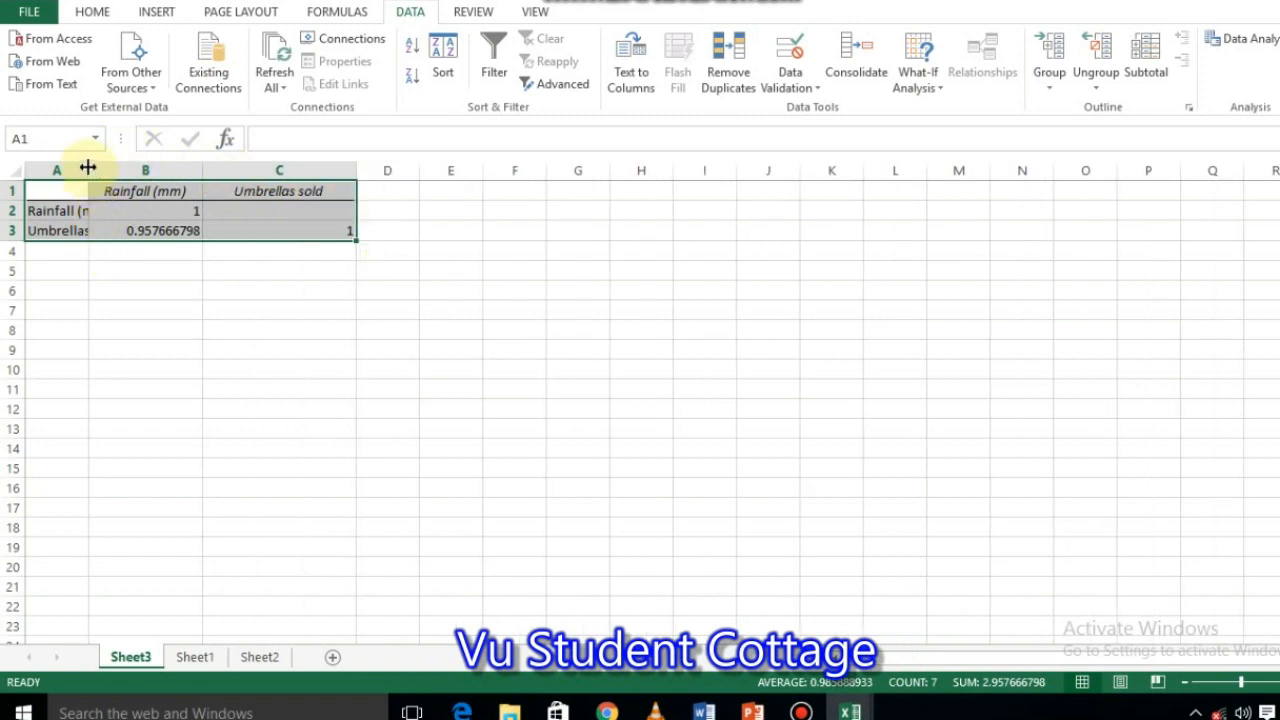
{"action": "left_click_drag", "start_coordinate": [89, 170], "coordinate": [141, 178]}
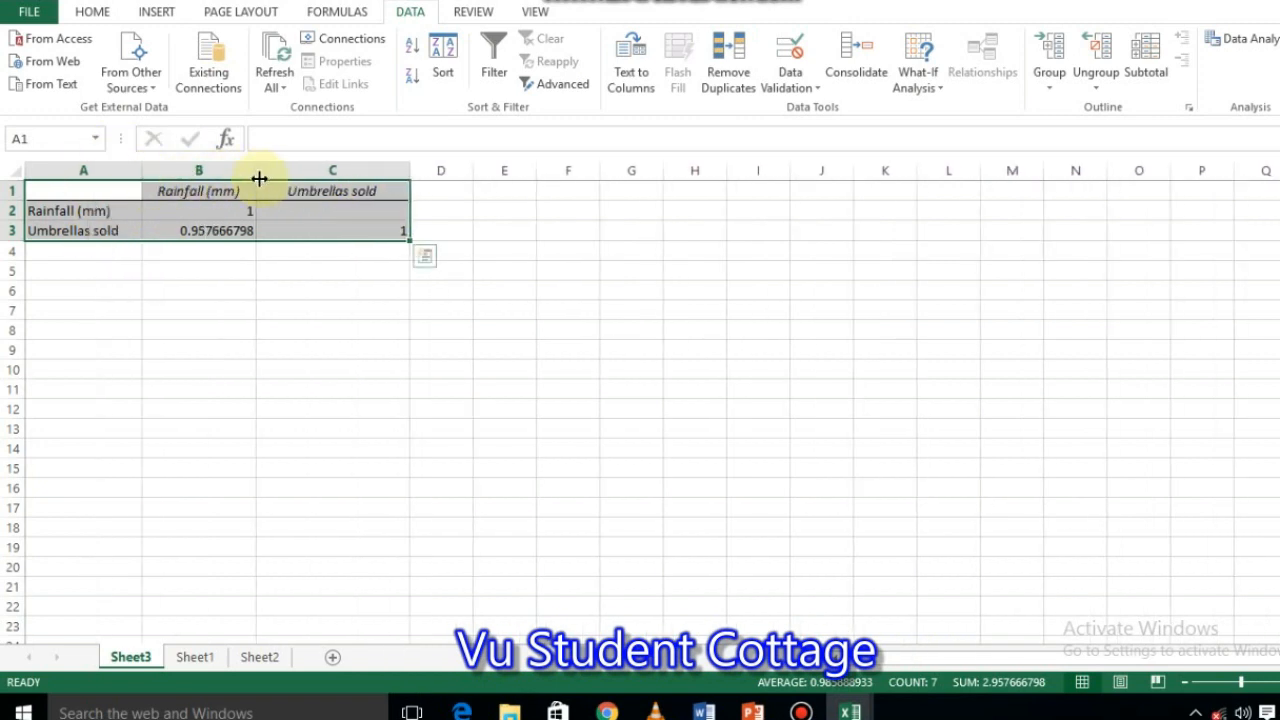
Fill the correlation coefficient cell B3 on Sheet3 with yellow.
{"action": "left_click", "coordinate": [180, 229]}
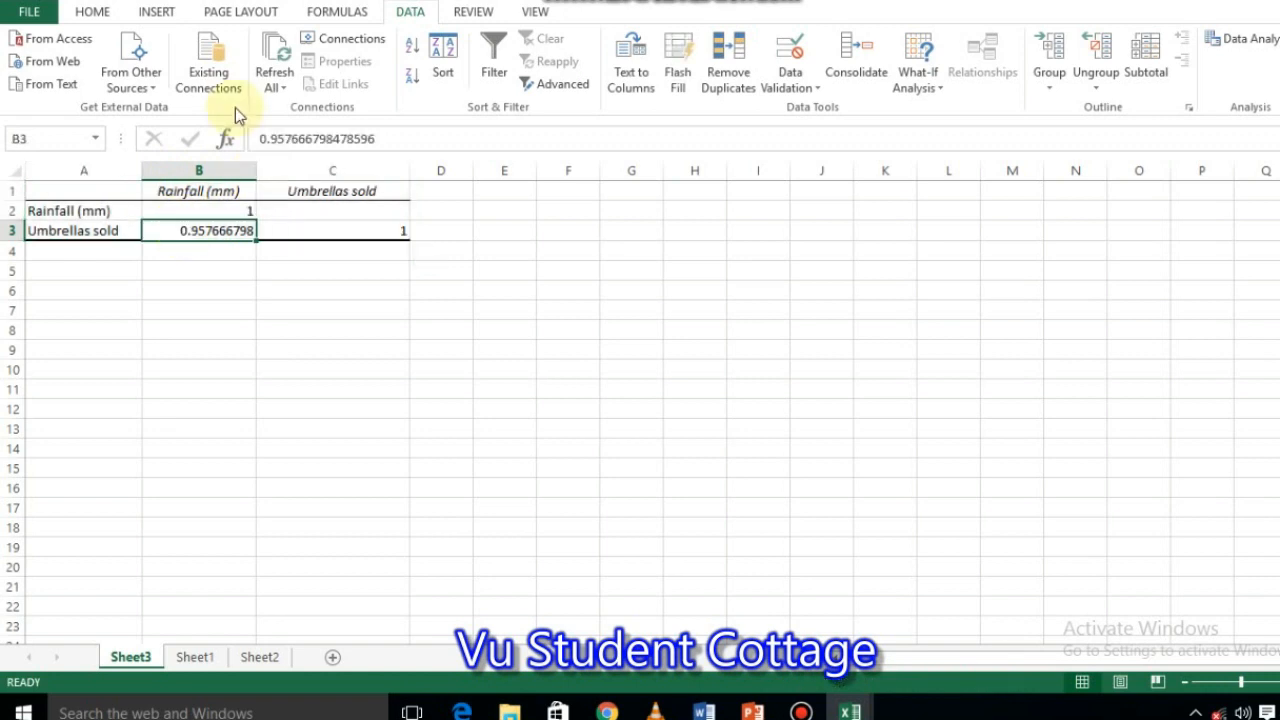
{"action": "left_click", "coordinate": [92, 11]}
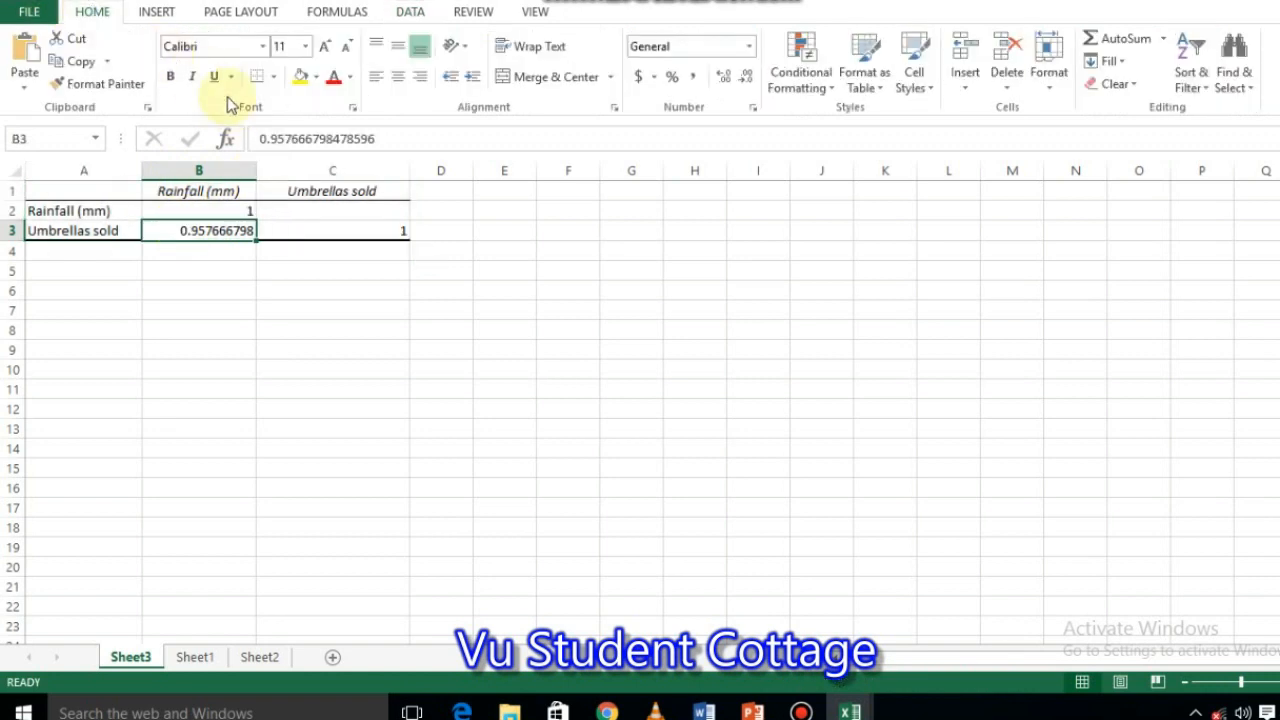
{"action": "left_click", "coordinate": [316, 77]}
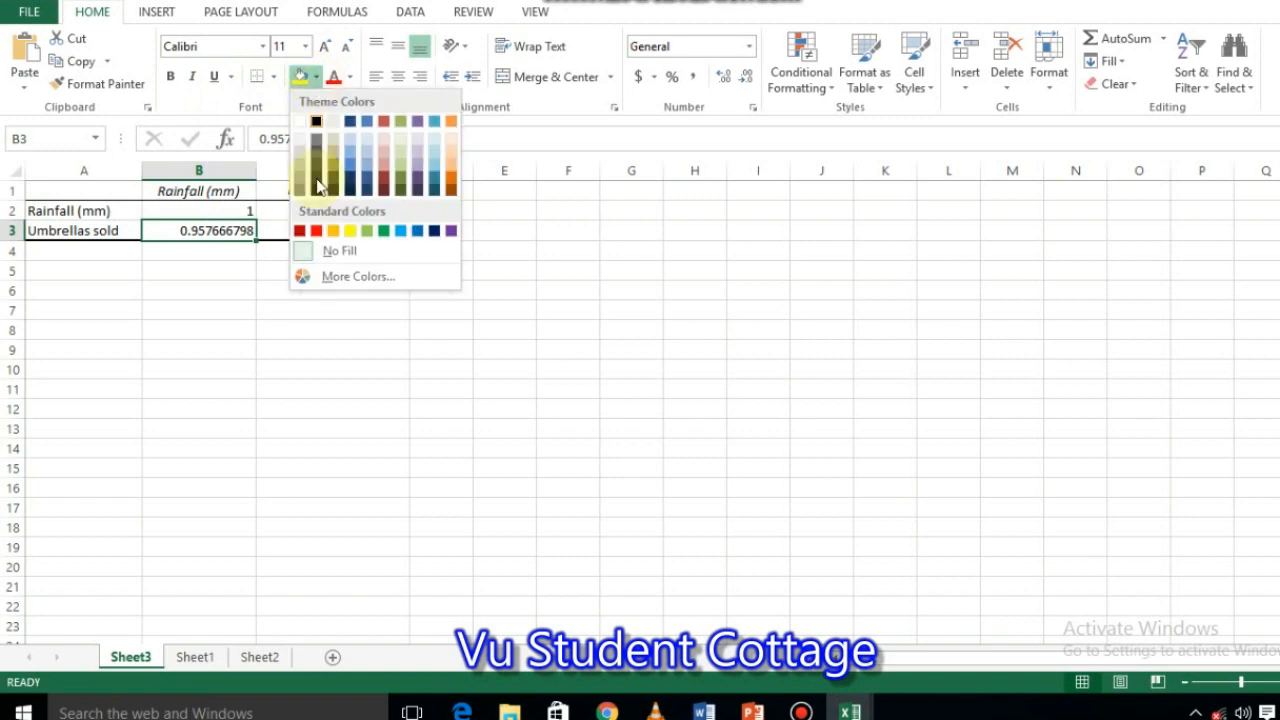
{"action": "left_click", "coordinate": [349, 233]}
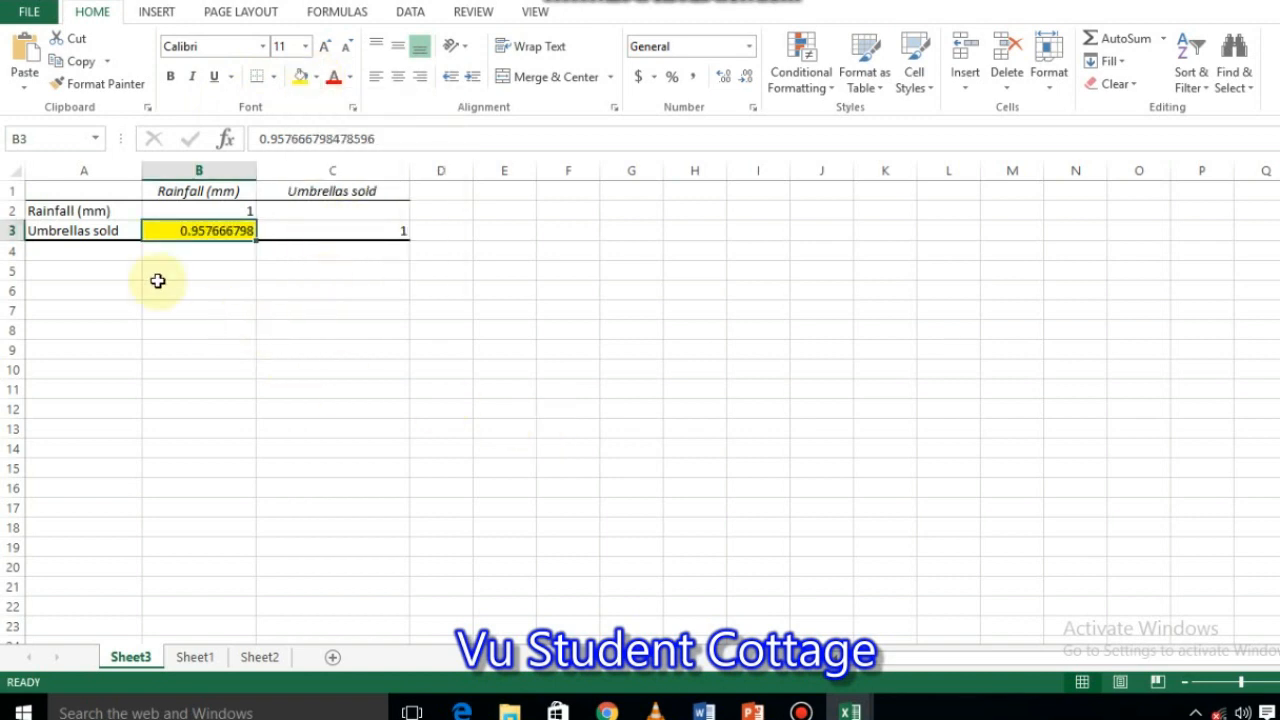
Copy the correlation table A1:C3 from Sheet3 and paste it under the Q#5 heading on Sheet1, starting at B48.
{"action": "left_click", "coordinate": [38, 189]}
{"action": "left_click_drag", "start_coordinate": [38, 189], "coordinate": [337, 237]}
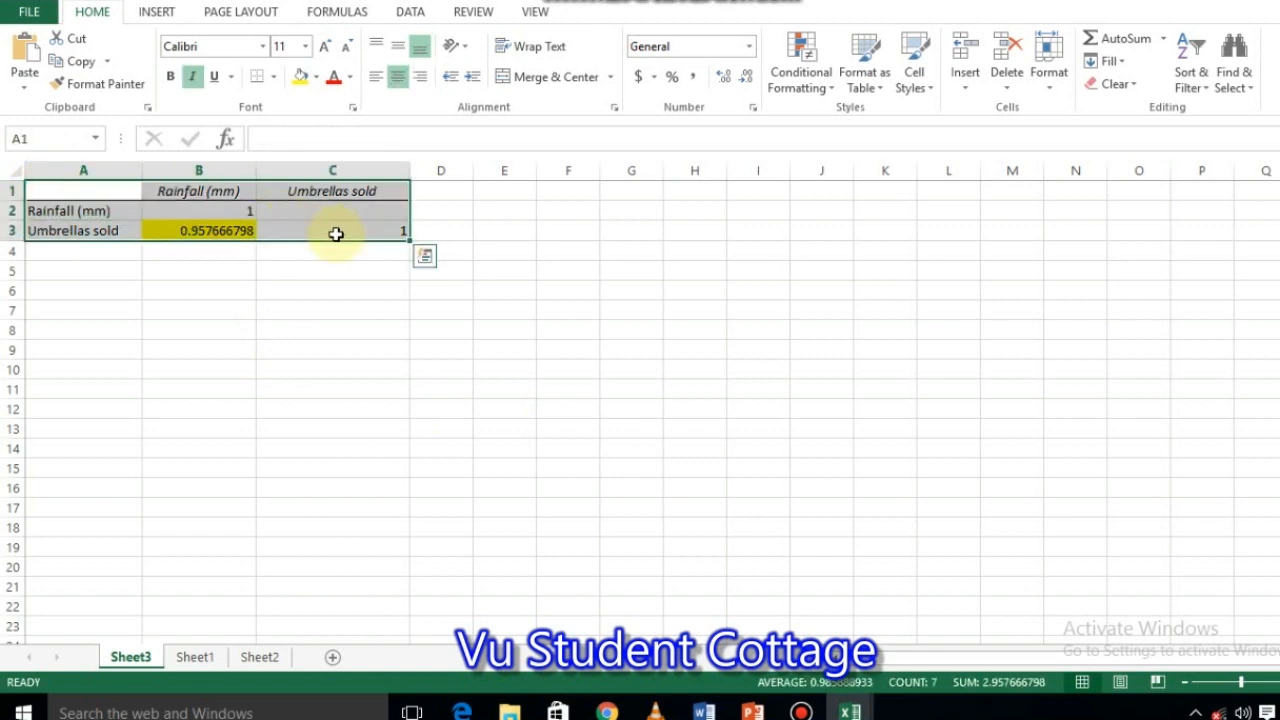
{"action": "key", "text": "ctrl+c"}
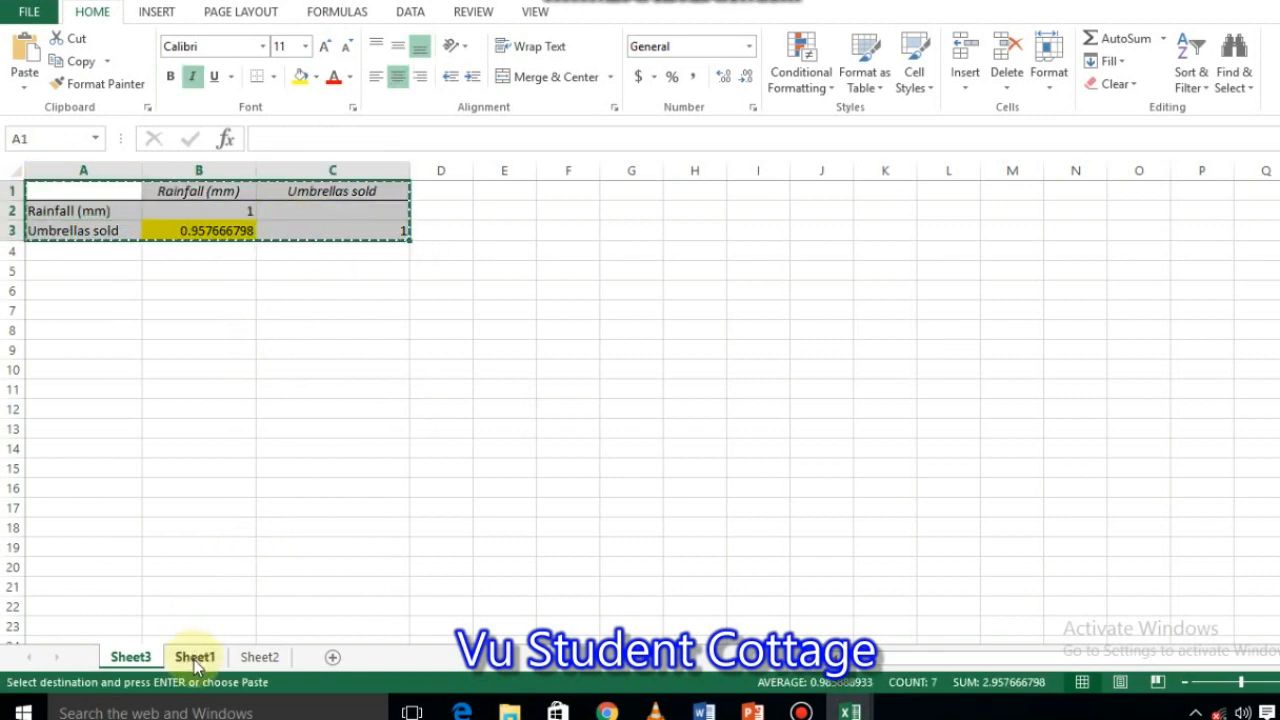
{"action": "left_click", "coordinate": [195, 658]}
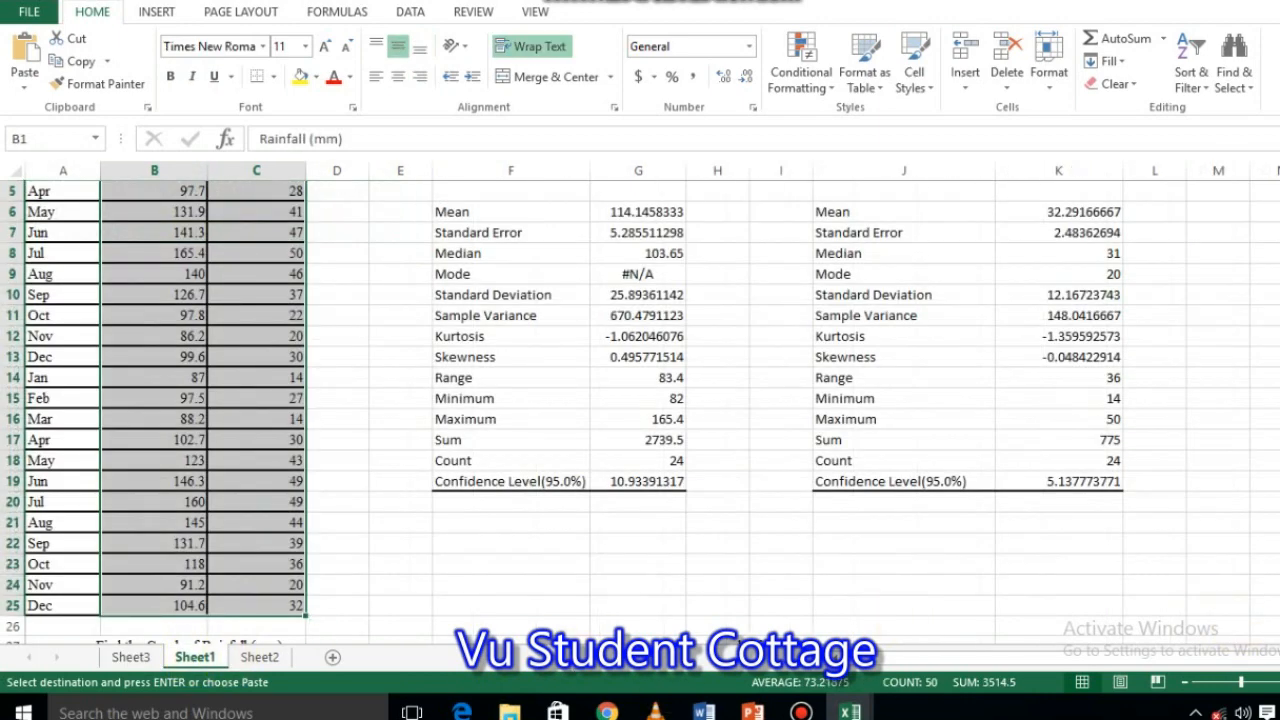
{"action": "scroll", "coordinate": [640, 400], "scroll_direction": "down", "scroll_amount": 7}
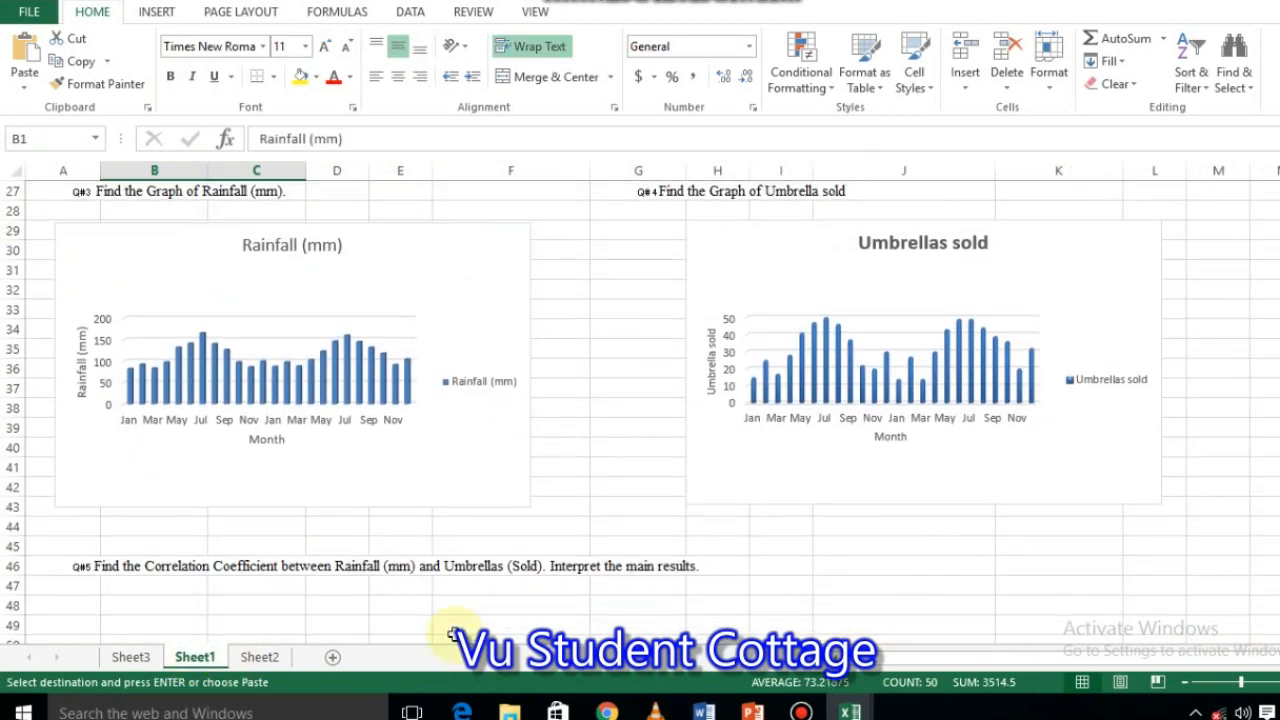
{"action": "left_click", "coordinate": [170, 608]}
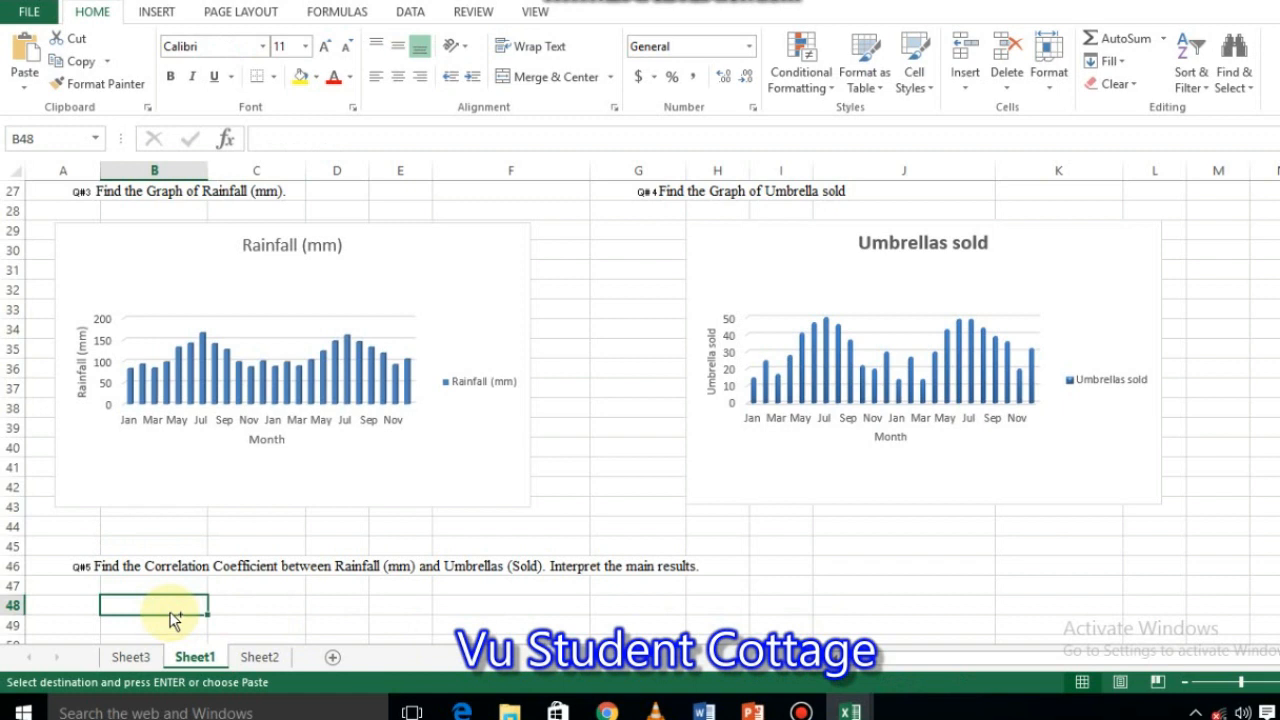
{"action": "key", "text": "ctrl+v"}
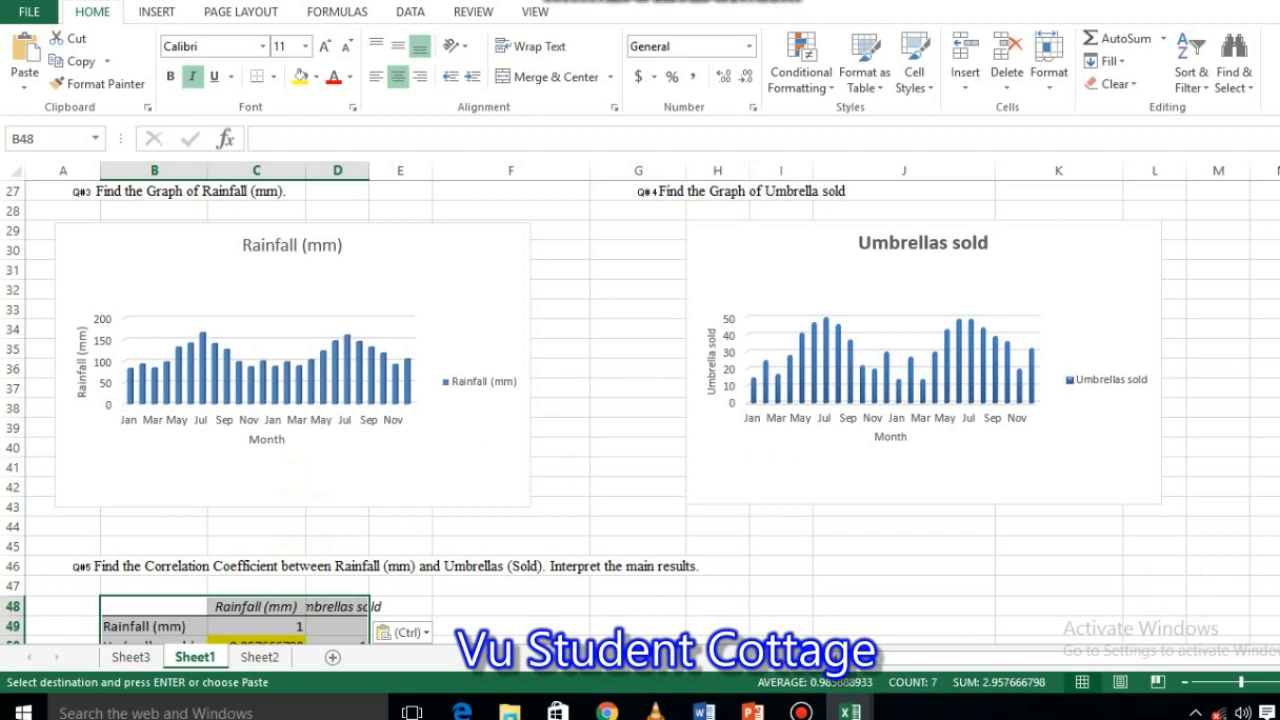
{"action": "scroll", "coordinate": [829, 634], "scroll_direction": "down", "scroll_amount": 3}
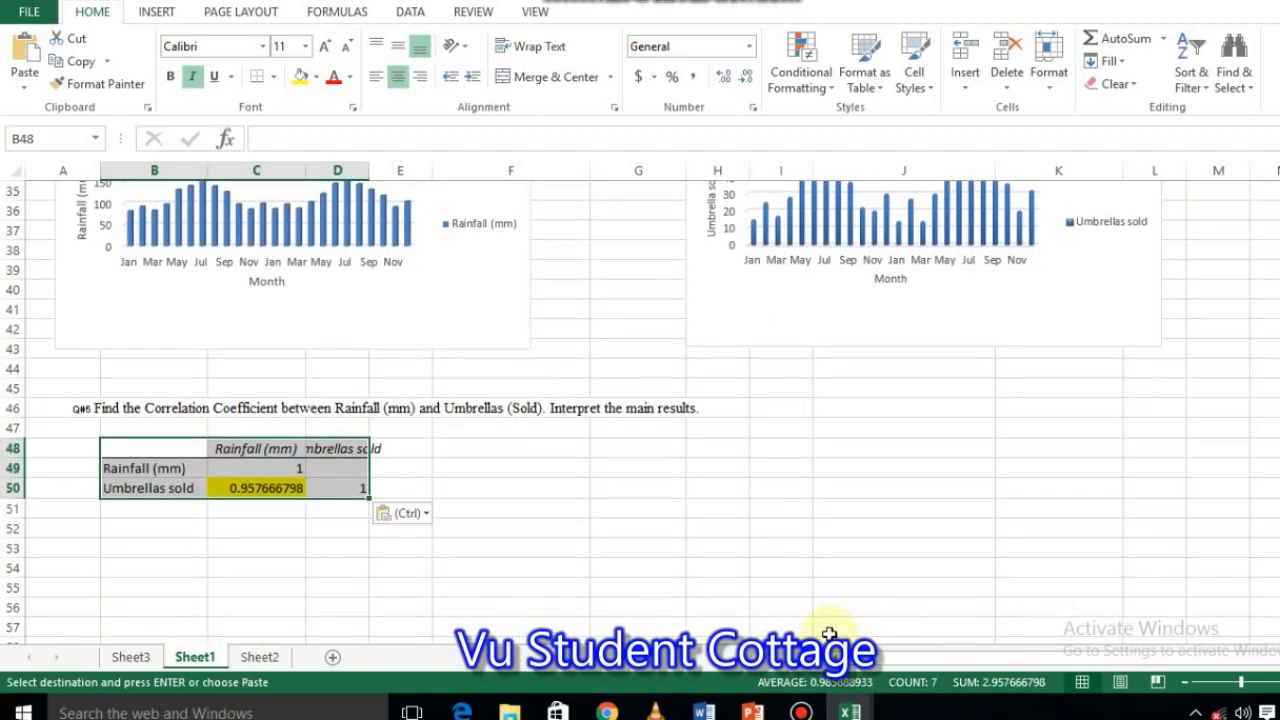
Enter the label "Value of Correlation" in B52, below the pasted correlation table.
{"action": "left_click", "coordinate": [248, 508]}
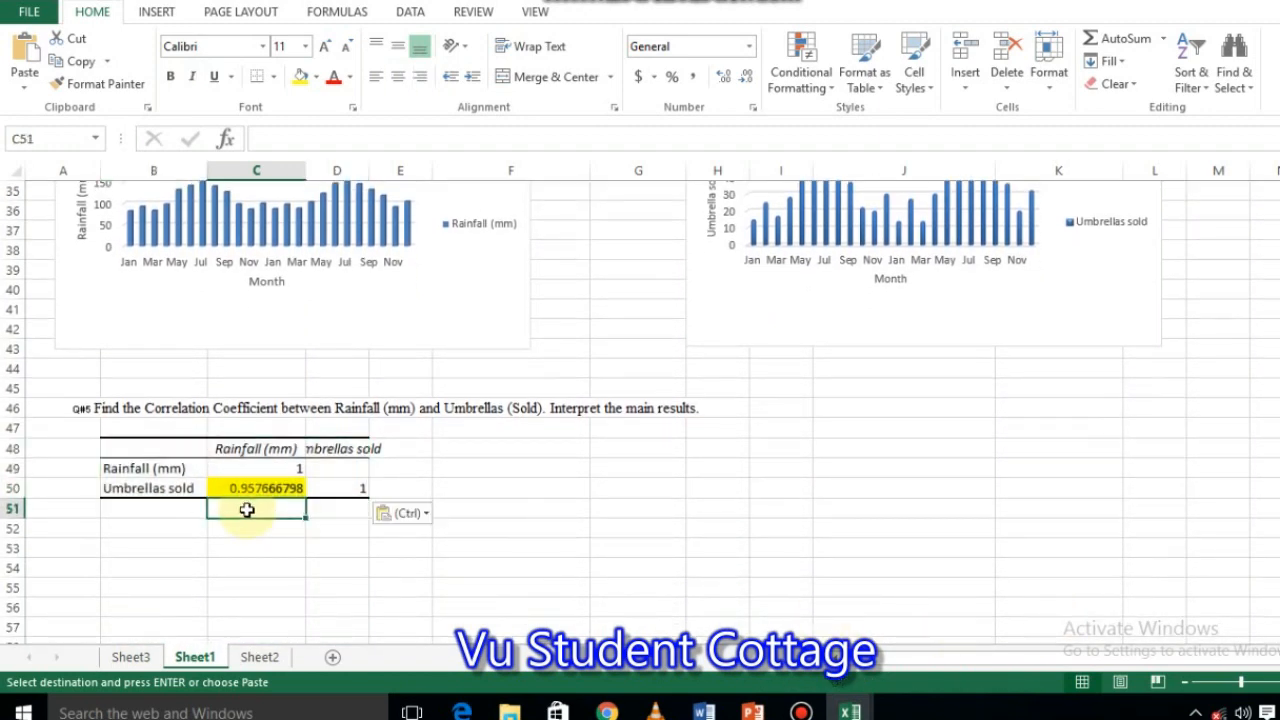
{"action": "left_click", "coordinate": [150, 509]}
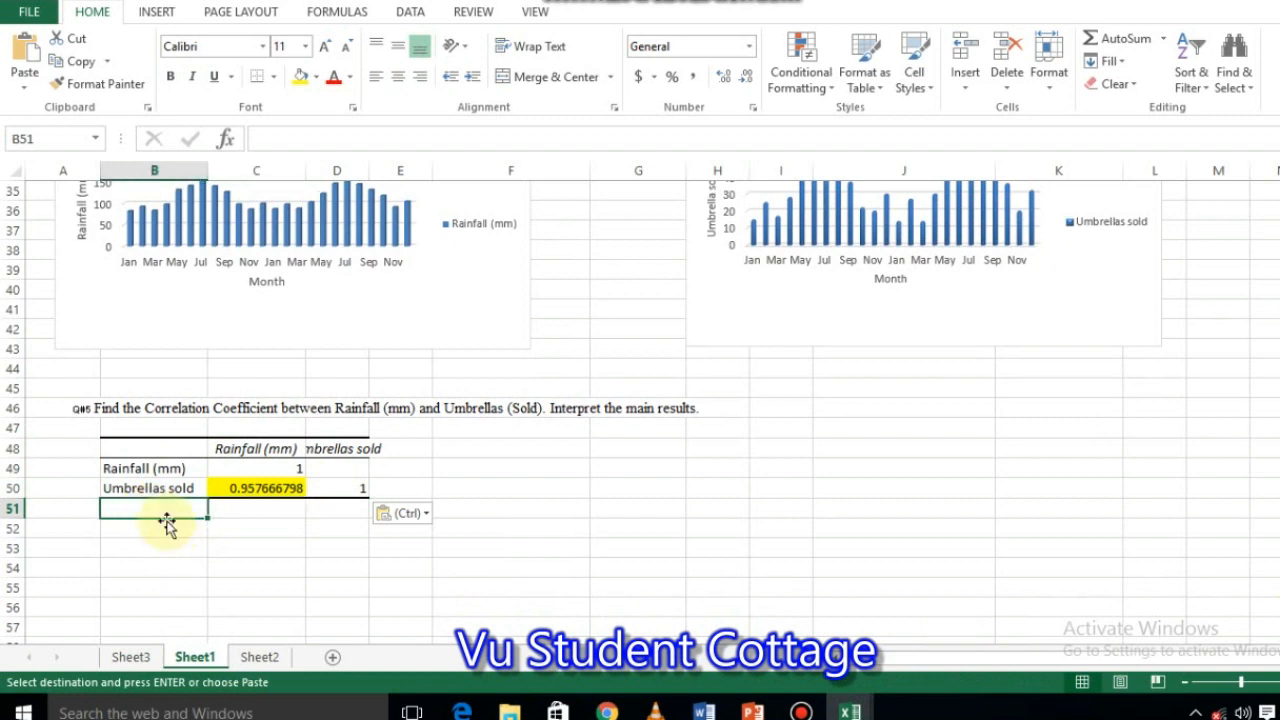
{"action": "left_click", "coordinate": [167, 530]}
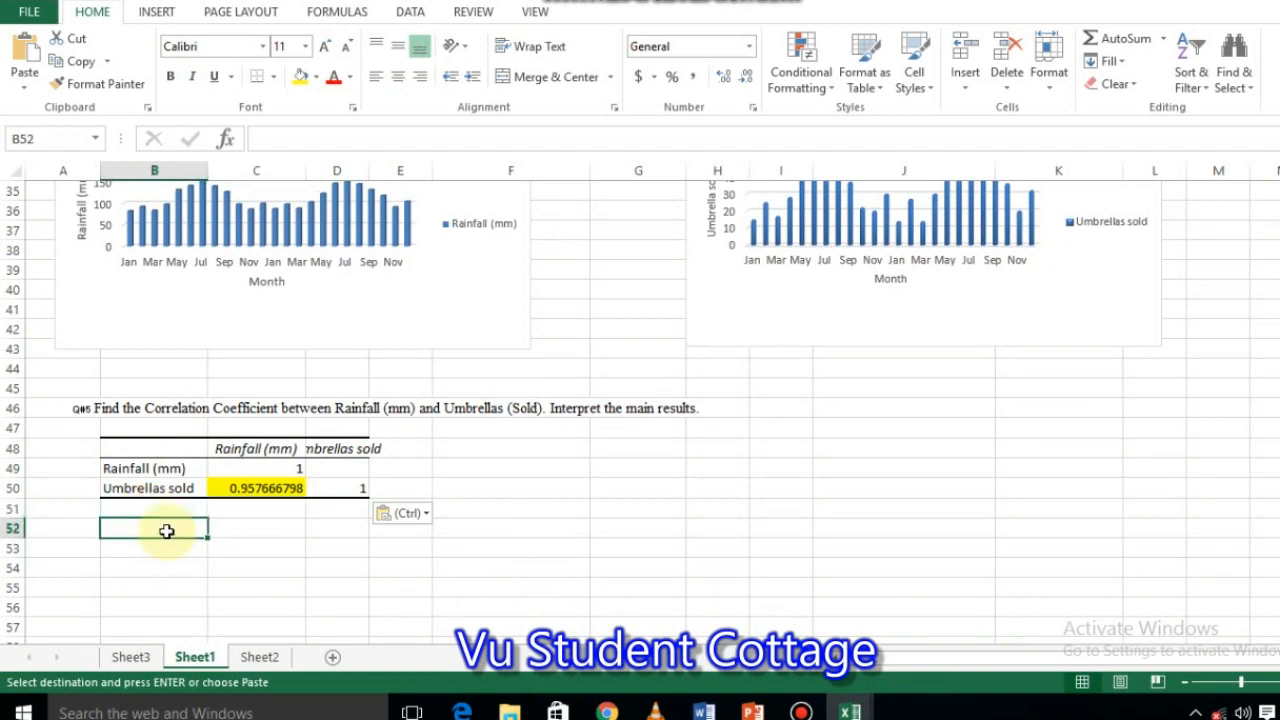
{"action": "type", "text": "Va"}
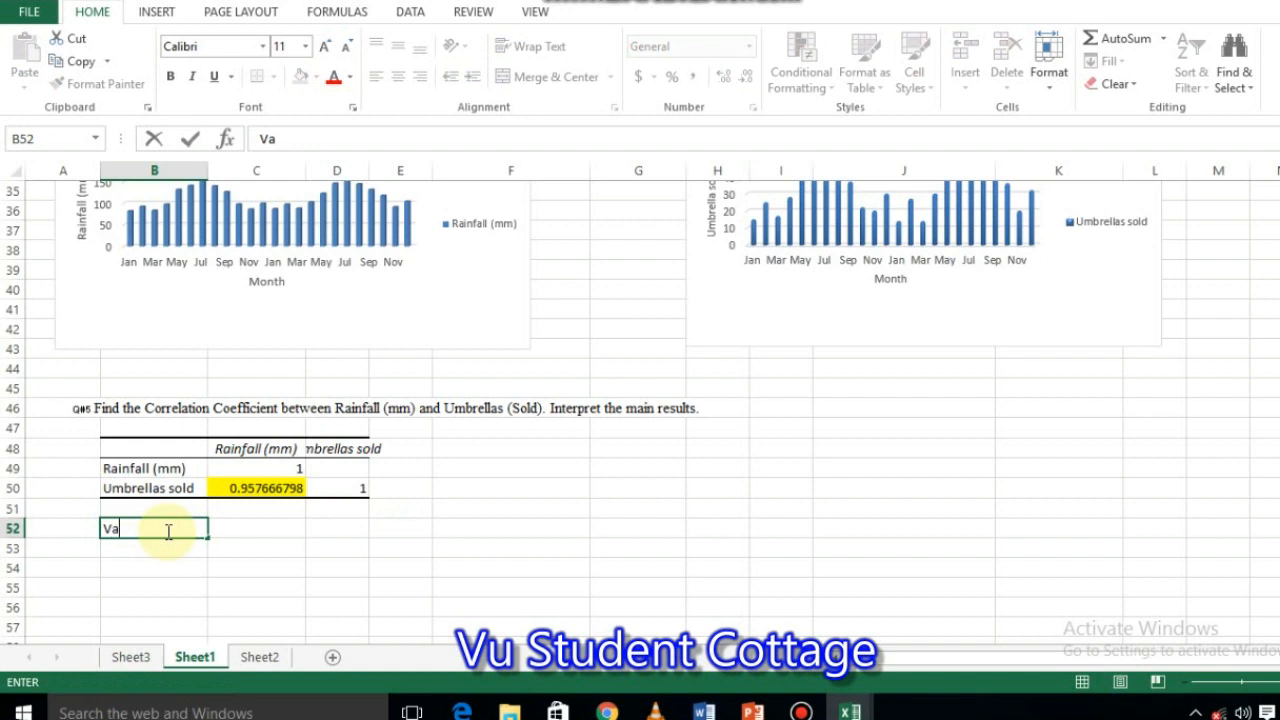
{"action": "type", "text": "lue of Corr"}
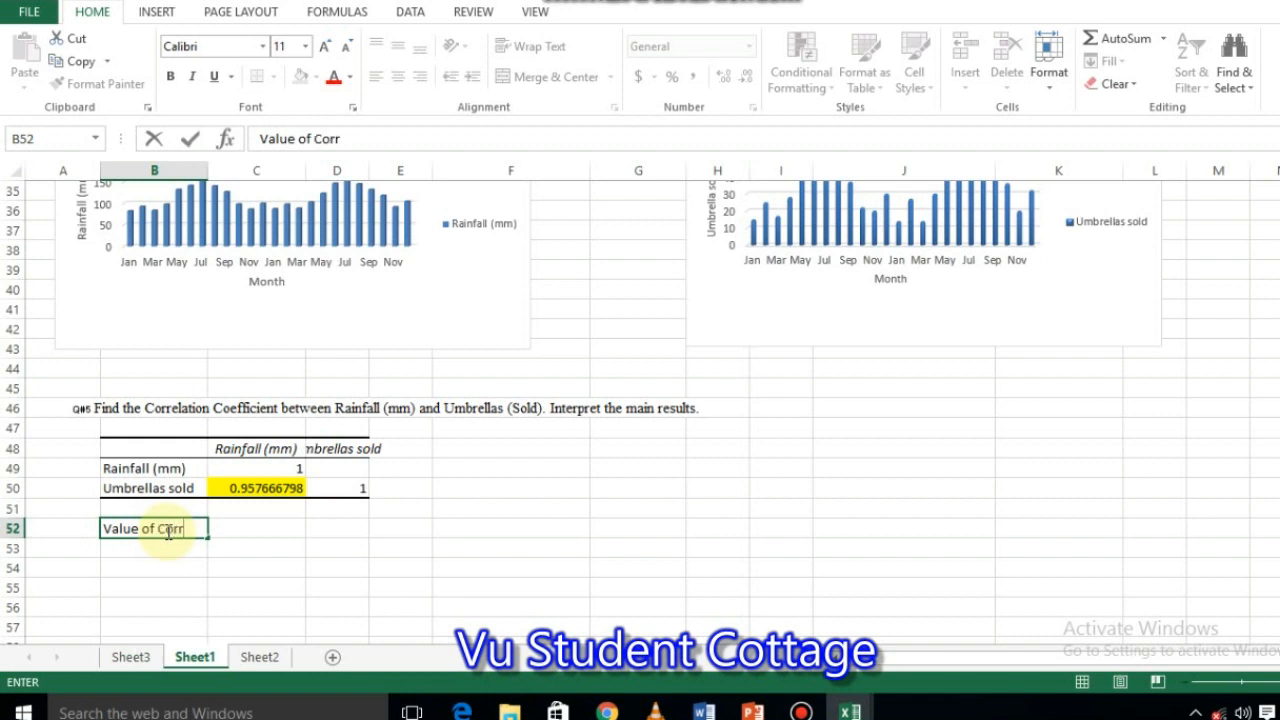
{"action": "type", "text": "elation"}
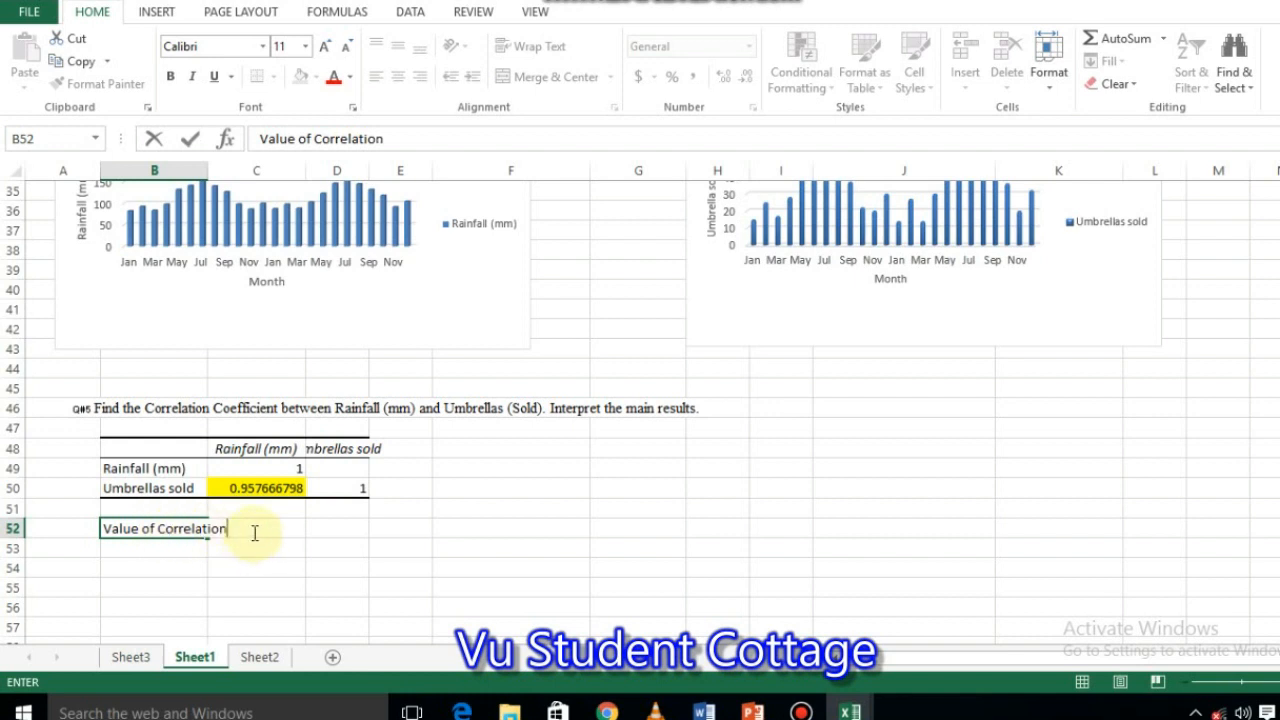
{"action": "left_click_drag", "start_coordinate": [229, 530], "coordinate": [88, 528]}
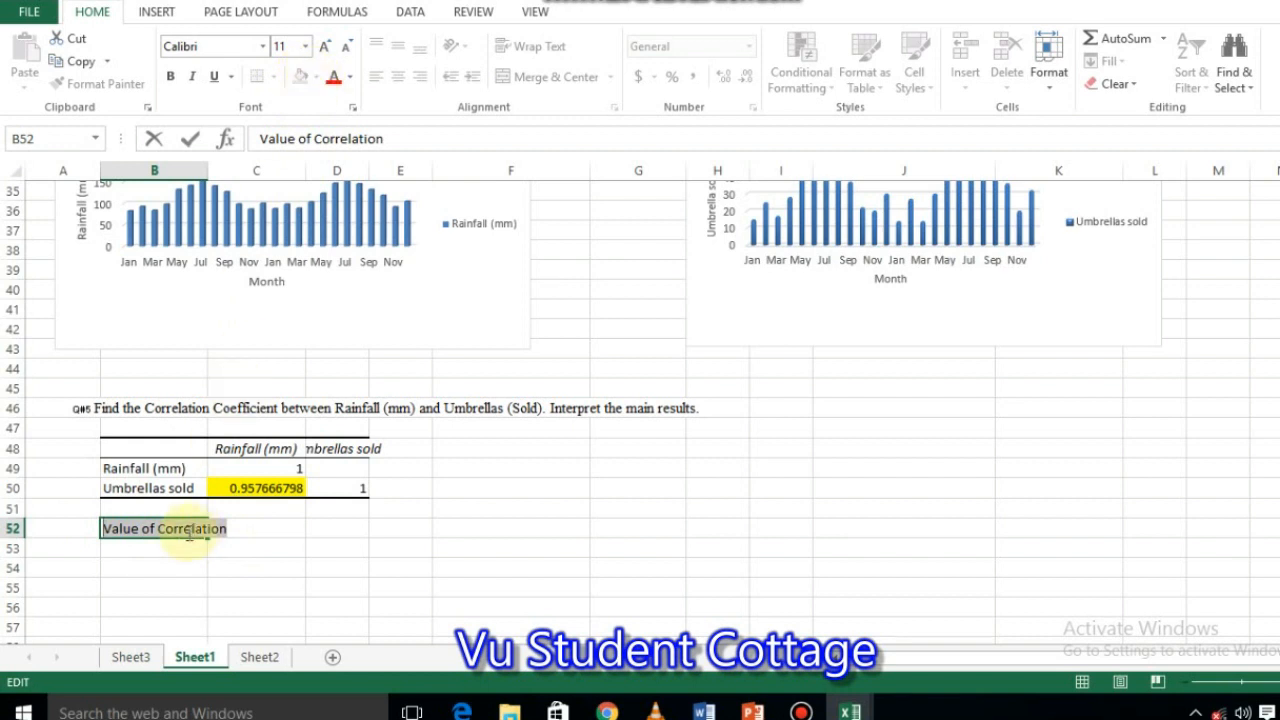
{"action": "left_click", "coordinate": [182, 555]}
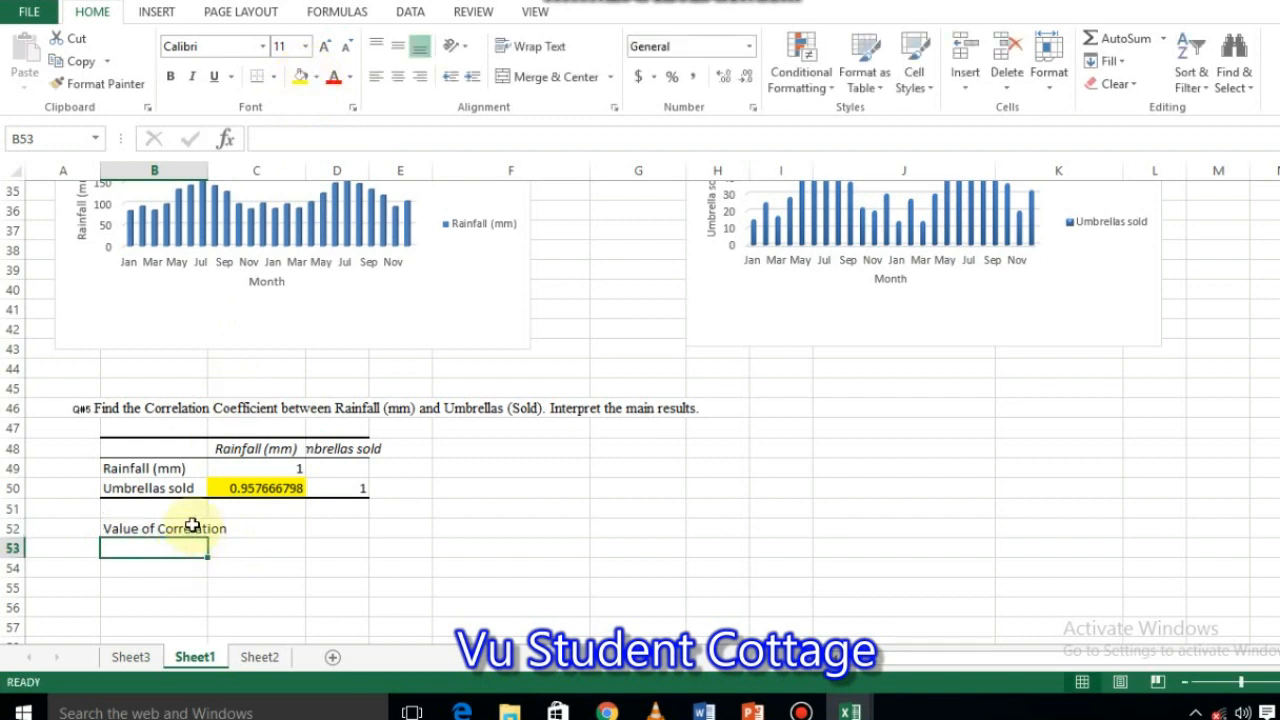
Fill cells B52 and C52 behind the "Value of Correlation" label with light red.
{"action": "left_click", "coordinate": [192, 526]}
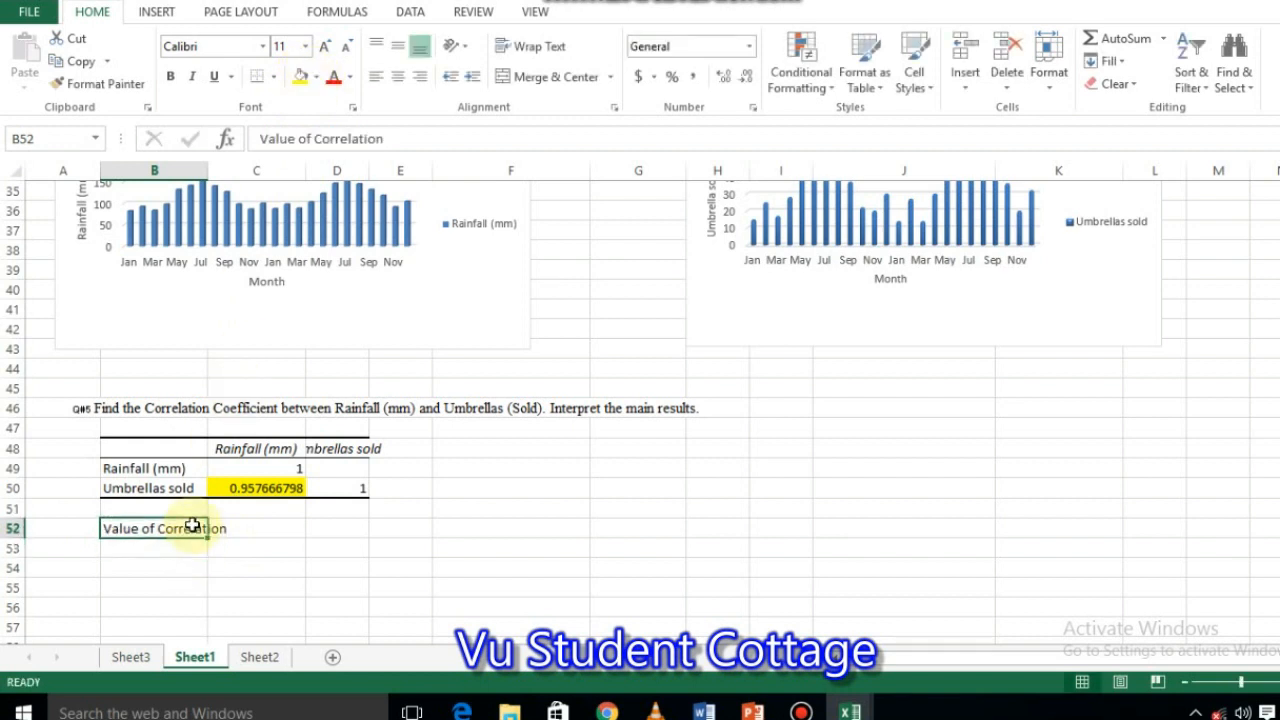
{"action": "left_click", "coordinate": [316, 76]}
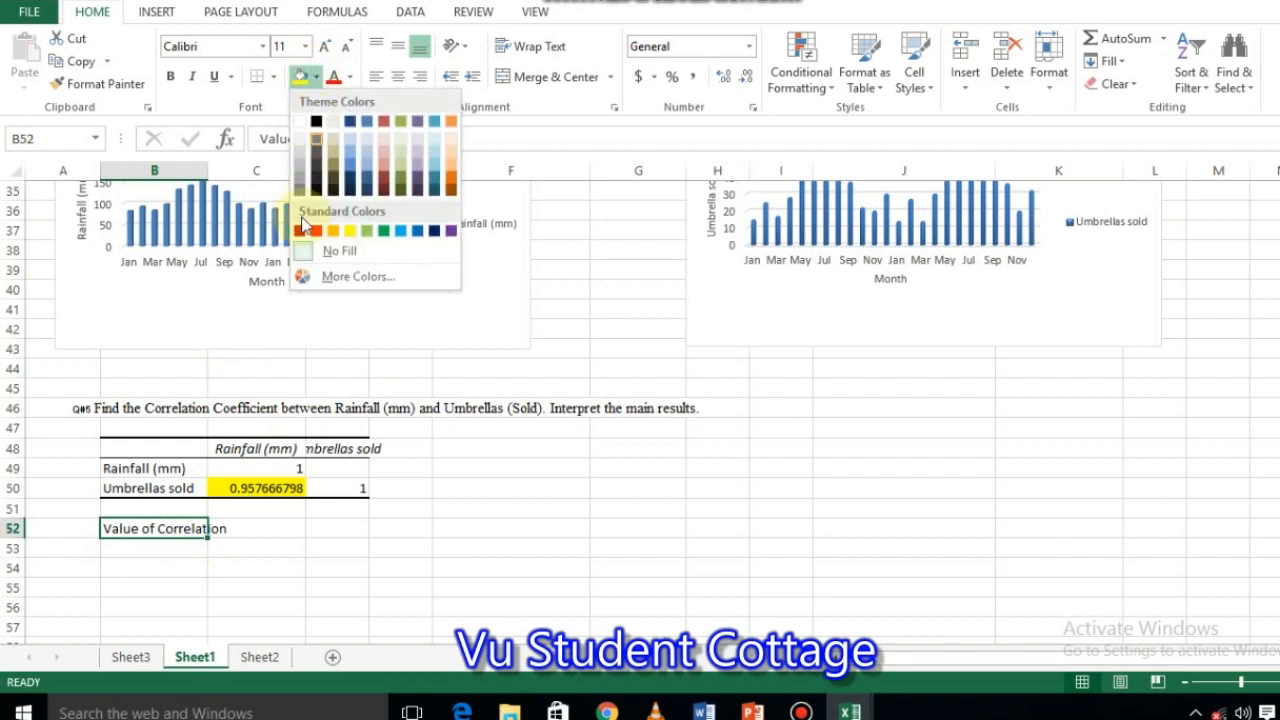
{"action": "left_click", "coordinate": [386, 165]}
{"action": "left_click", "coordinate": [235, 526]}
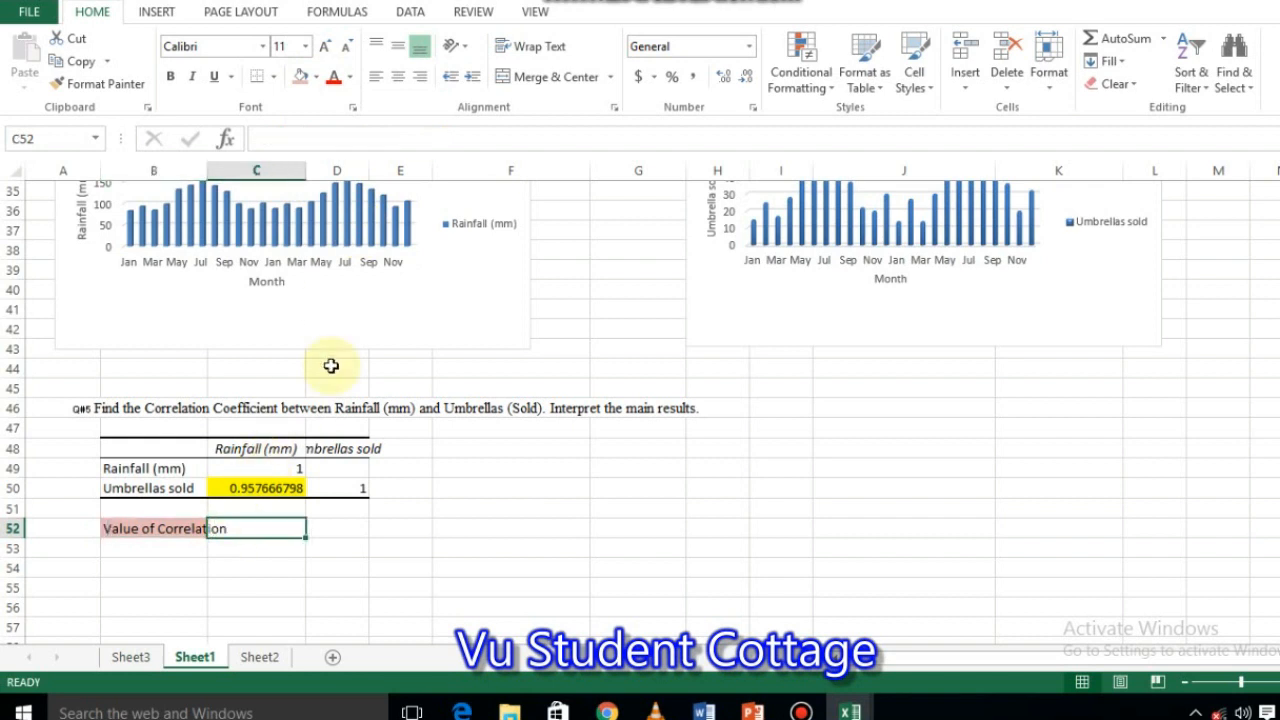
{"action": "left_click", "coordinate": [317, 77]}
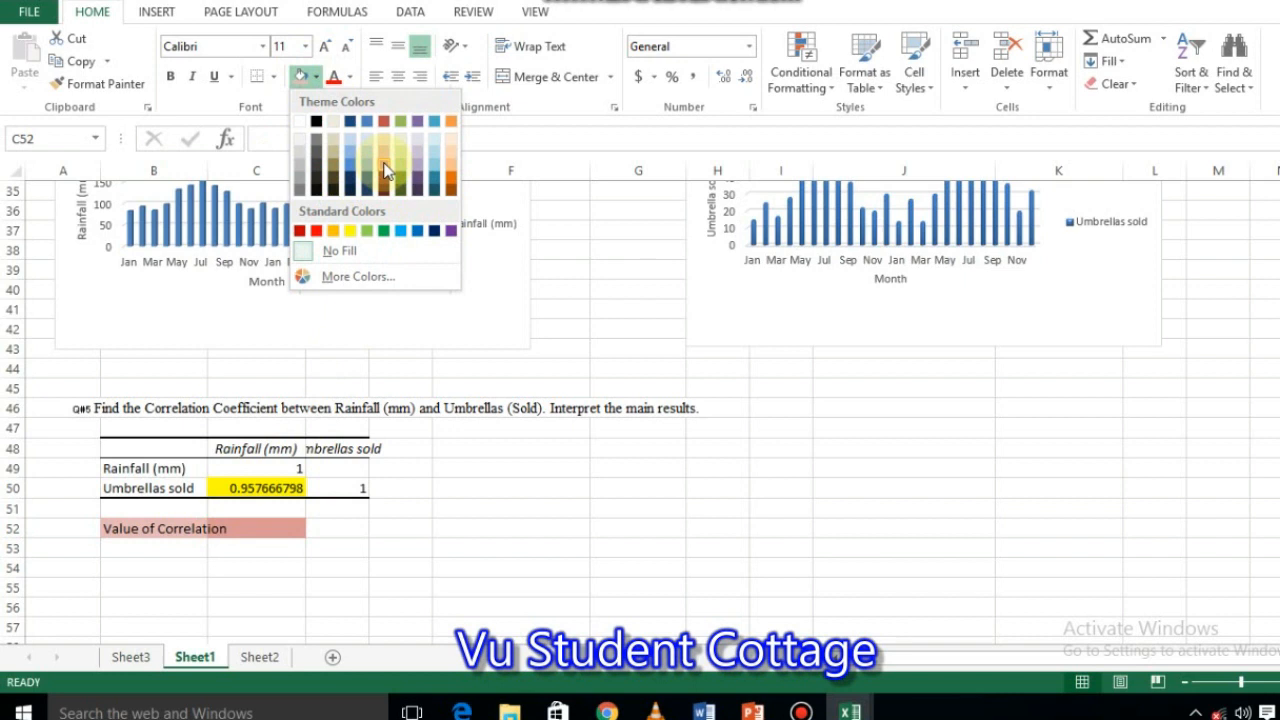
{"action": "left_click", "coordinate": [383, 152]}
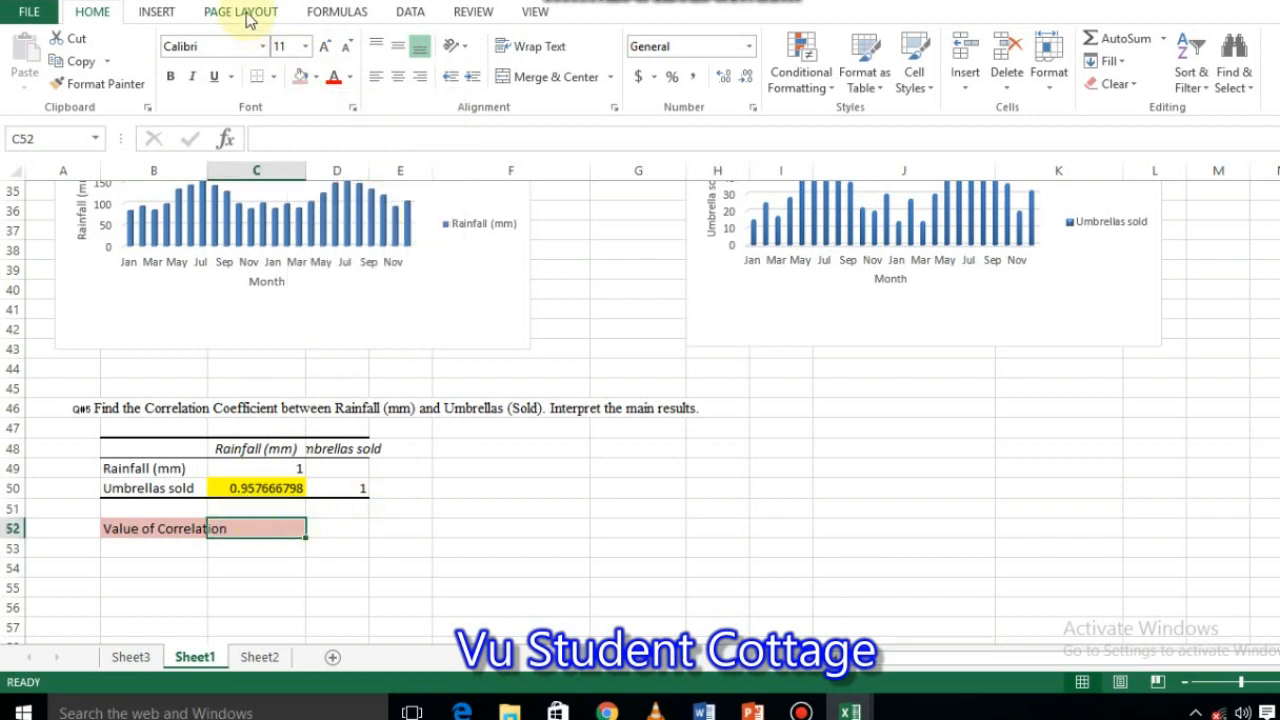
{"action": "left_click", "coordinate": [157, 12]}
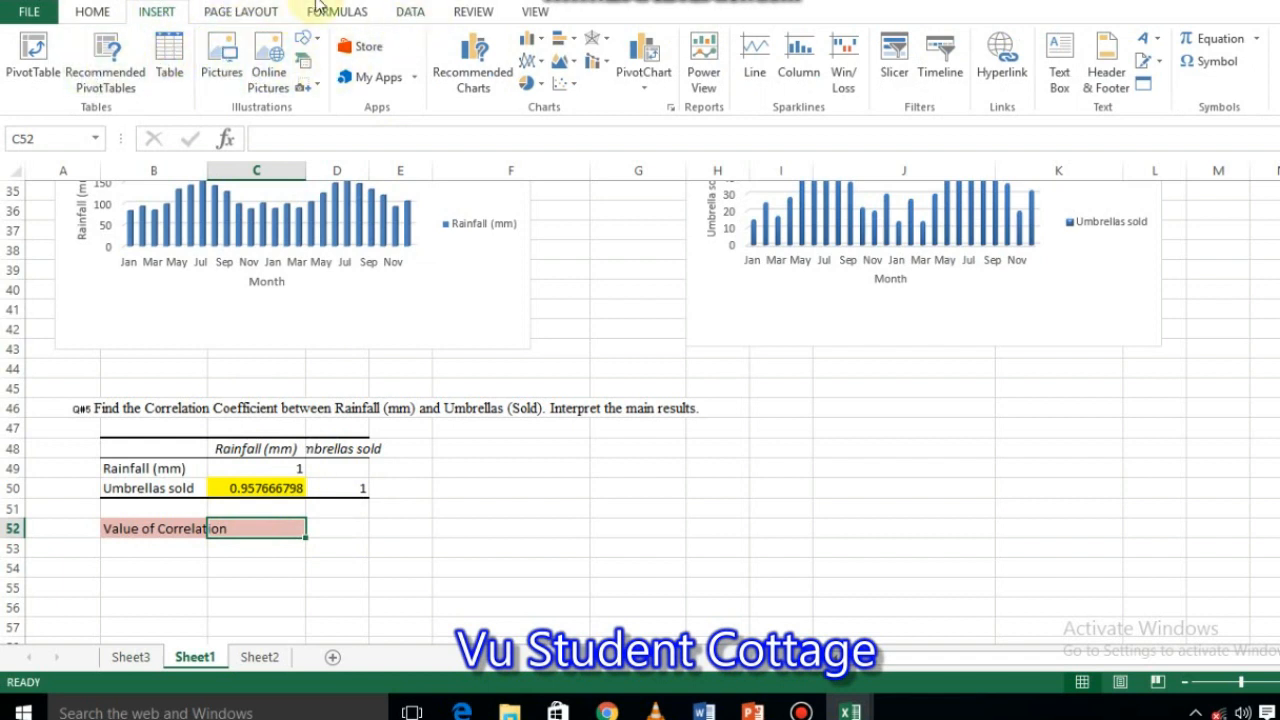
{"action": "left_click", "coordinate": [92, 12]}
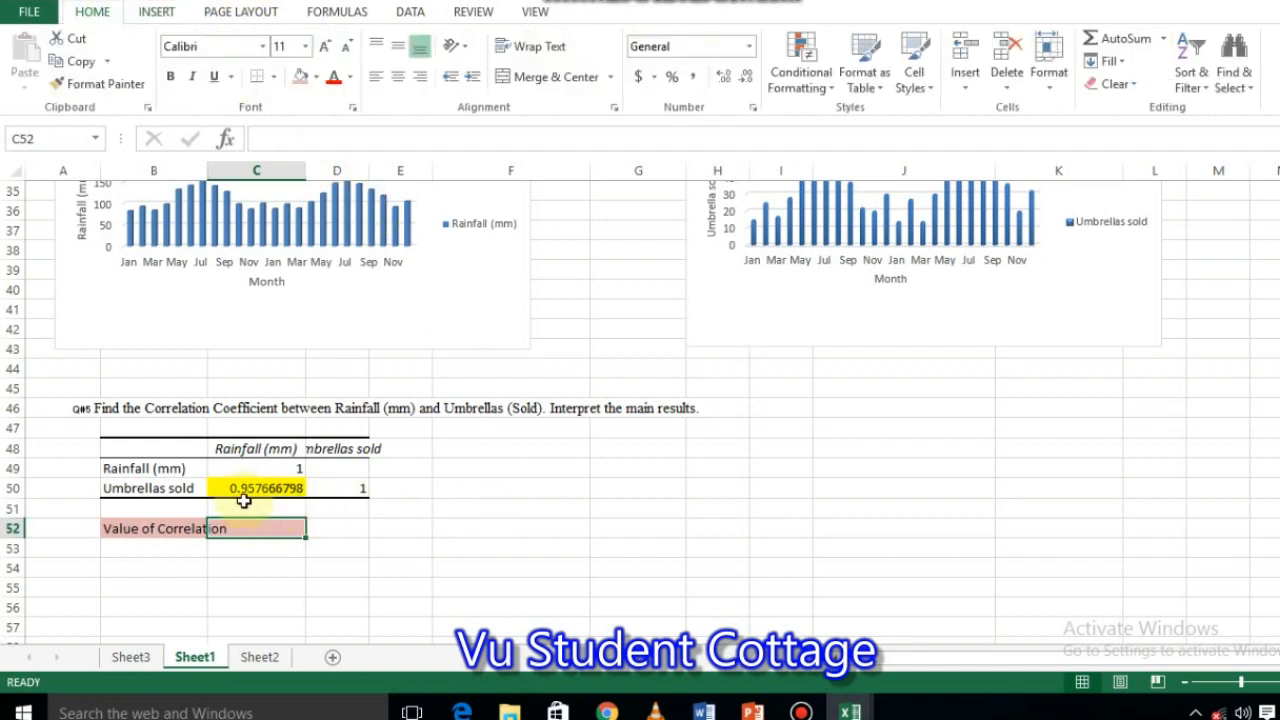
Enter the interpretation "This Value show the +ve association between Rainfall (mm) and Umbrellas (sold)" in cell E51.
{"action": "left_click", "coordinate": [422, 510]}
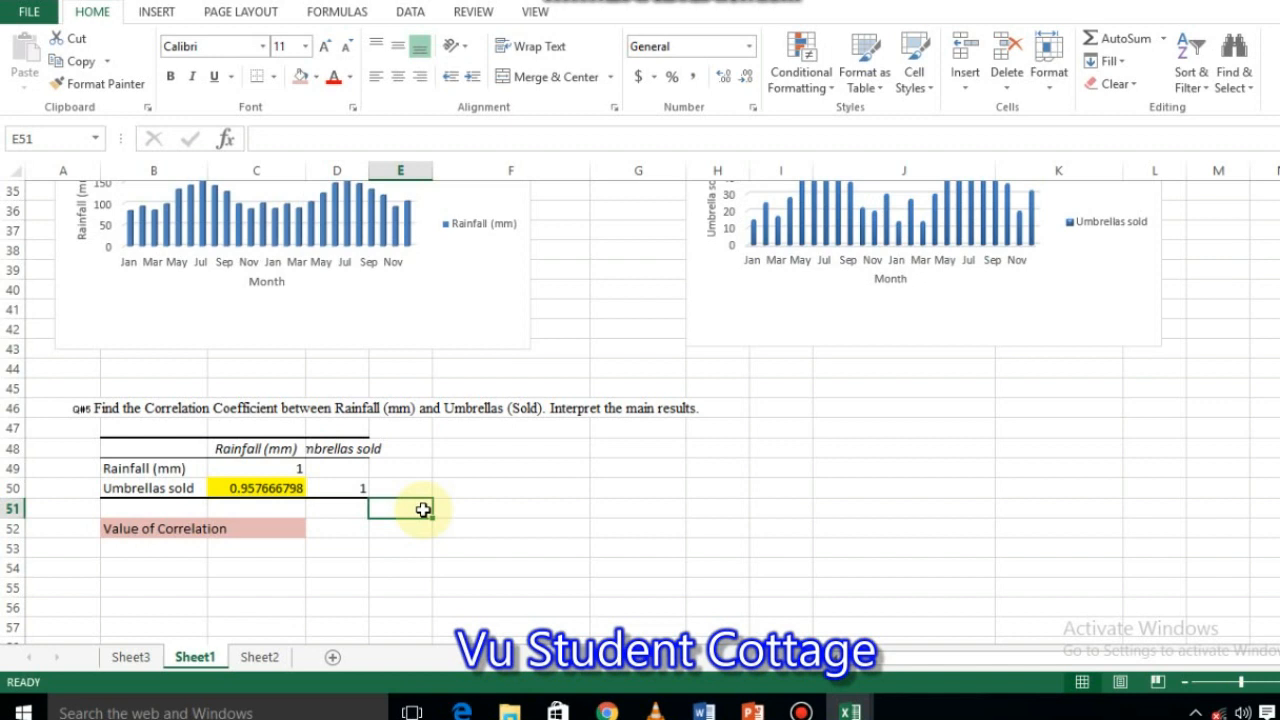
{"action": "type", "text": "This"}
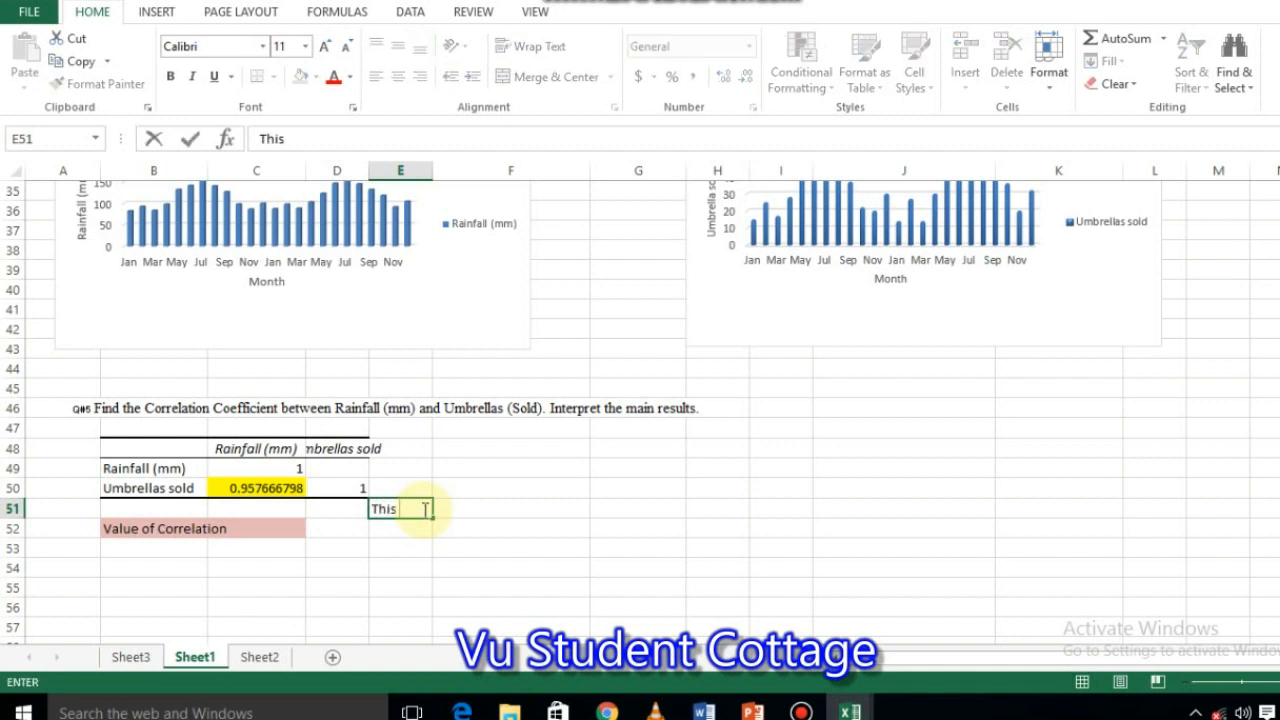
{"action": "type", "text": " Value sho"}
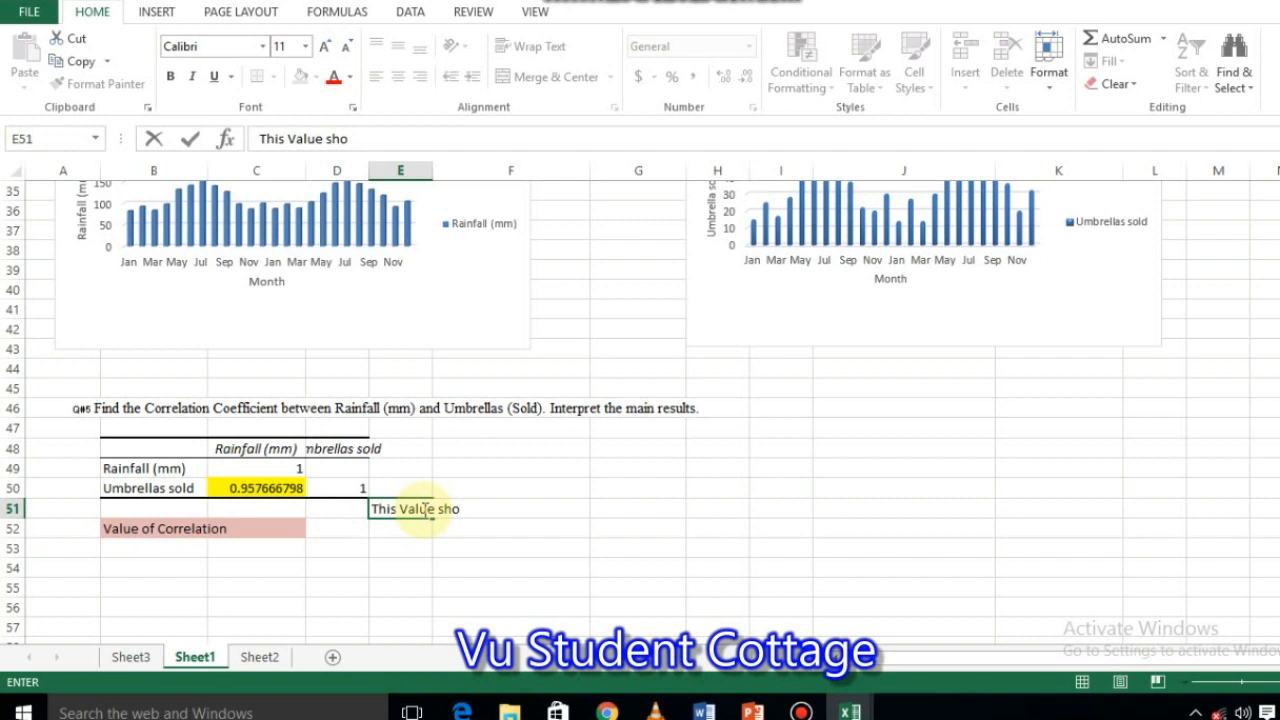
{"action": "type", "text": "w the p"}
{"action": "key", "text": "BackSpace"}
{"action": "type", "text": "+ve associ"}
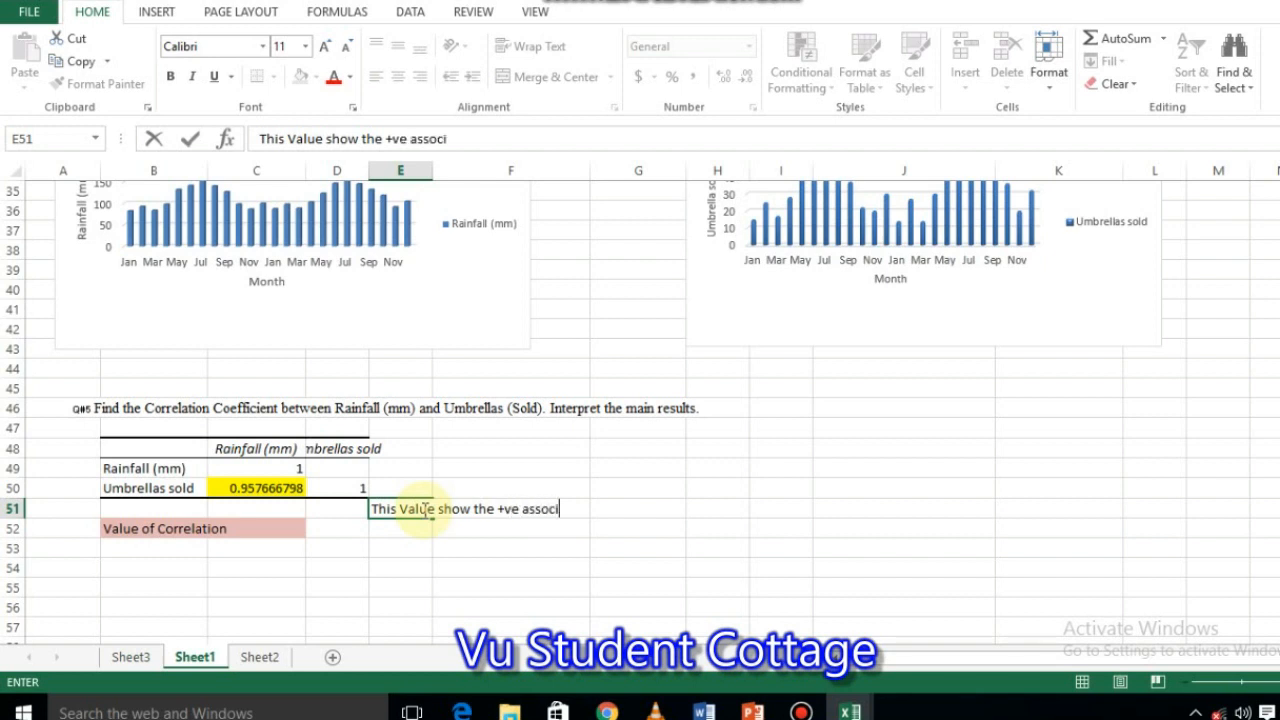
{"action": "type", "text": "at"}
{"action": "key", "text": "ctrl+Return"}
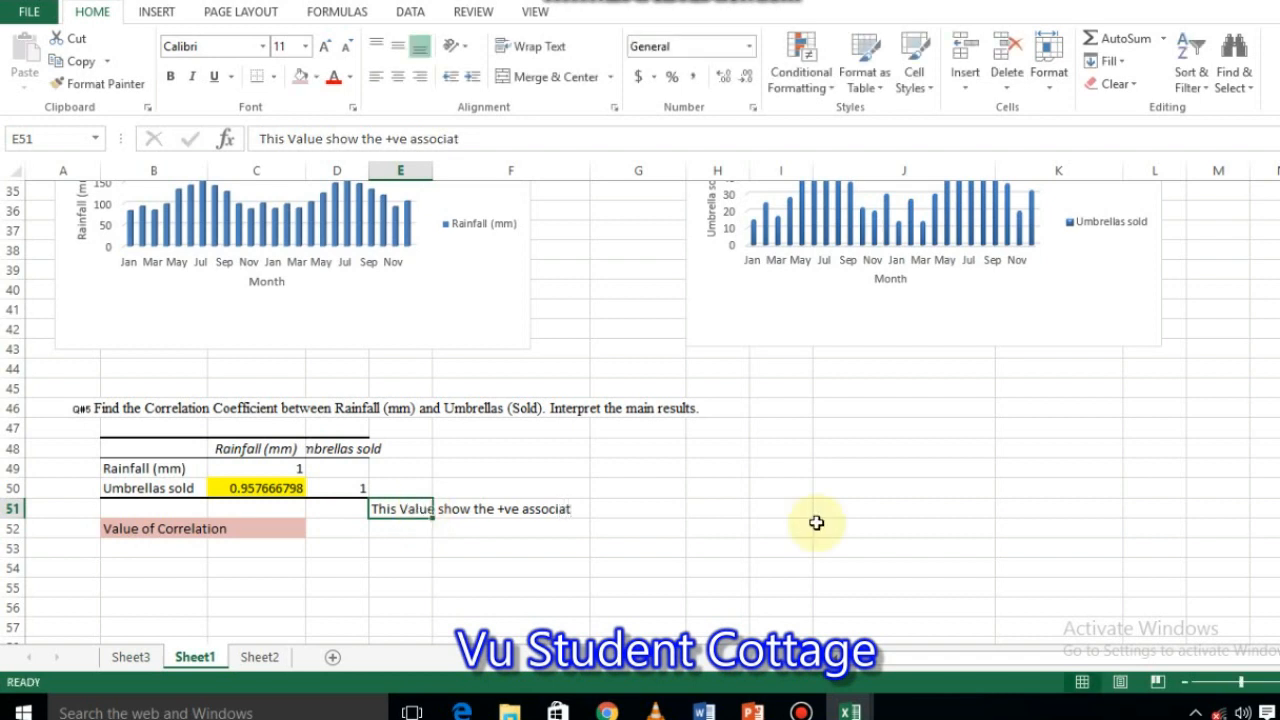
{"action": "left_click", "coordinate": [477, 138]}
{"action": "type", "text": "ion"}
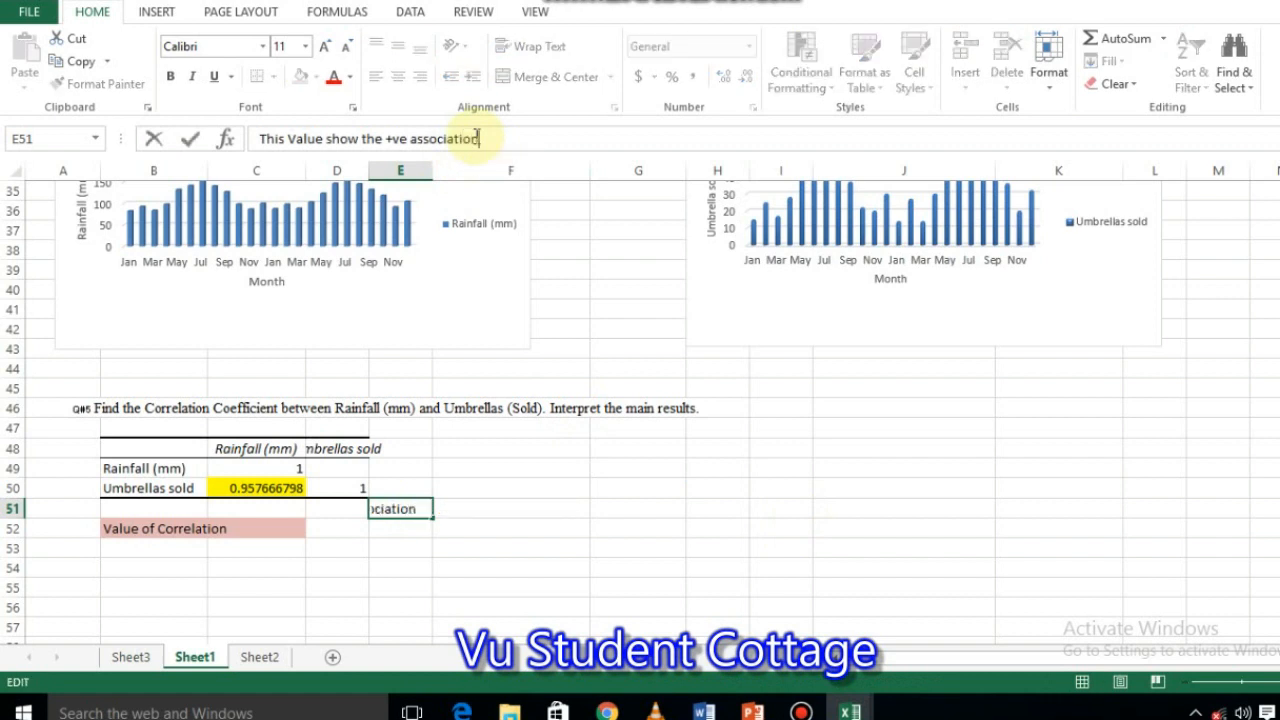
{"action": "type", "text": " betwee"}
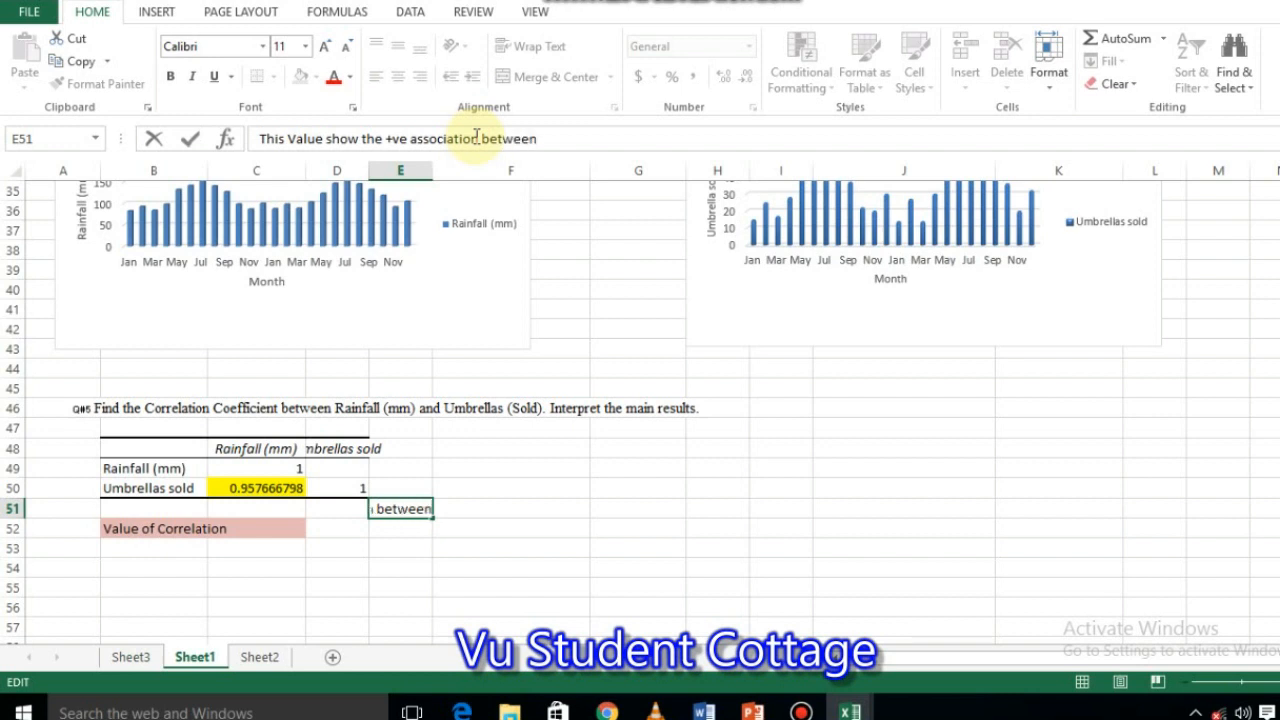
{"action": "type", "text": "n Rainfall ("}
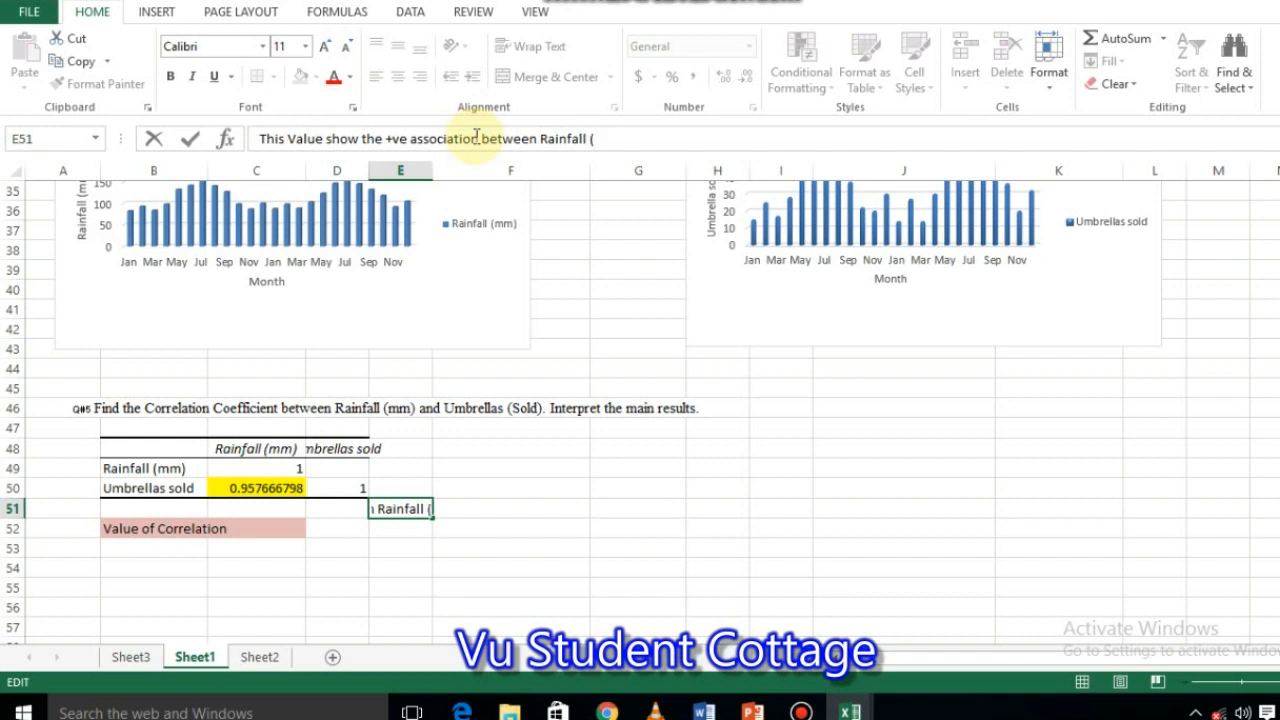
{"action": "type", "text": "mm) "}
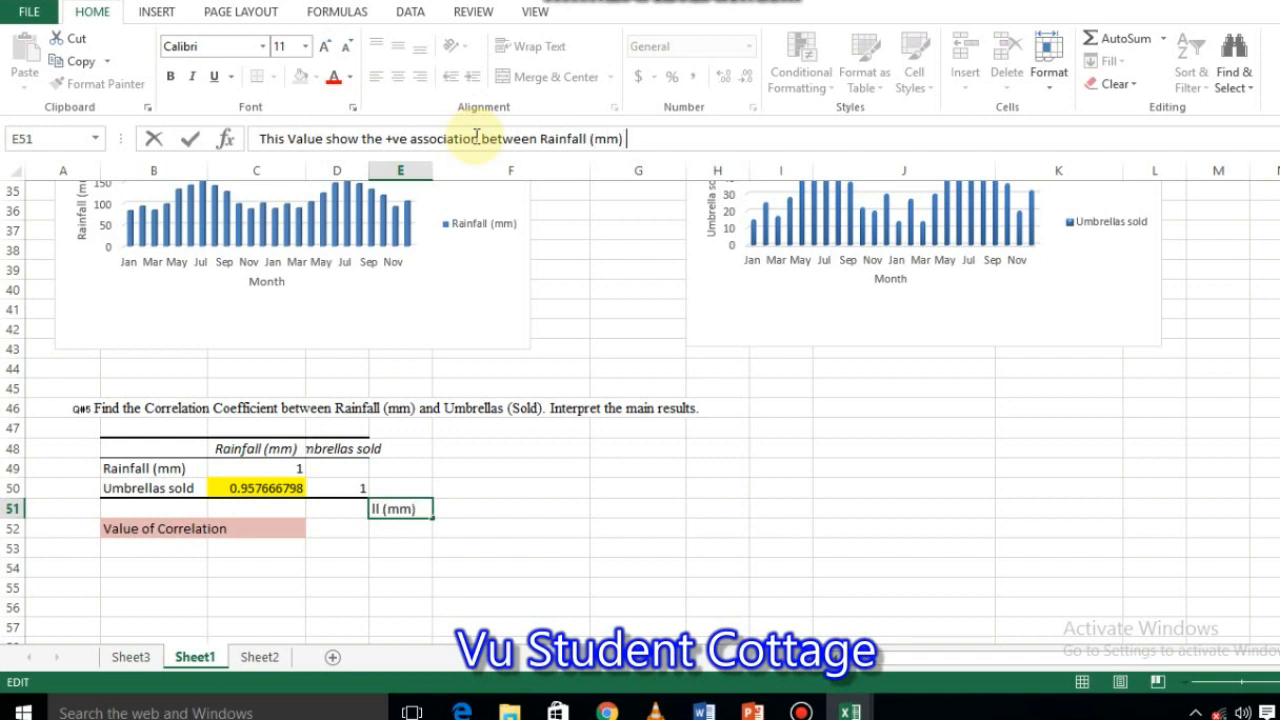
{"action": "type", "text": "and Um"}
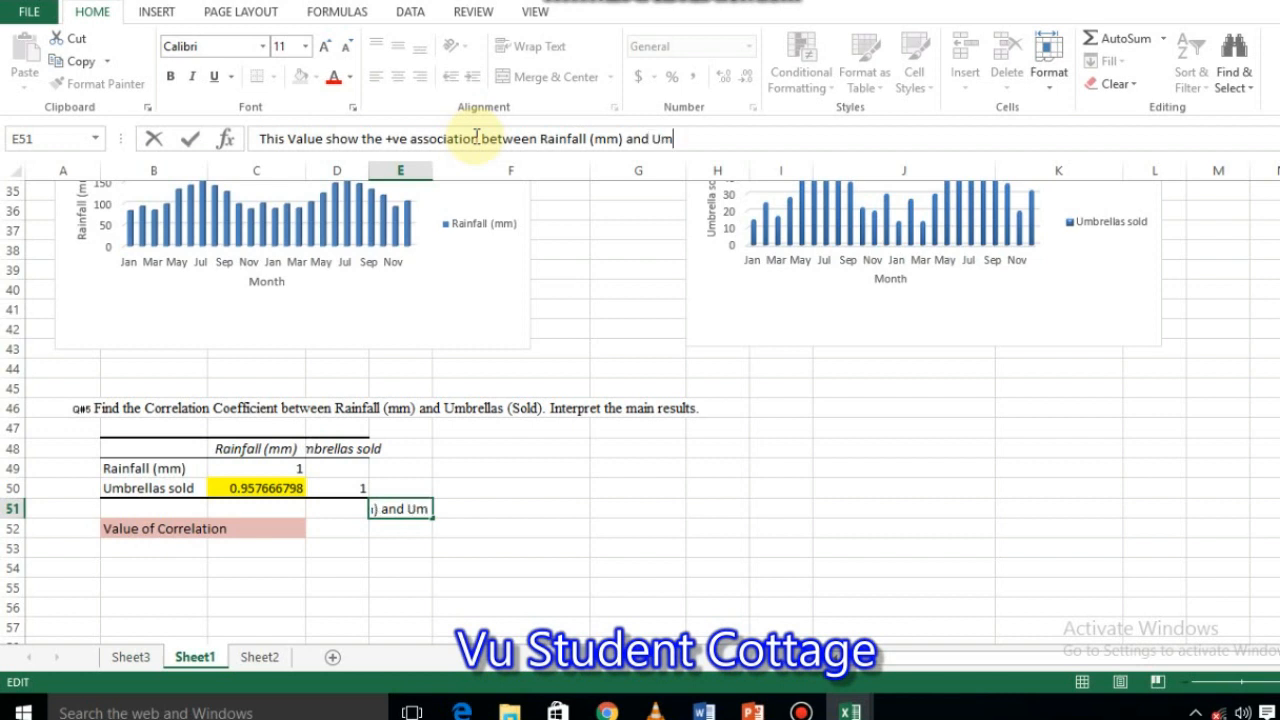
{"action": "type", "text": "brellas ("}
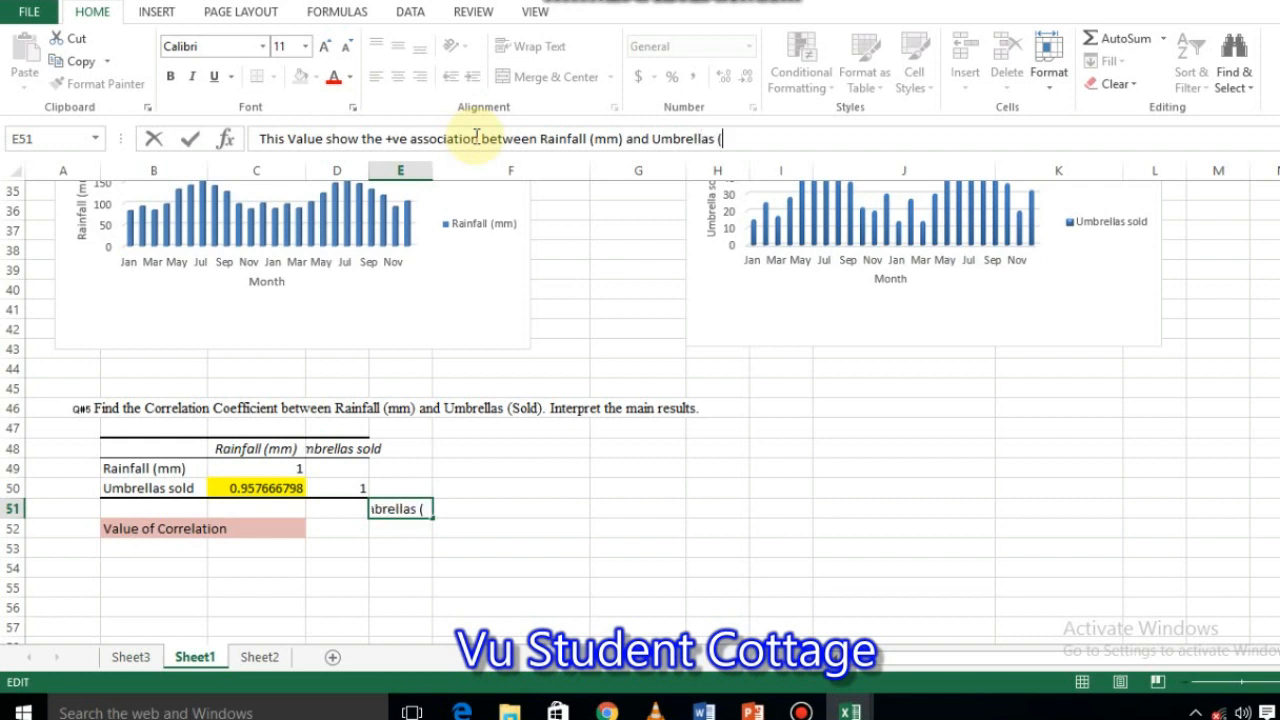
{"action": "type", "text": "sold)"}
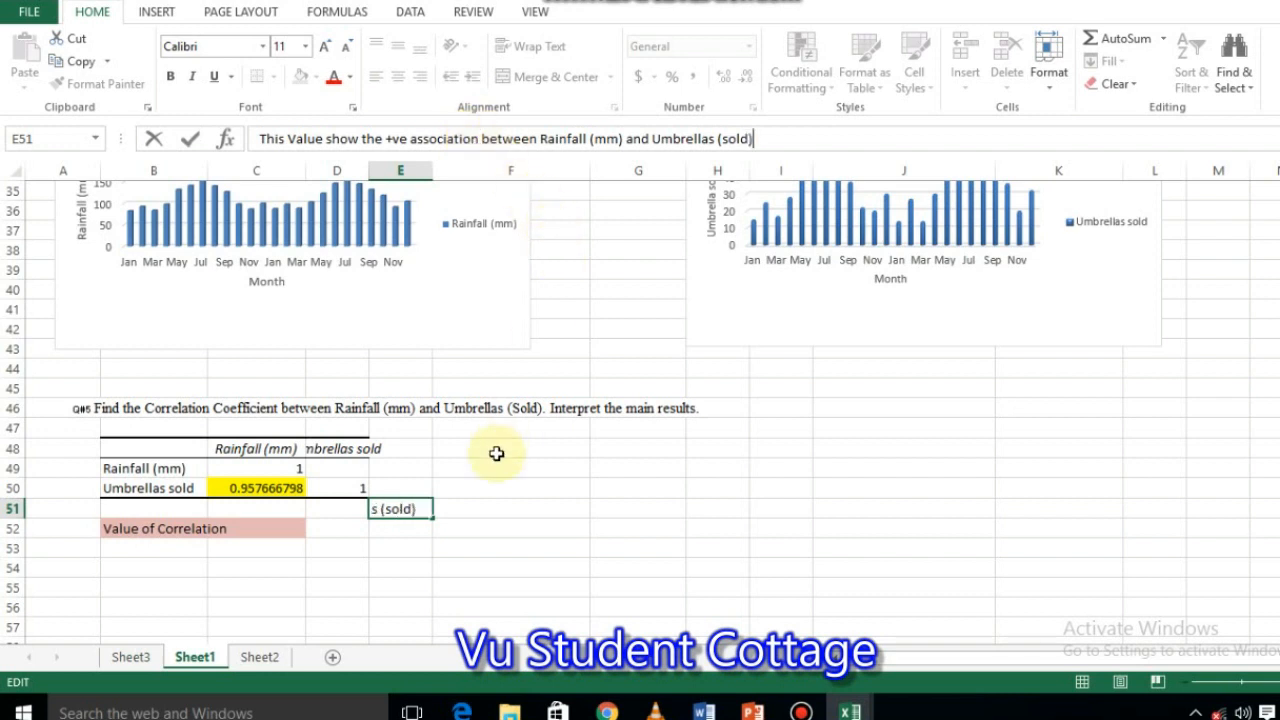
{"action": "left_click", "coordinate": [472, 583]}
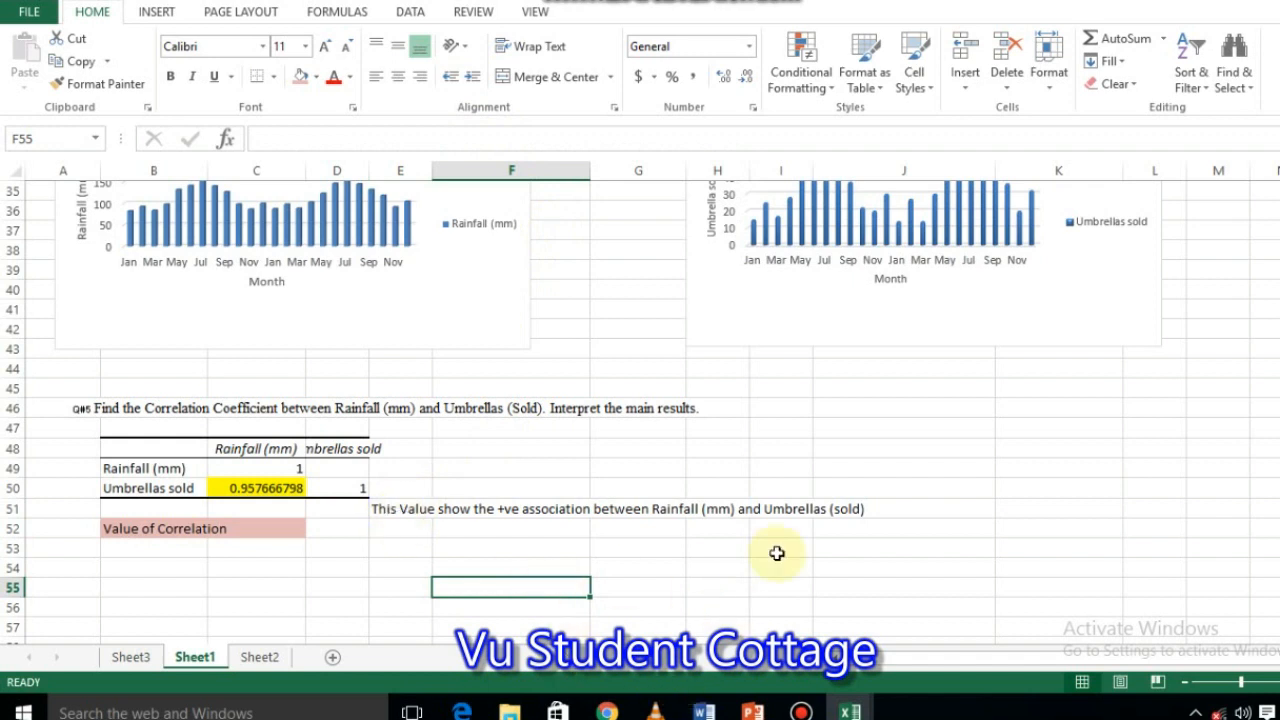
Insert a markers-only scatter chart from the Rainfall (mm) and Umbrellas sold data in B1:C25.
{"action": "scroll", "coordinate": [640, 407], "scroll_direction": "down", "scroll_amount": 2}
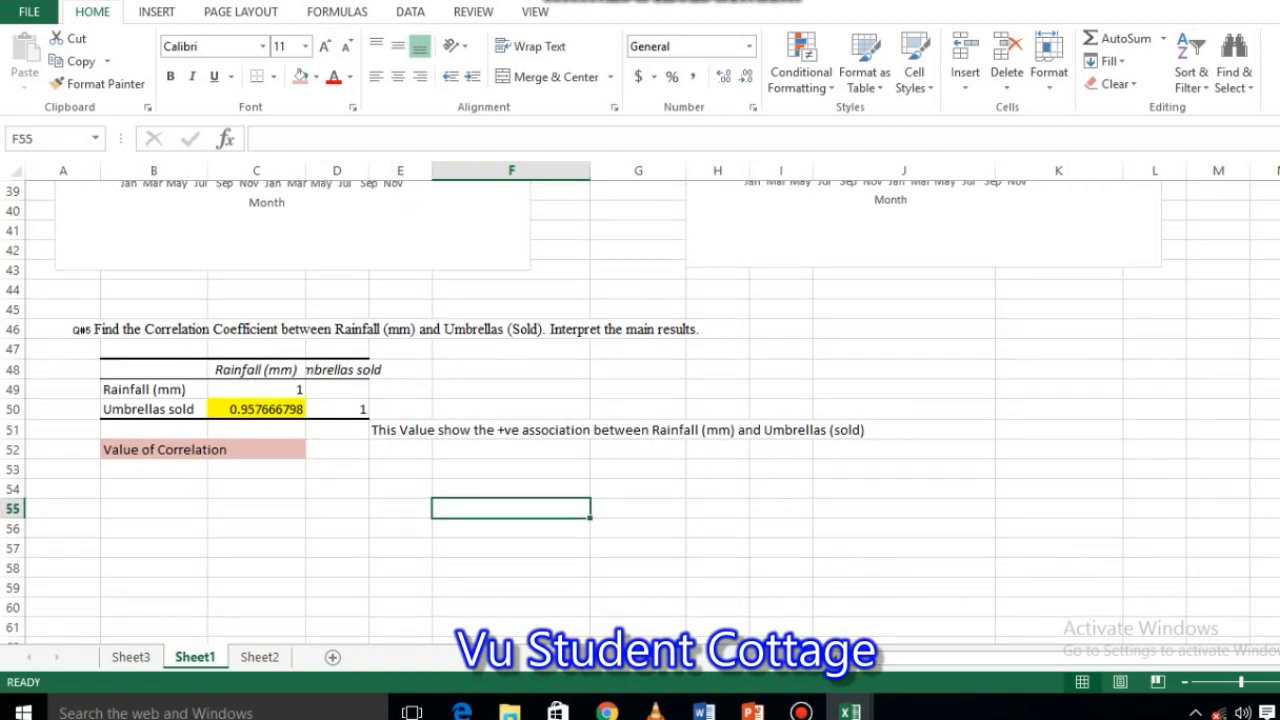
{"action": "scroll", "coordinate": [1265, 485], "scroll_direction": "up", "scroll_amount": 13}
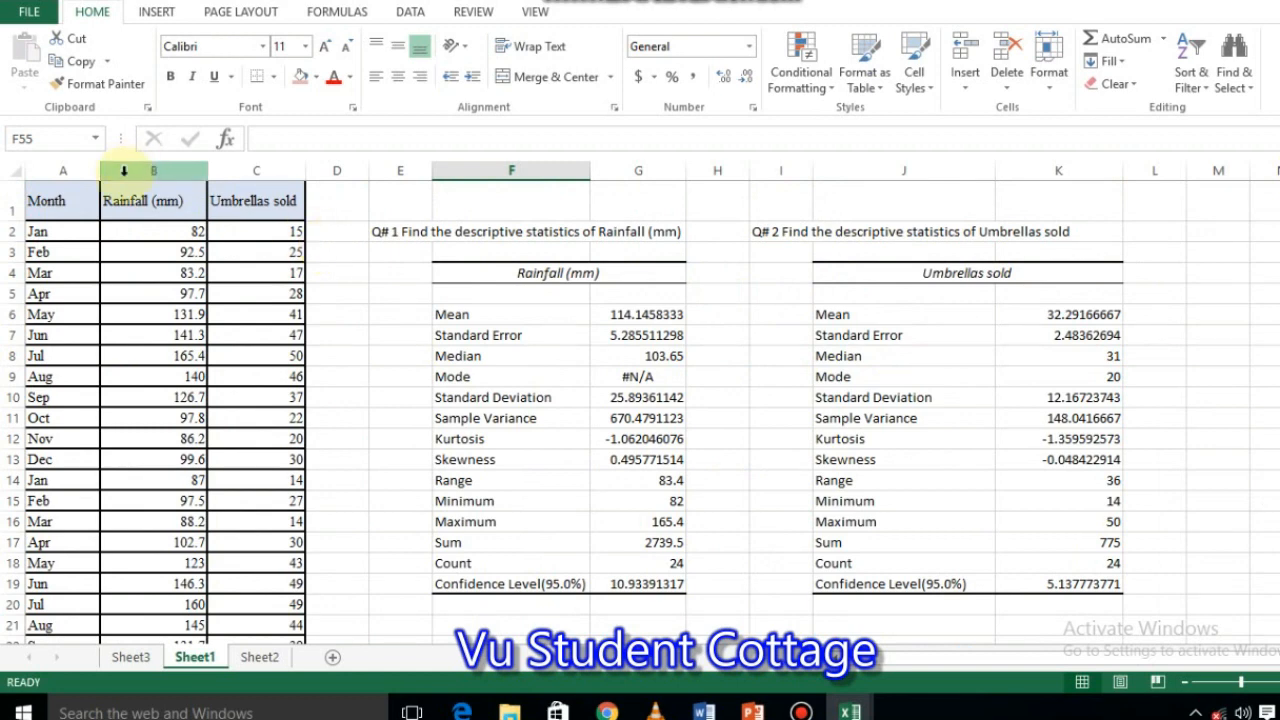
{"action": "left_click_drag", "start_coordinate": [112, 198], "coordinate": [160, 233]}
{"action": "left_click_drag", "start_coordinate": [205, 273], "coordinate": [266, 606]}
{"action": "left_click", "coordinate": [156, 13]}
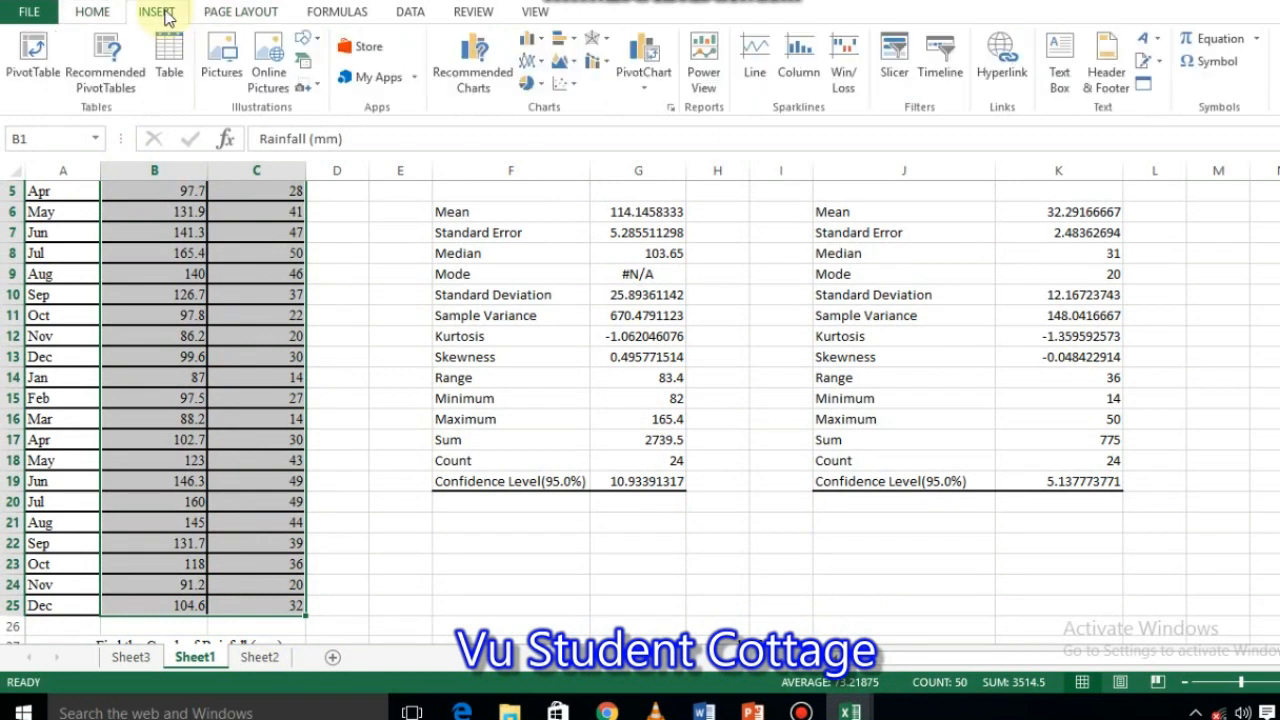
{"action": "left_click", "coordinate": [560, 90]}
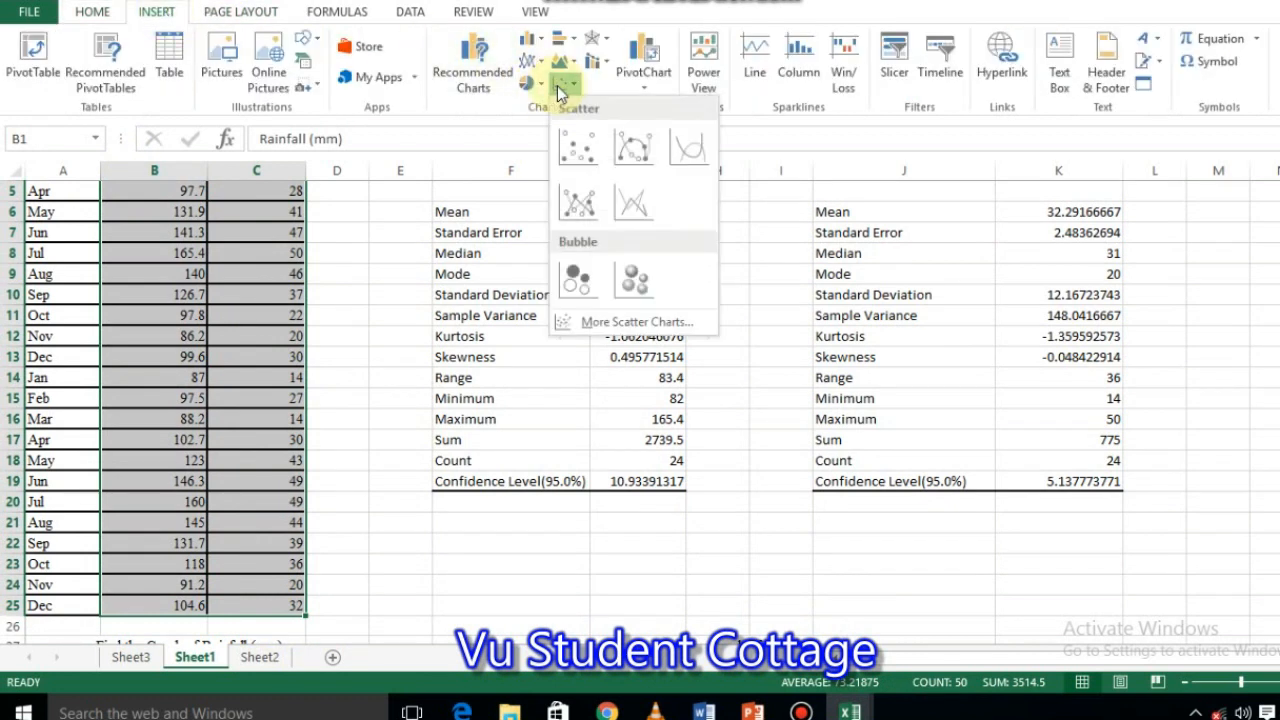
{"action": "left_click", "coordinate": [562, 152]}
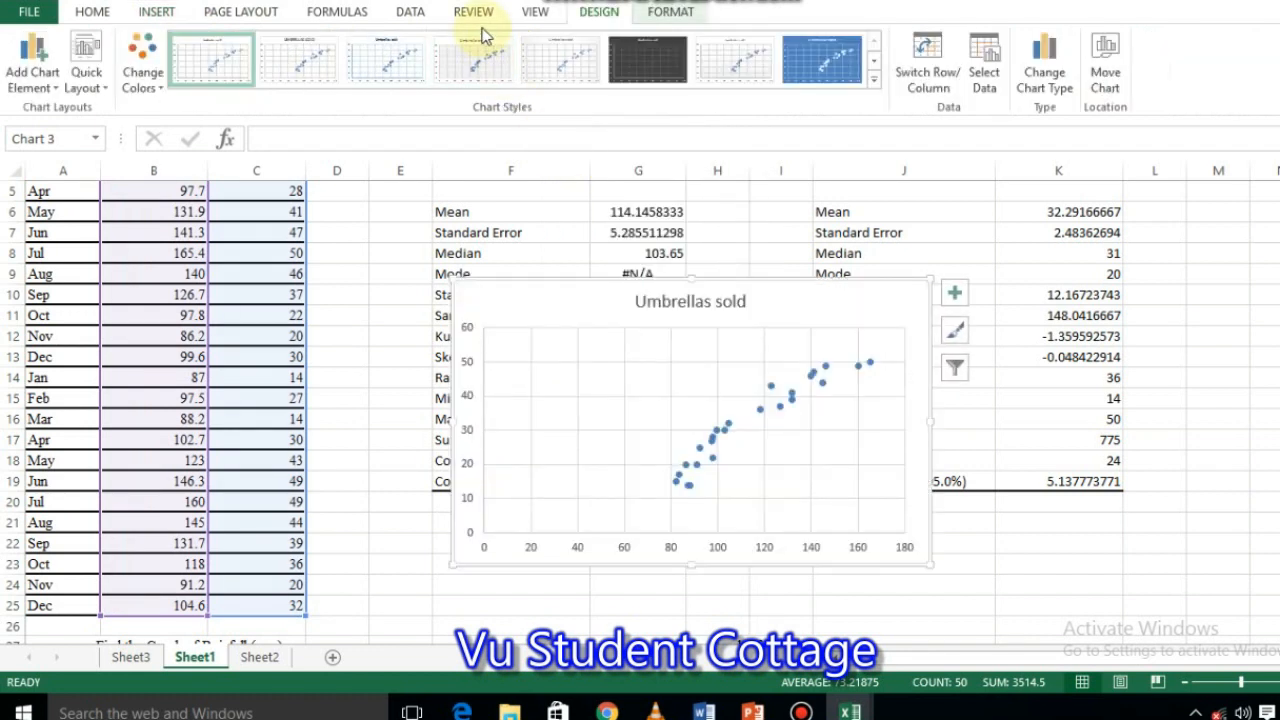
Apply the fifth chart style and the quick layout with axis titles, linear trendline, equation and R² to the scatter chart.
{"action": "left_click", "coordinate": [874, 78]}
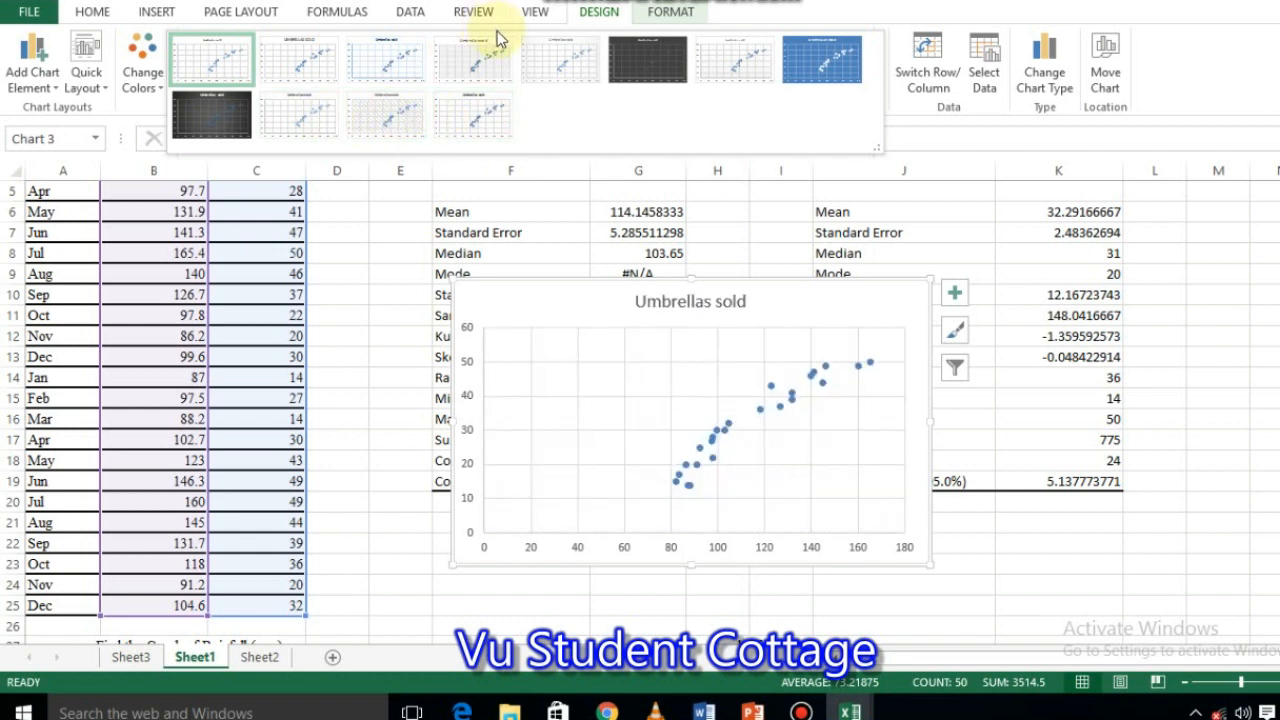
{"action": "left_click", "coordinate": [552, 69]}
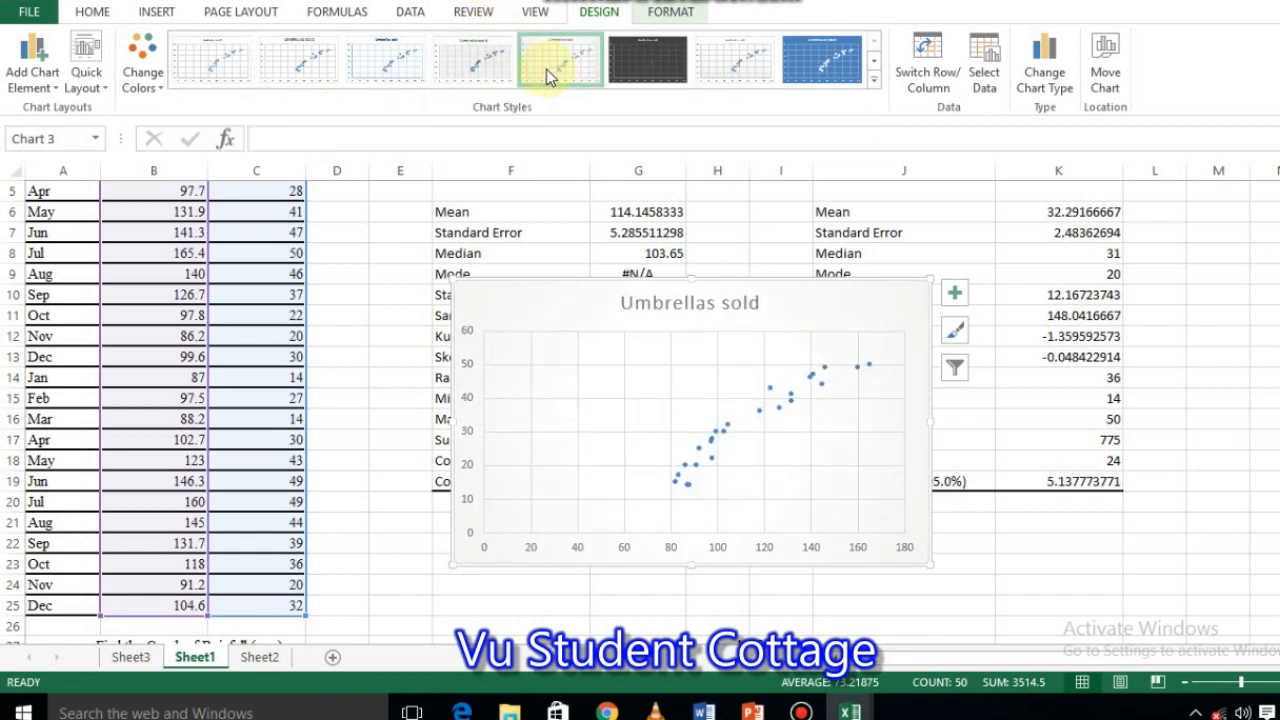
{"action": "left_click", "coordinate": [85, 75]}
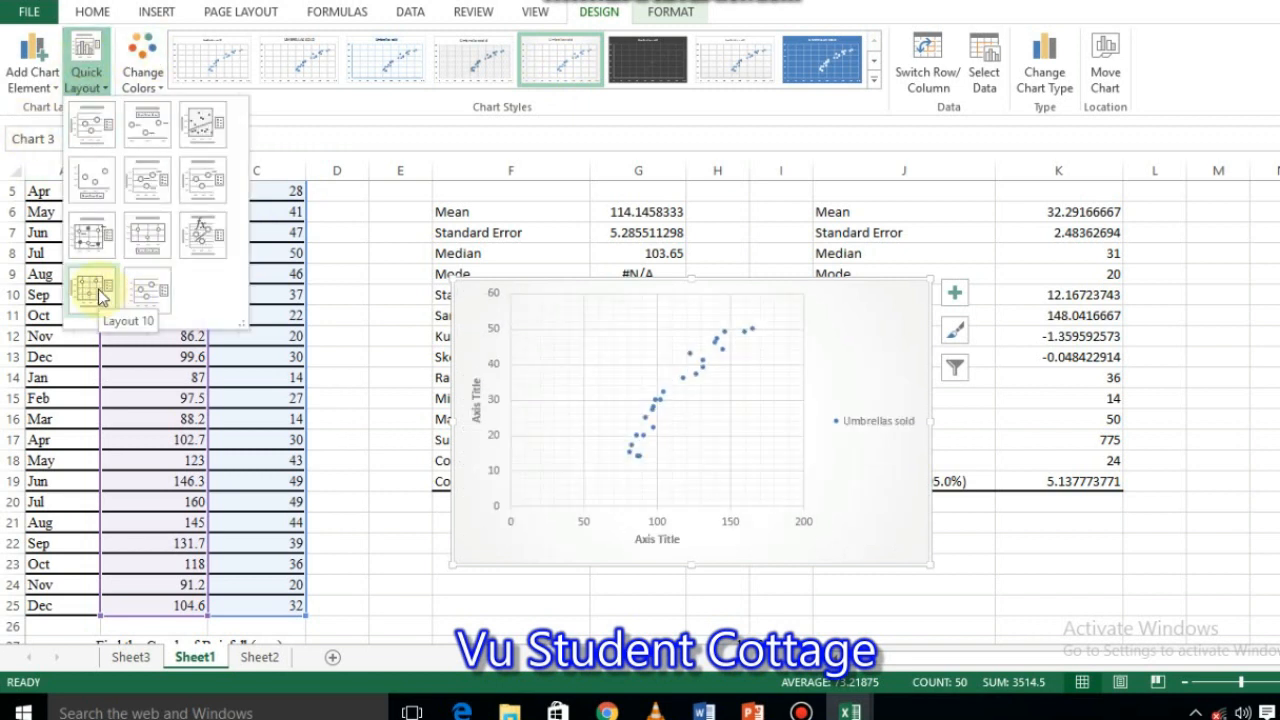
{"action": "left_click", "coordinate": [205, 240]}
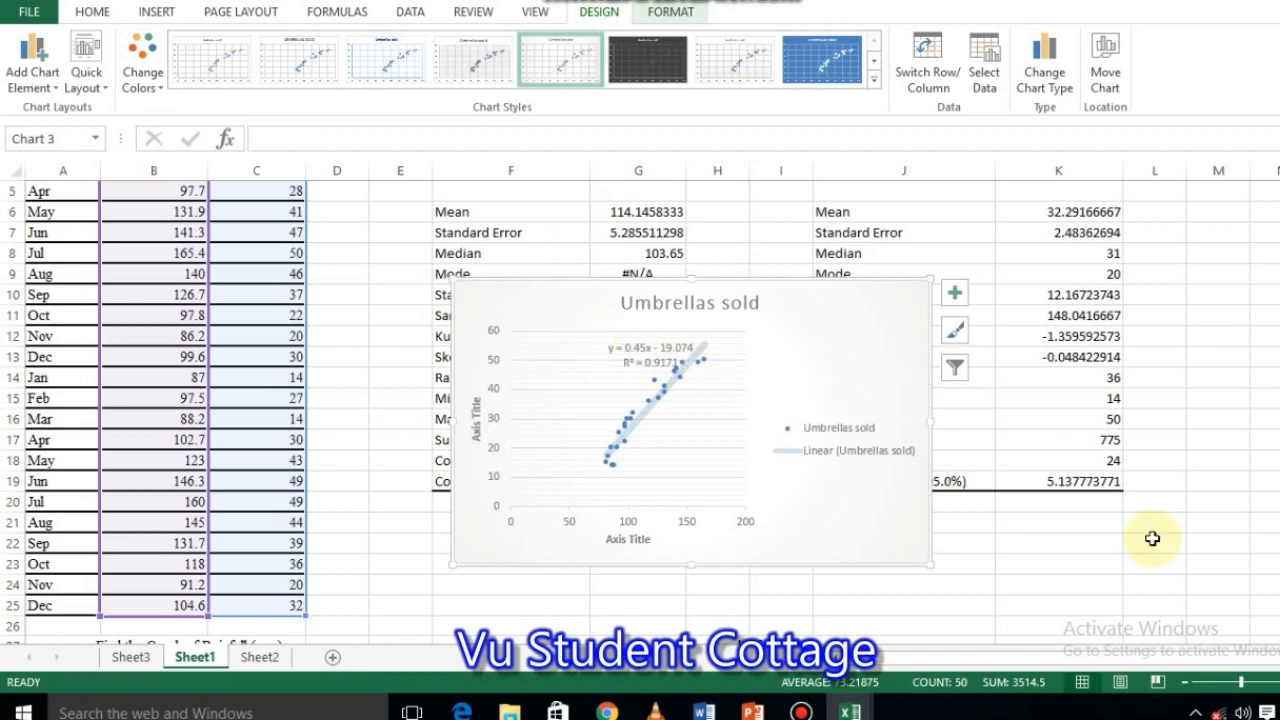
Move the scatter chart below the "Value of Correlation" label so that its upper-left corner sits at about B54.
{"action": "scroll", "coordinate": [838, 278], "scroll_direction": "down", "scroll_amount": 1}
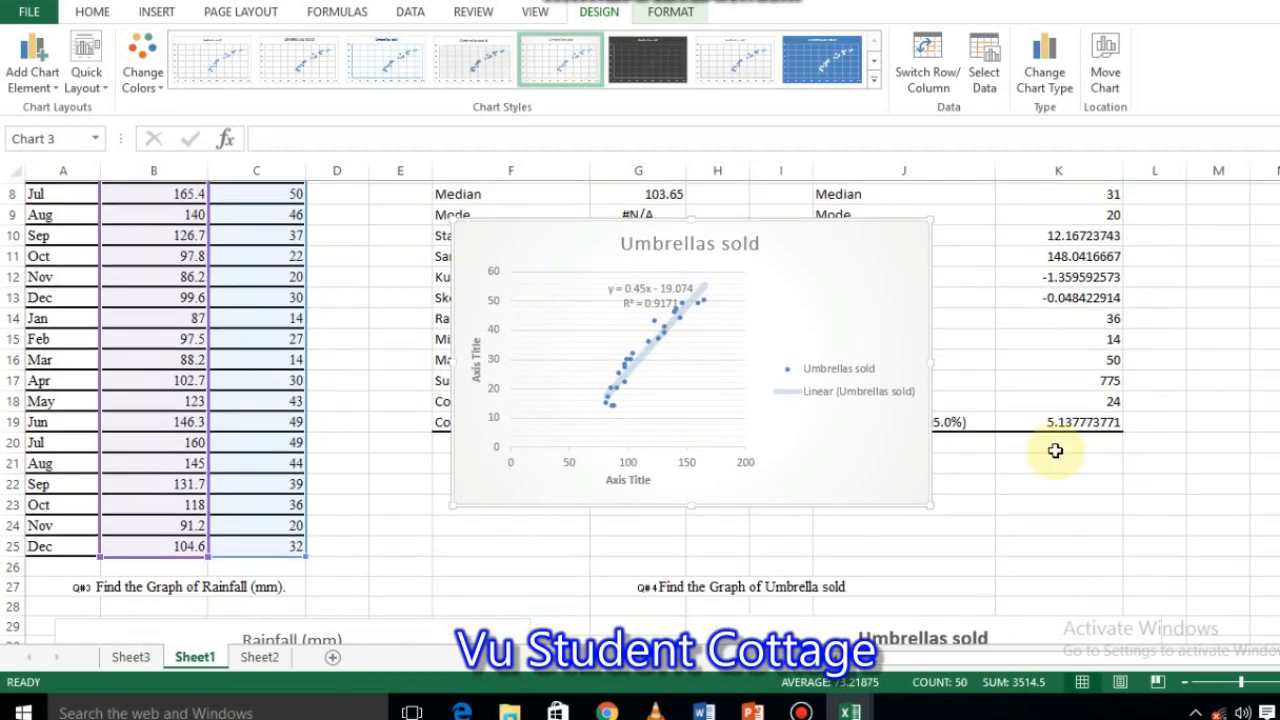
{"action": "left_click_drag", "start_coordinate": [838, 278], "coordinate": [1275, 566]}
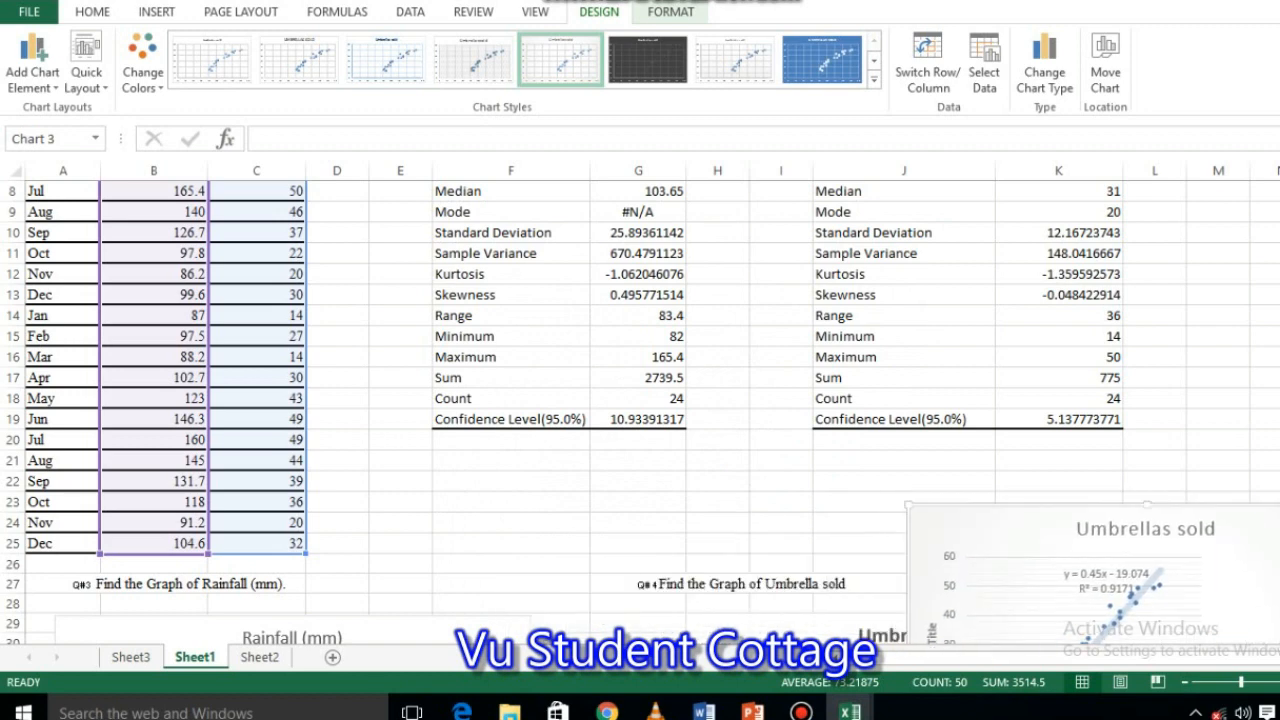
{"action": "scroll", "coordinate": [640, 410], "scroll_direction": "down", "scroll_amount": 6}
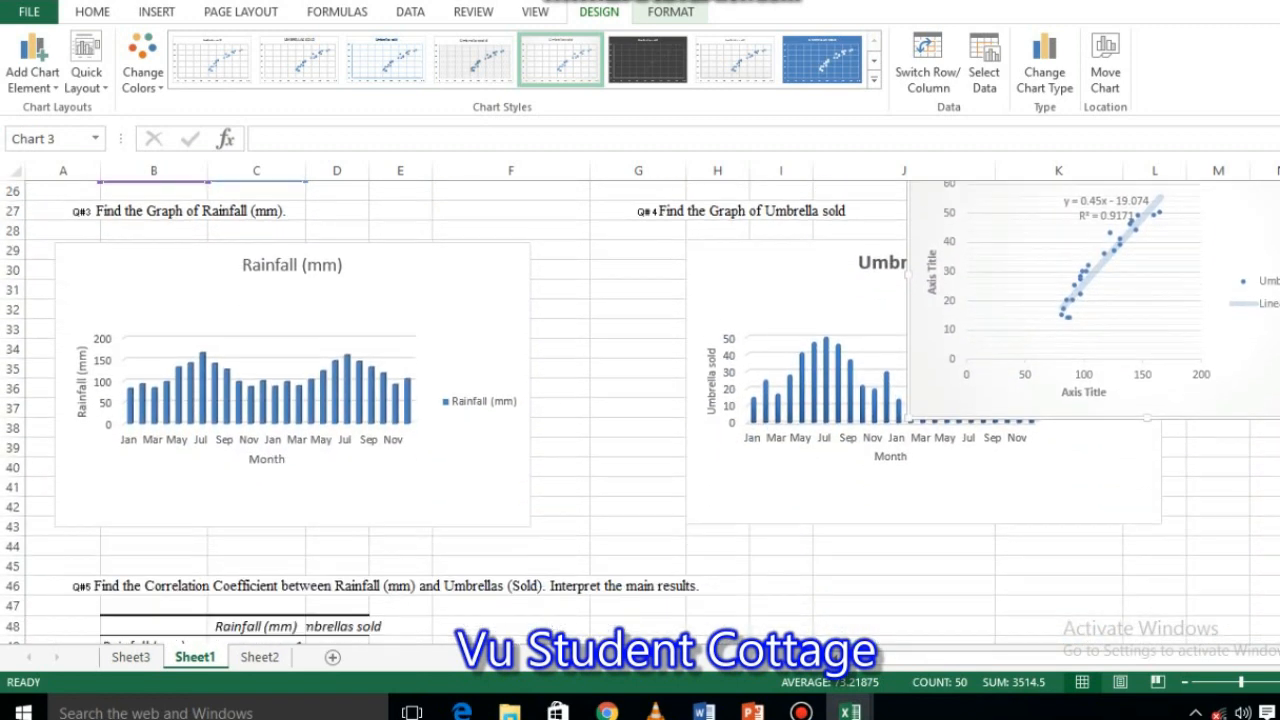
{"action": "scroll", "coordinate": [1191, 374], "scroll_direction": "down", "scroll_amount": 2}
{"action": "left_click_drag", "start_coordinate": [1251, 251], "coordinate": [1080, 585]}
{"action": "scroll", "coordinate": [1257, 441], "scroll_direction": "down", "scroll_amount": 5}
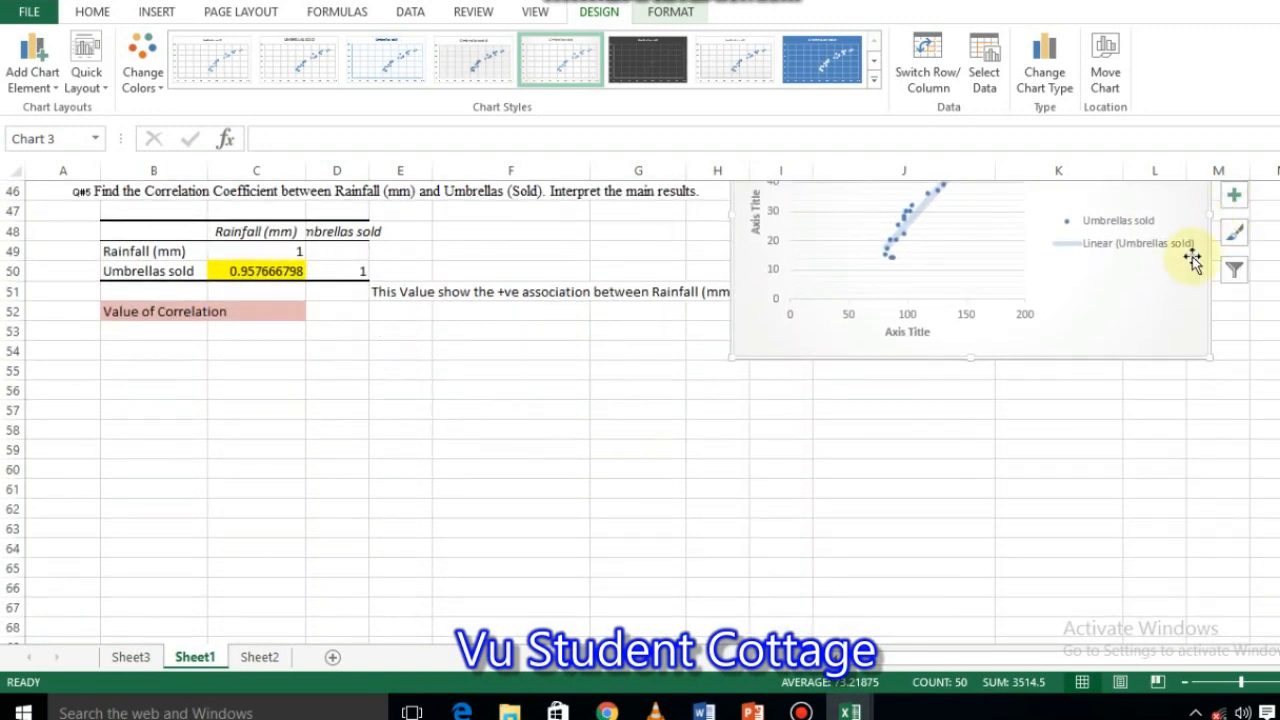
{"action": "left_click_drag", "start_coordinate": [1163, 283], "coordinate": [530, 555]}
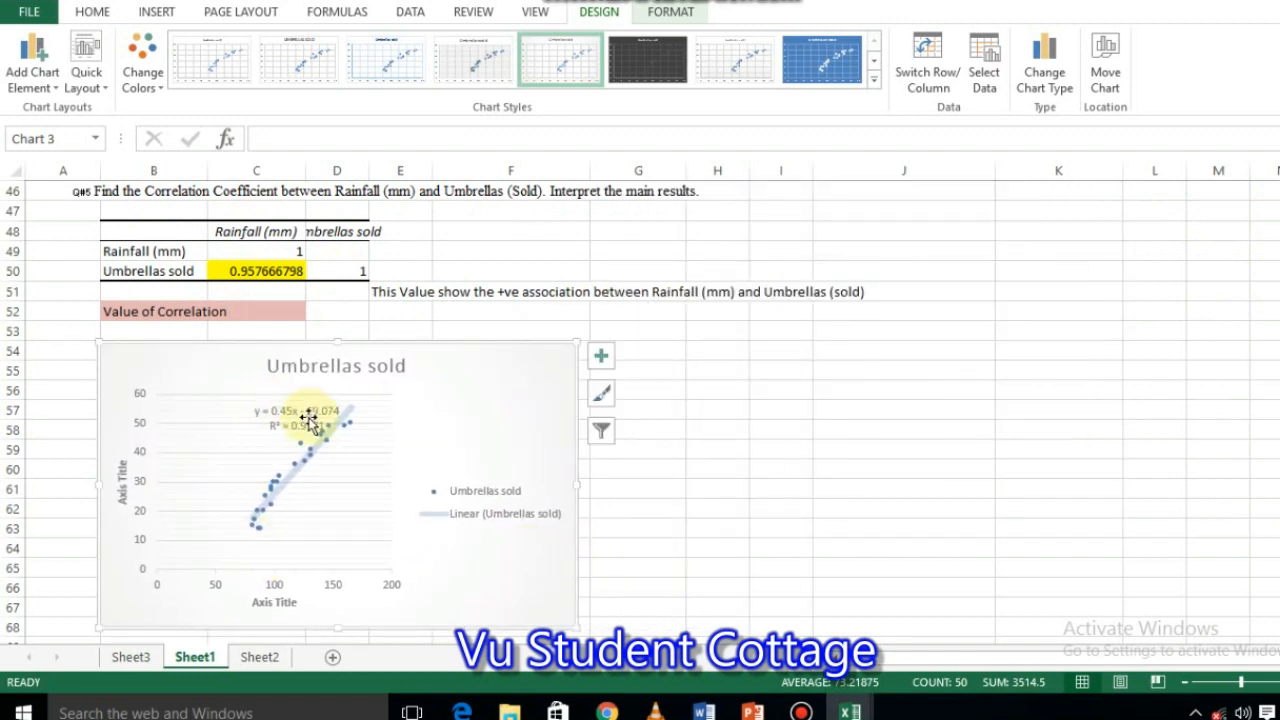
{"action": "left_click", "coordinate": [624, 587]}
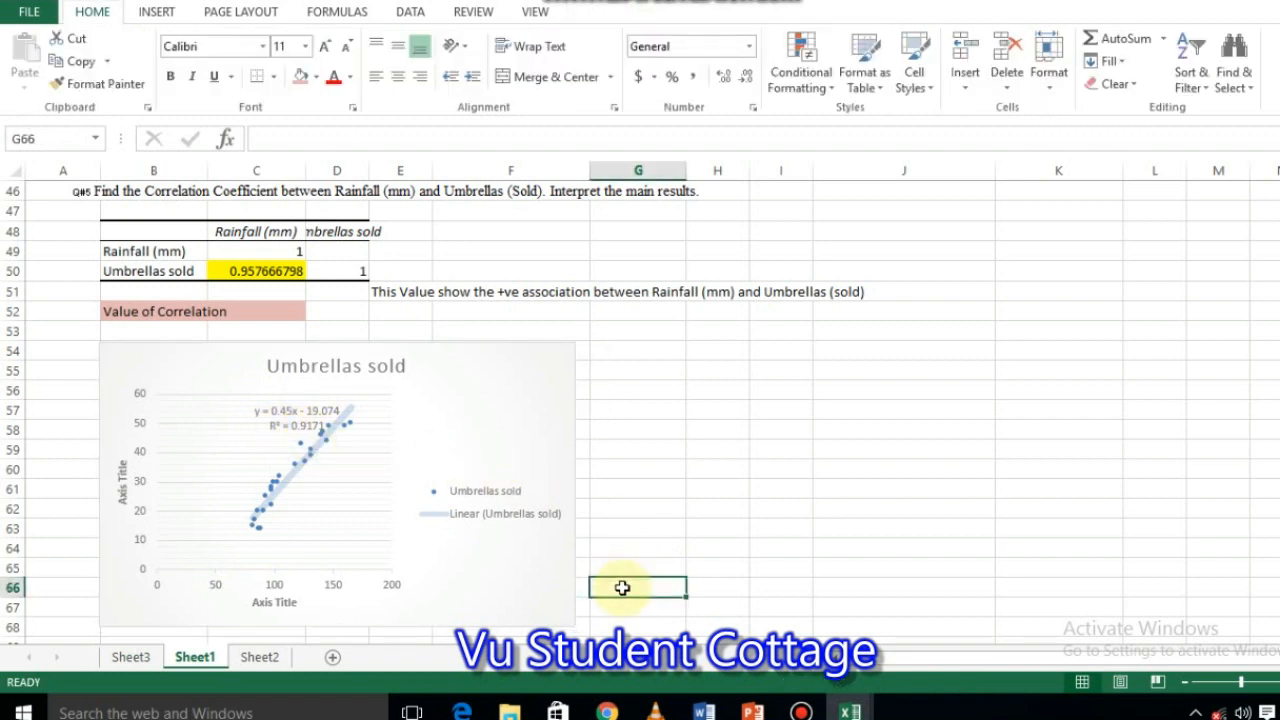
{"action": "key", "text": "Return"}
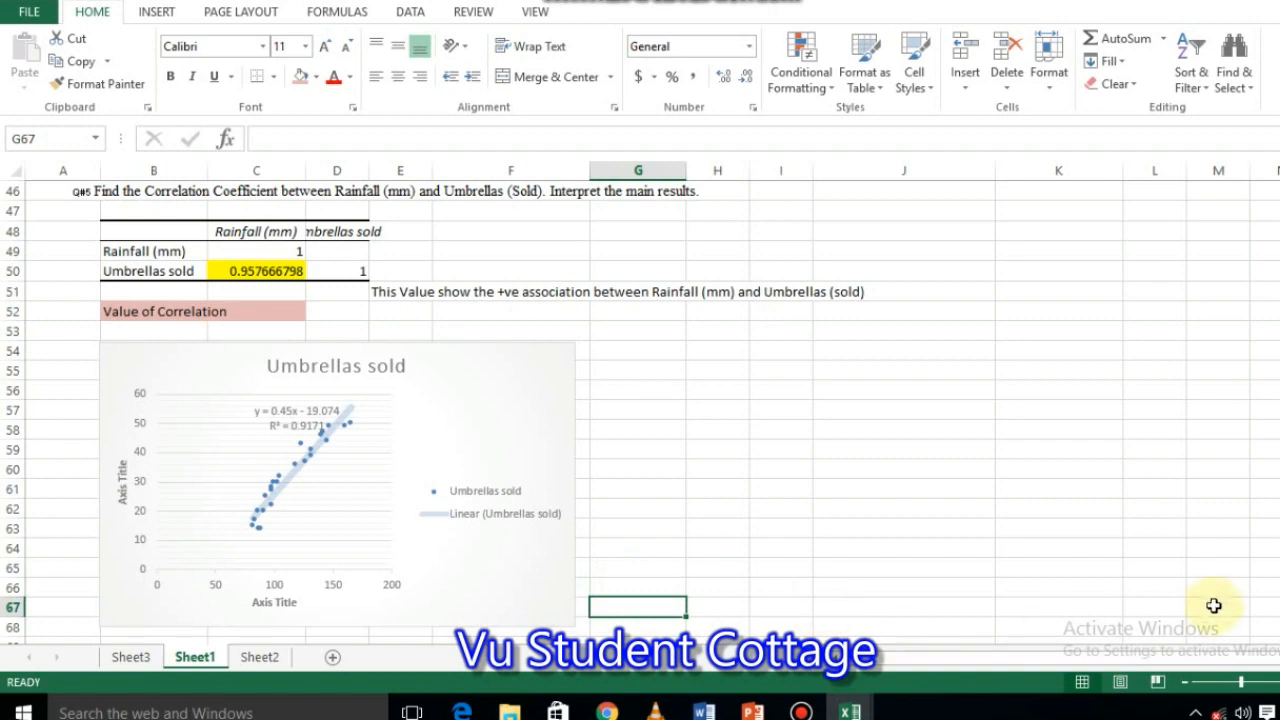
Copy the regression analysis question from the Word assignment document and paste it into cell A70 of Sheet1 in Excel.
{"action": "scroll", "coordinate": [309, 523], "scroll_direction": "down", "scroll_amount": 3}
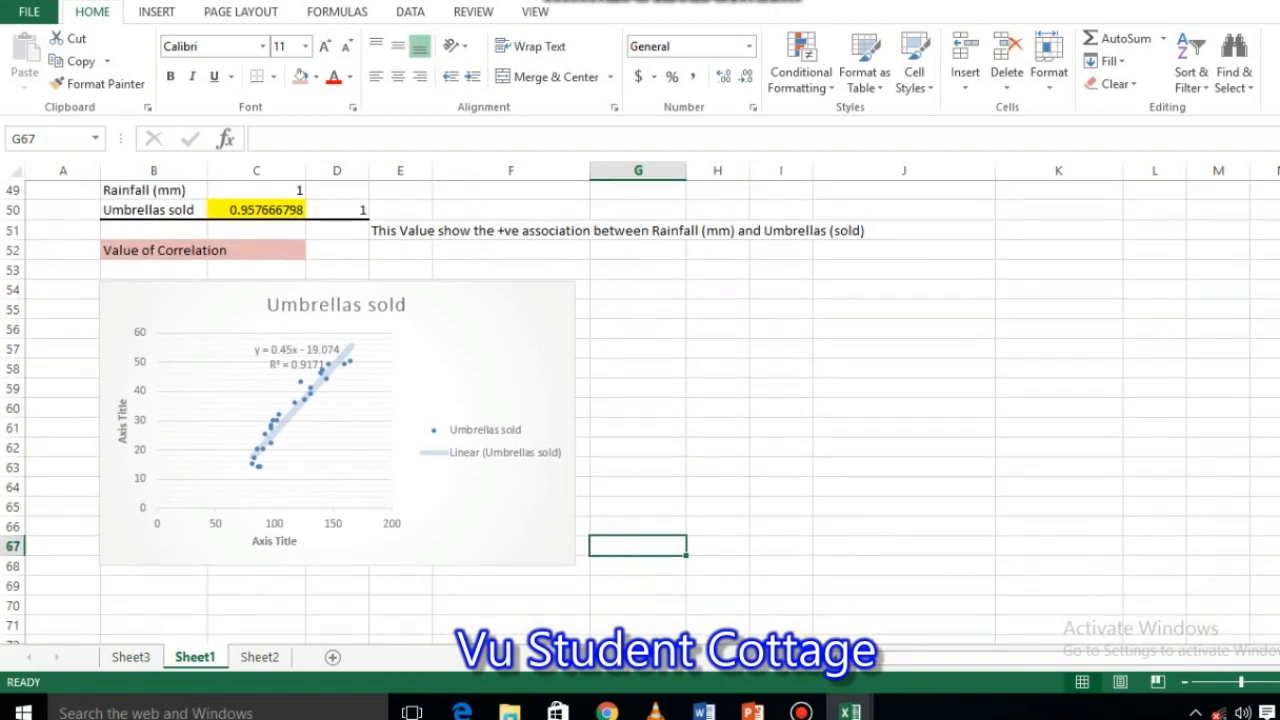
{"action": "left_click", "coordinate": [80, 489]}
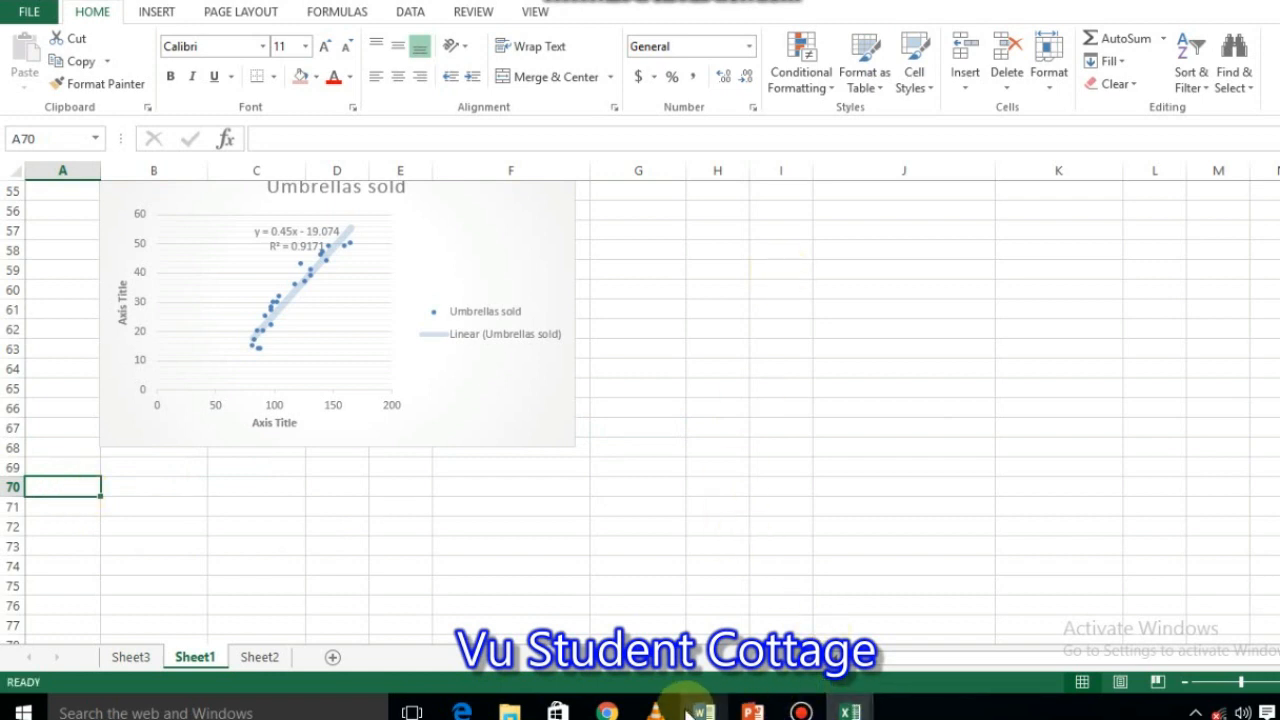
{"action": "mouse_move", "coordinate": [700, 712]}
{"action": "left_click", "coordinate": [736, 632]}
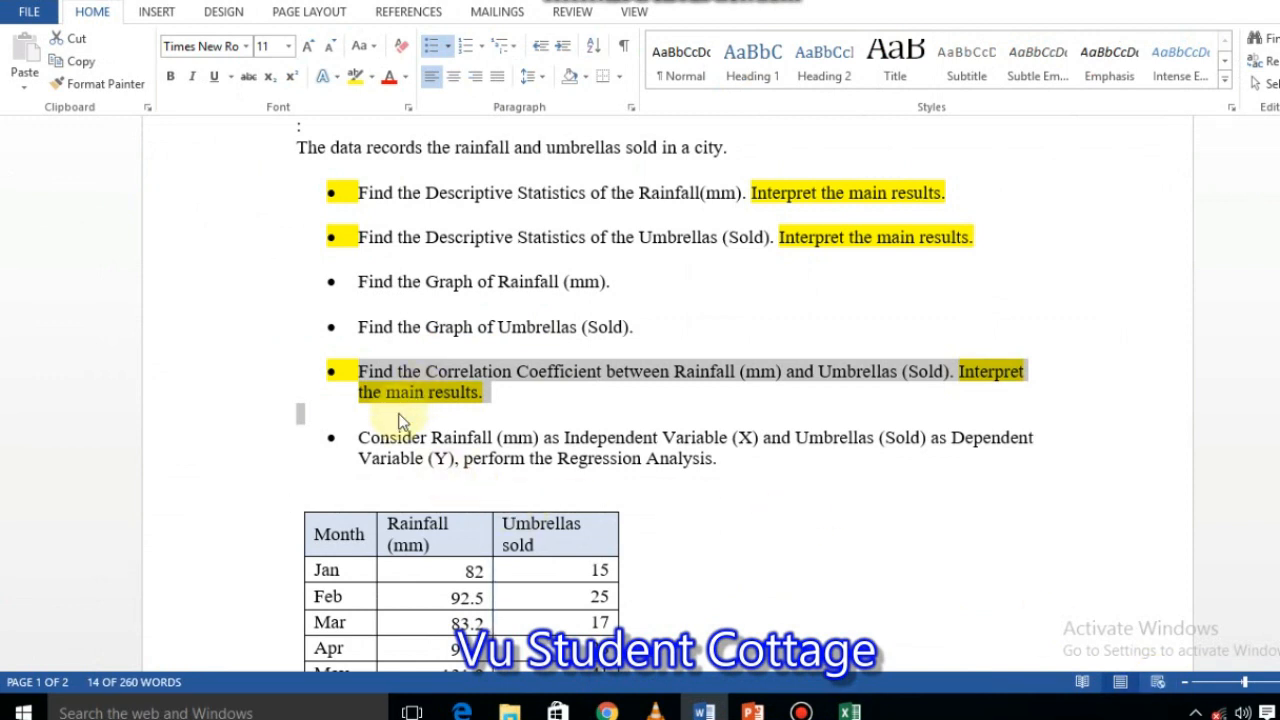
{"action": "left_click_drag", "start_coordinate": [356, 436], "coordinate": [605, 490]}
{"action": "key", "text": "ctrl+c"}
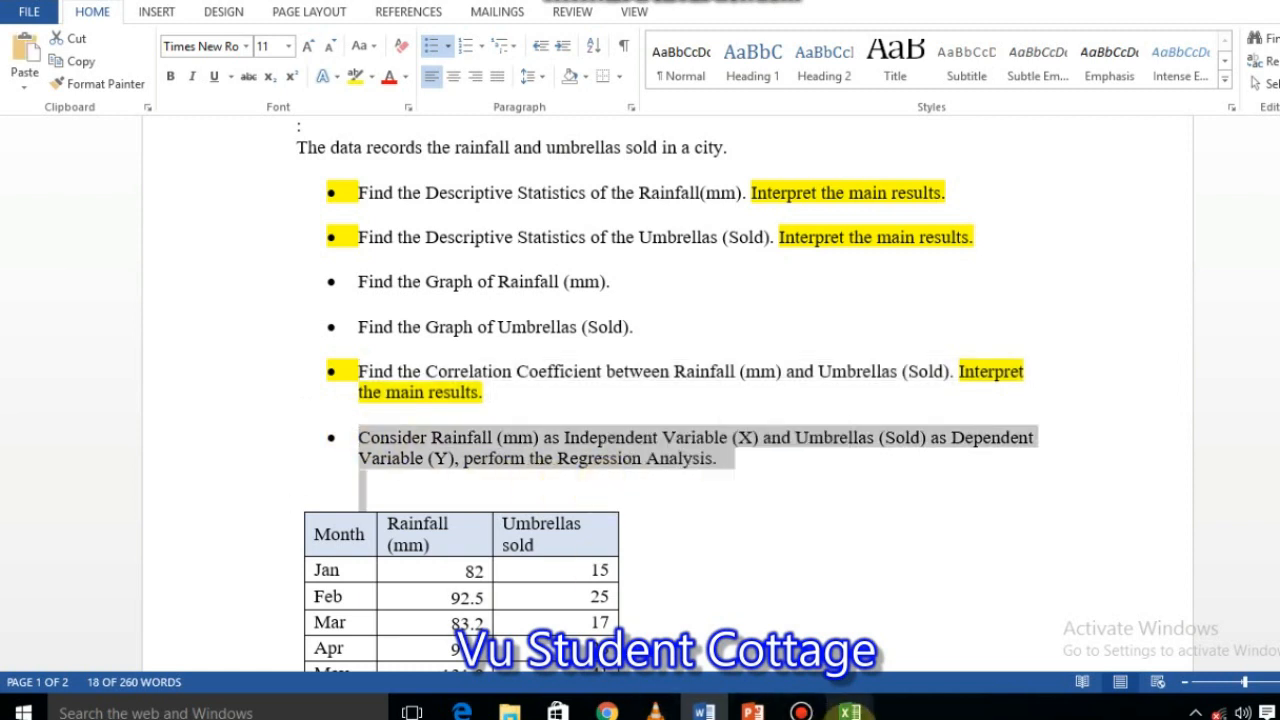
{"action": "mouse_move", "coordinate": [849, 711]}
{"action": "left_click", "coordinate": [924, 625]}
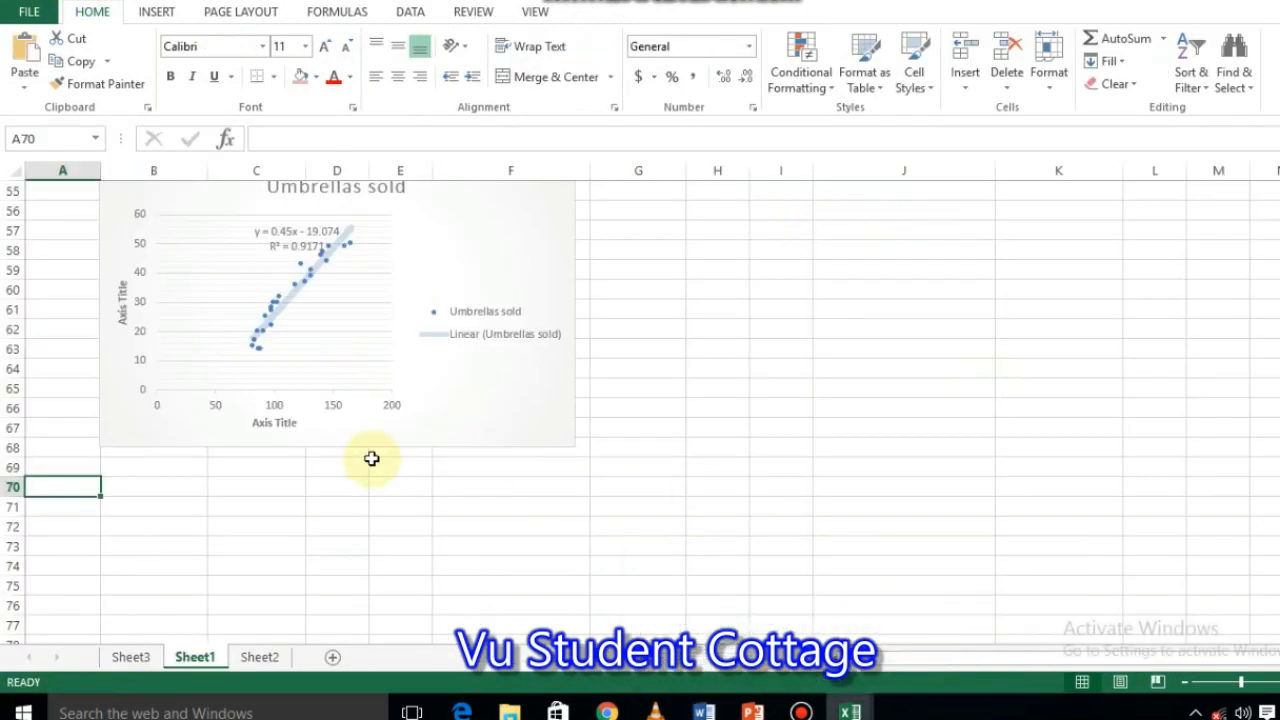
{"action": "key", "text": "ctrl+v"}
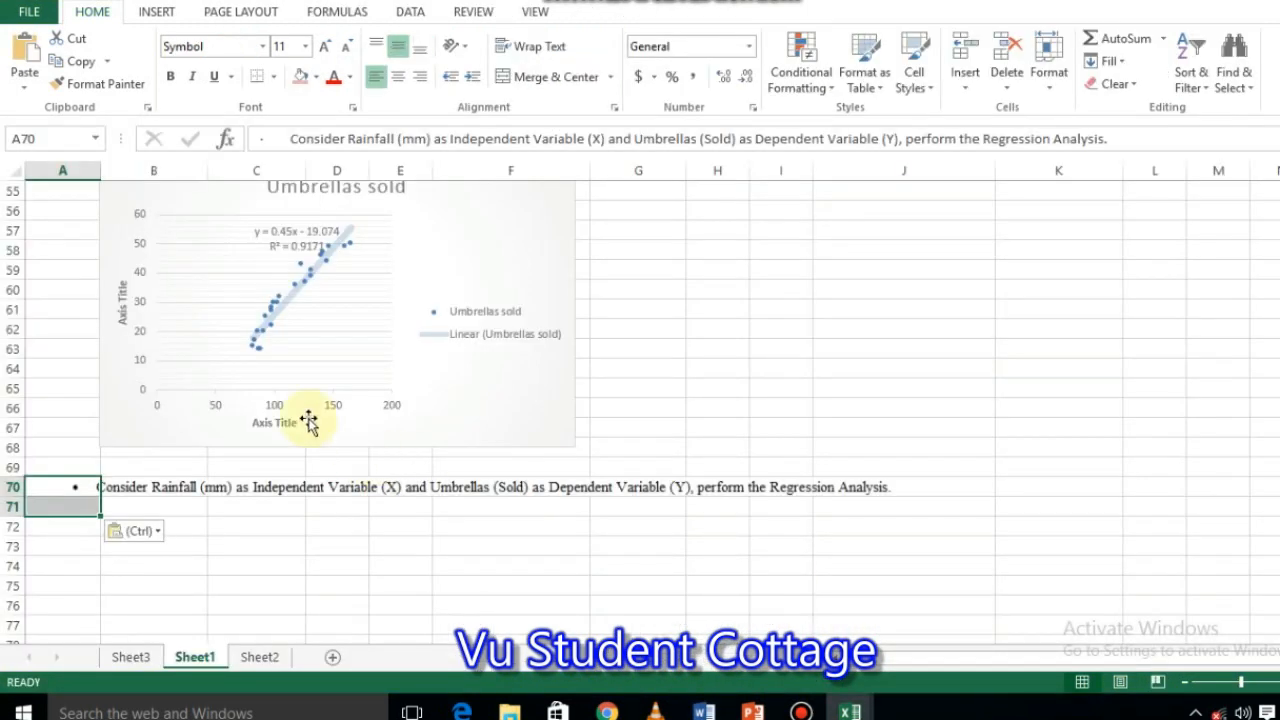
Replace the bullet at the start of the regression question in A70 with "Q#5".
{"action": "left_click", "coordinate": [282, 138]}
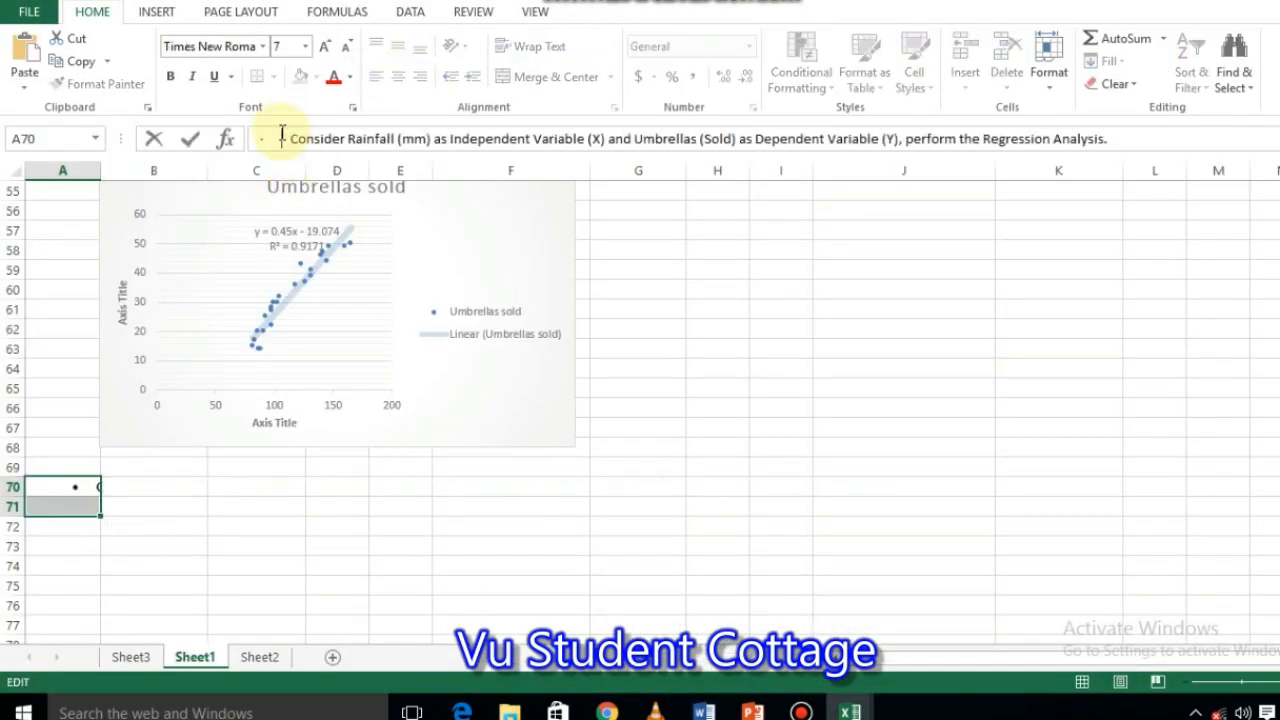
{"action": "key", "text": "BackSpace"}
{"action": "key", "text": "BackSpace"}
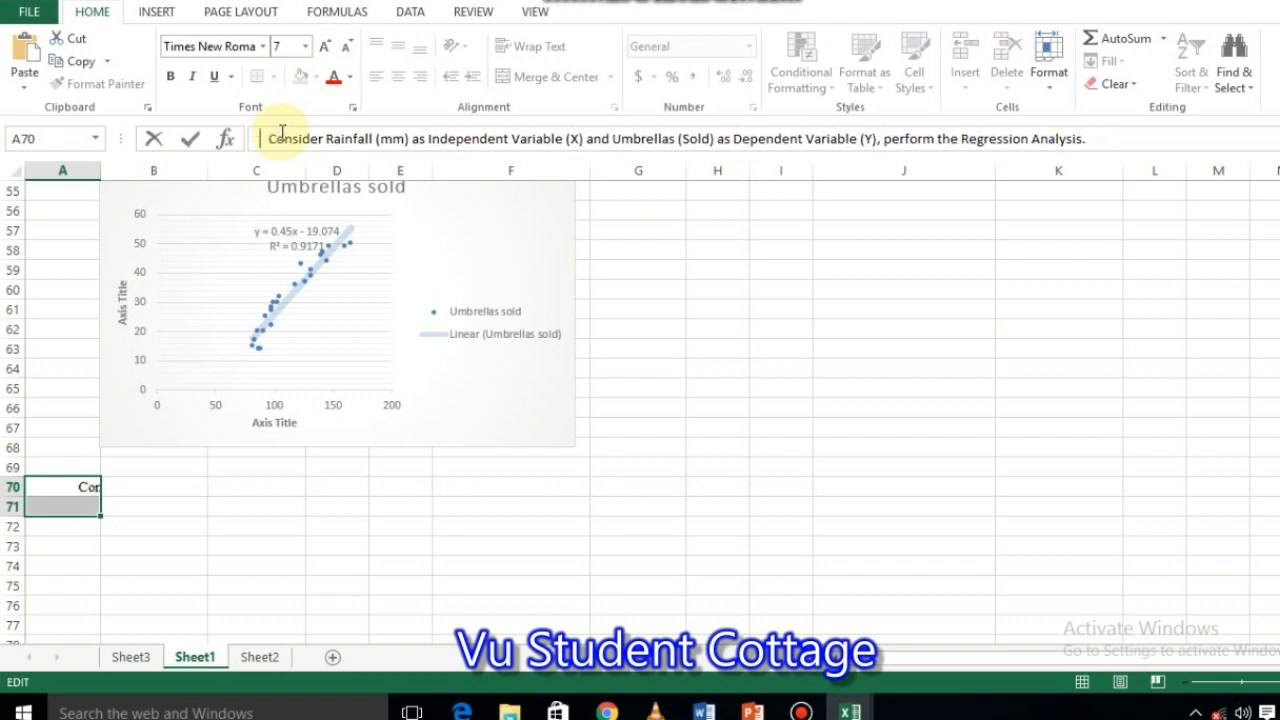
{"action": "type", "text": "Q "}
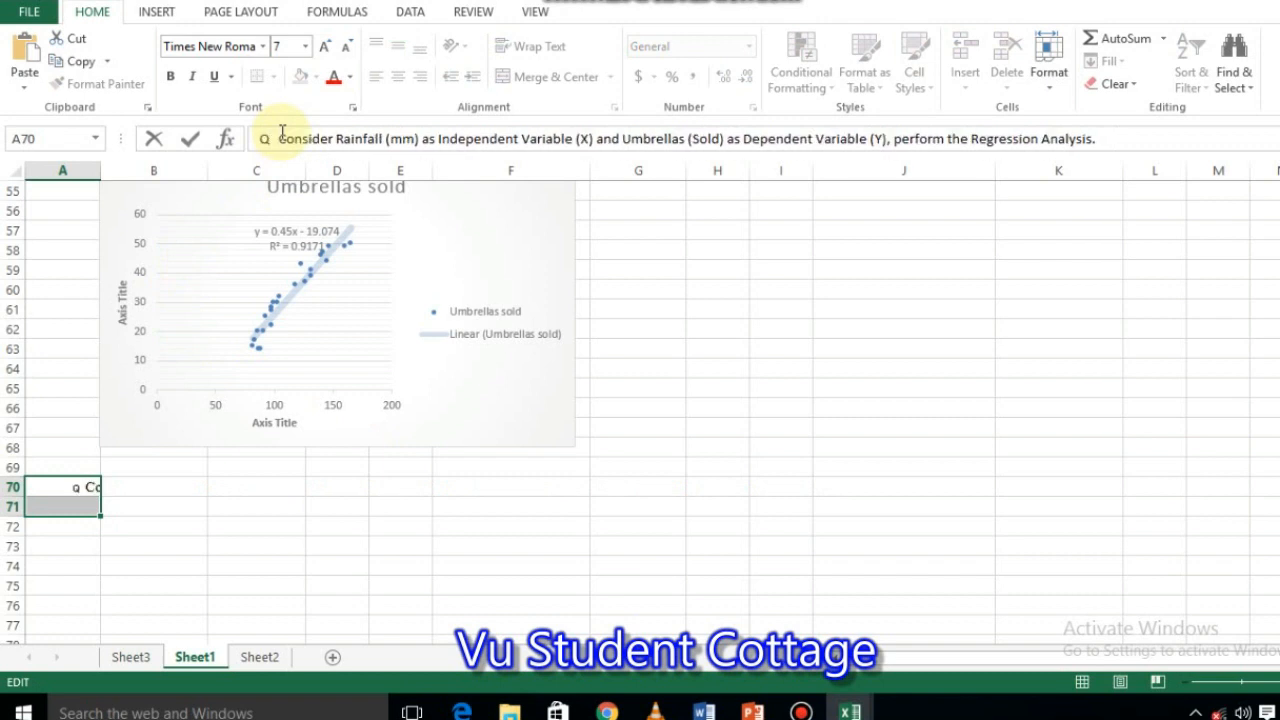
{"action": "type", "text": "#5"}
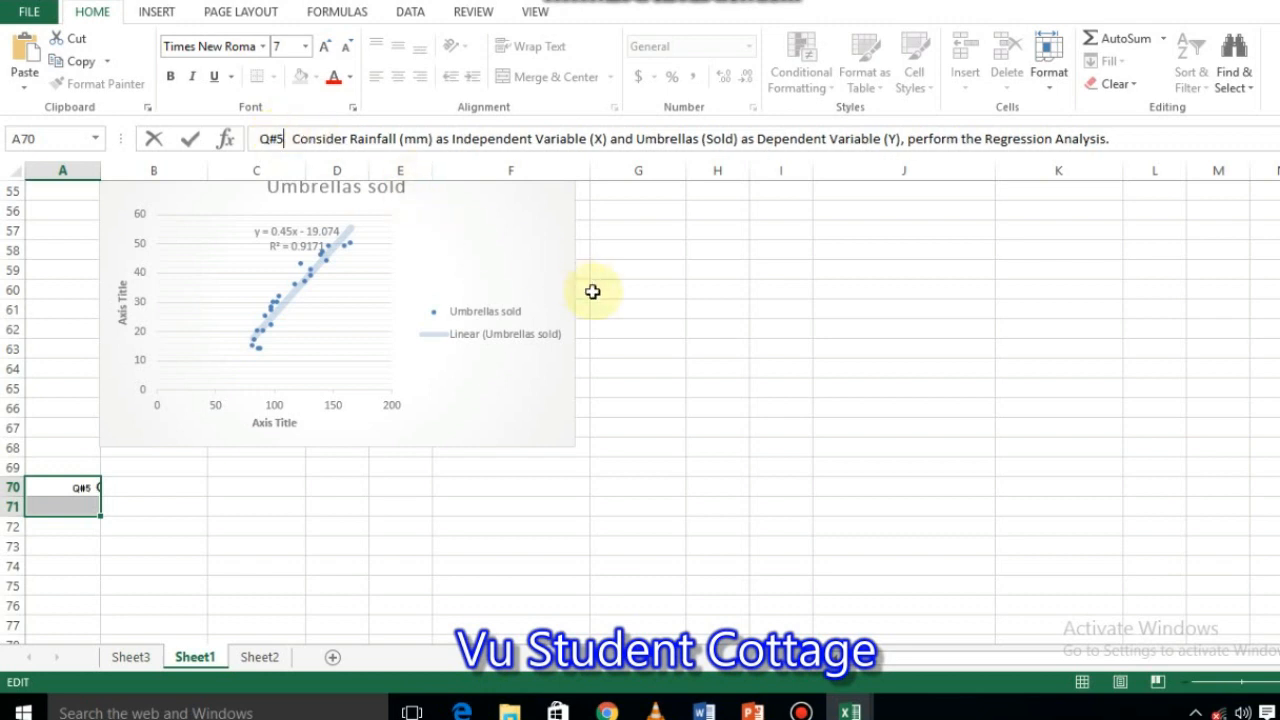
{"action": "key", "text": "Return"}
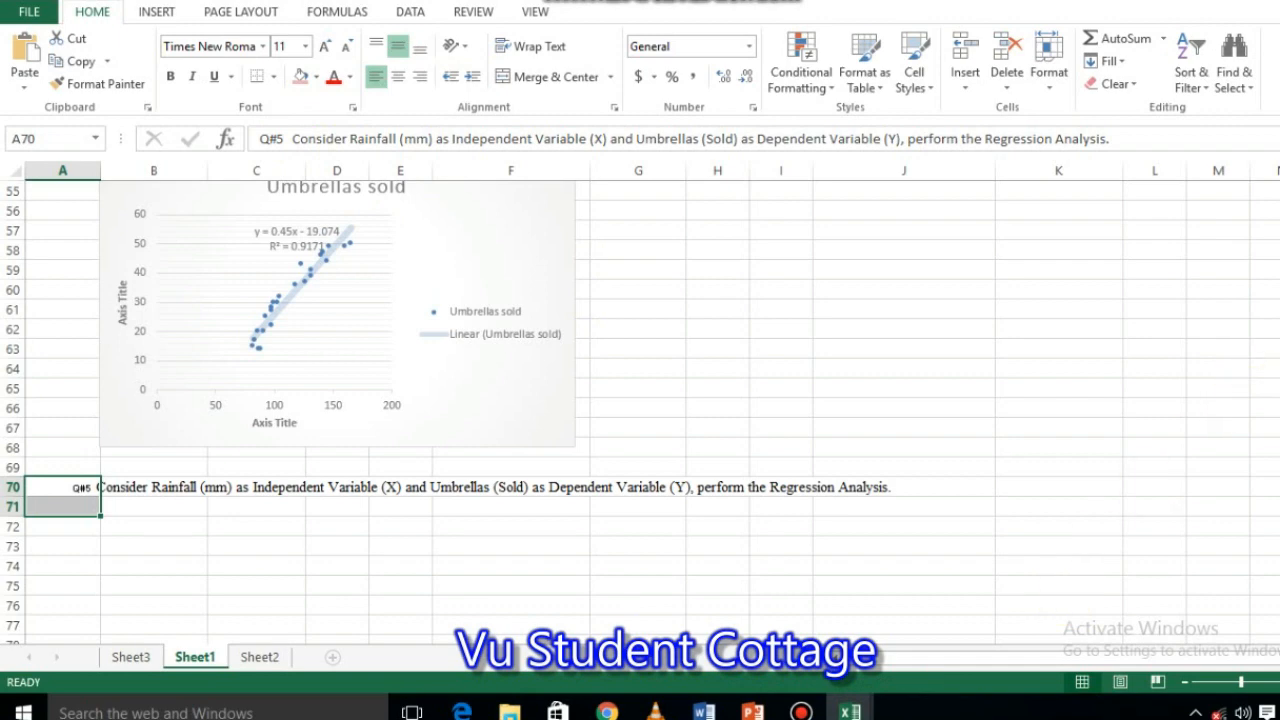
Append "(X)" to the Rainfall (mm) header in B1 and "(Y)" to the Umbrellas sold header in C1.
{"action": "scroll", "coordinate": [691, 285], "scroll_direction": "up", "scroll_amount": 18}
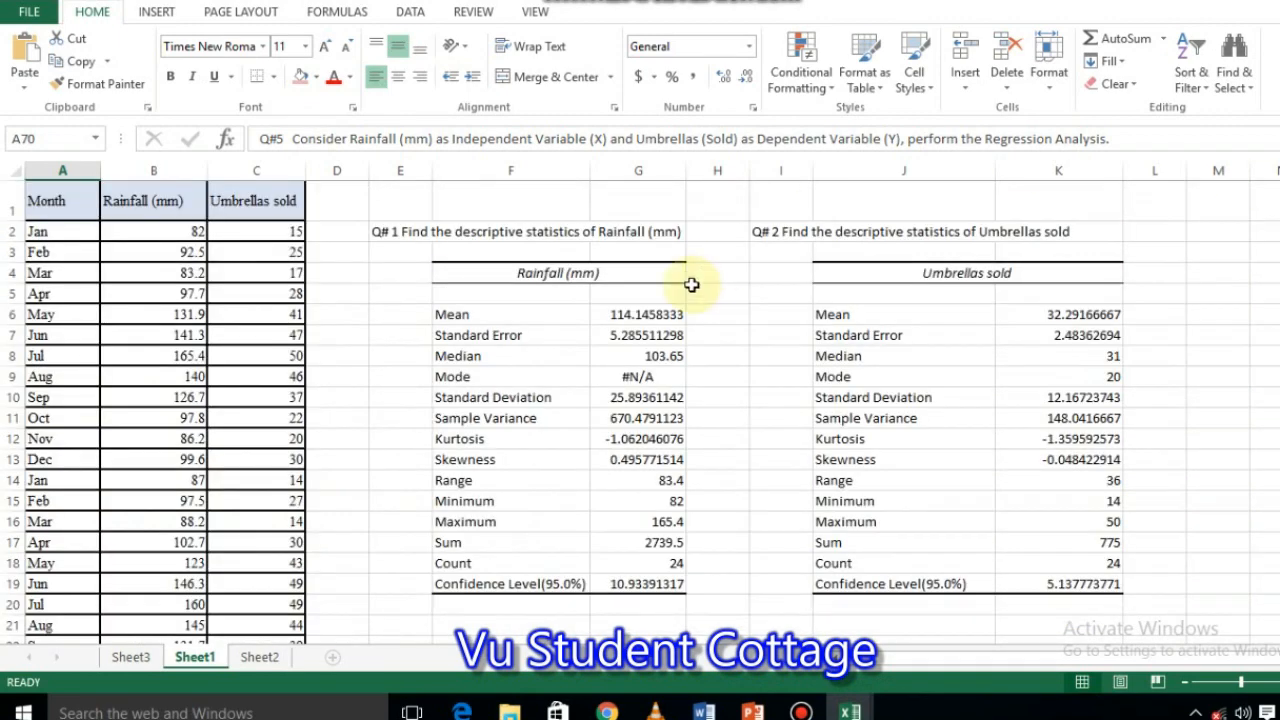
{"action": "left_click", "coordinate": [187, 200]}
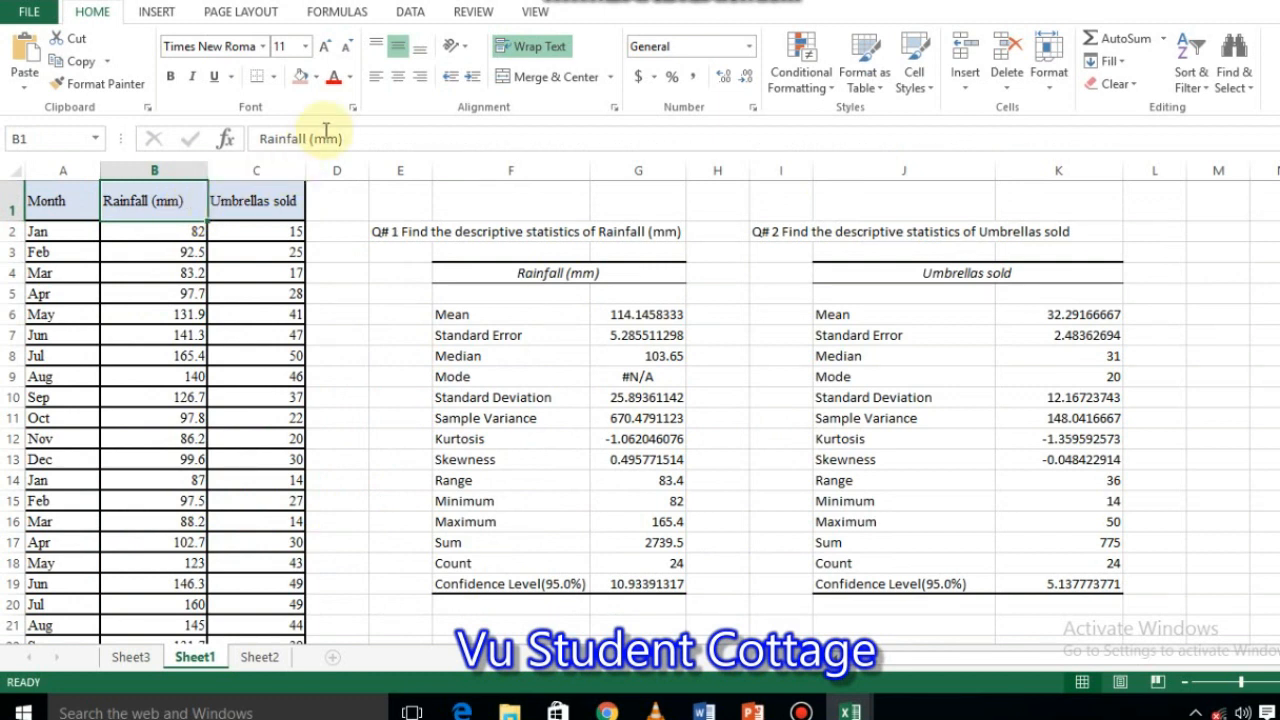
{"action": "left_click", "coordinate": [357, 138]}
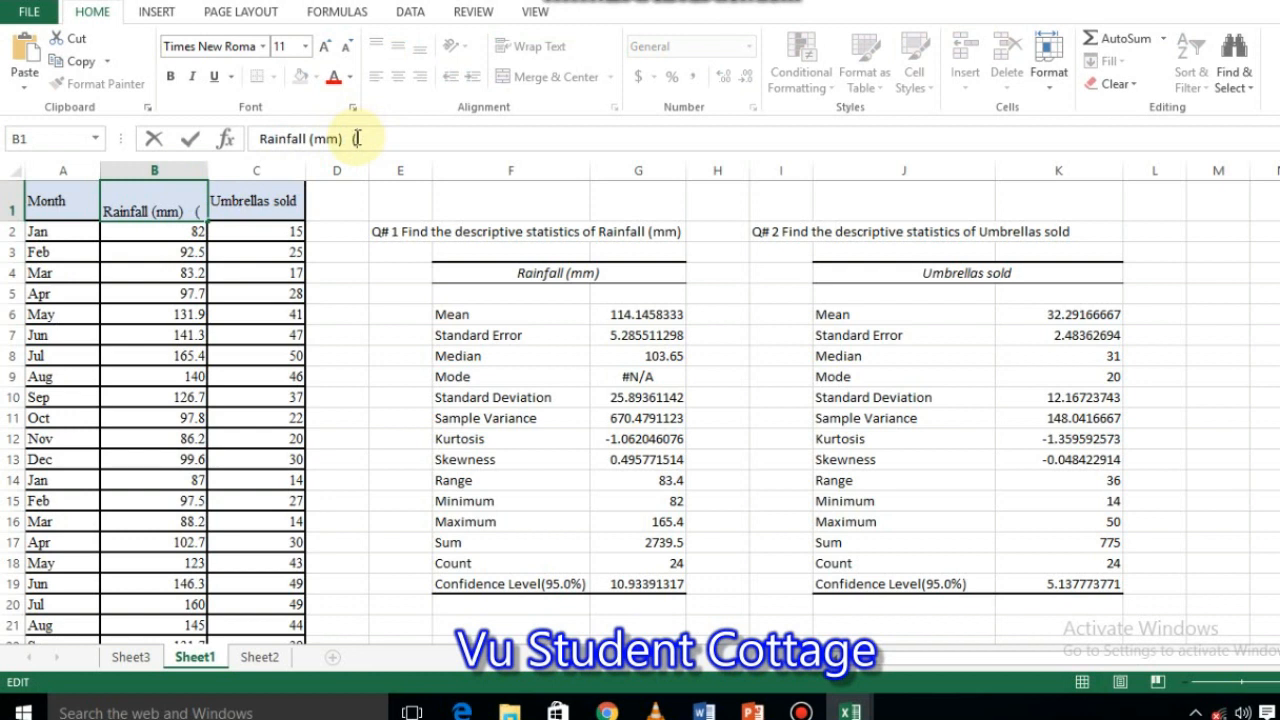
{"action": "type", "text": "(X"}
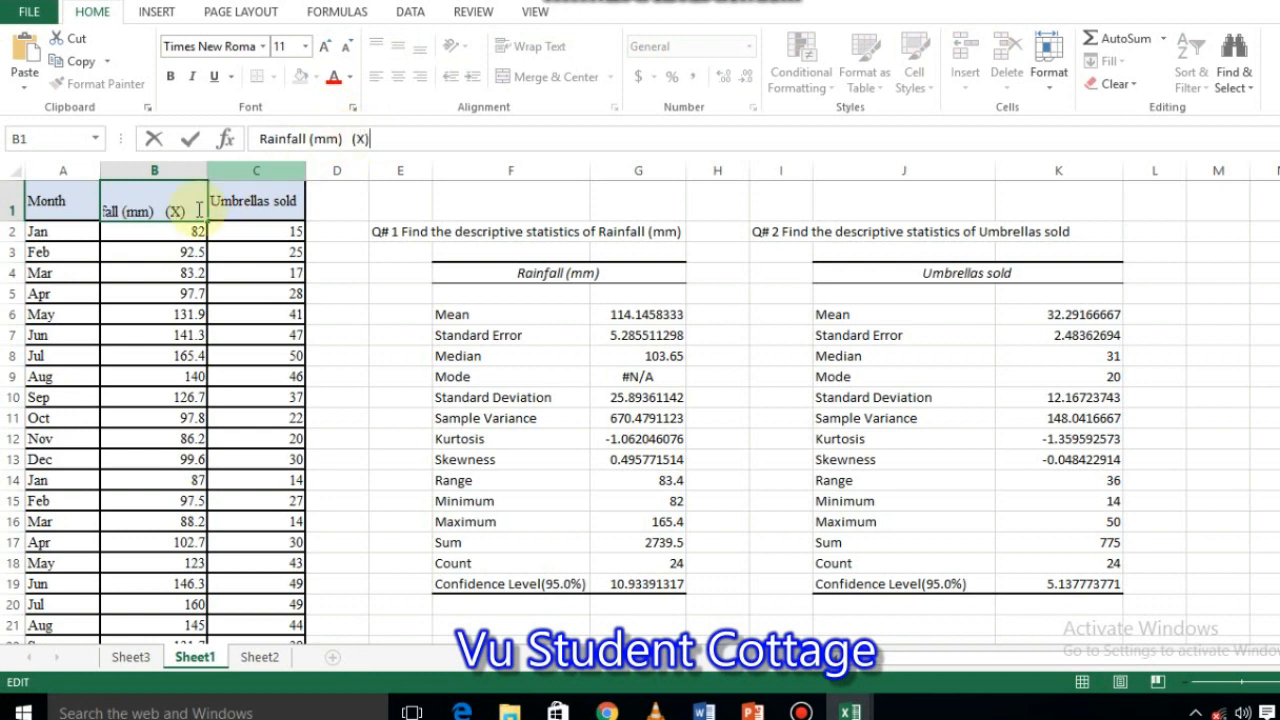
{"action": "left_click", "coordinate": [232, 212]}
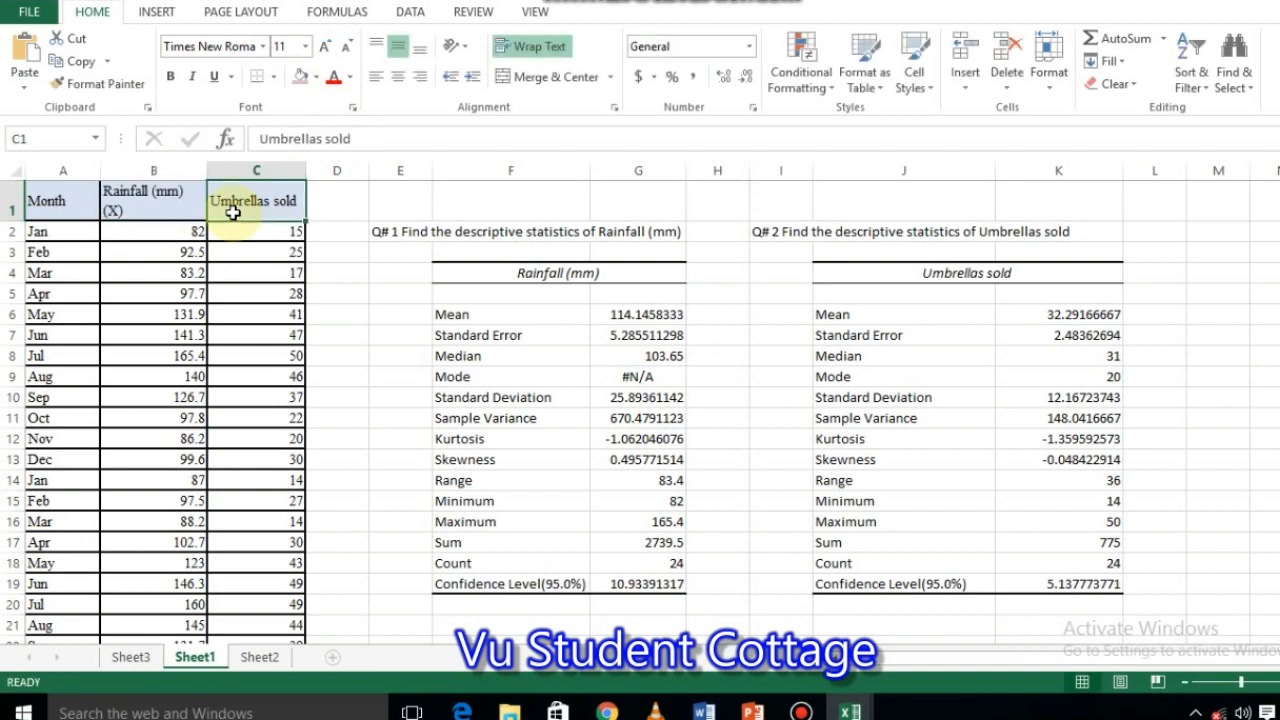
{"action": "left_click", "coordinate": [371, 139]}
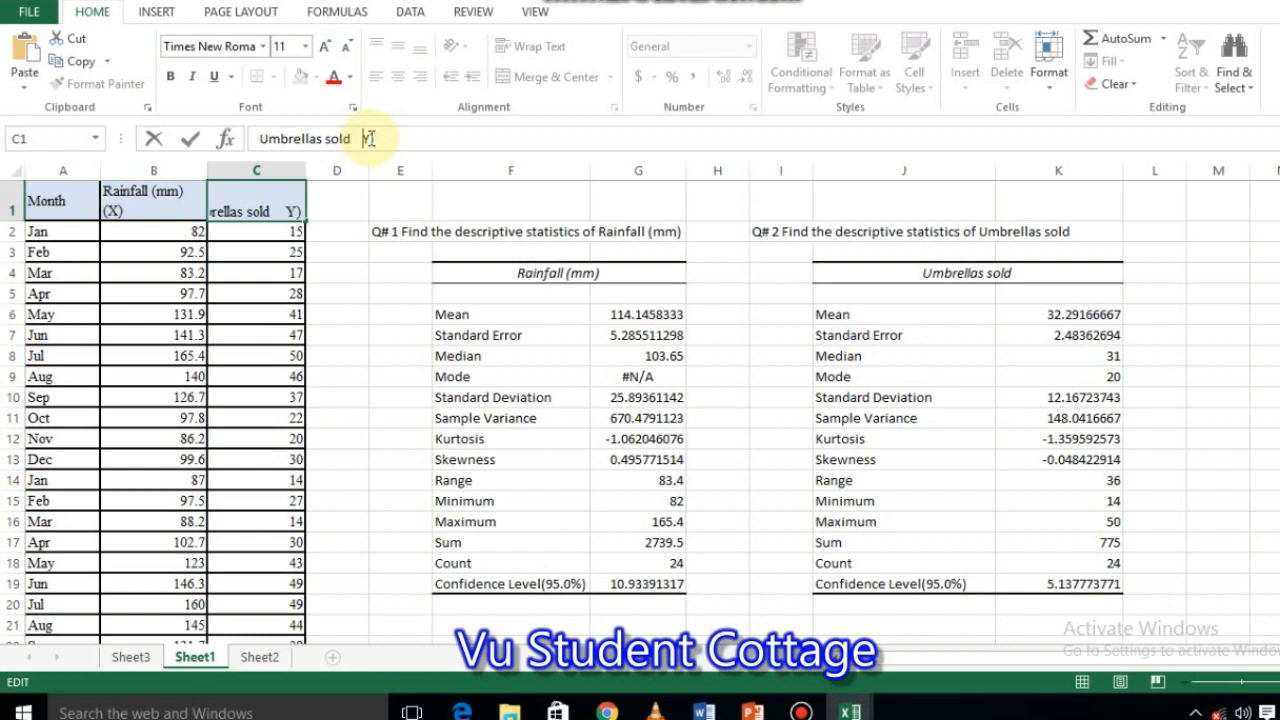
{"action": "type", "text": "("}
{"action": "key", "text": "Return"}
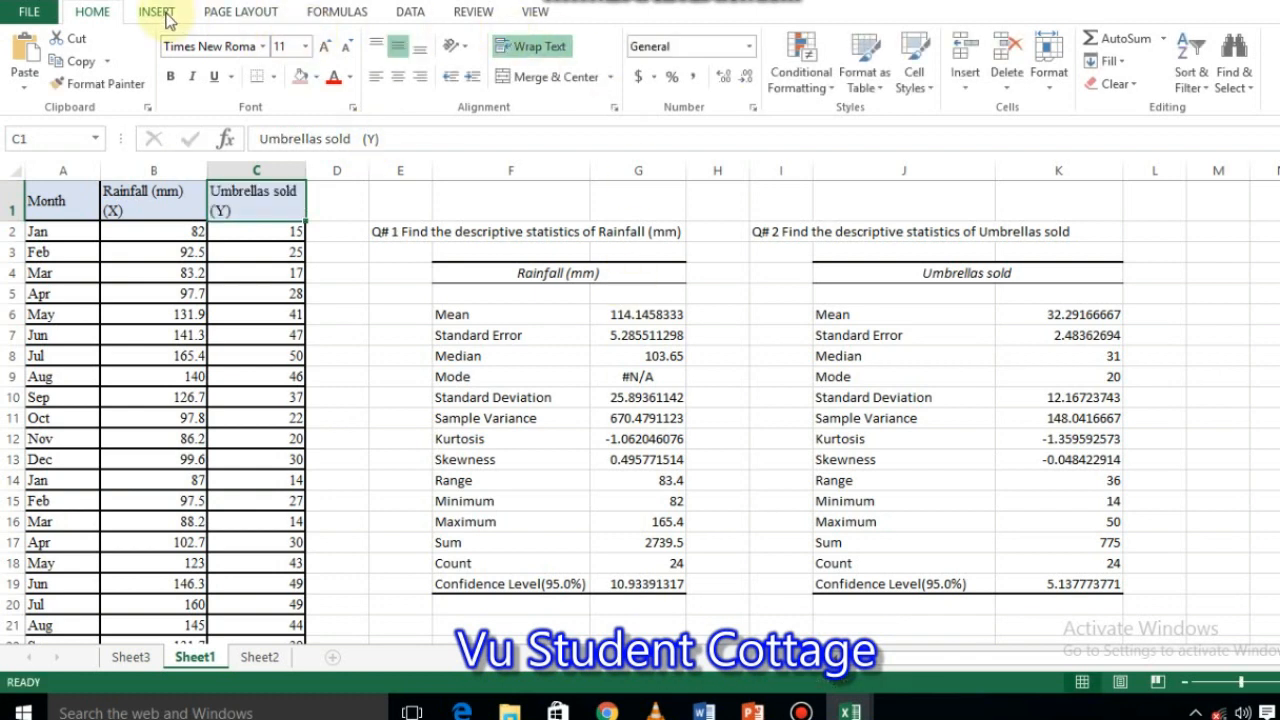
Start the Regression data analysis tool and set its Y input range to the Umbrellas sold column, C1:C25.
{"action": "left_click", "coordinate": [411, 20]}
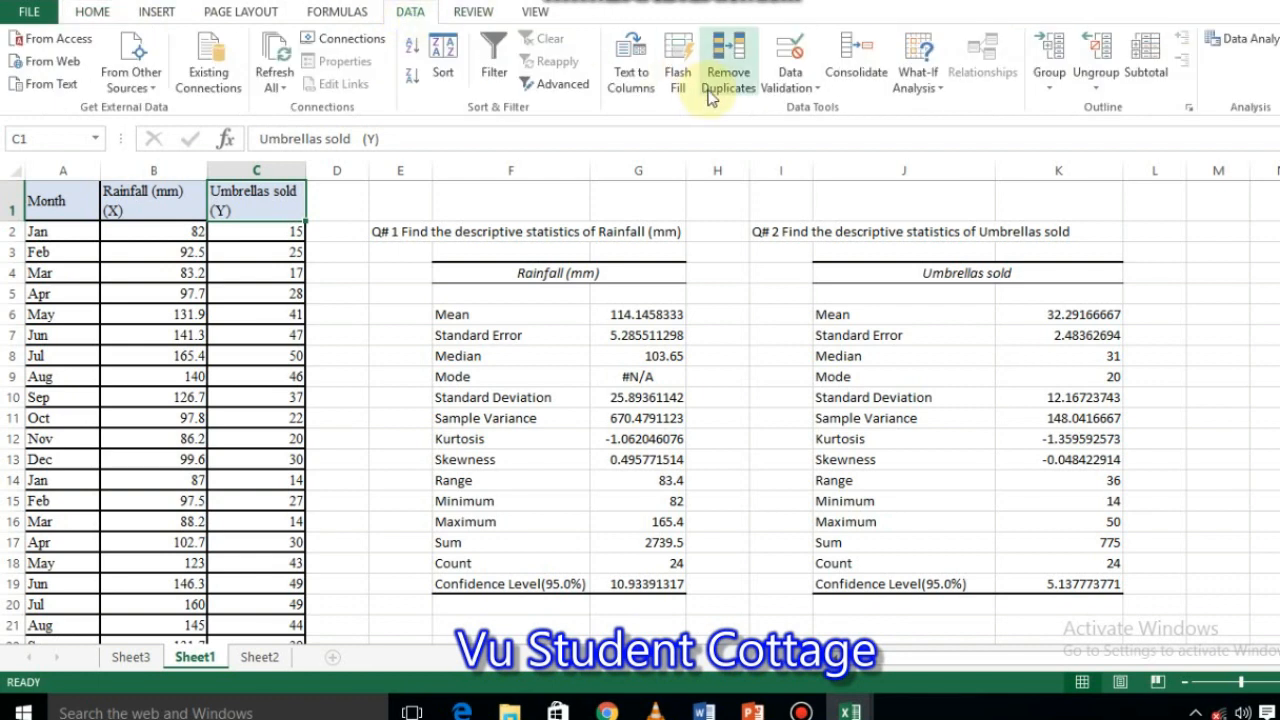
{"action": "left_click", "coordinate": [1250, 39]}
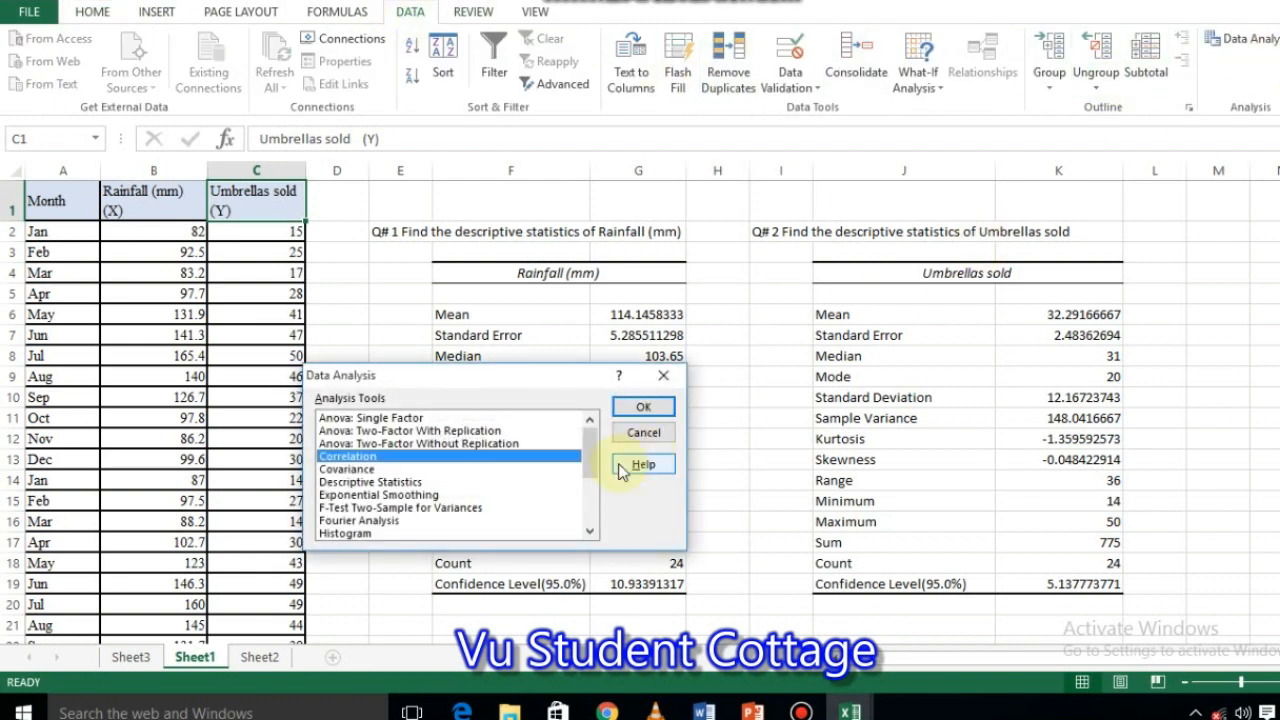
{"action": "left_click", "coordinate": [590, 533]}
{"action": "left_click", "coordinate": [590, 533]}
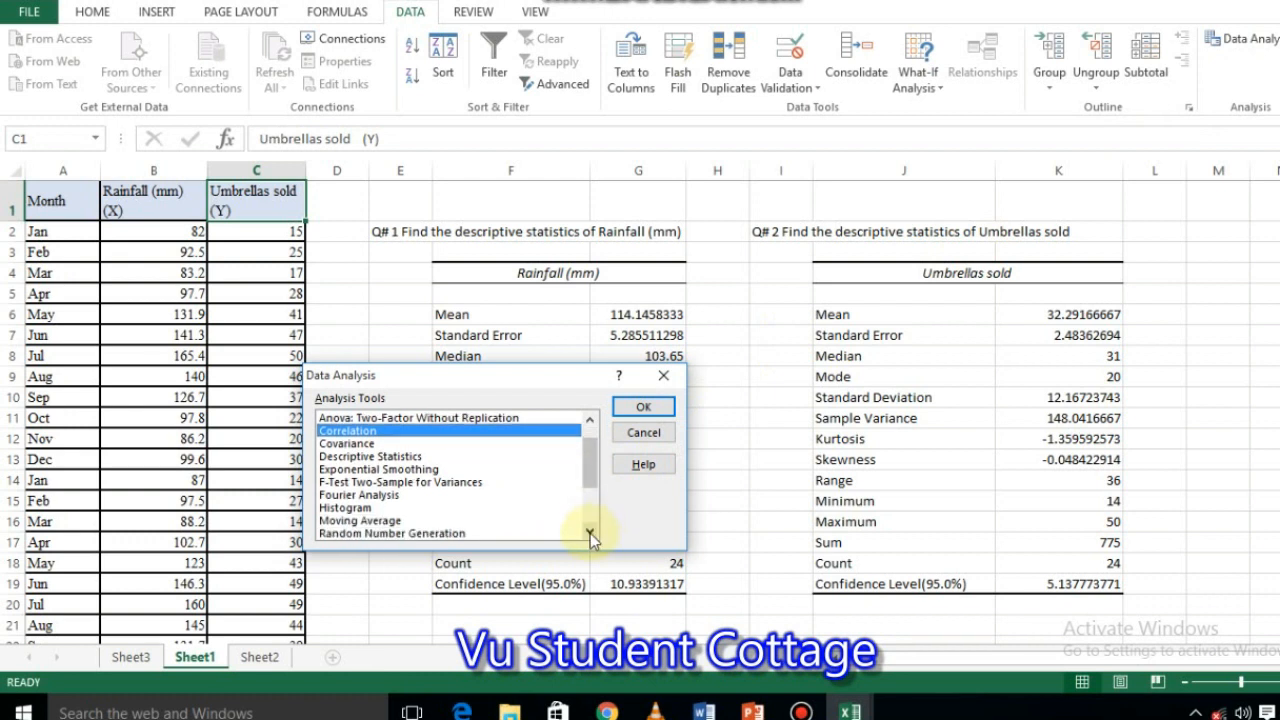
{"action": "left_click", "coordinate": [590, 533]}
{"action": "left_click", "coordinate": [590, 533]}
{"action": "left_click", "coordinate": [590, 533]}
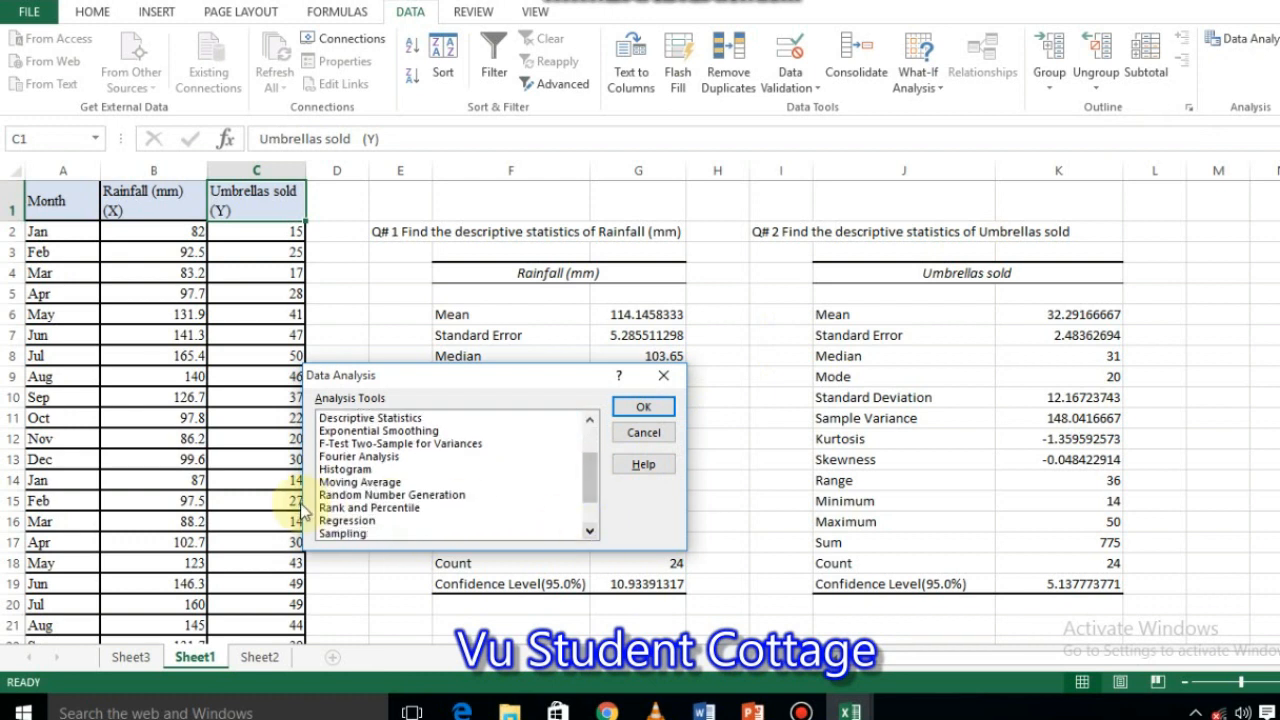
{"action": "left_click", "coordinate": [341, 521]}
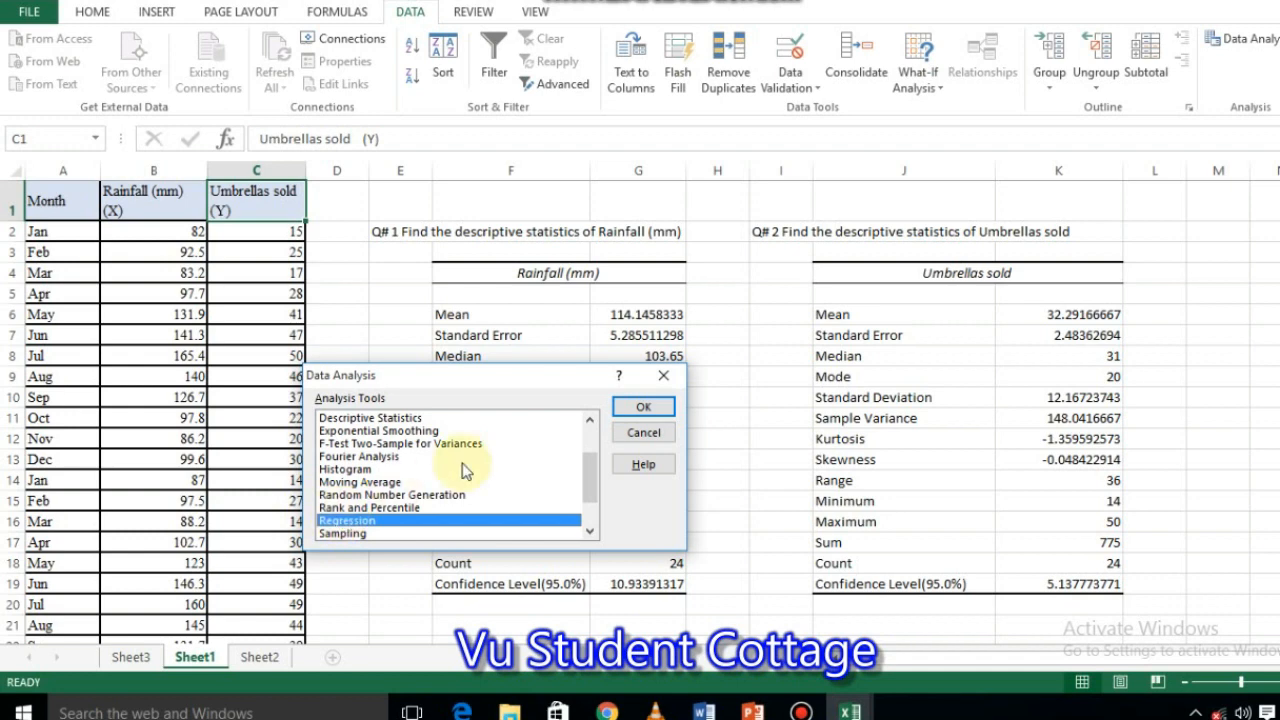
{"action": "left_click", "coordinate": [665, 410]}
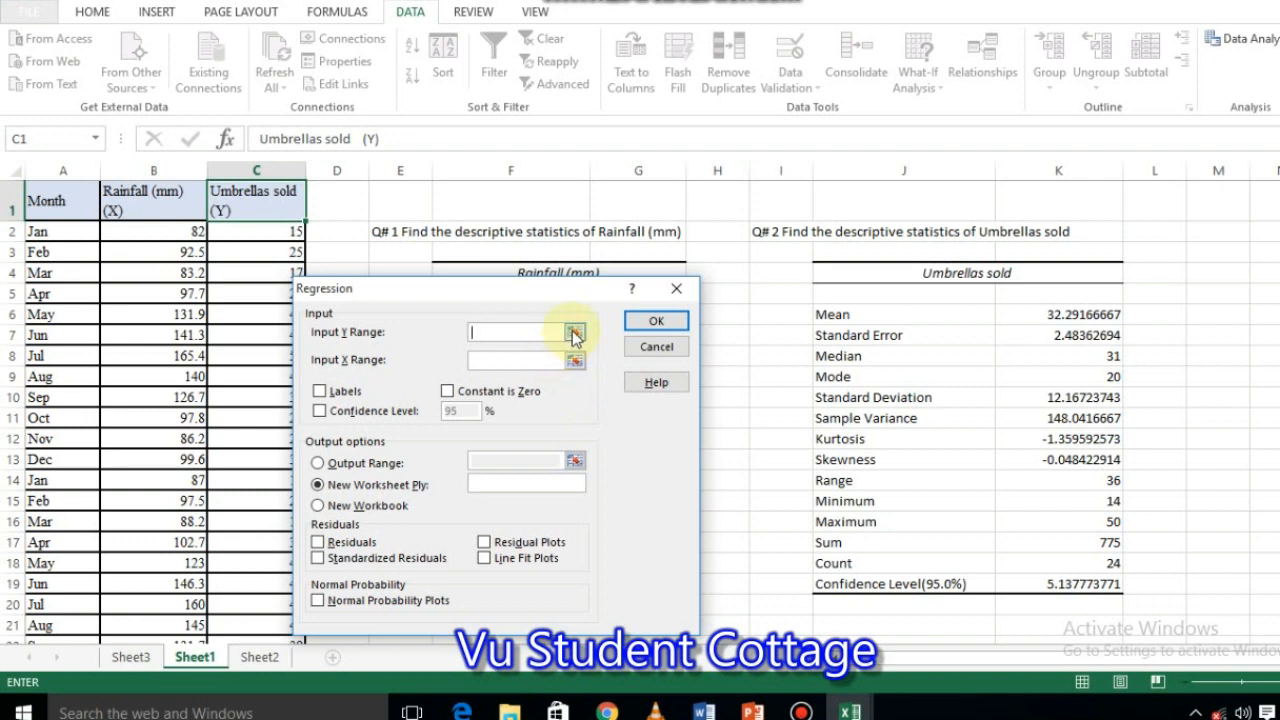
{"action": "left_click", "coordinate": [574, 332]}
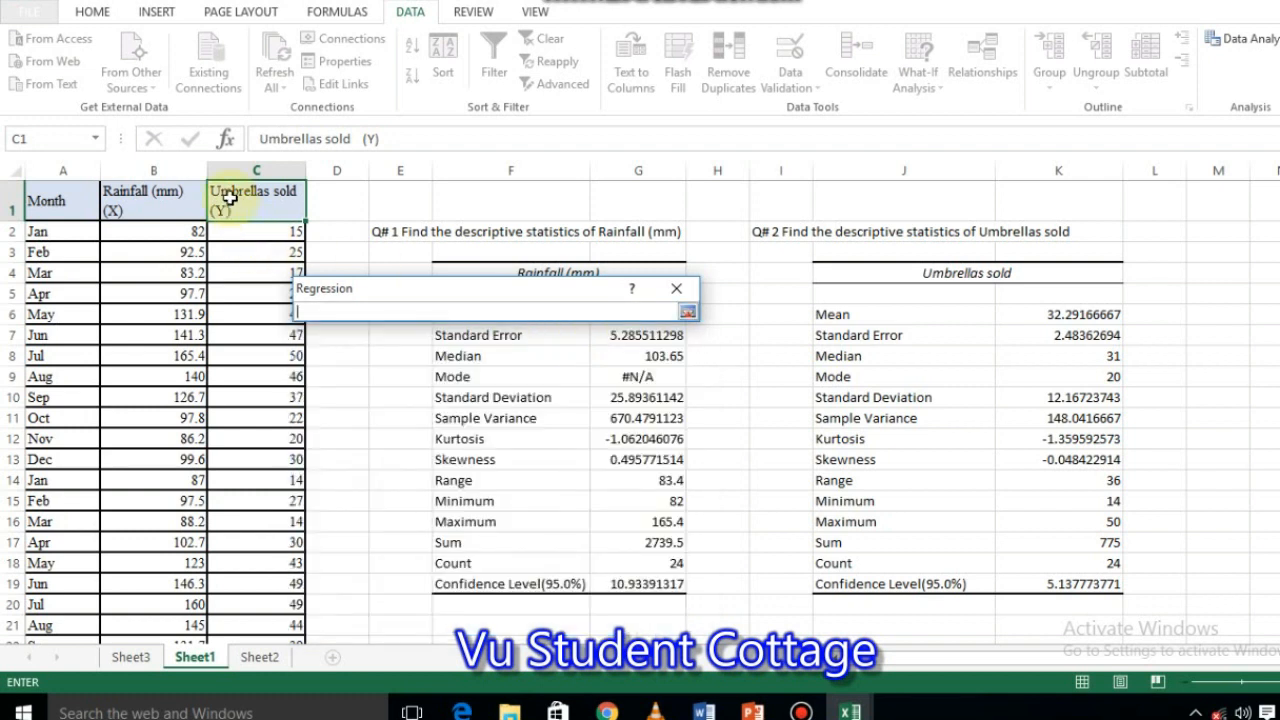
{"action": "left_click_drag", "start_coordinate": [224, 191], "coordinate": [272, 608]}
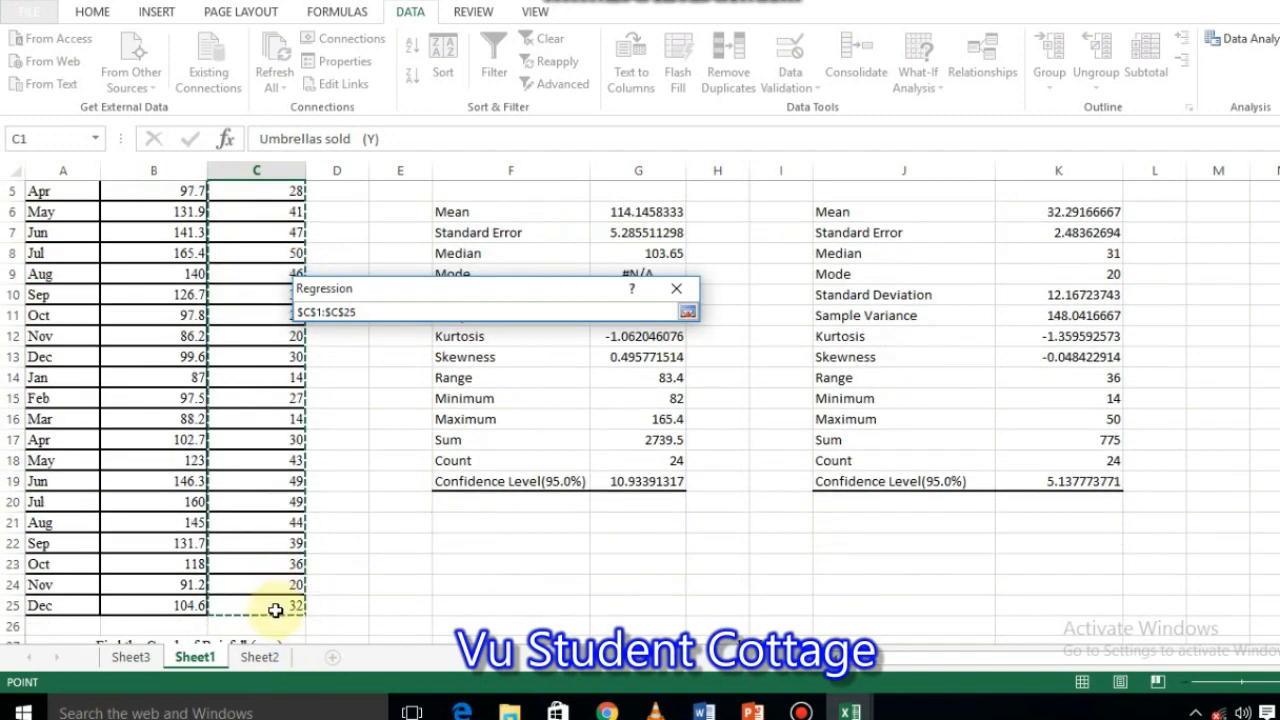
{"action": "left_click", "coordinate": [688, 312]}
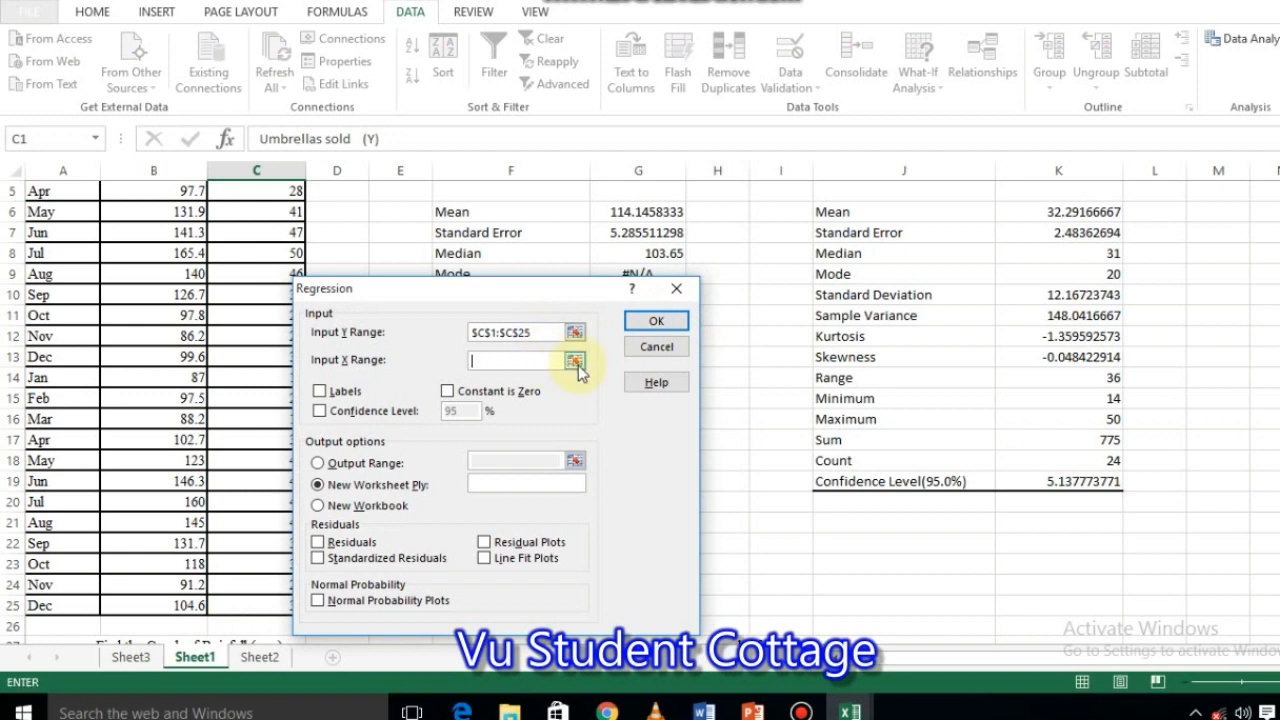
Set the regression's X input range to B1:B25 and enable Labels and a 95% confidence level.
{"action": "left_click", "coordinate": [576, 361]}
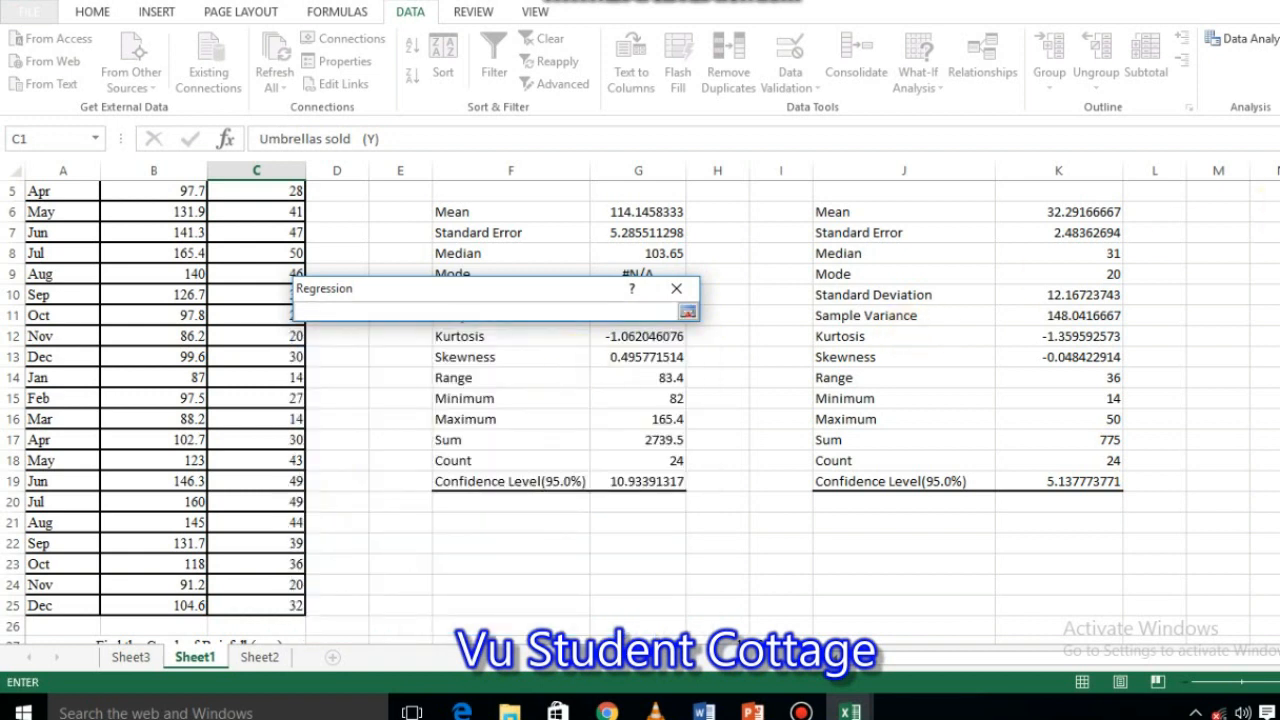
{"action": "scroll", "coordinate": [137, 197], "scroll_direction": "up", "scroll_amount": 2}
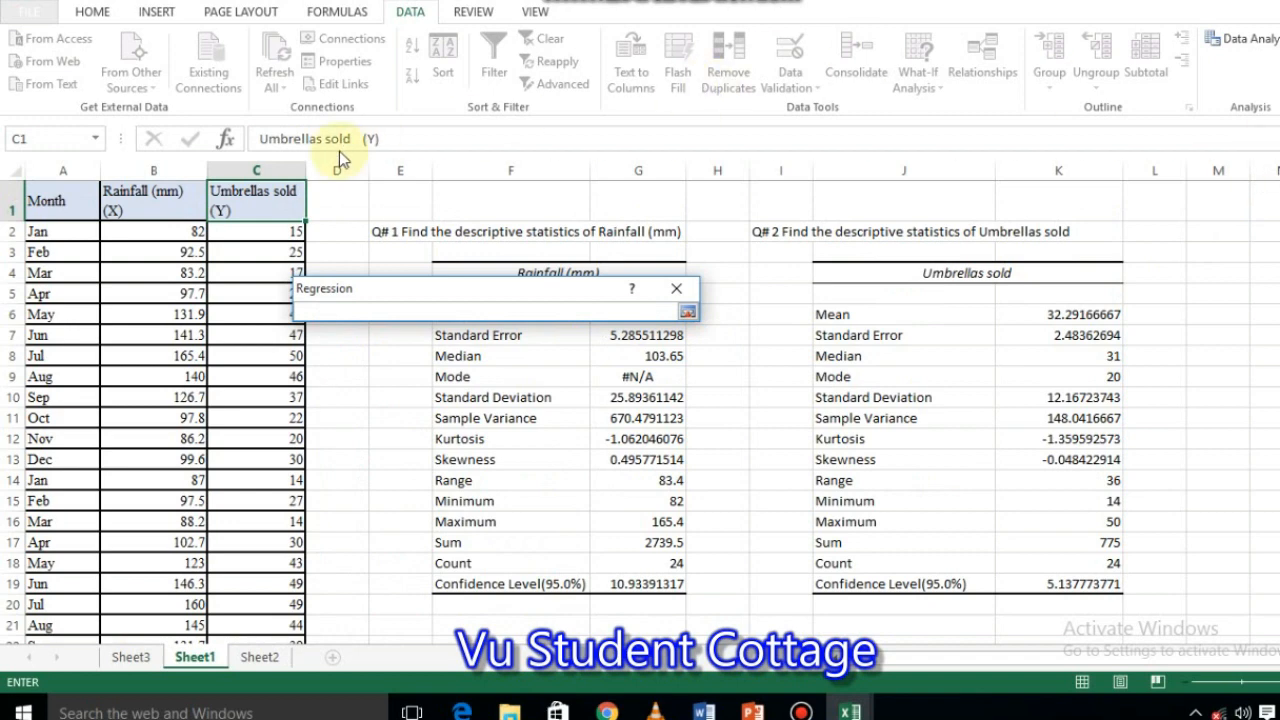
{"action": "left_click_drag", "start_coordinate": [137, 197], "coordinate": [189, 606]}
{"action": "left_click", "coordinate": [688, 313]}
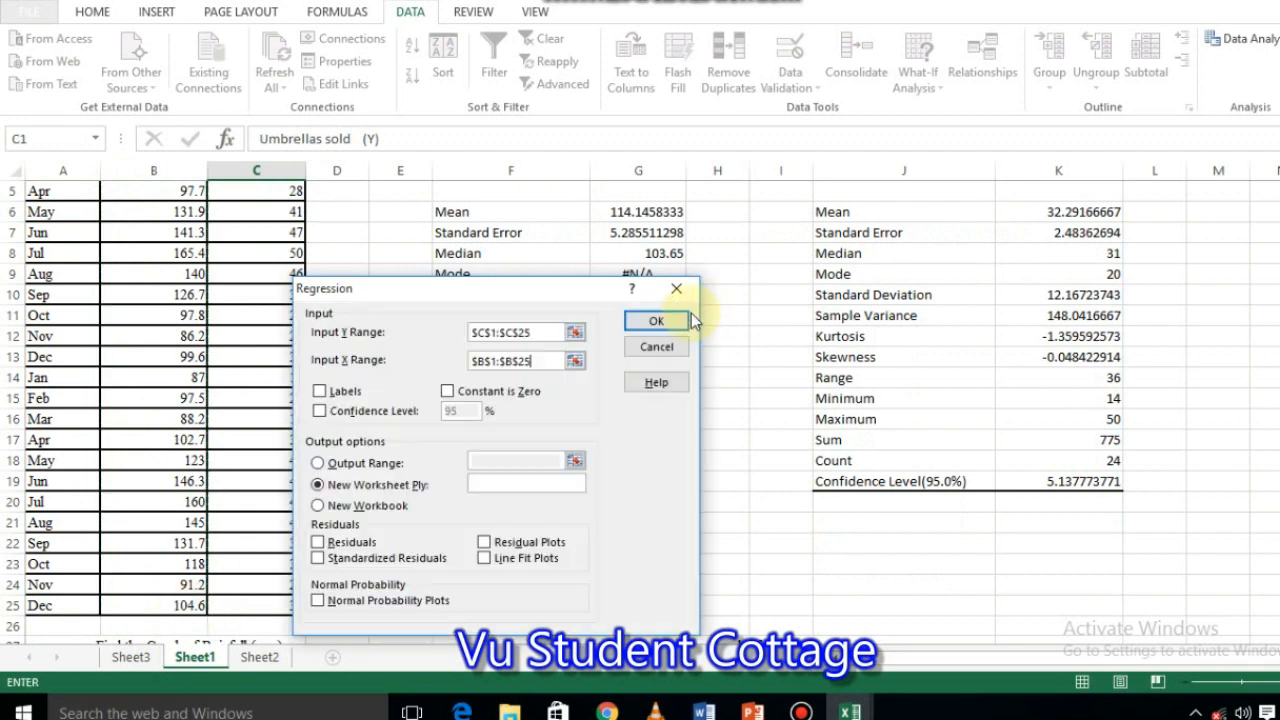
{"action": "left_click", "coordinate": [320, 391]}
{"action": "left_click", "coordinate": [318, 410]}
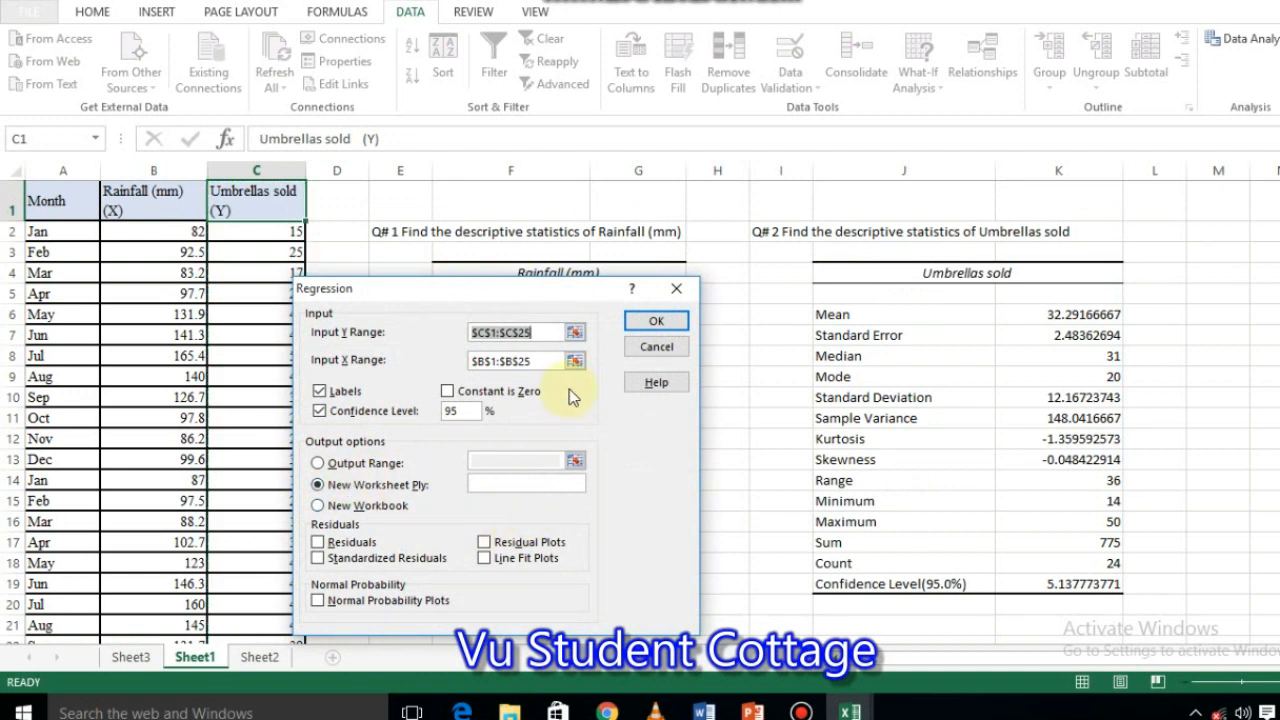
{"action": "left_click", "coordinate": [550, 332]}
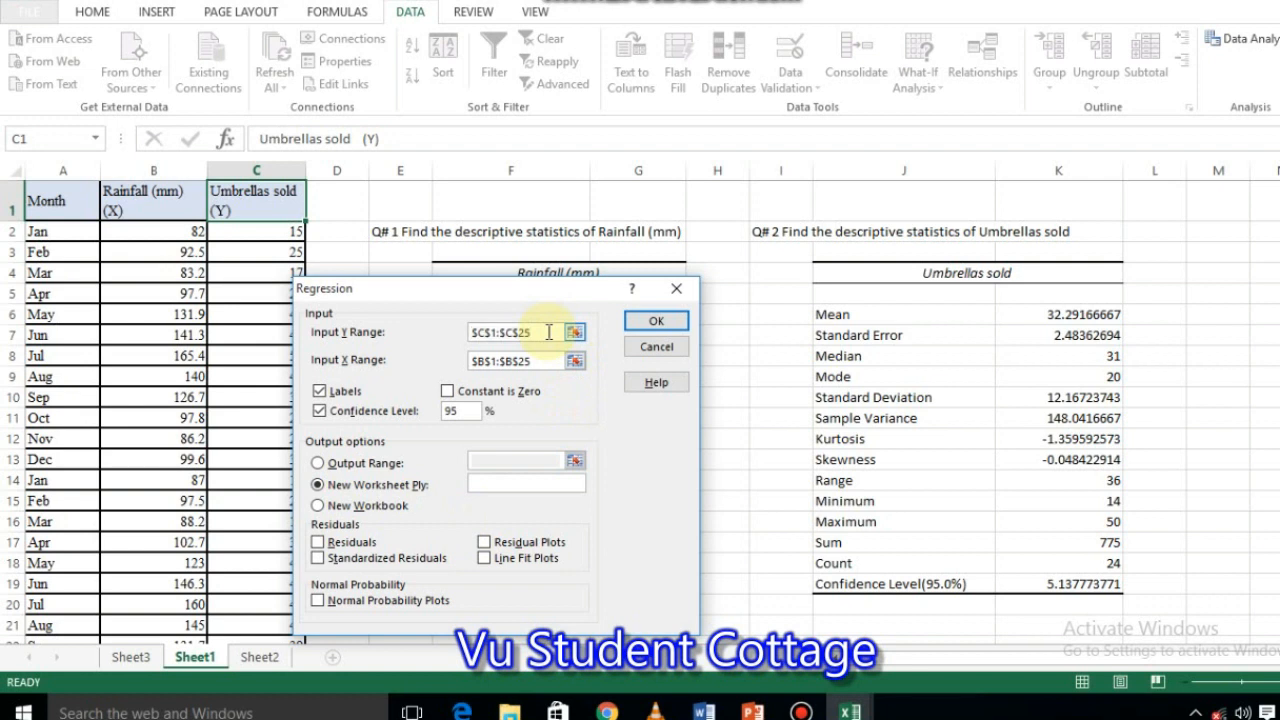
Include residuals, standardized residuals, residual plots, line fit plots and normal probability plots, and run the regression to a new worksheet.
{"action": "left_click", "coordinate": [318, 543]}
{"action": "left_click", "coordinate": [318, 556]}
{"action": "left_click", "coordinate": [489, 545]}
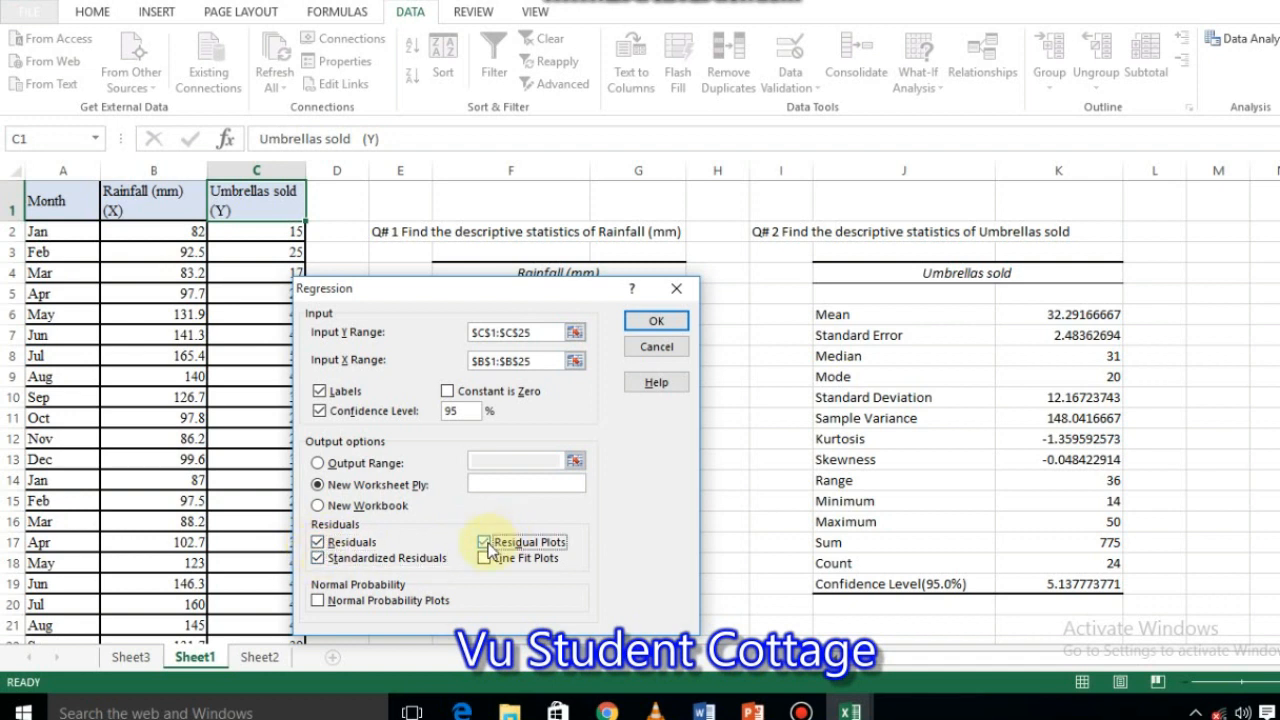
{"action": "left_click", "coordinate": [487, 558]}
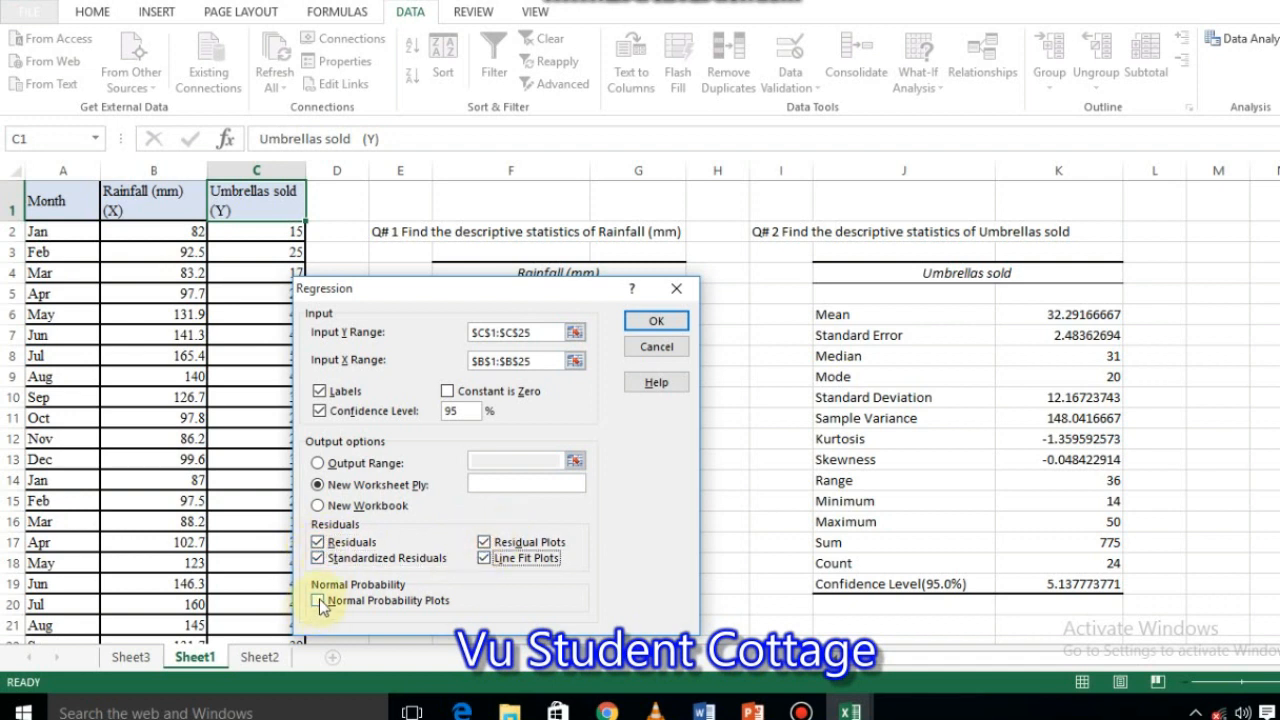
{"action": "left_click", "coordinate": [316, 600]}
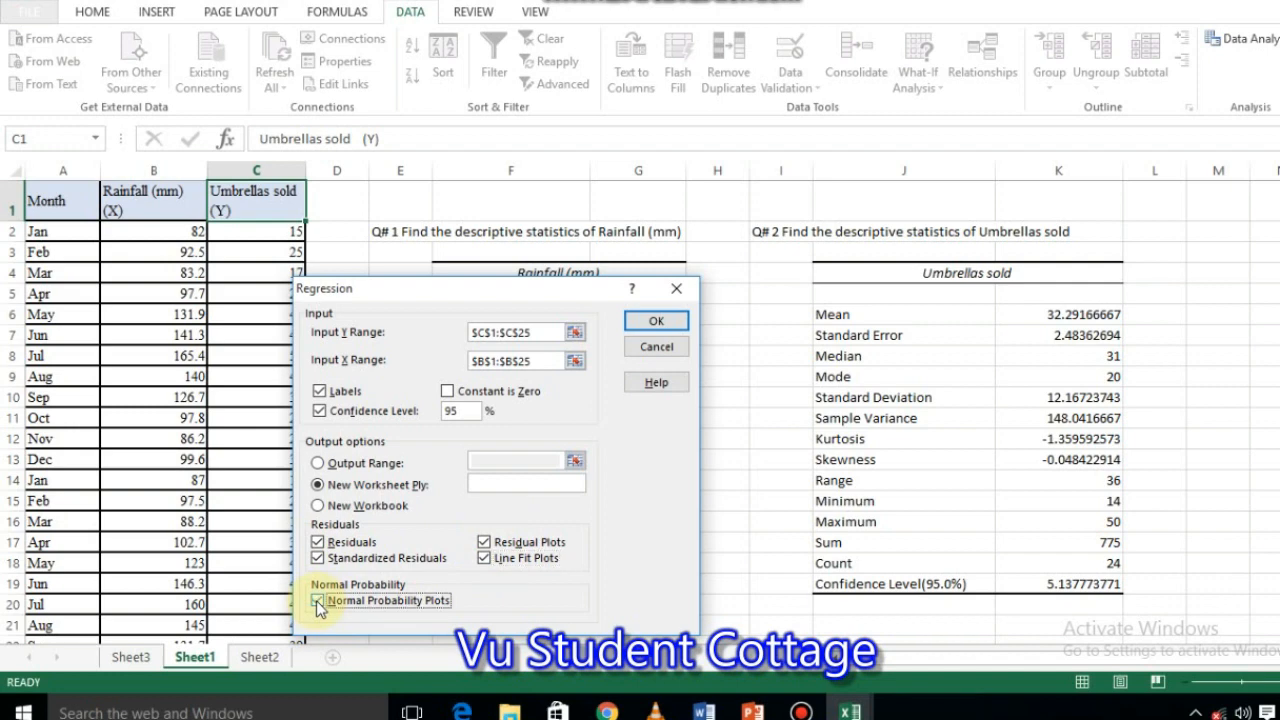
{"action": "left_click", "coordinate": [657, 322]}
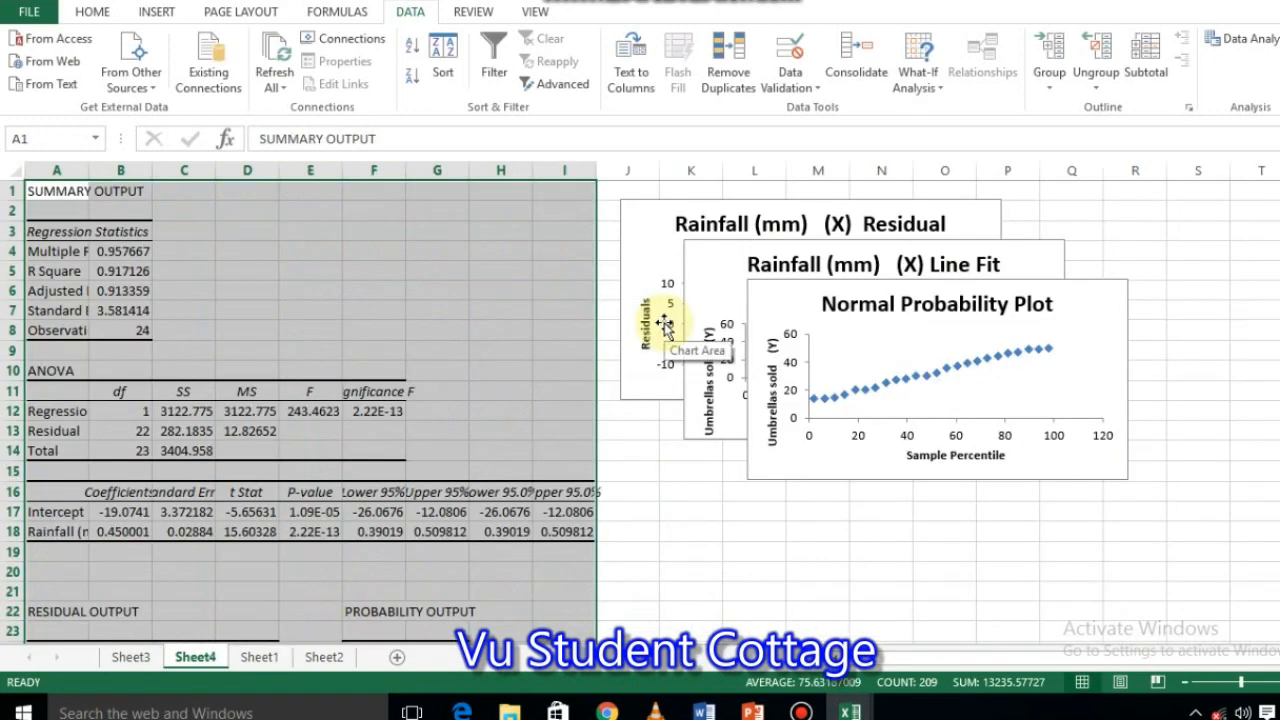
Separate the overlapping regression charts by moving the Normal Probability Plot below and the Line Fit Plot to the right of the Residual Plot.
{"action": "left_click", "coordinate": [760, 508]}
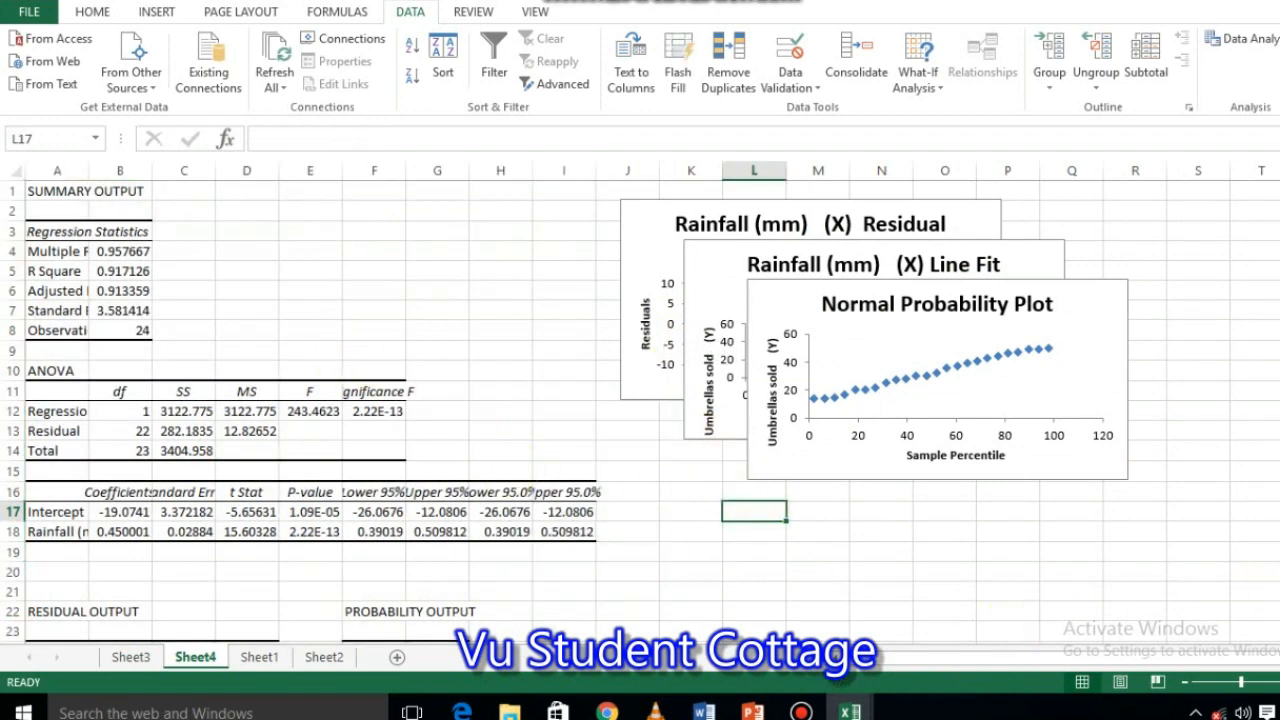
{"action": "scroll", "coordinate": [640, 410], "scroll_direction": "down", "scroll_amount": 3}
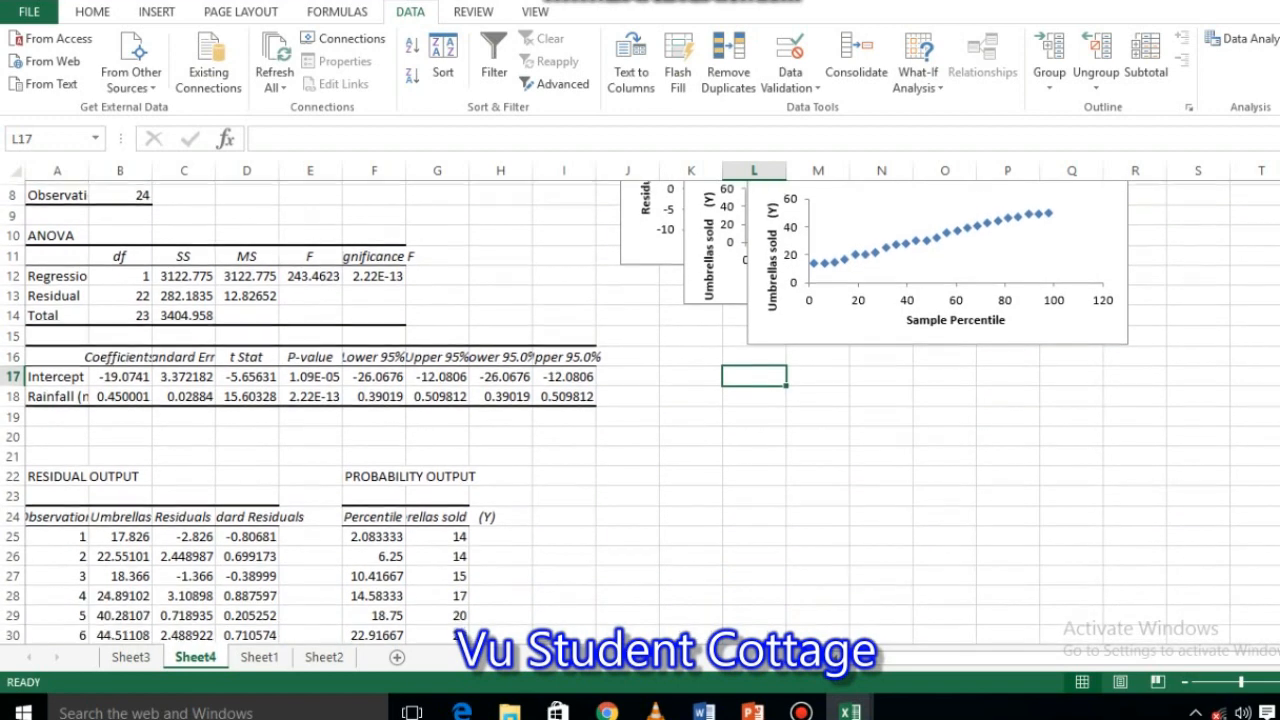
{"action": "scroll", "coordinate": [640, 410], "scroll_direction": "up", "scroll_amount": 3}
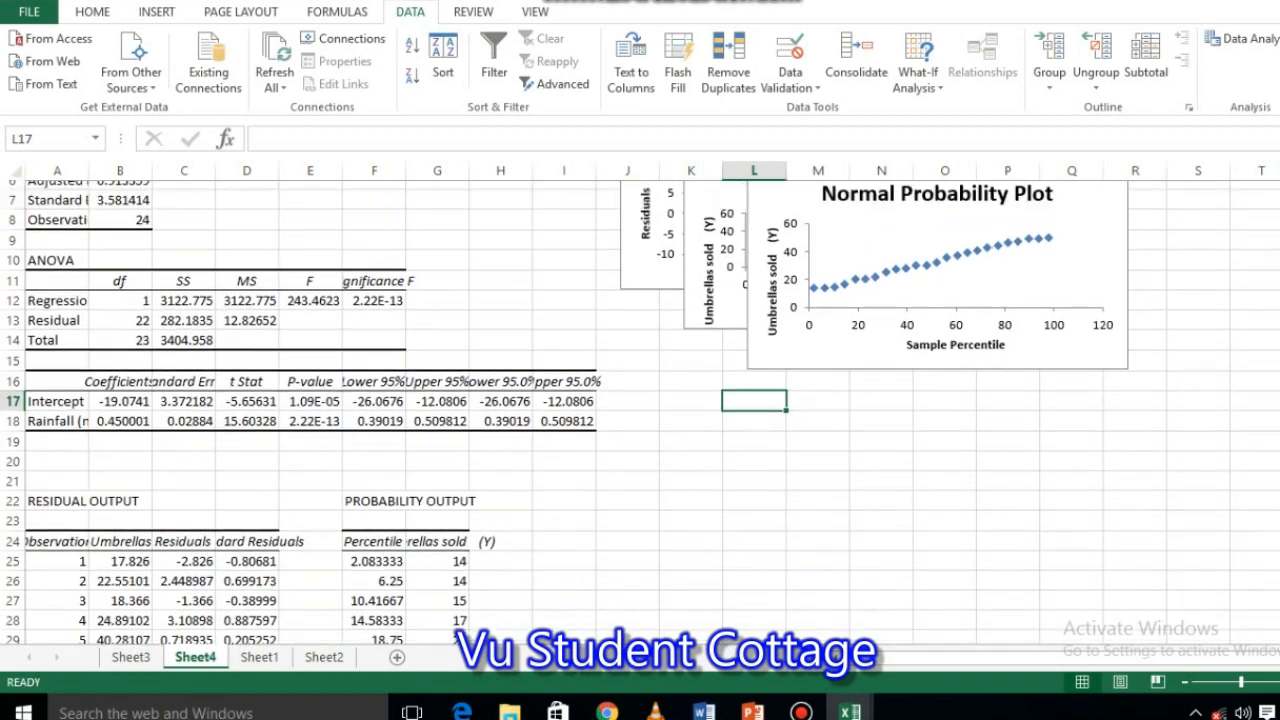
{"action": "left_click", "coordinate": [878, 317]}
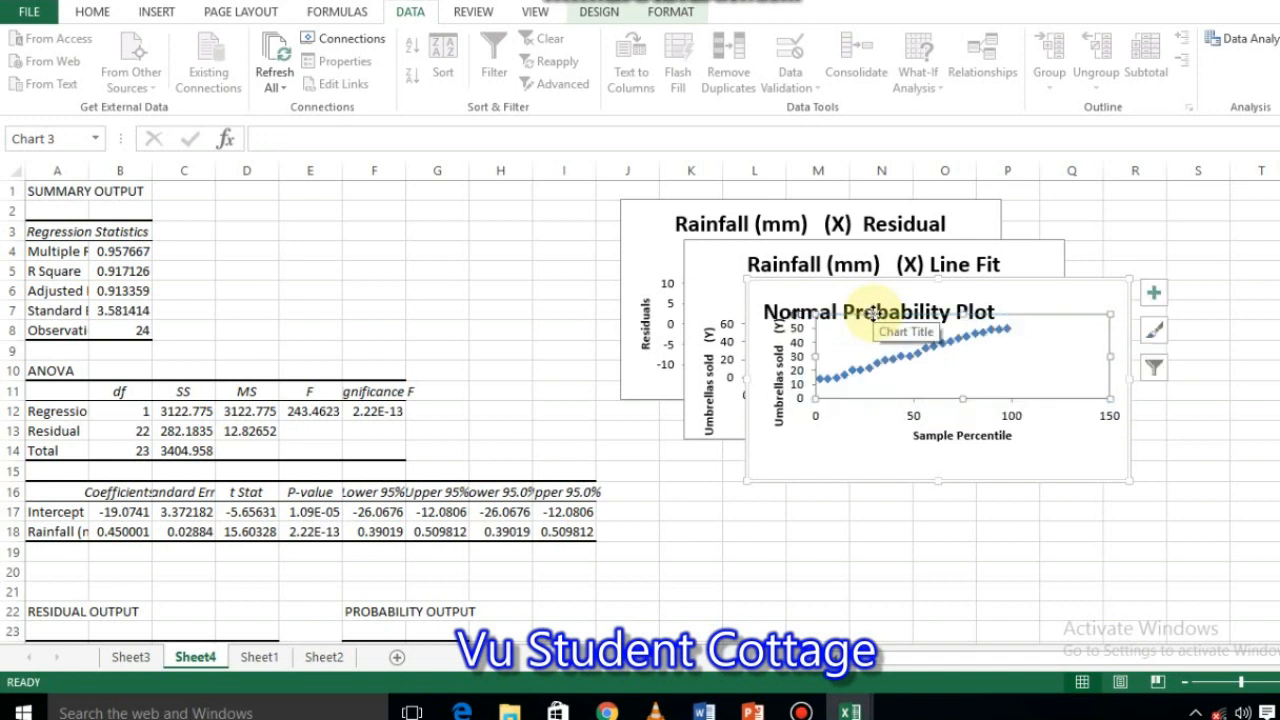
{"action": "key", "text": "ctrl+z"}
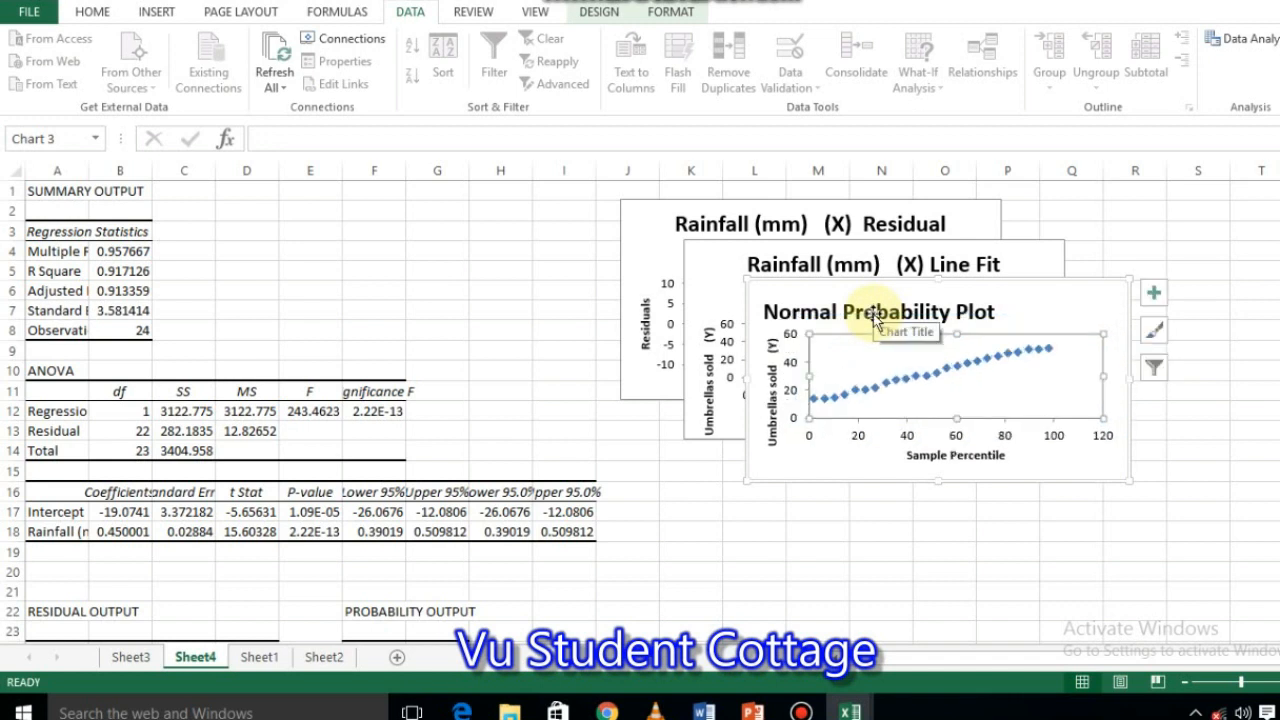
{"action": "left_click", "coordinate": [1034, 307]}
{"action": "left_click_drag", "start_coordinate": [1034, 307], "coordinate": [1001, 506]}
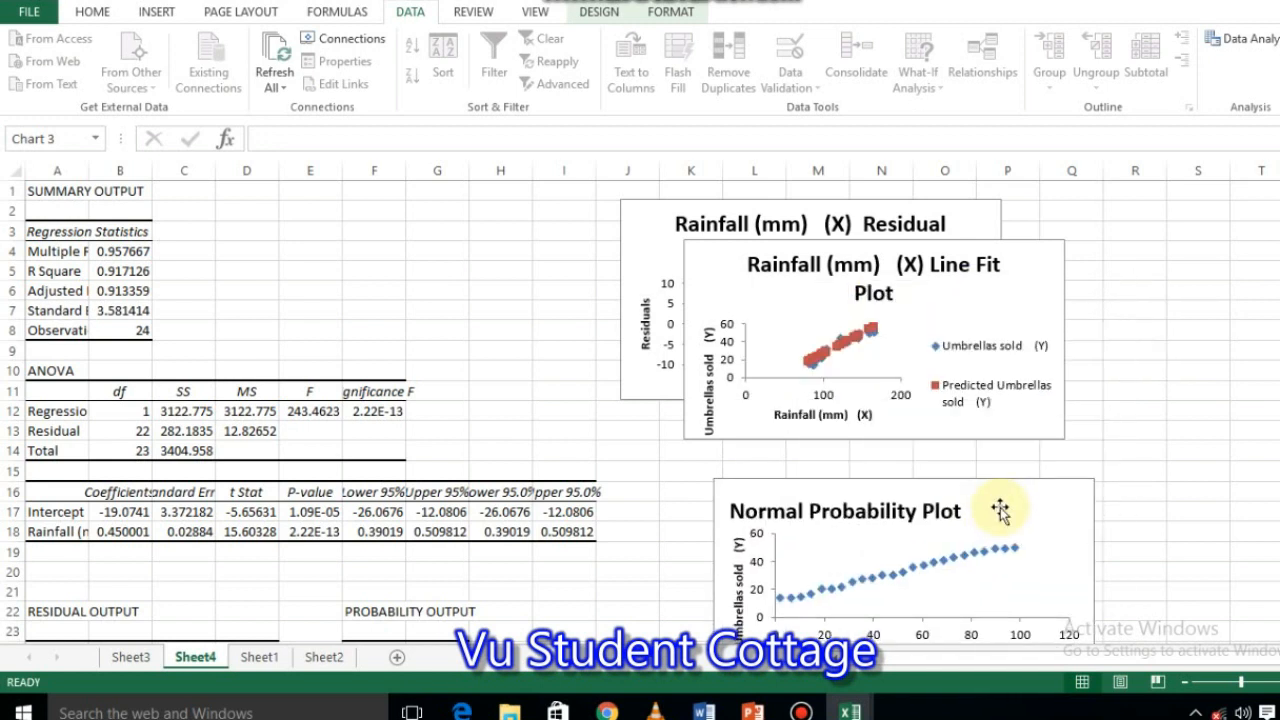
{"action": "left_click_drag", "start_coordinate": [1013, 278], "coordinate": [1278, 300]}
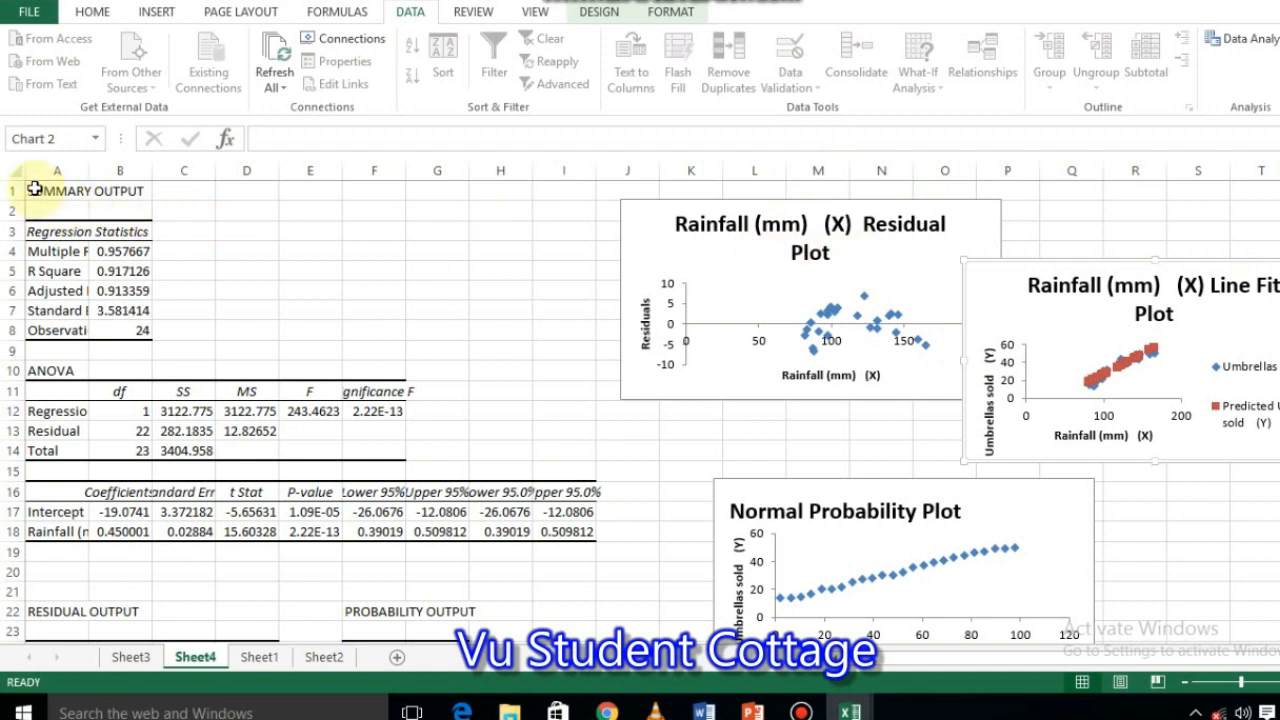
Copy the regression output in A1:J66 on Sheet4 and go to the Regression Analysis question in row 70 of Sheet1.
{"action": "left_click_drag", "start_coordinate": [35, 189], "coordinate": [634, 240]}
{"action": "key", "text": "ctrl+c"}
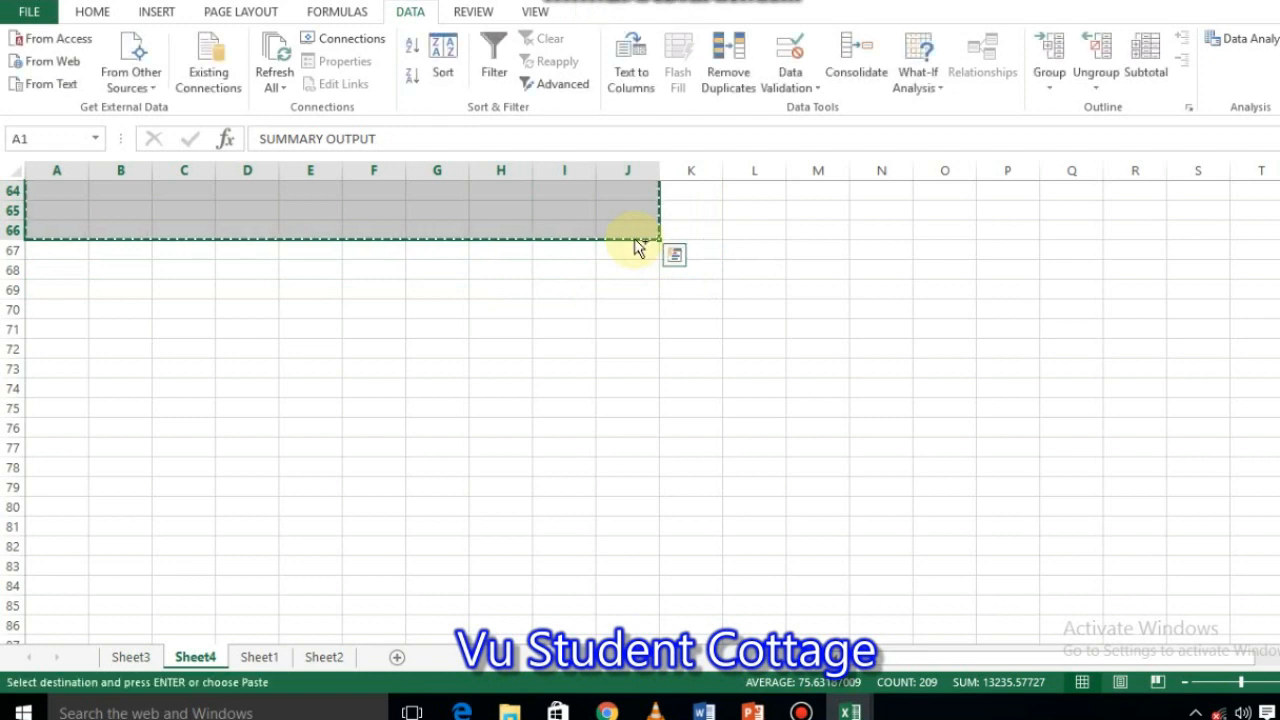
{"action": "left_click", "coordinate": [258, 657]}
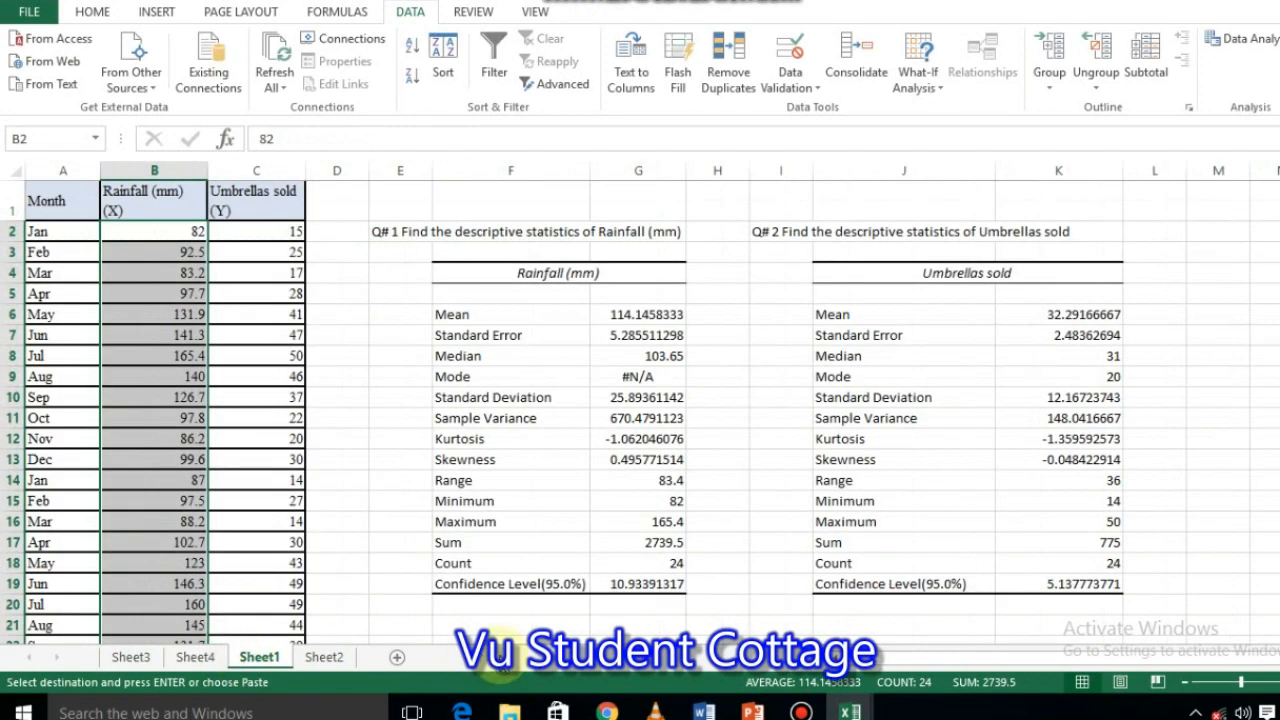
{"action": "scroll", "coordinate": [640, 410], "scroll_direction": "down", "scroll_amount": 15}
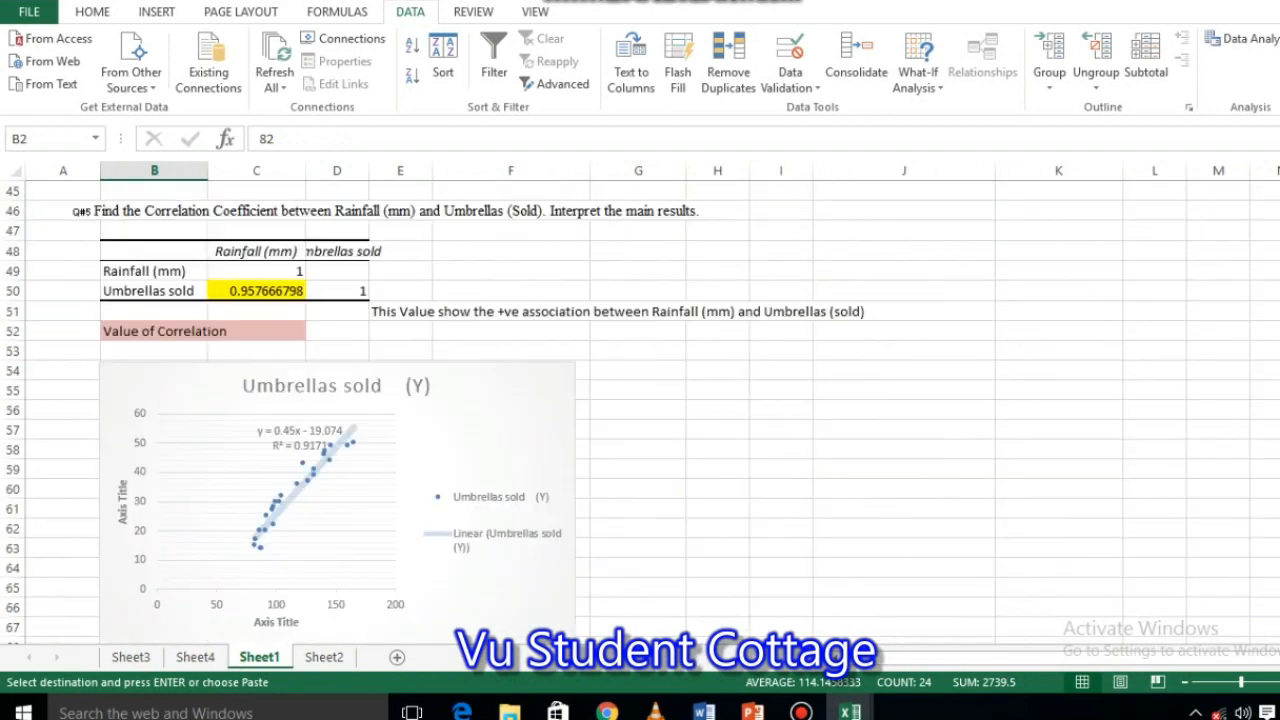
{"action": "scroll", "coordinate": [791, 517], "scroll_direction": "down", "scroll_amount": 7}
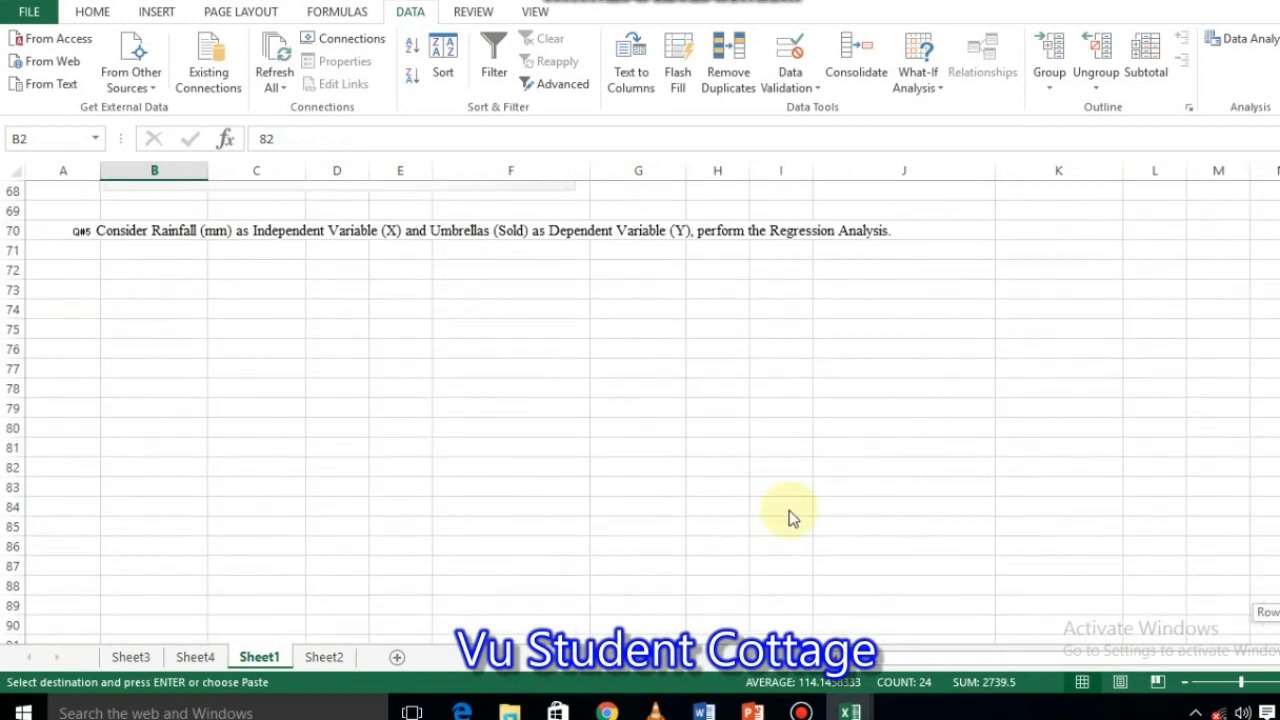
{"action": "scroll", "coordinate": [394, 460], "scroll_direction": "up", "scroll_amount": 20}
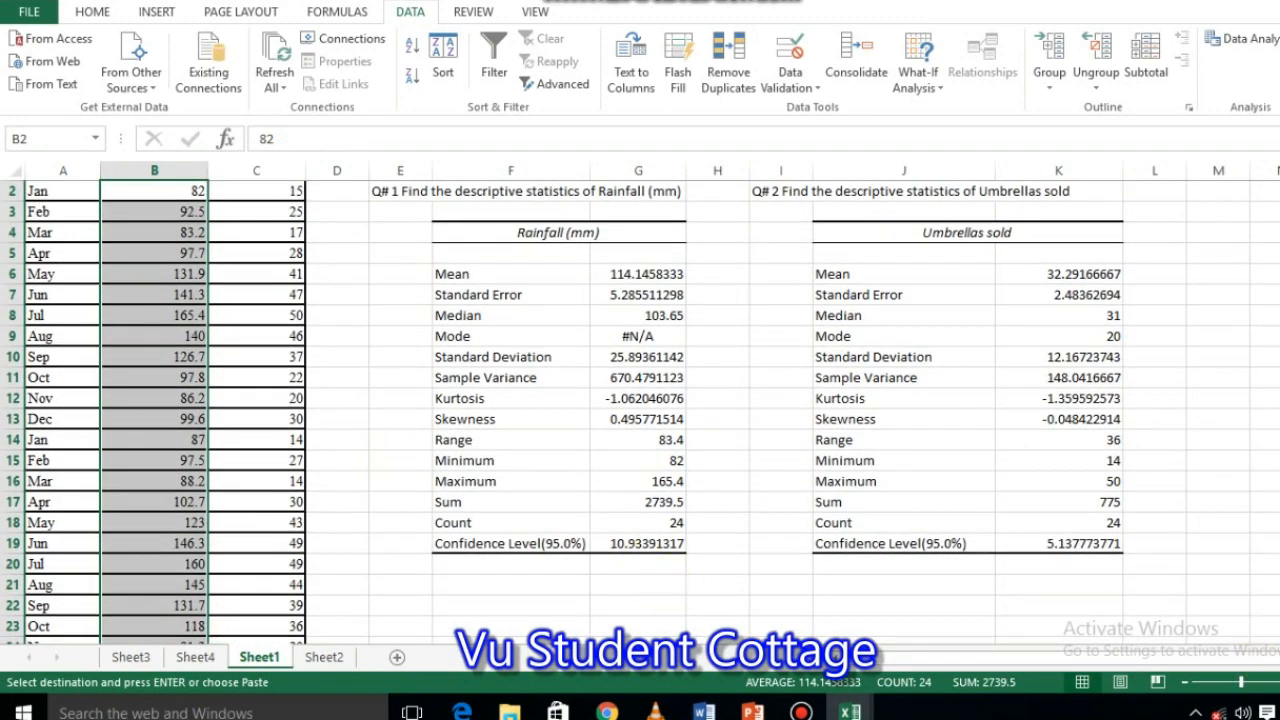
{"action": "scroll", "coordinate": [640, 410], "scroll_direction": "down", "scroll_amount": 16}
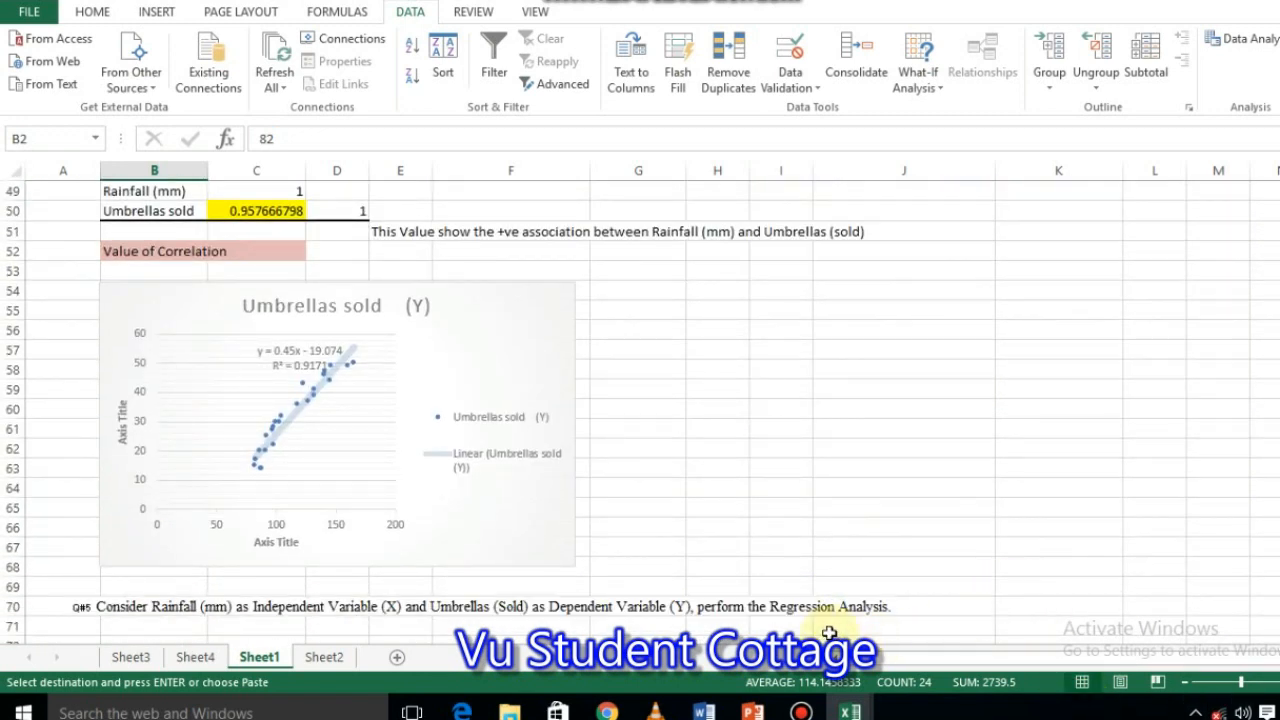
Paste the copied regression output below the question on Sheet1, starting at cell A74.
{"action": "left_click", "coordinate": [130, 626]}
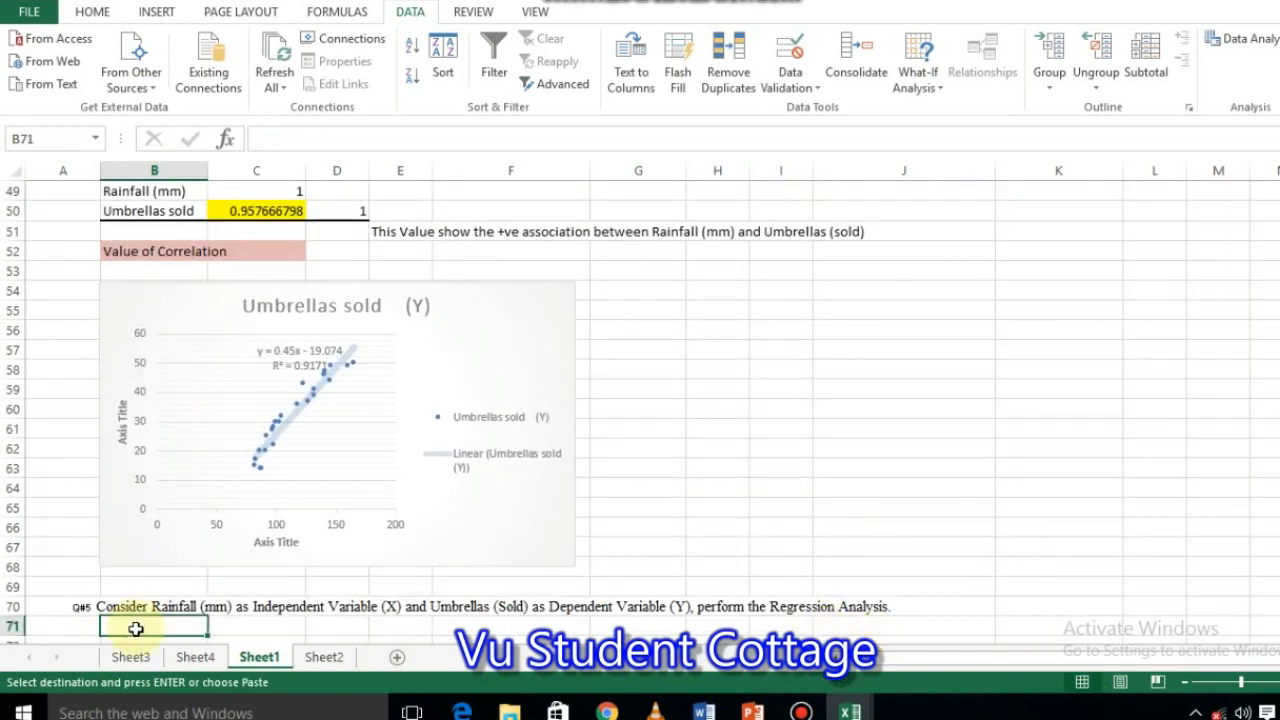
{"action": "key", "text": "Down"}
{"action": "key", "text": "Down"}
{"action": "key", "text": "Down"}
{"action": "key", "text": "Down"}
{"action": "key", "text": "Down"}
{"action": "key", "text": "Down"}
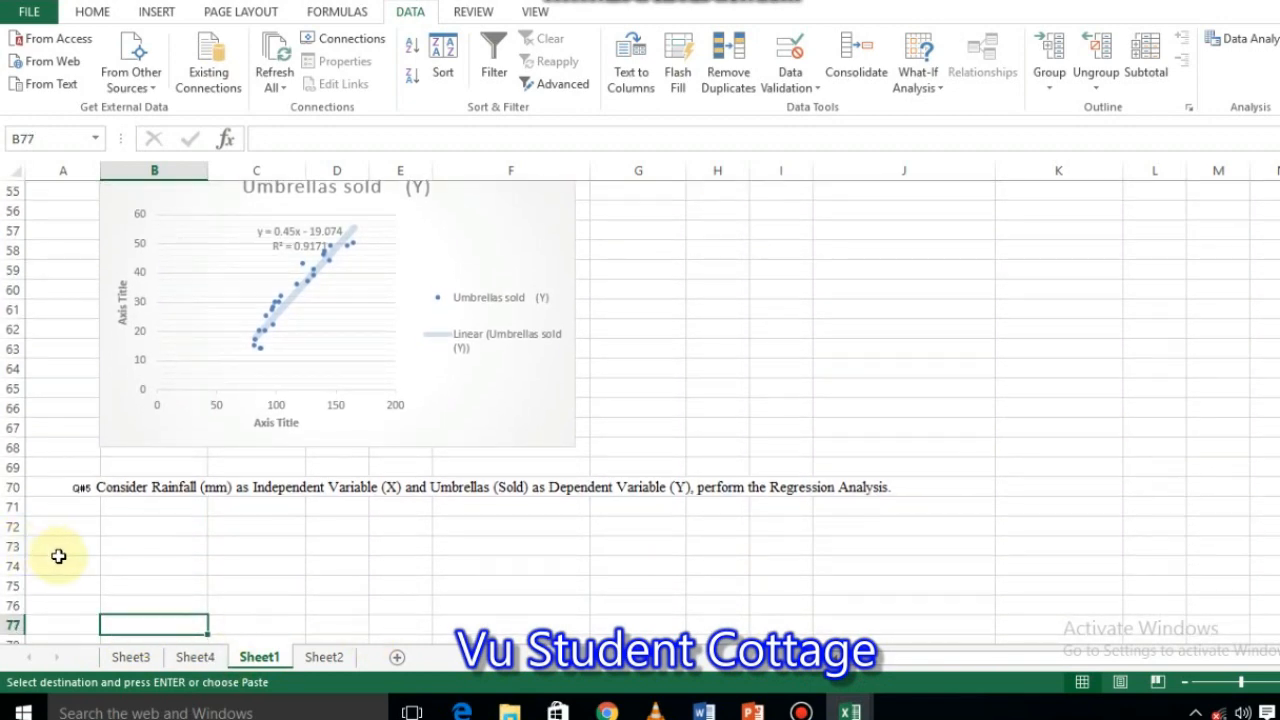
{"action": "left_click", "coordinate": [58, 560]}
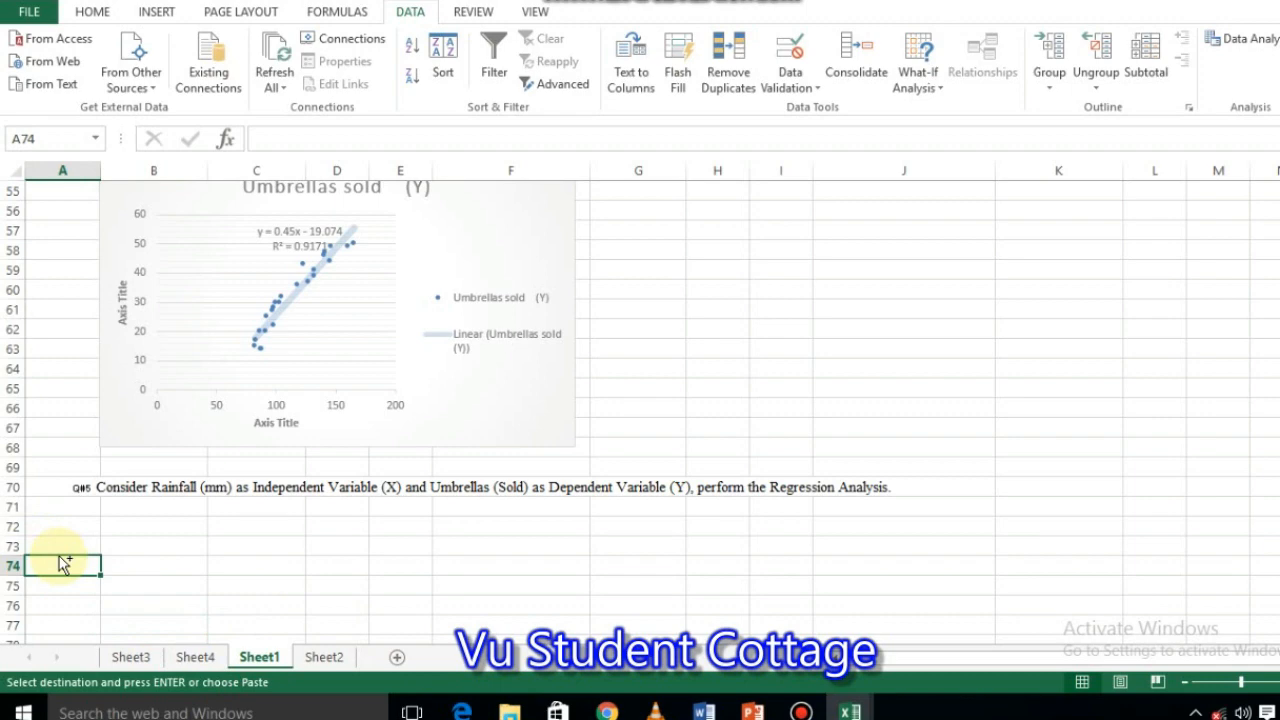
{"action": "key", "text": "ctrl+v"}
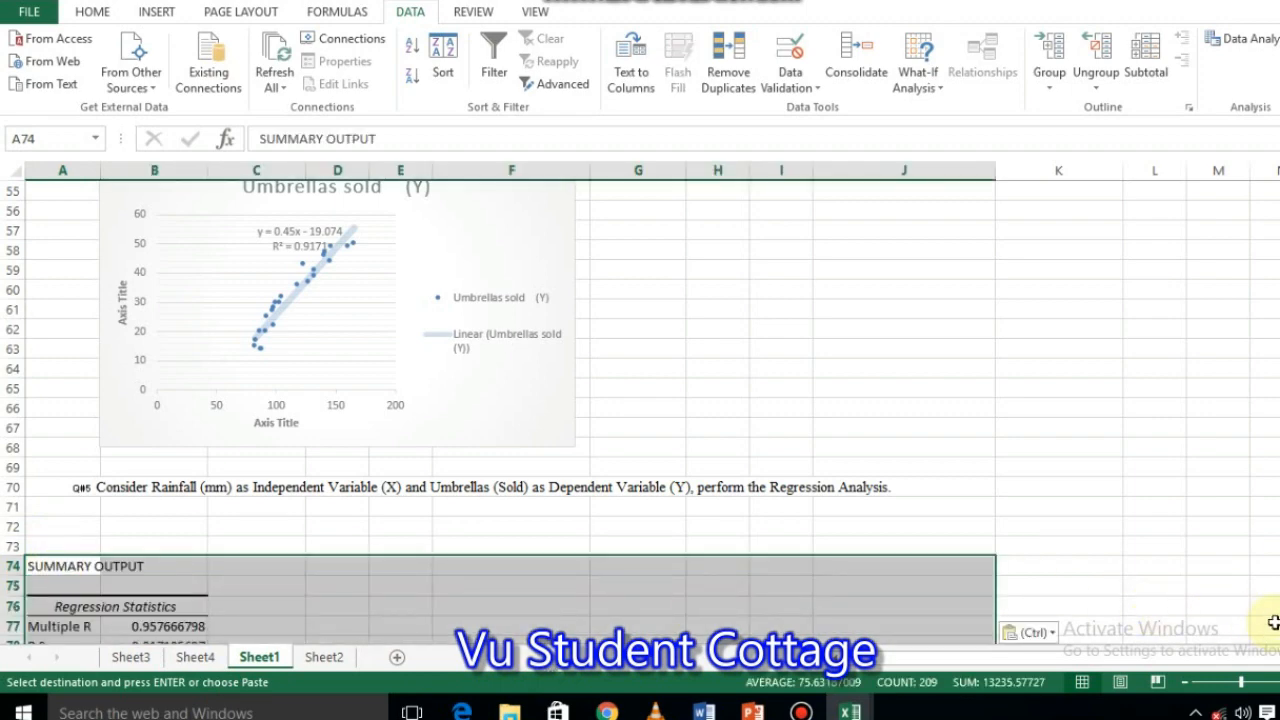
{"action": "scroll", "coordinate": [640, 413], "scroll_direction": "down", "scroll_amount": 4}
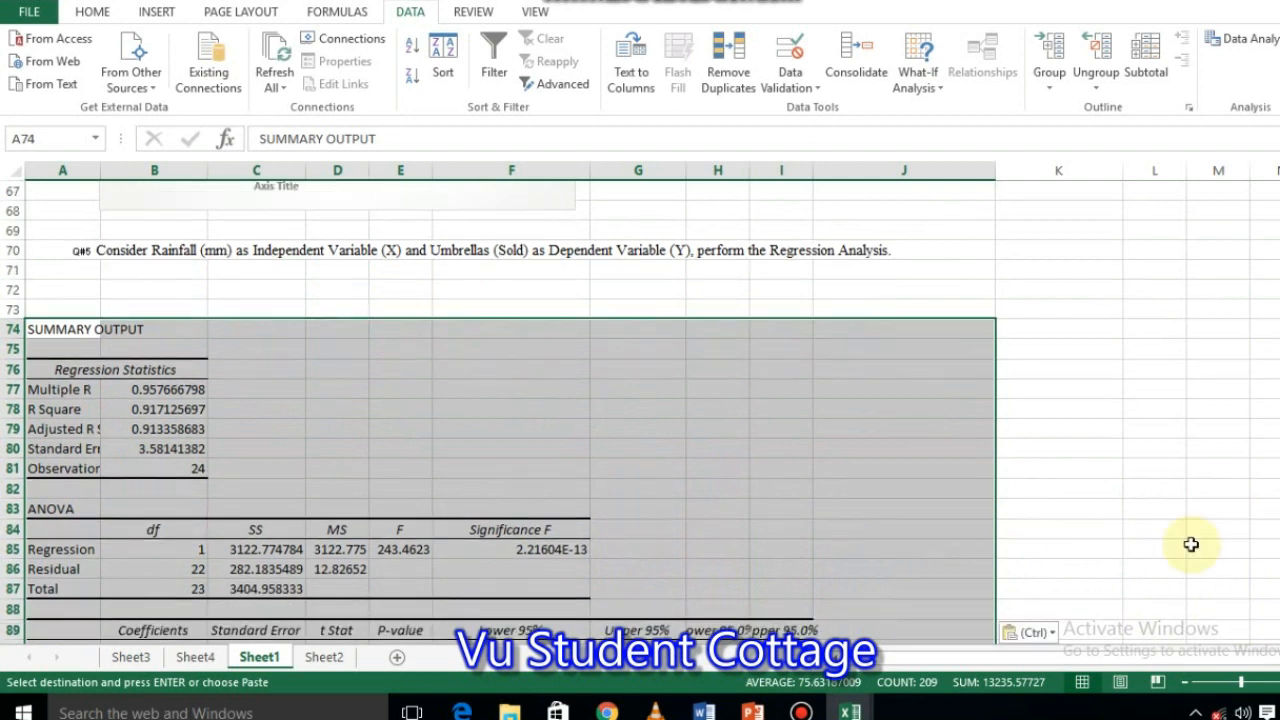
Enter the label "Regression Analysis" in F74 and fill the cell with light green.
{"action": "left_click", "coordinate": [473, 331]}
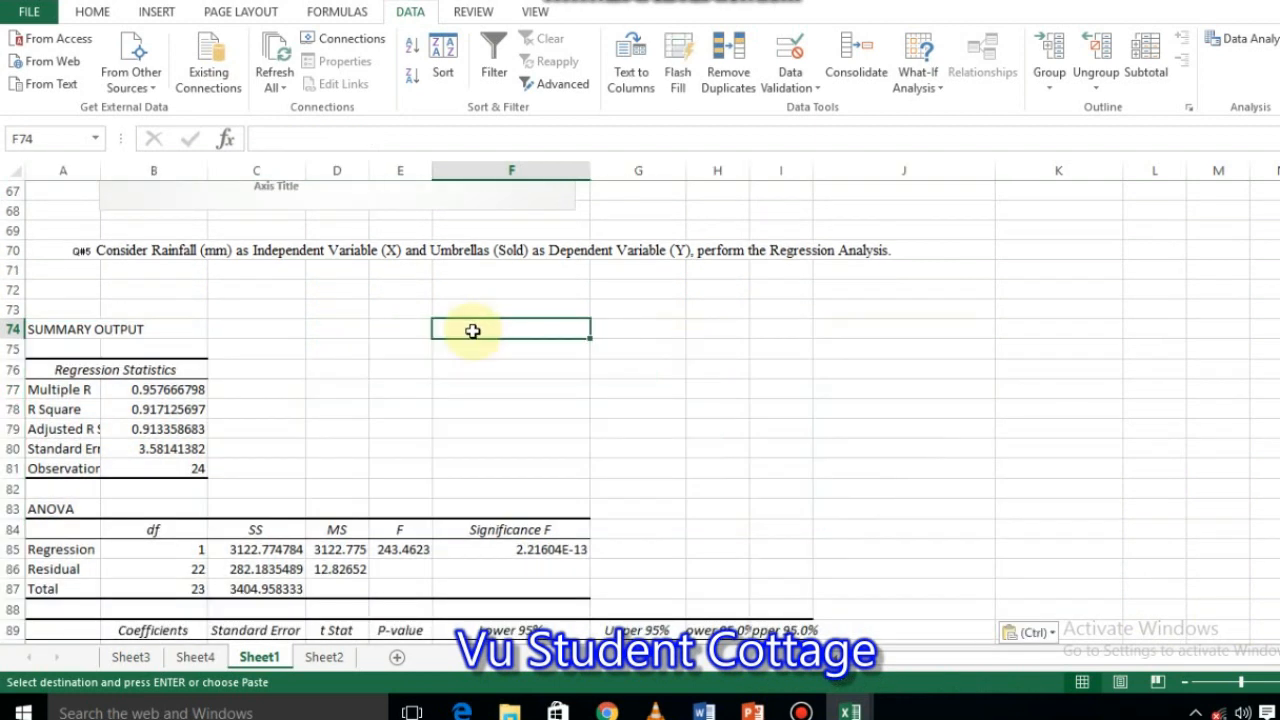
{"action": "type", "text": "Regression Analysis"}
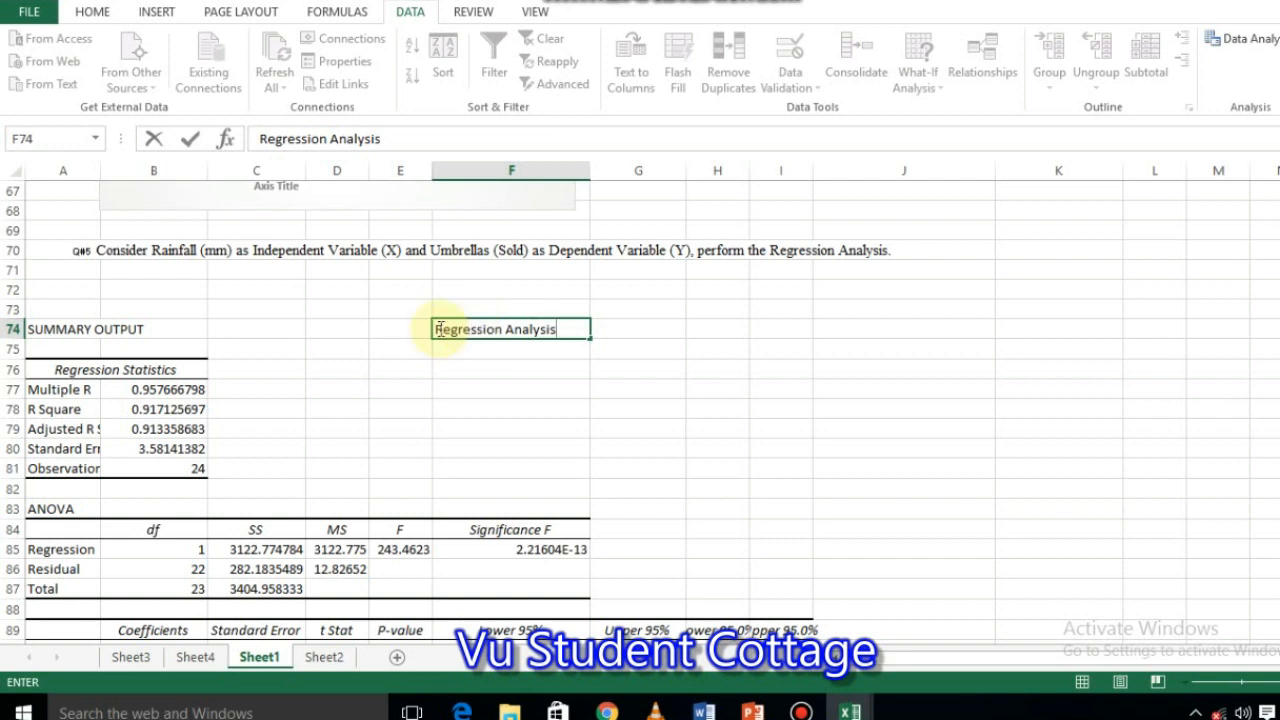
{"action": "left_click", "coordinate": [92, 12]}
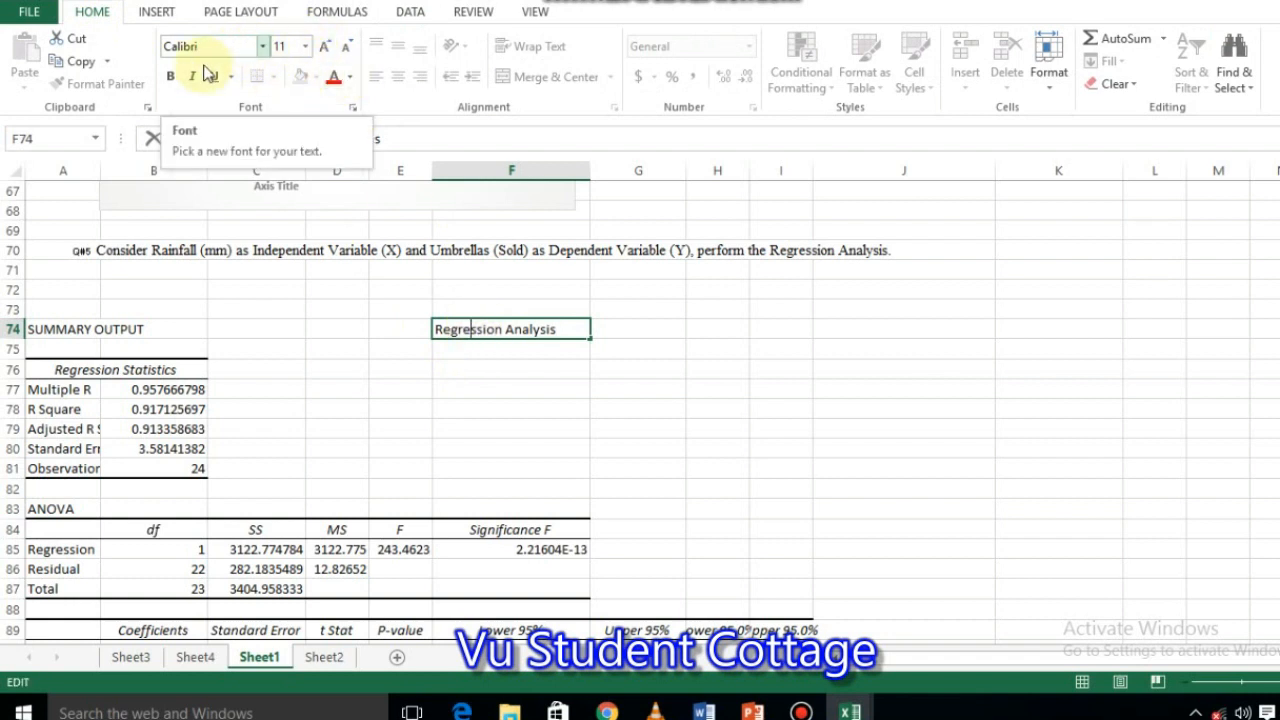
{"action": "left_click", "coordinate": [268, 440]}
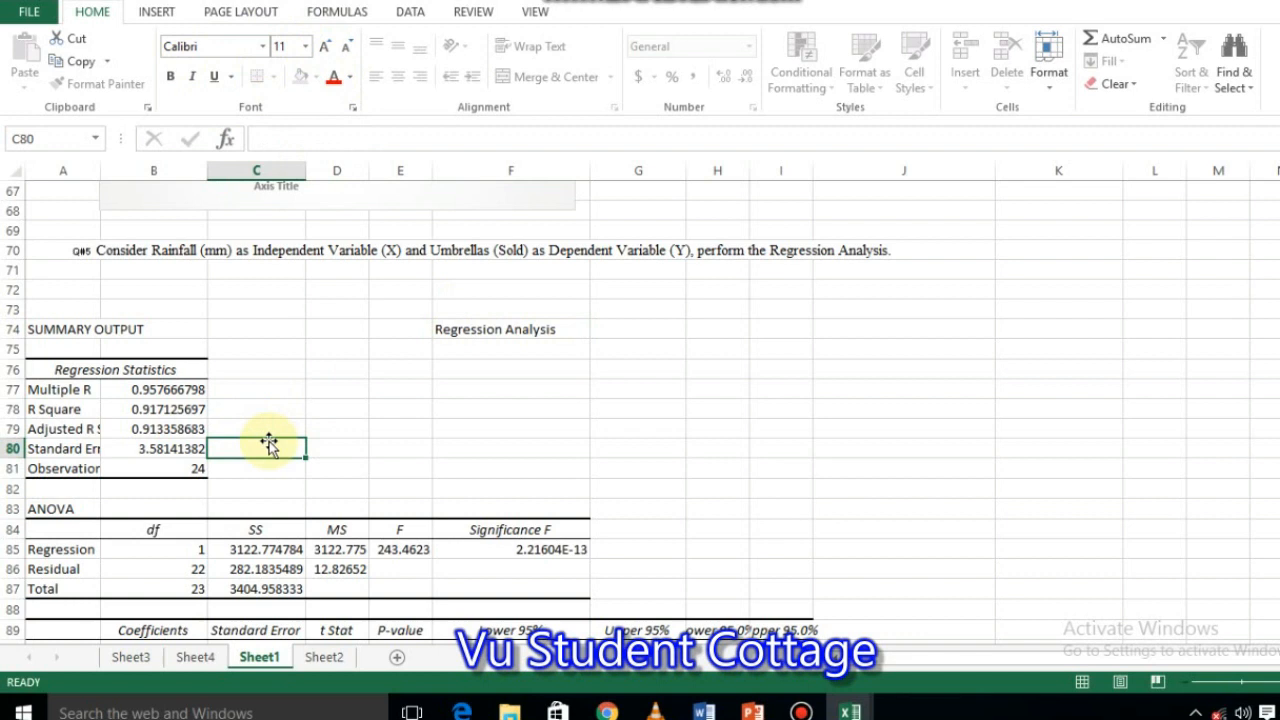
{"action": "left_click", "coordinate": [483, 327]}
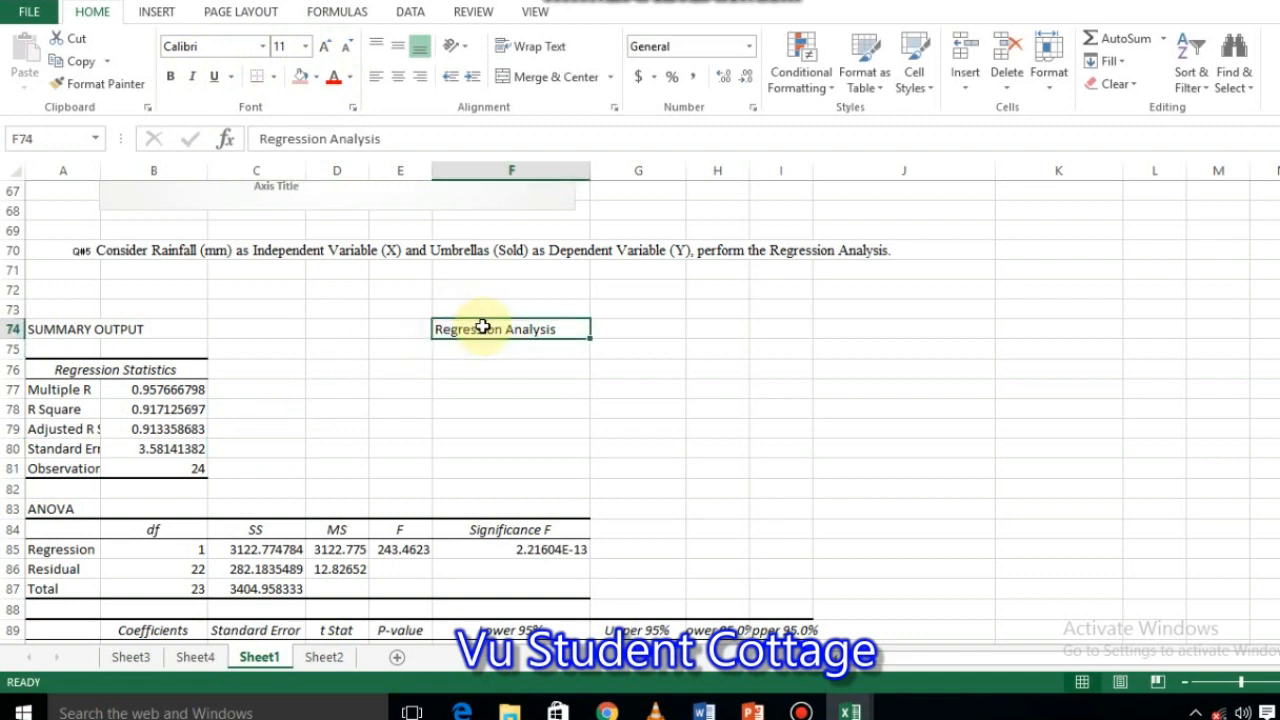
{"action": "left_click", "coordinate": [316, 77]}
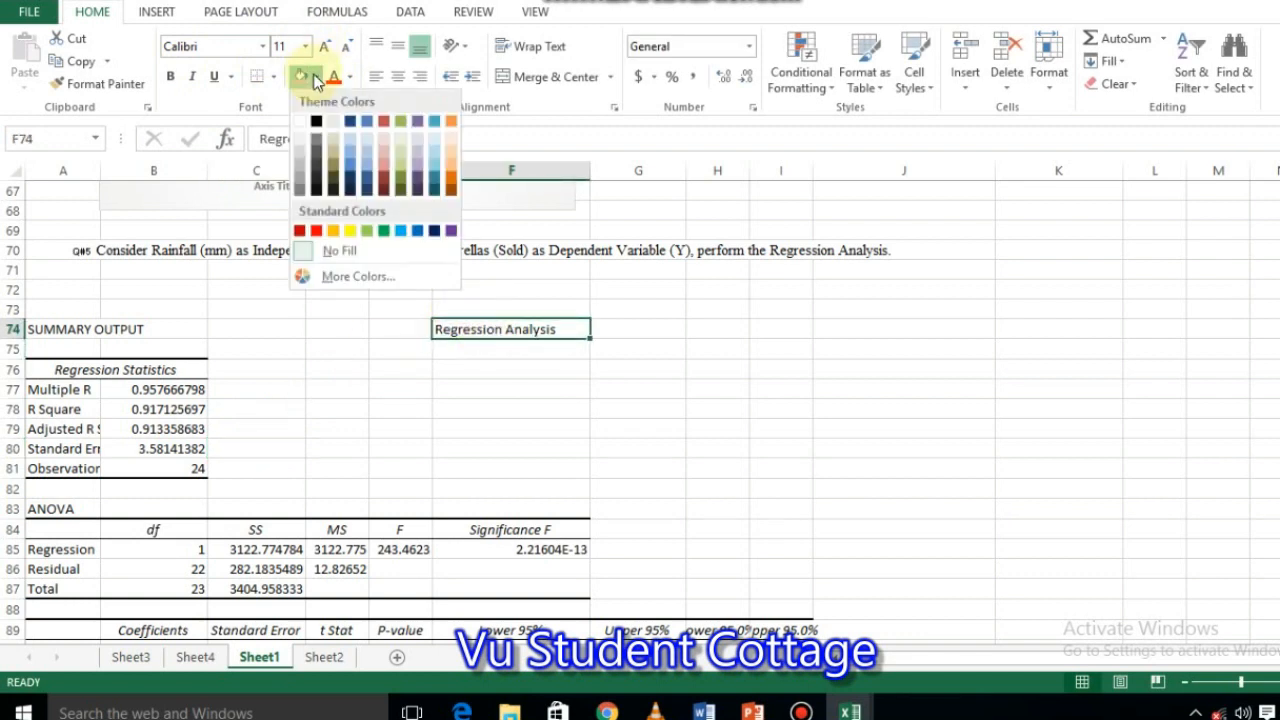
{"action": "left_click", "coordinate": [367, 231]}
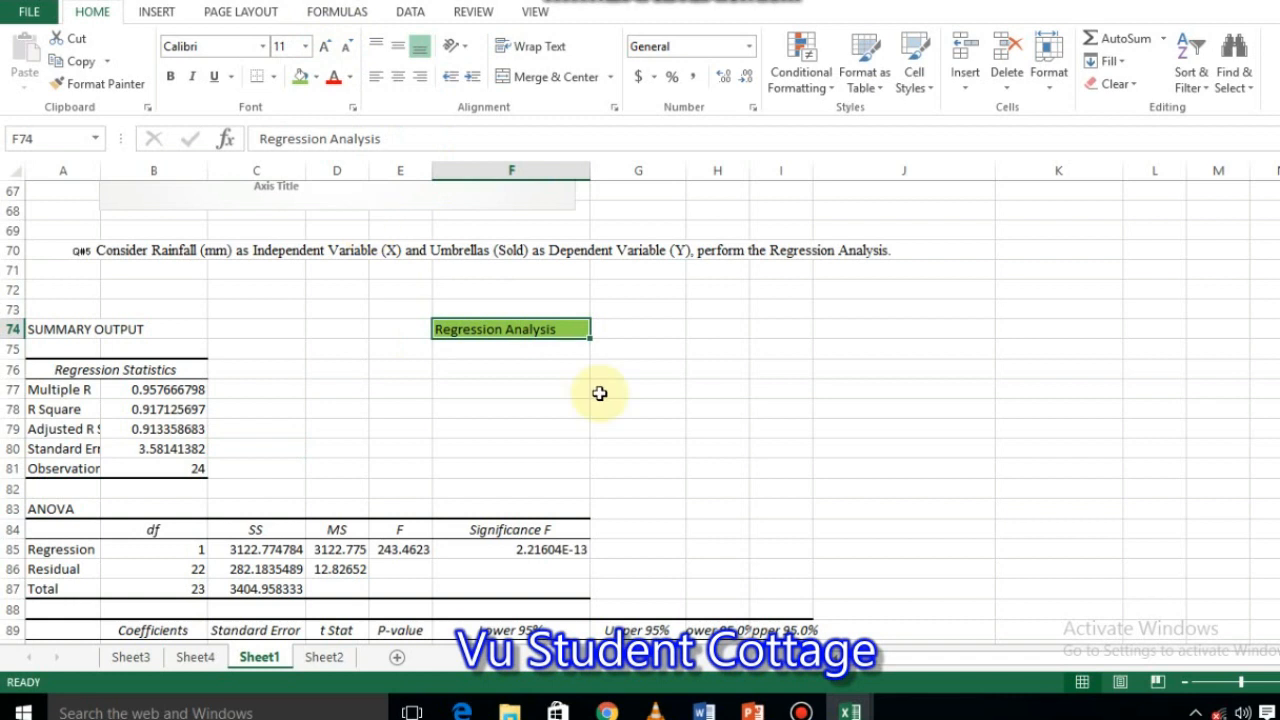
Draw a straight arrow, about 3.17" high and 3.3" wide, from the Regression Analysis label to the Coefficients header in B89.
{"action": "left_click", "coordinate": [160, 14]}
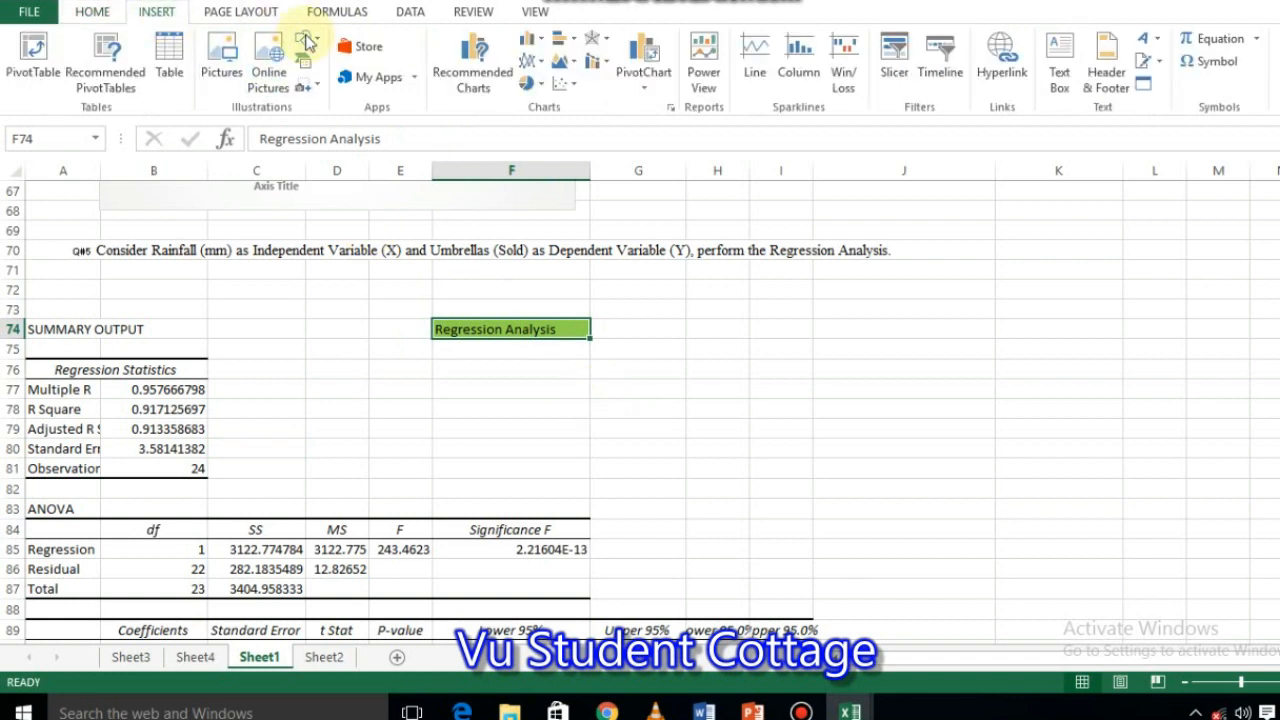
{"action": "left_click", "coordinate": [304, 40]}
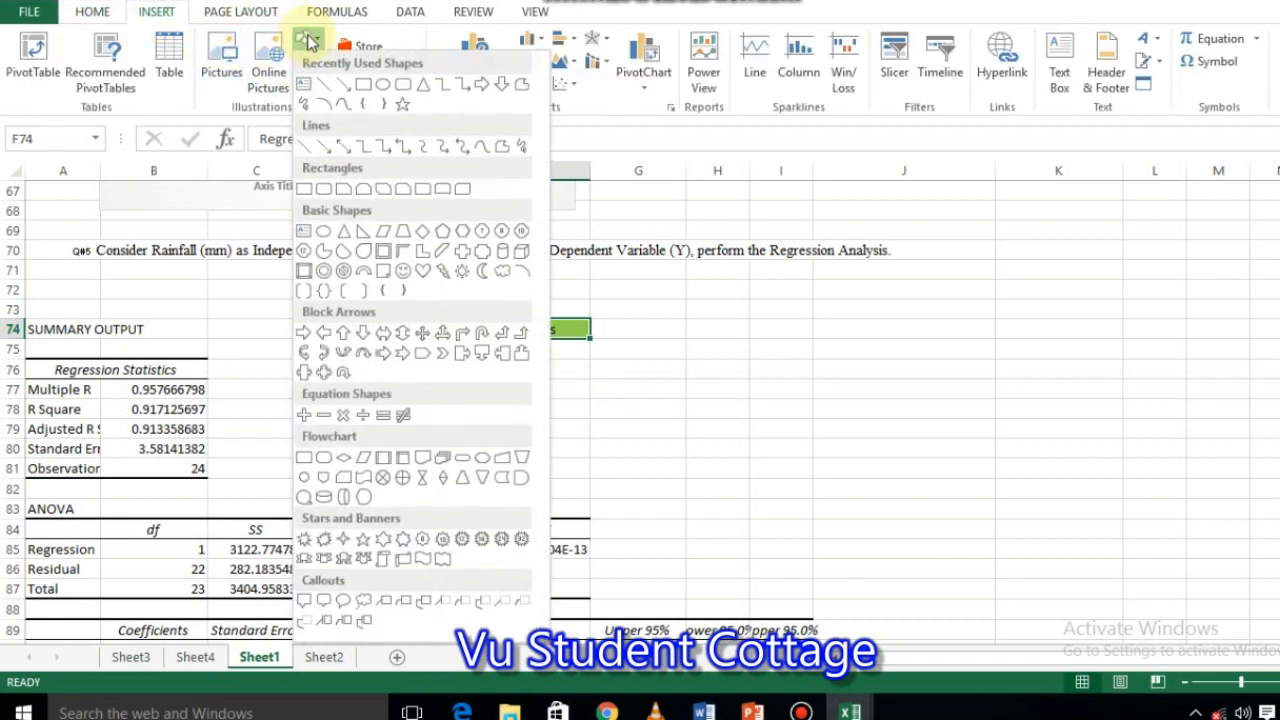
{"action": "left_click", "coordinate": [343, 88]}
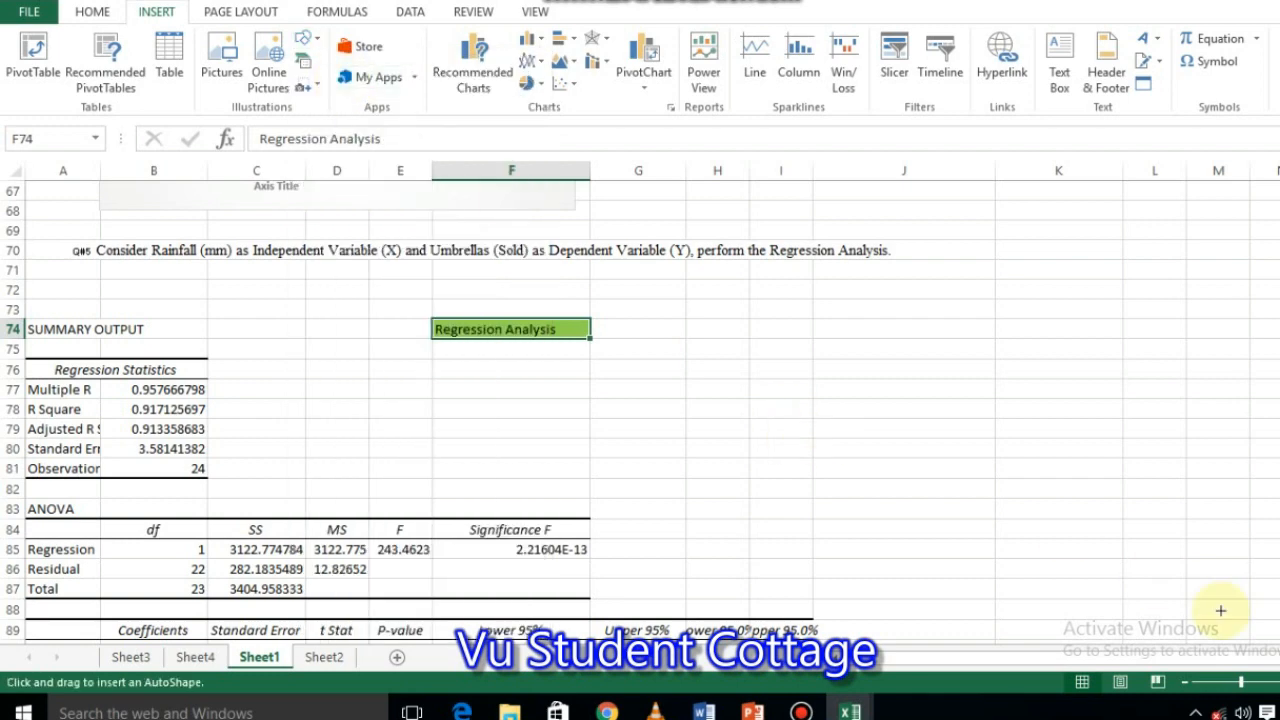
{"action": "scroll", "coordinate": [809, 414], "scroll_direction": "down", "scroll_amount": 2}
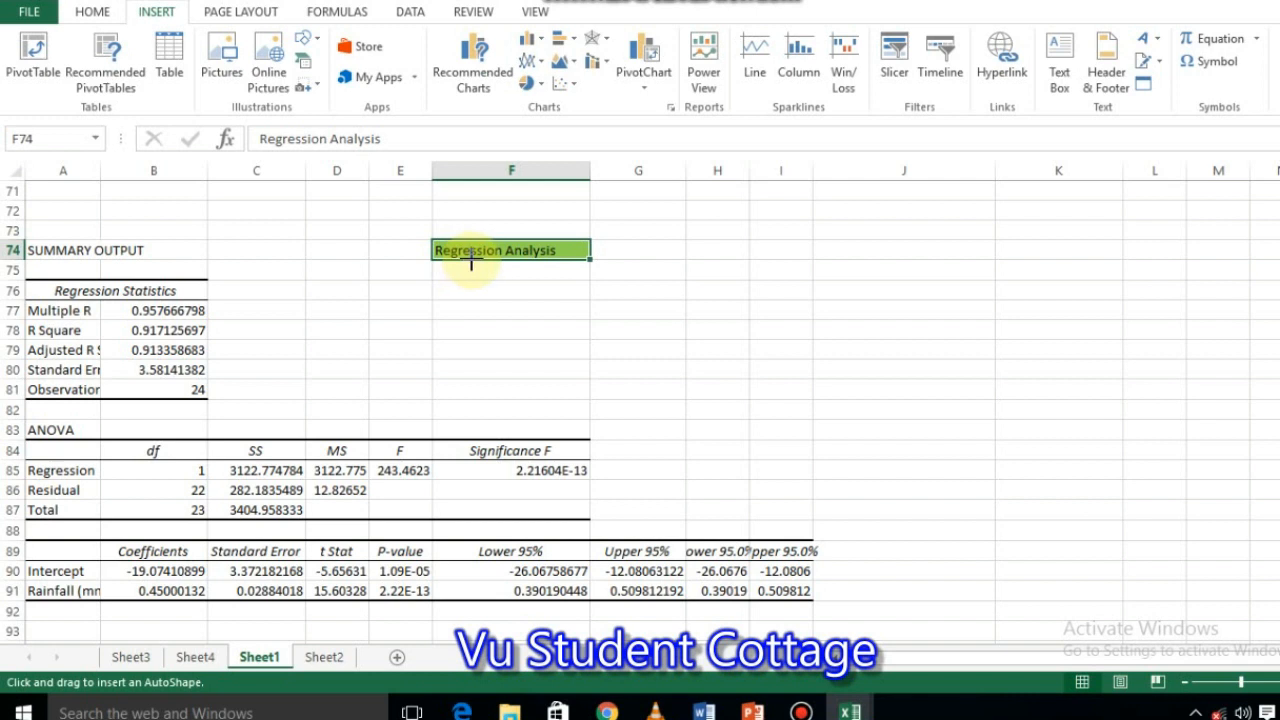
{"action": "mouse_move", "coordinate": [470, 262]}
{"action": "left_mouse_down"}
{"action": "mouse_move", "coordinate": [366, 414]}
{"action": "mouse_move", "coordinate": [163, 491]}
{"action": "mouse_move", "coordinate": [157, 556]}
{"action": "mouse_move", "coordinate": [157, 545]}
{"action": "left_mouse_up"}
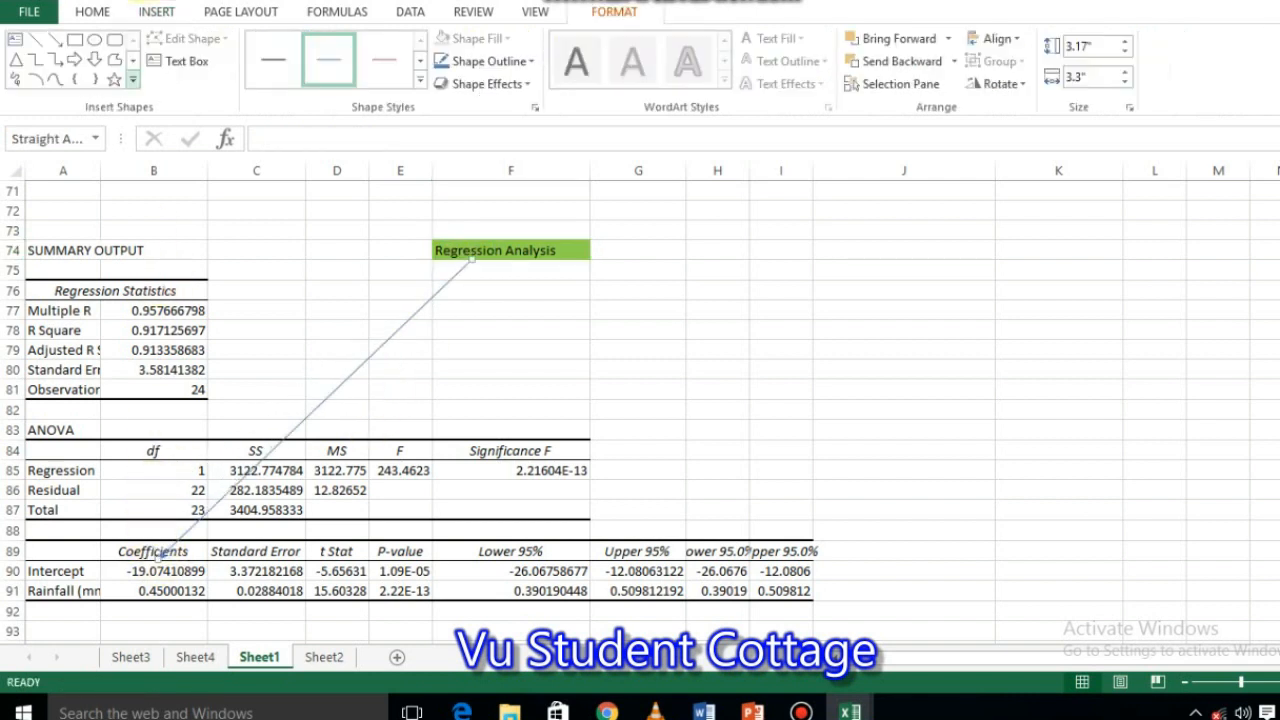
Highlight the Intercept coefficient in B90 with yellow fill.
{"action": "left_click", "coordinate": [95, 14]}
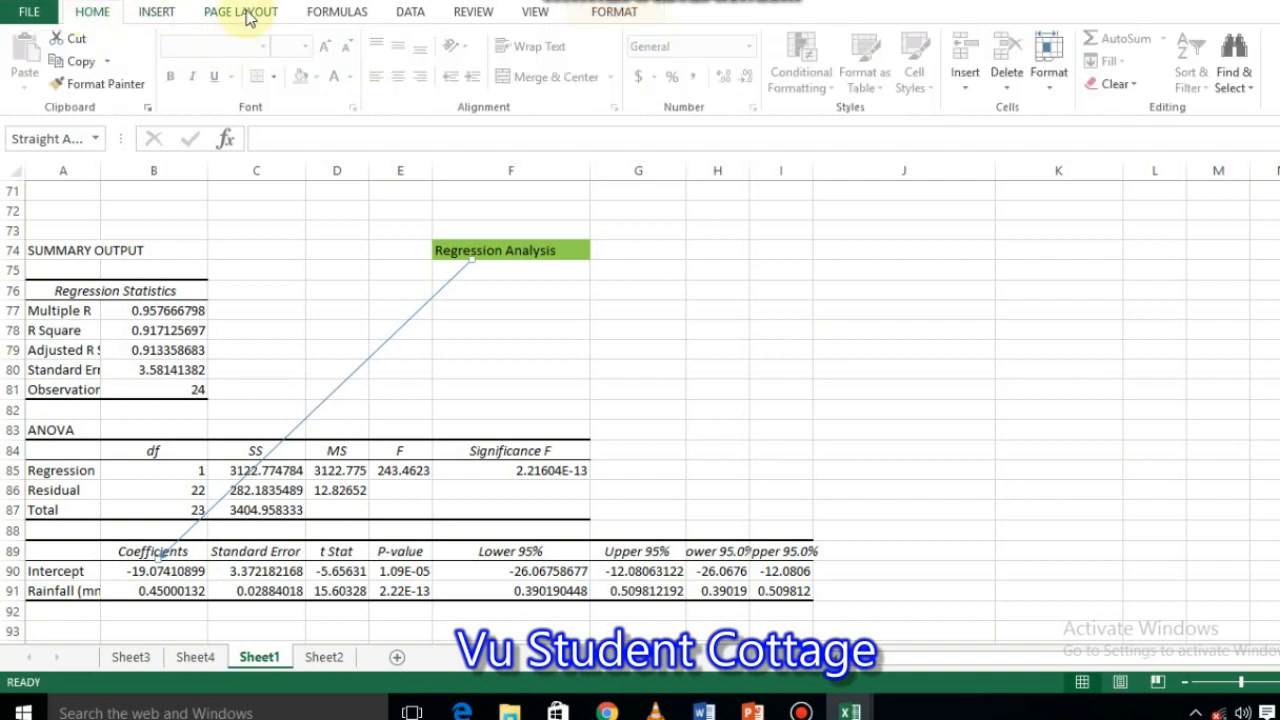
{"action": "left_click", "coordinate": [155, 571]}
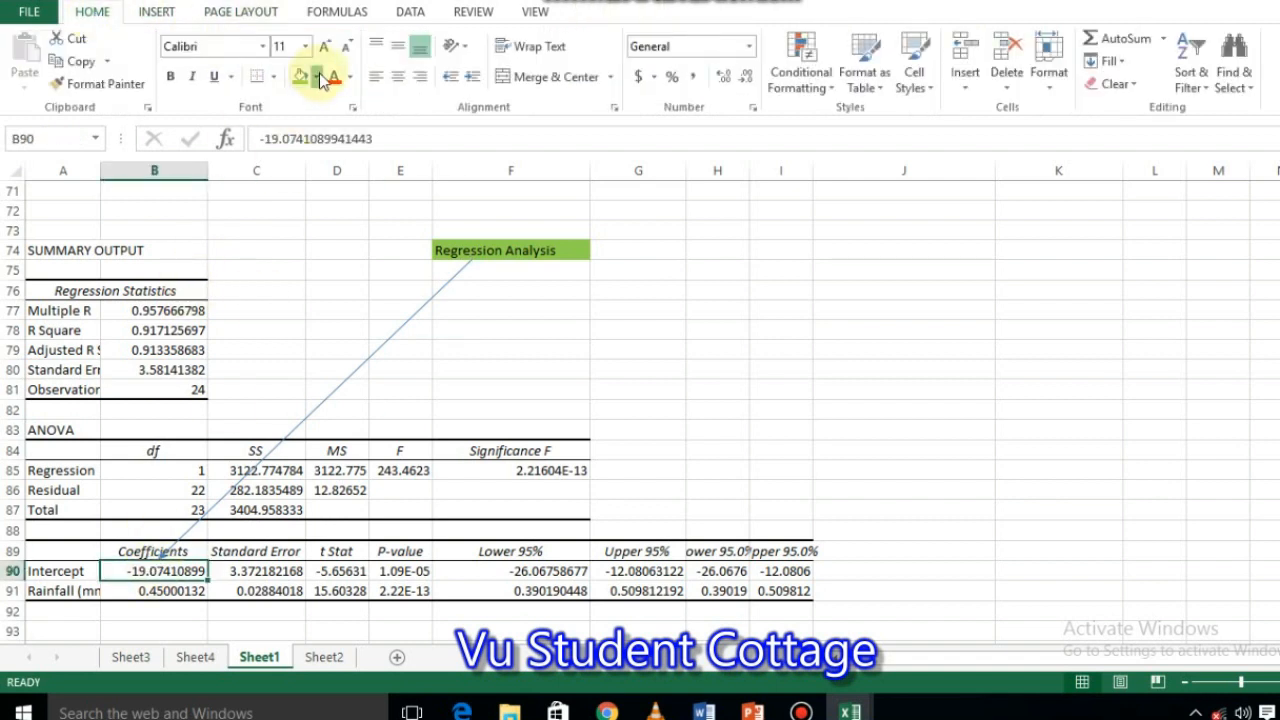
{"action": "left_click", "coordinate": [318, 77]}
{"action": "left_click", "coordinate": [352, 231]}
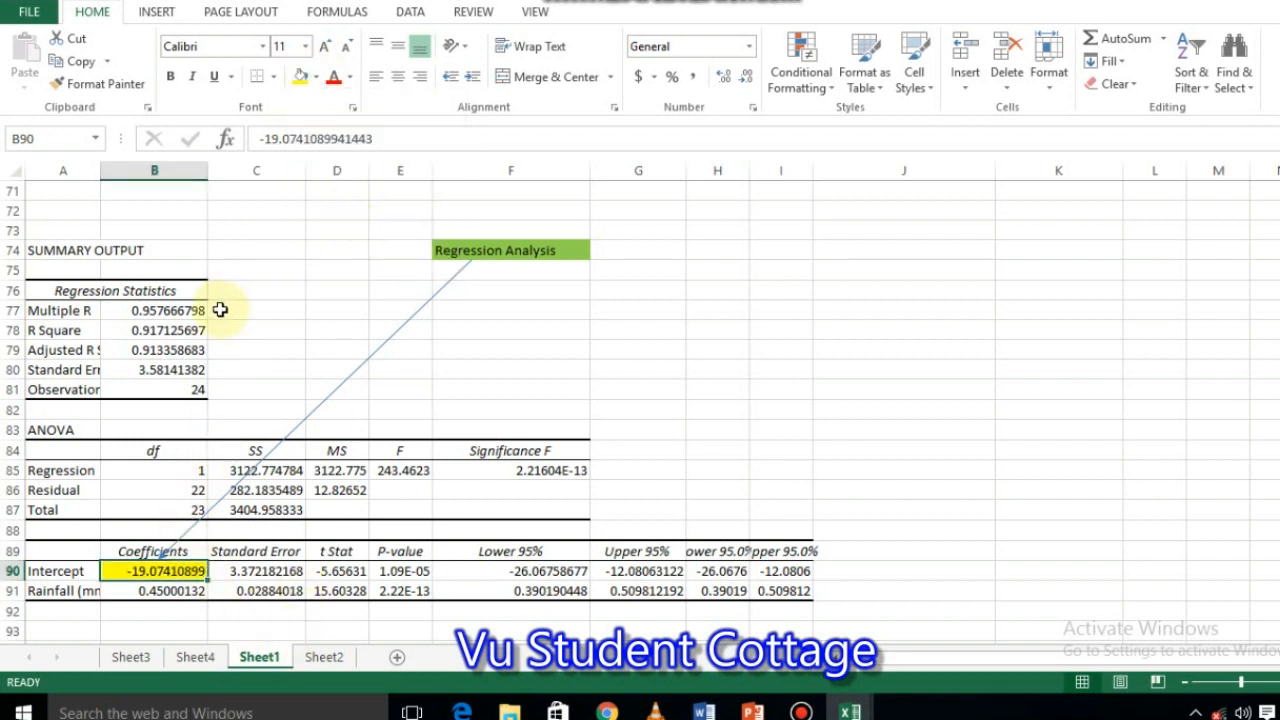
Enter the label "Correlation Cofficient" in C77 and fill the Multiple R value in B77 with light blue.
{"action": "left_click", "coordinate": [222, 310]}
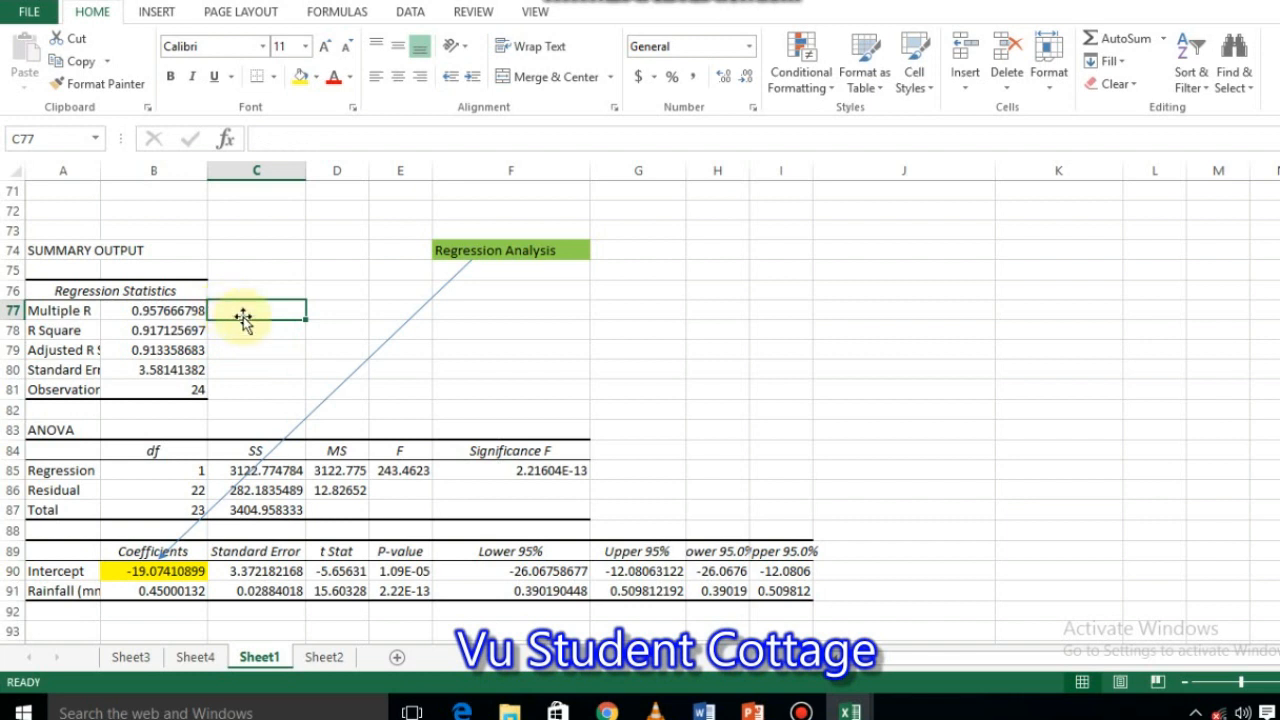
{"action": "type", "text": "Correlation Cofficient"}
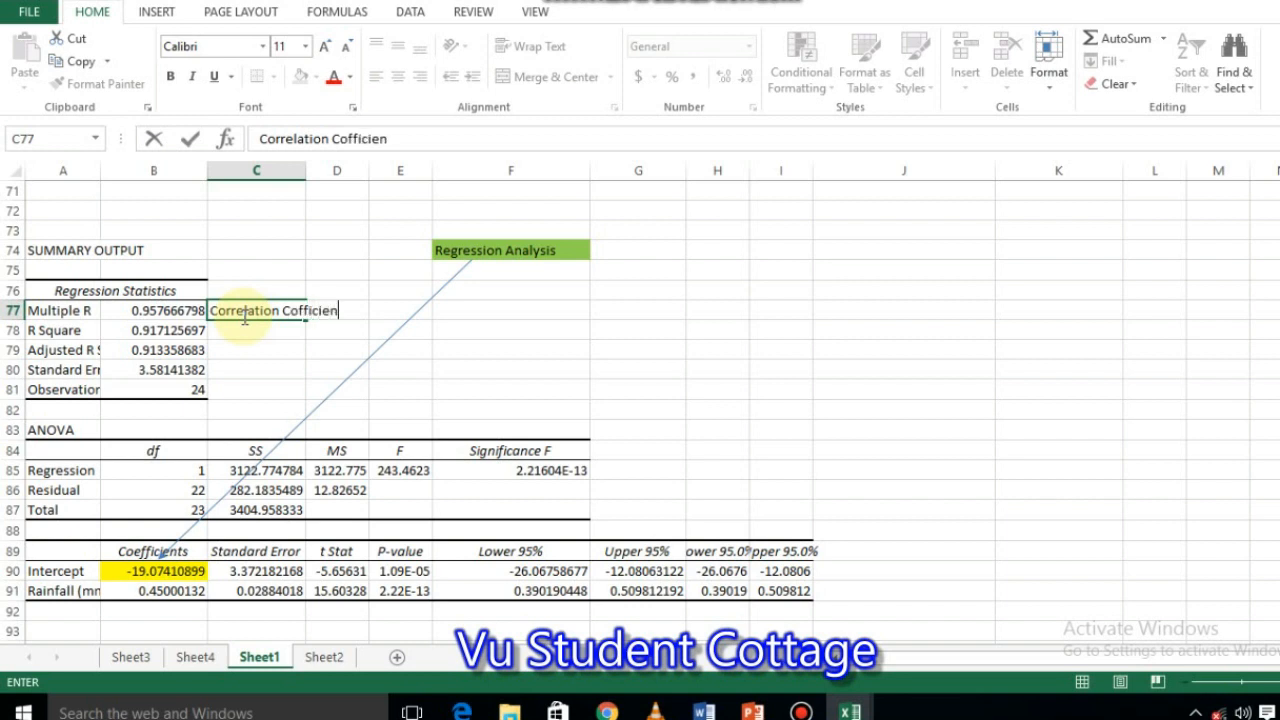
{"action": "left_click", "coordinate": [124, 311]}
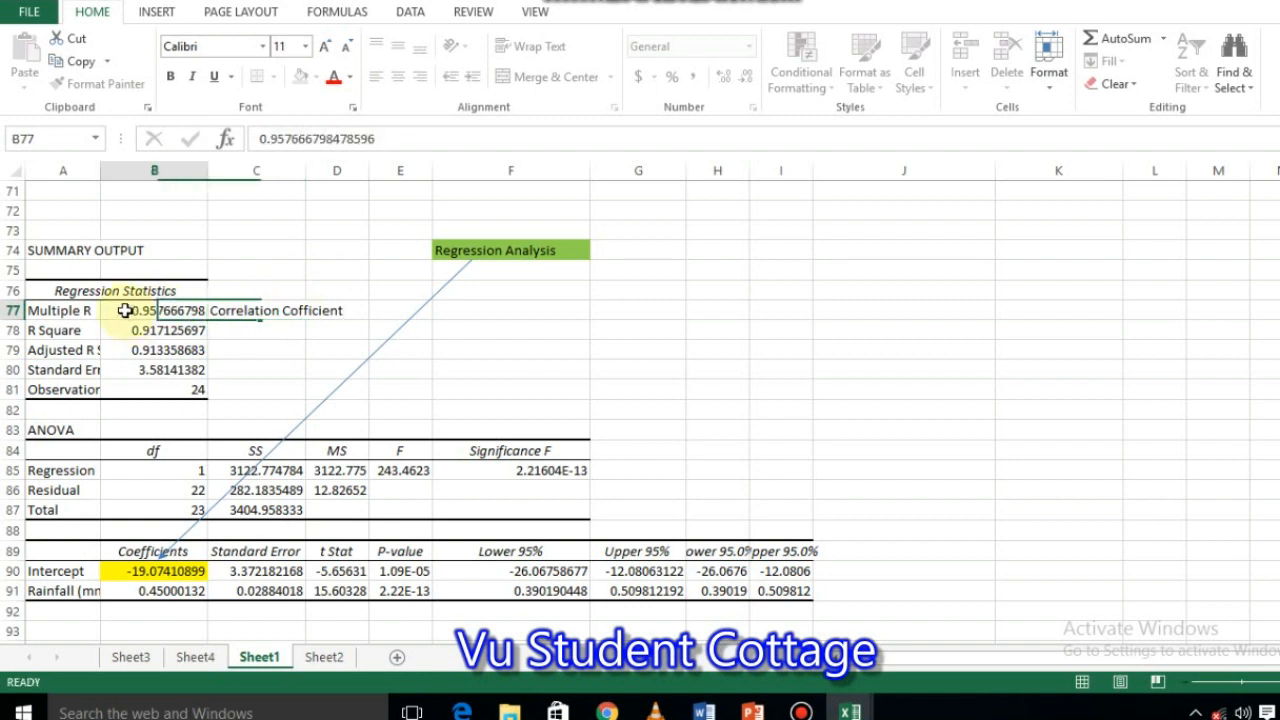
{"action": "left_click", "coordinate": [317, 78]}
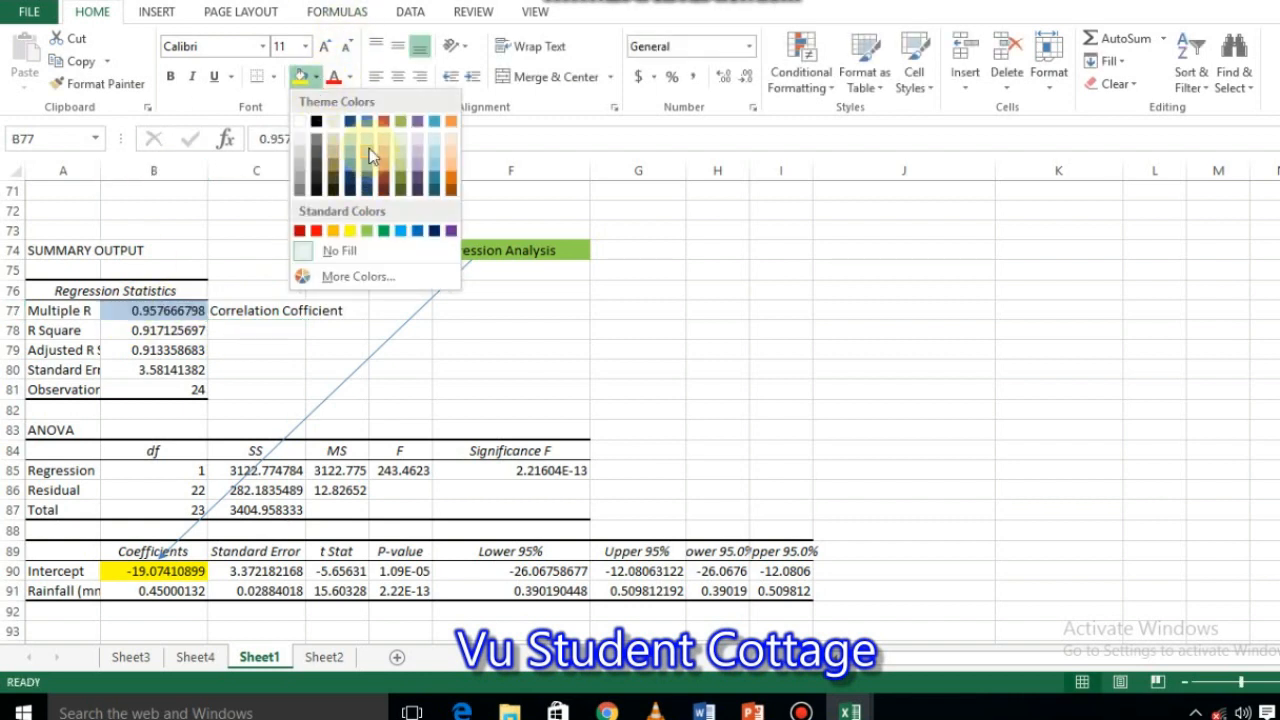
{"action": "left_click", "coordinate": [369, 148]}
Fill C77 and D77, which the correlation label spans, with the same light blue.
{"action": "left_click", "coordinate": [275, 311]}
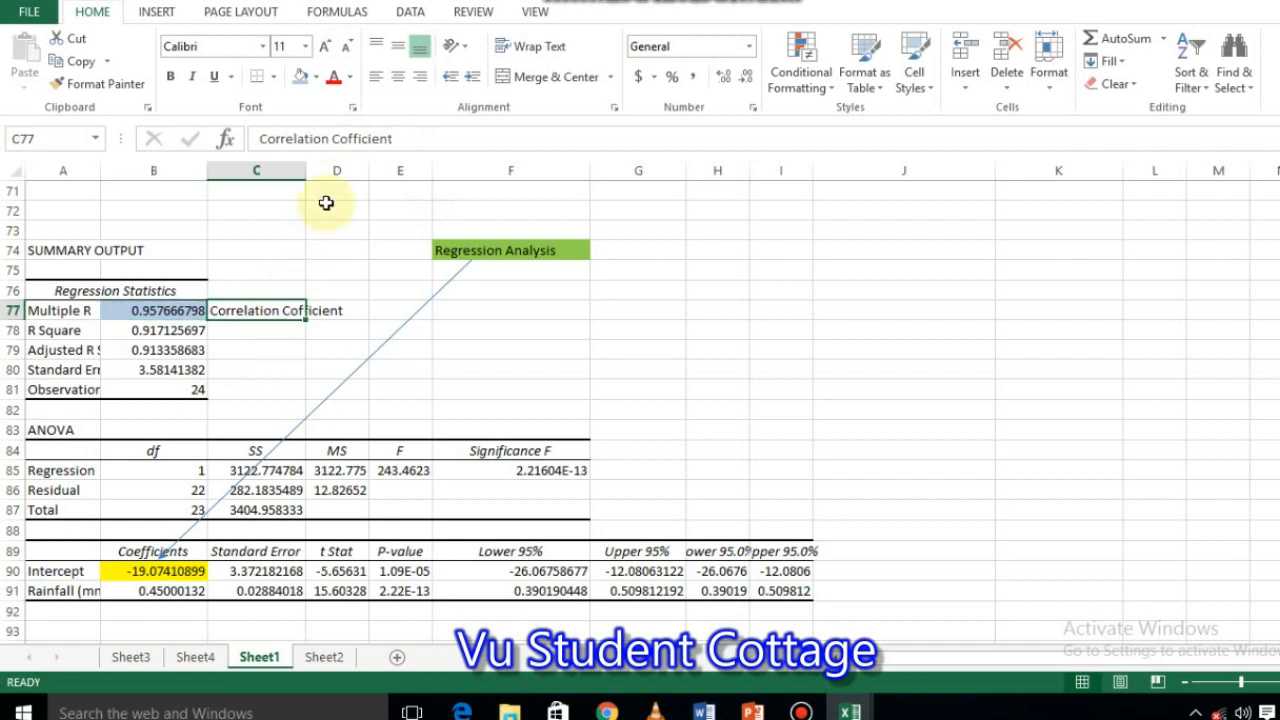
{"action": "left_click", "coordinate": [317, 78]}
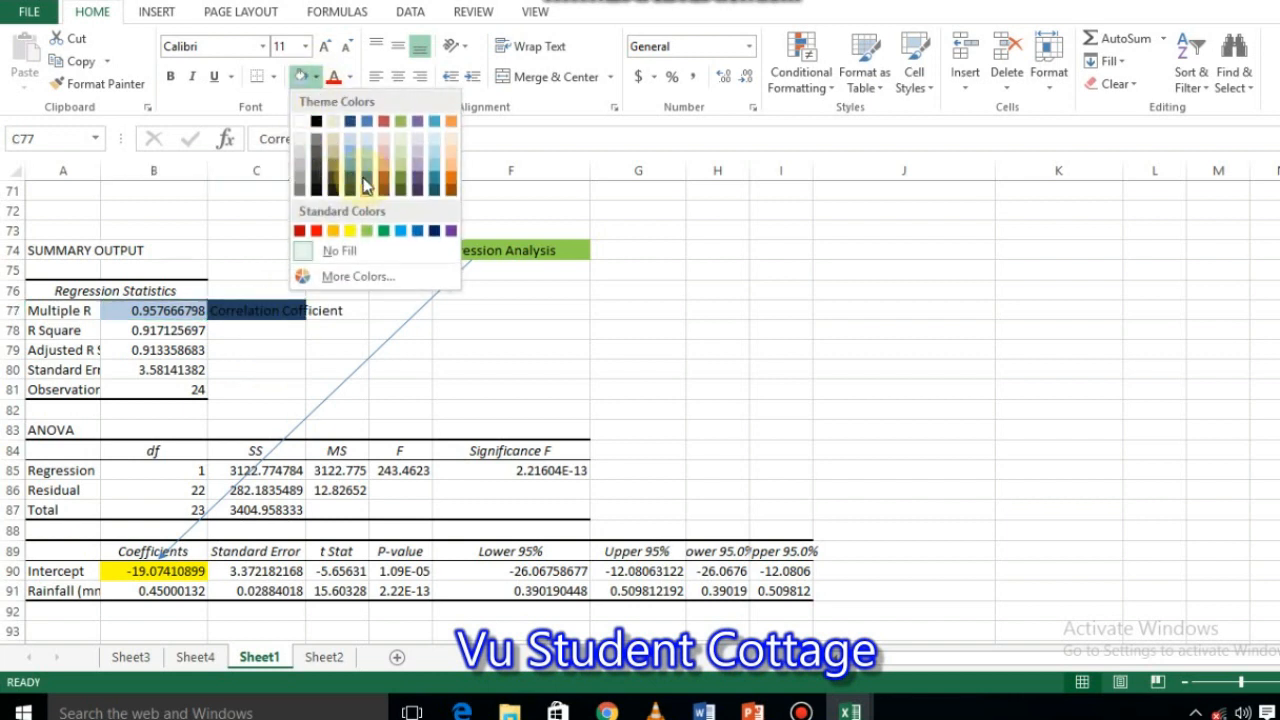
{"action": "left_click", "coordinate": [369, 148]}
{"action": "left_click", "coordinate": [335, 308]}
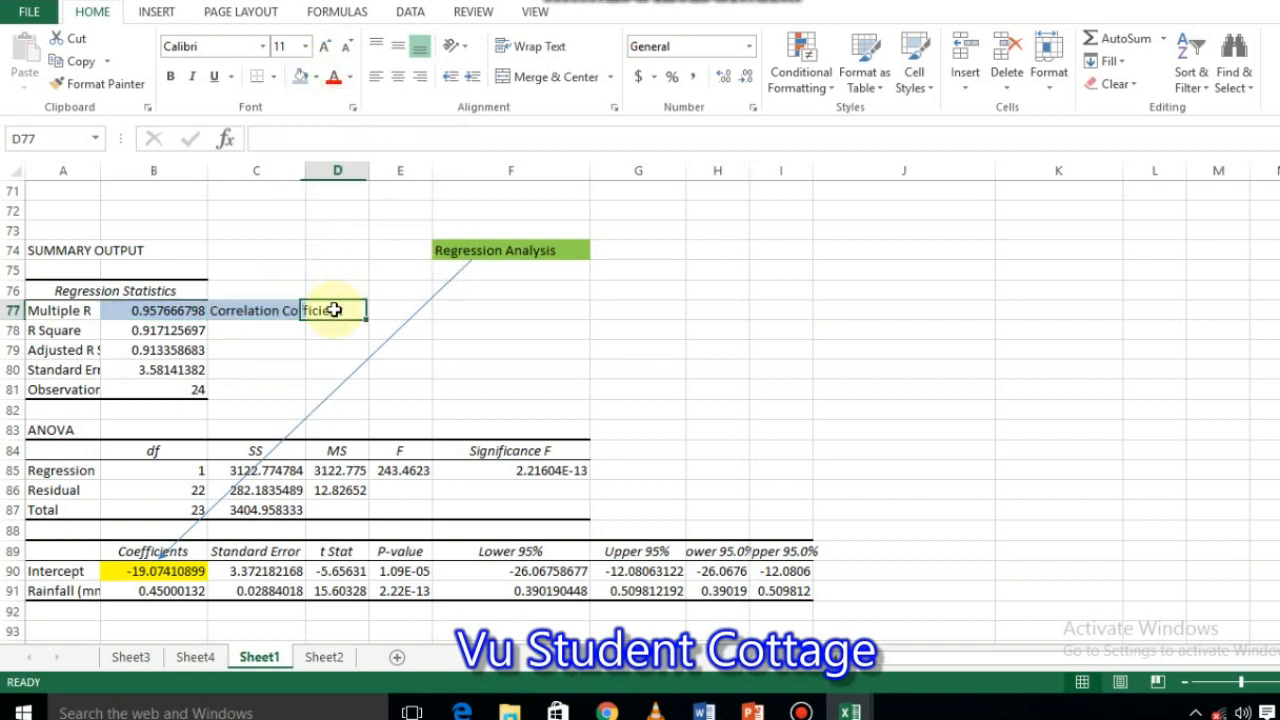
{"action": "left_click", "coordinate": [316, 77]}
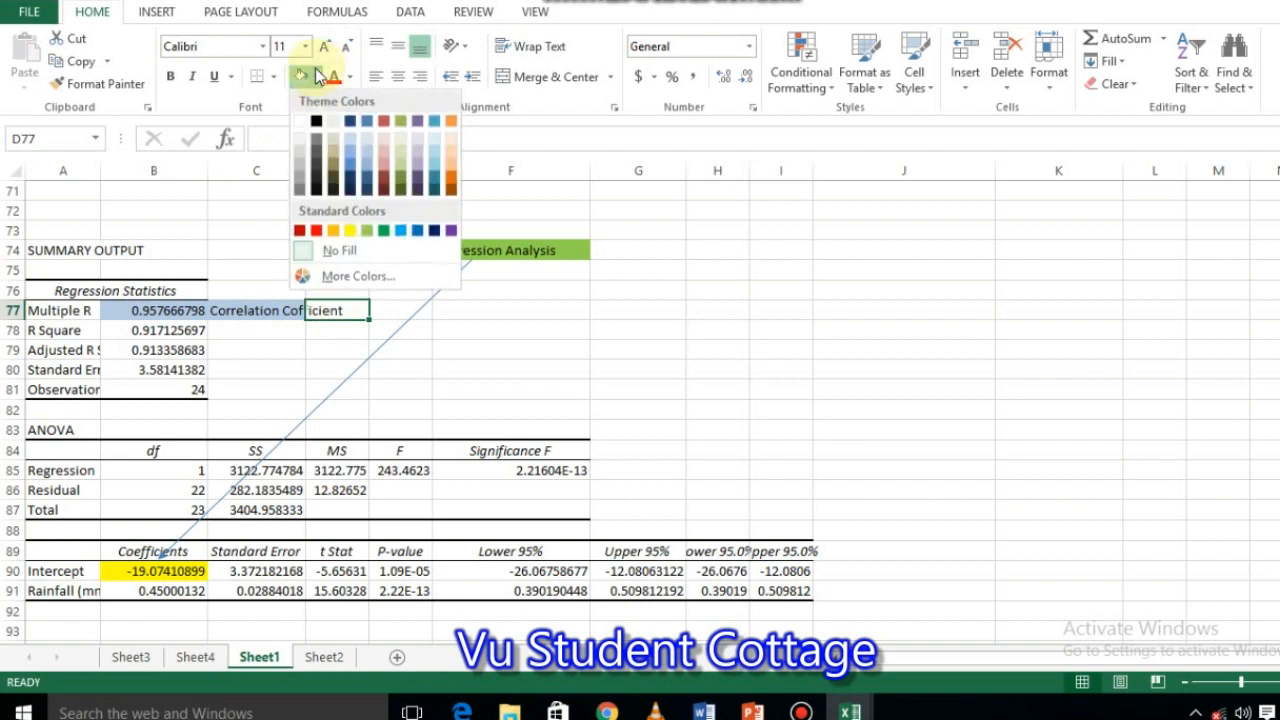
{"action": "left_click", "coordinate": [367, 150]}
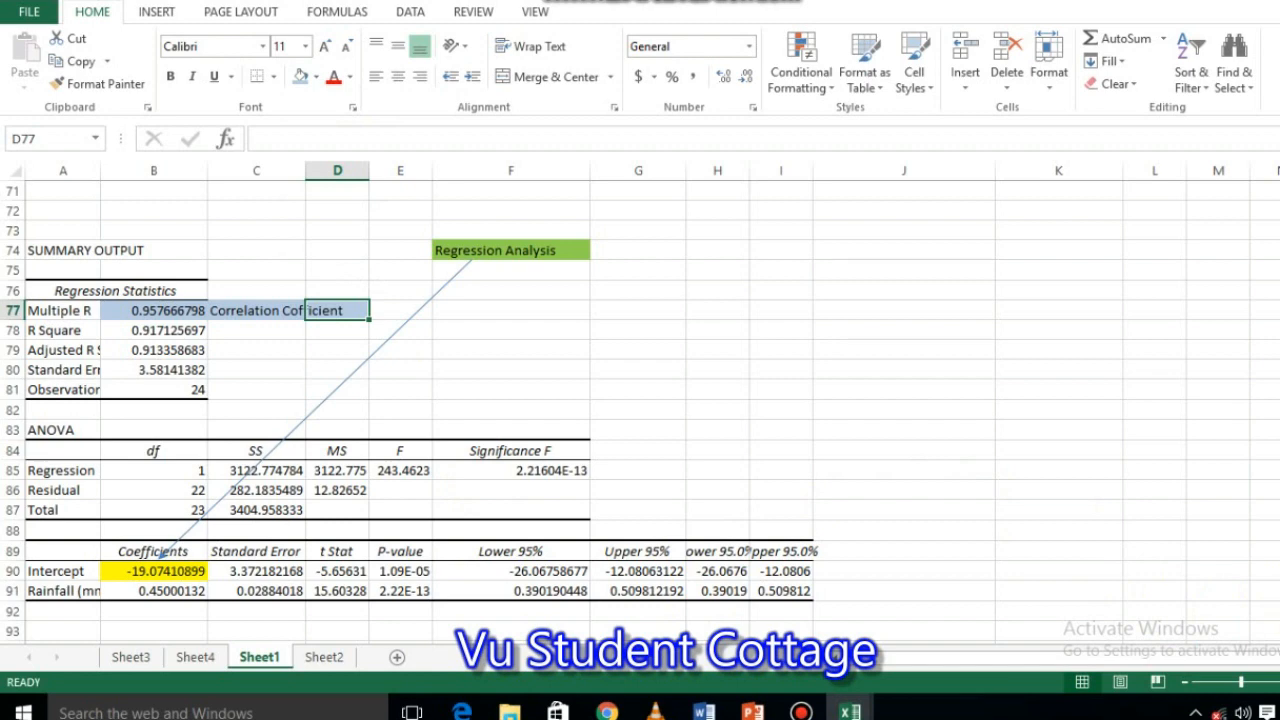
Highlight the Intercept P-value in E90 with light red fill.
{"action": "scroll", "coordinate": [640, 400], "scroll_direction": "down", "scroll_amount": 2}
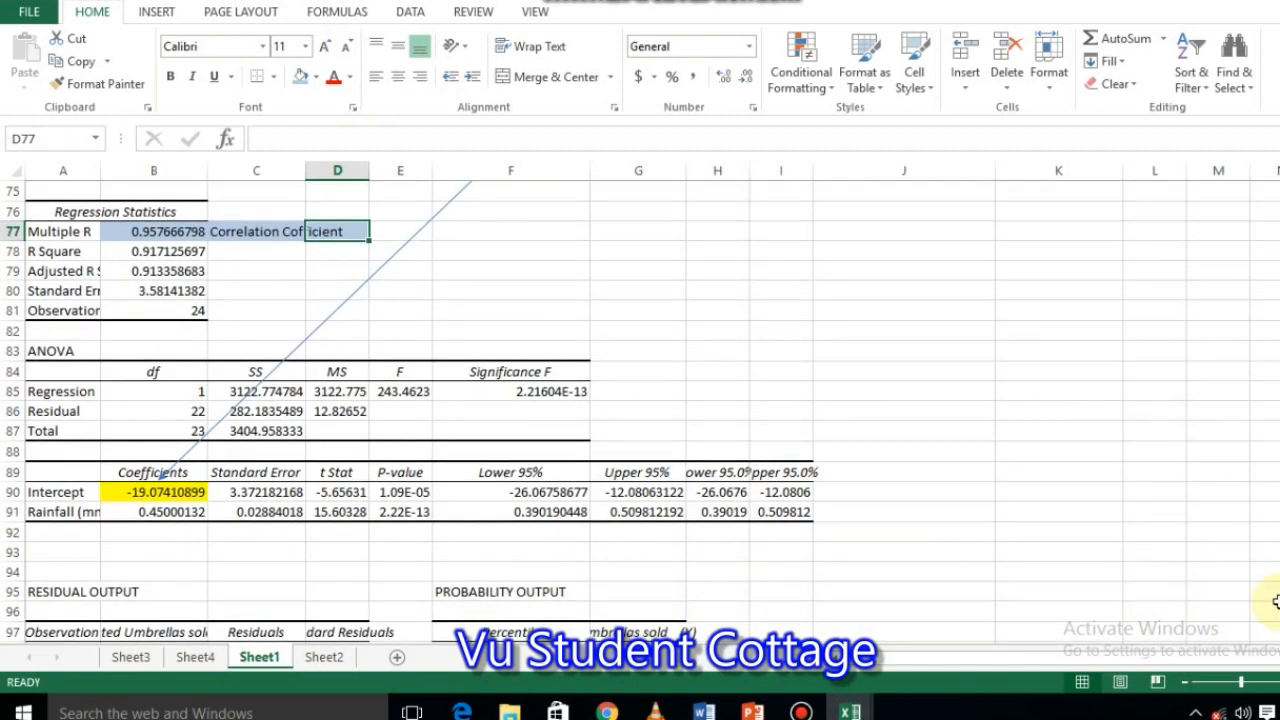
{"action": "left_click", "coordinate": [398, 494]}
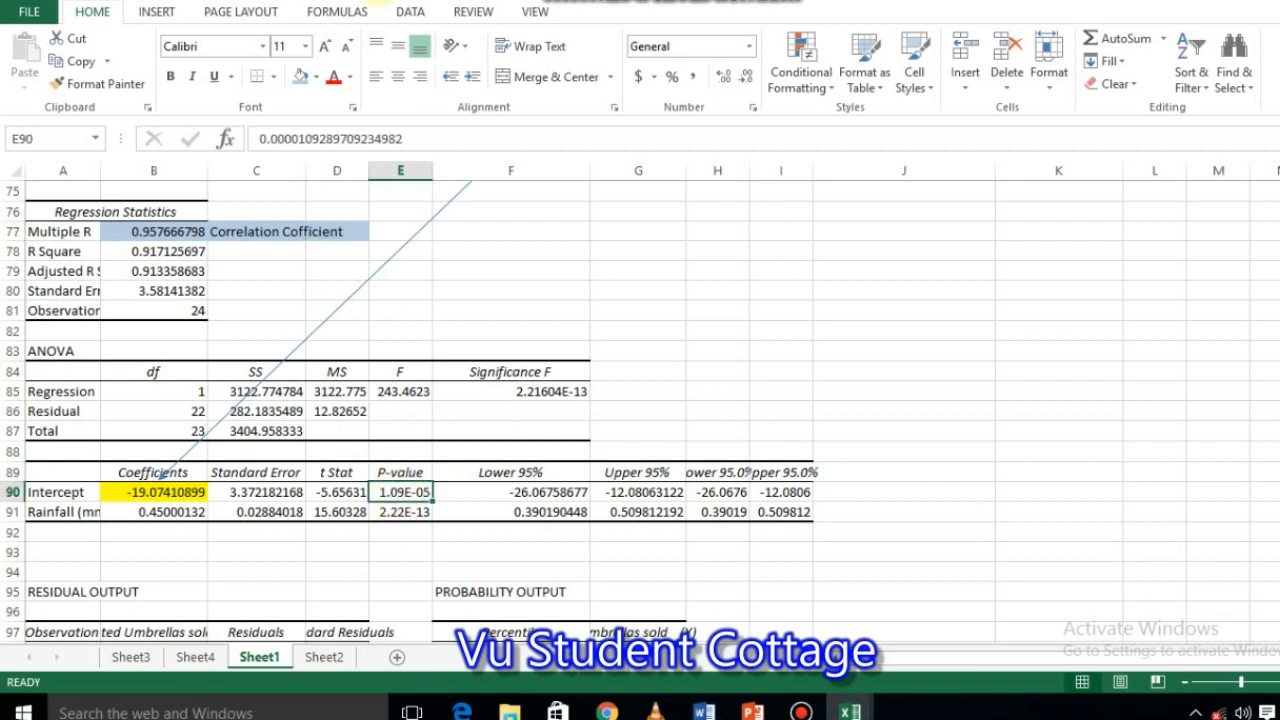
{"action": "left_click", "coordinate": [315, 77]}
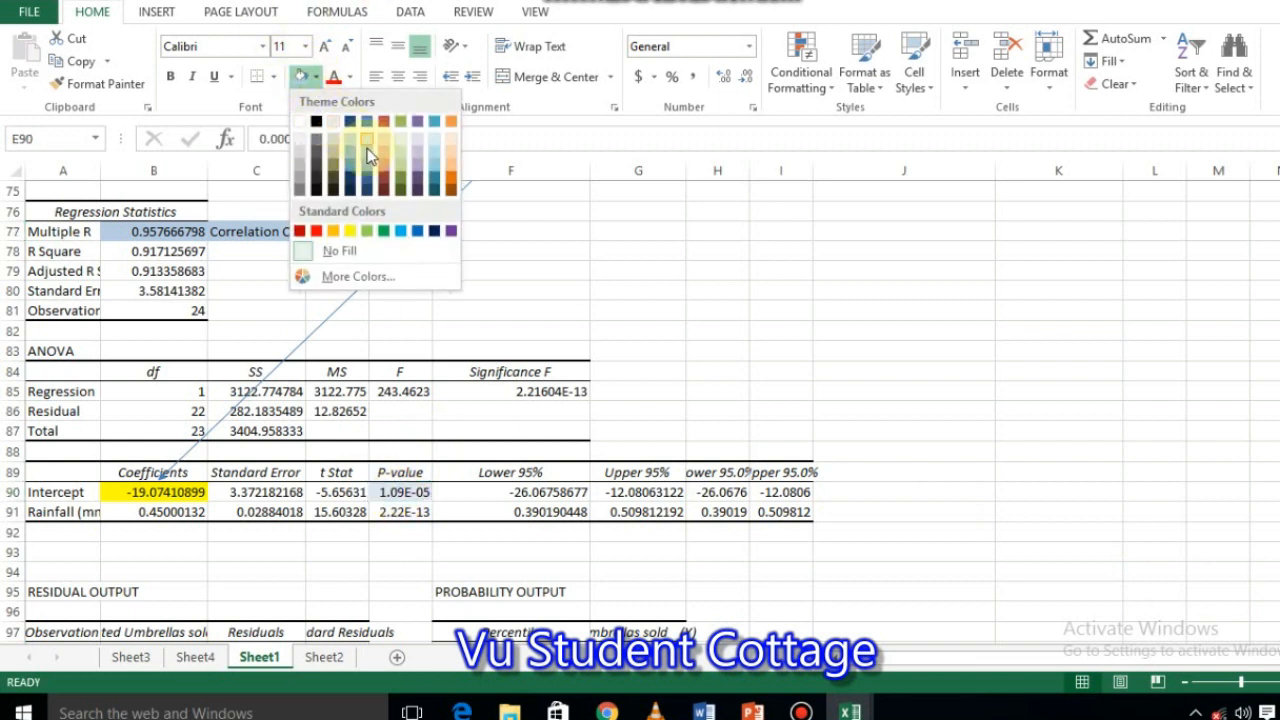
{"action": "left_click", "coordinate": [390, 172]}
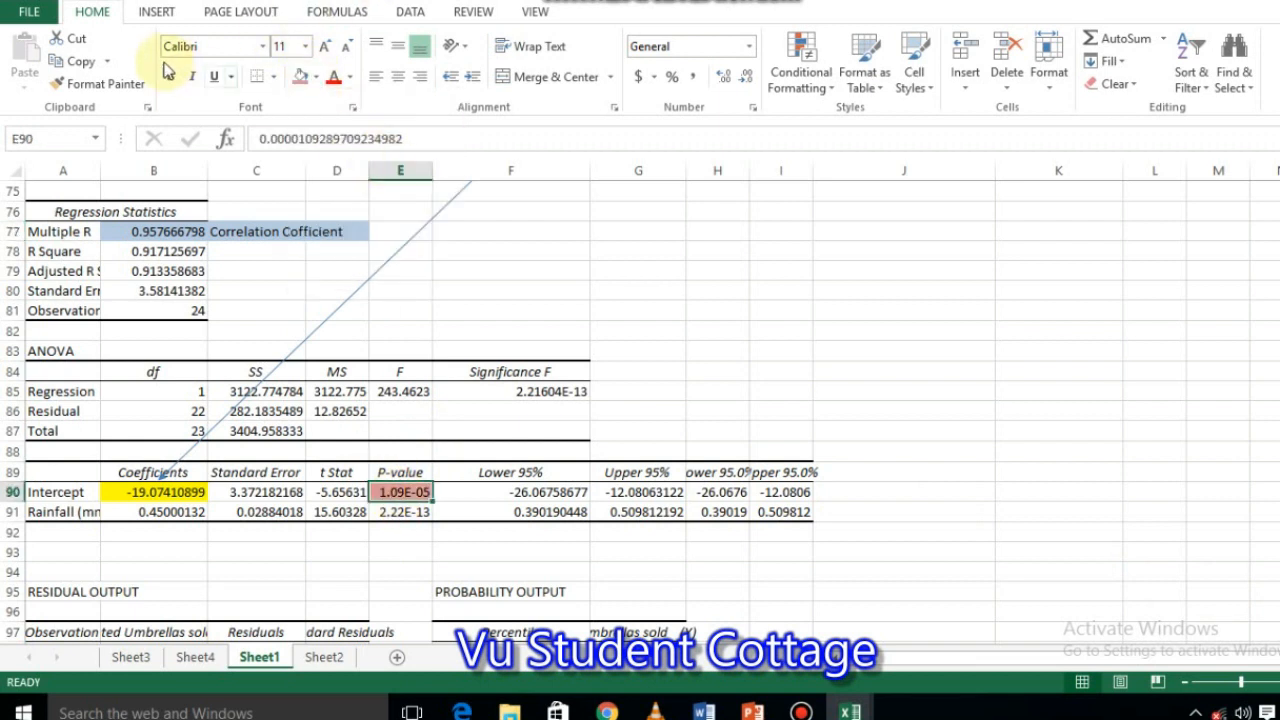
Copy the Normal Probability Plot chart from Sheet4 and paste it on Sheet1 at cell G73.
{"action": "left_click", "coordinate": [199, 656]}
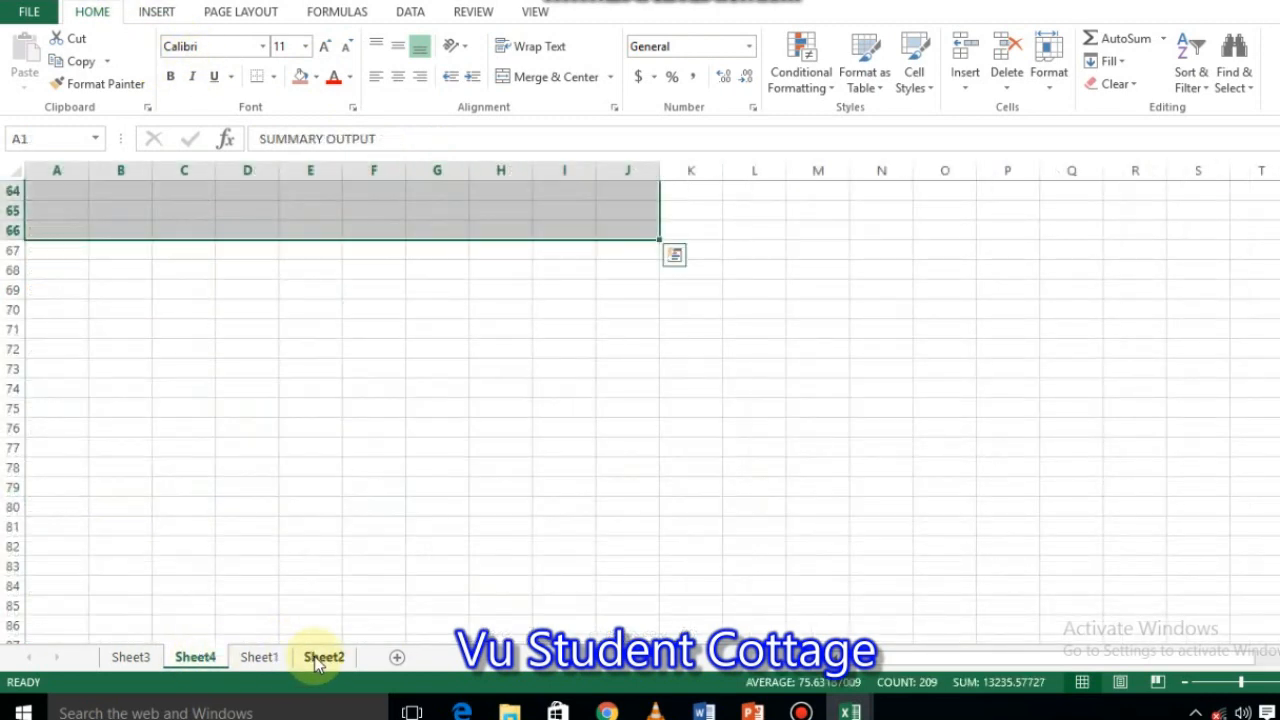
{"action": "left_click", "coordinate": [783, 381]}
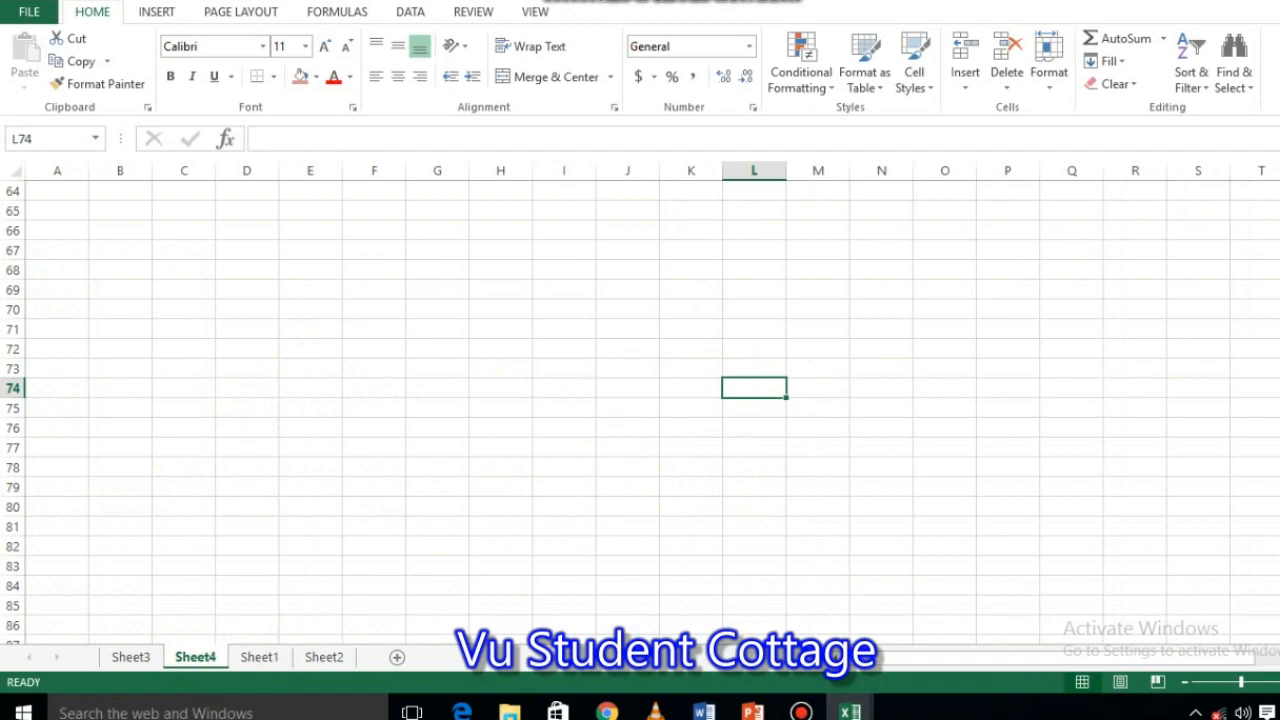
{"action": "scroll", "coordinate": [640, 410], "scroll_direction": "up", "scroll_amount": 20}
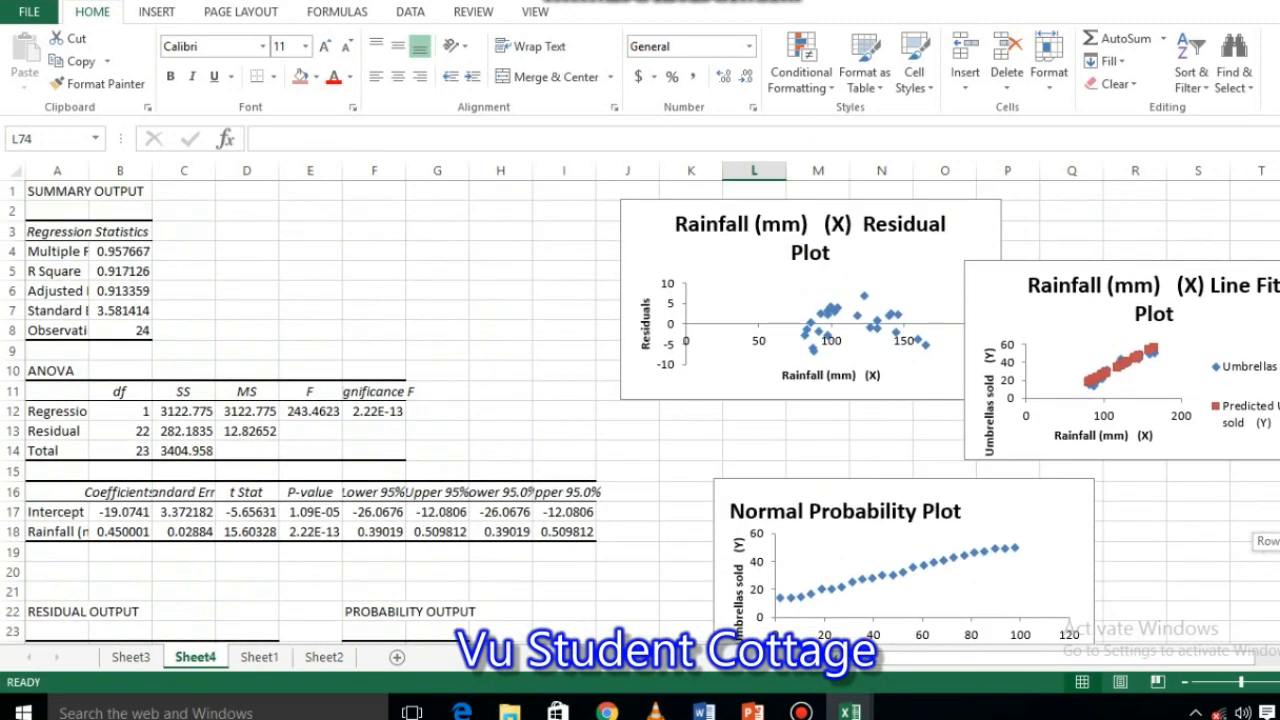
{"action": "left_click", "coordinate": [981, 575]}
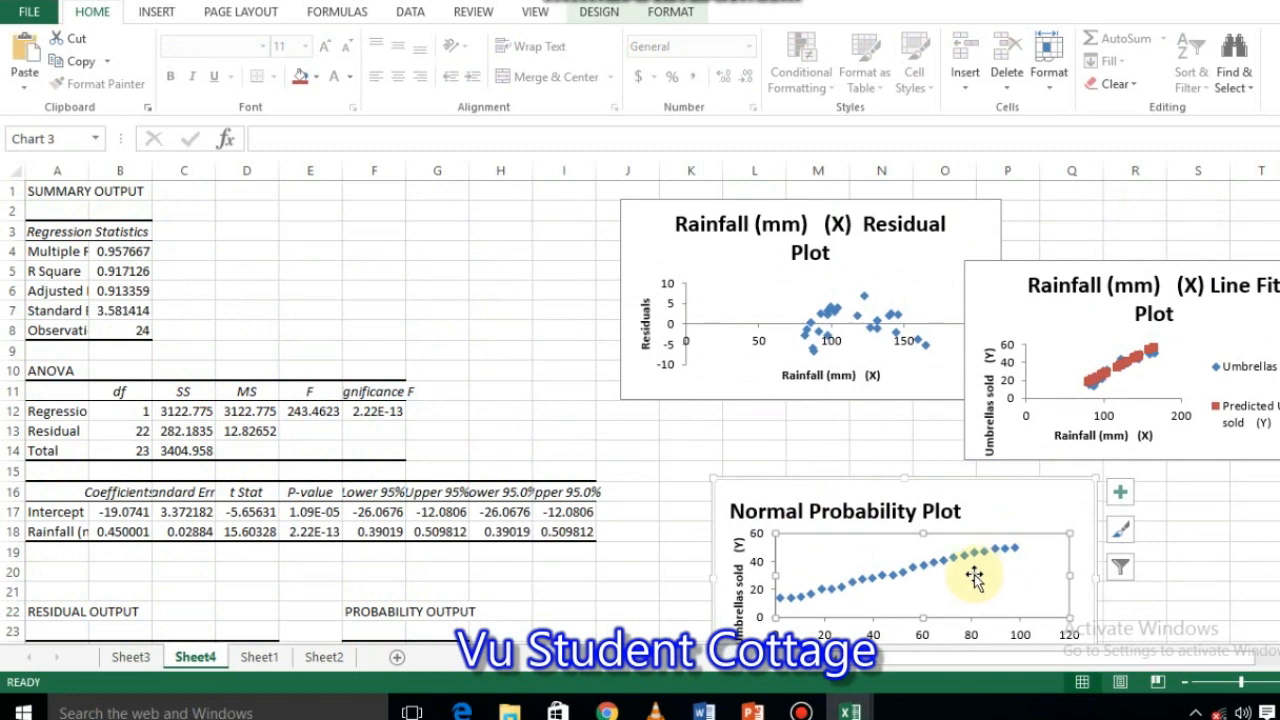
{"action": "left_click", "coordinate": [258, 657]}
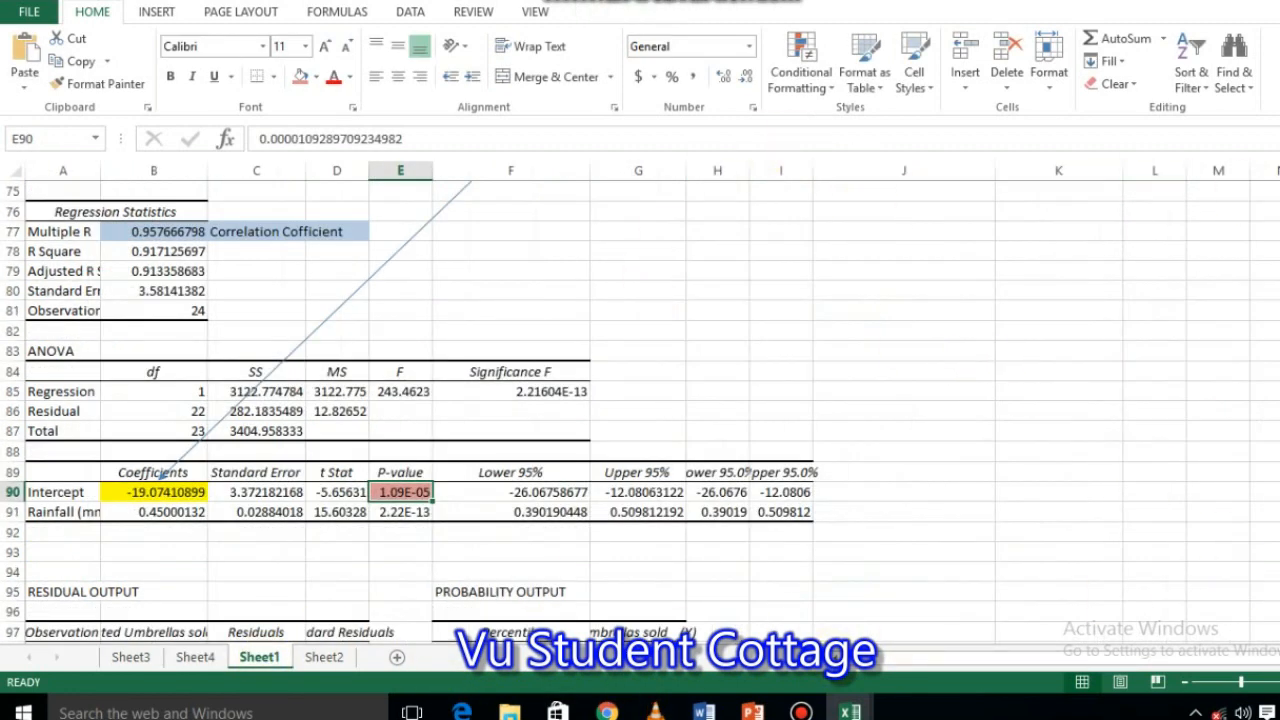
{"action": "scroll", "coordinate": [640, 410], "scroll_direction": "up", "scroll_amount": 2}
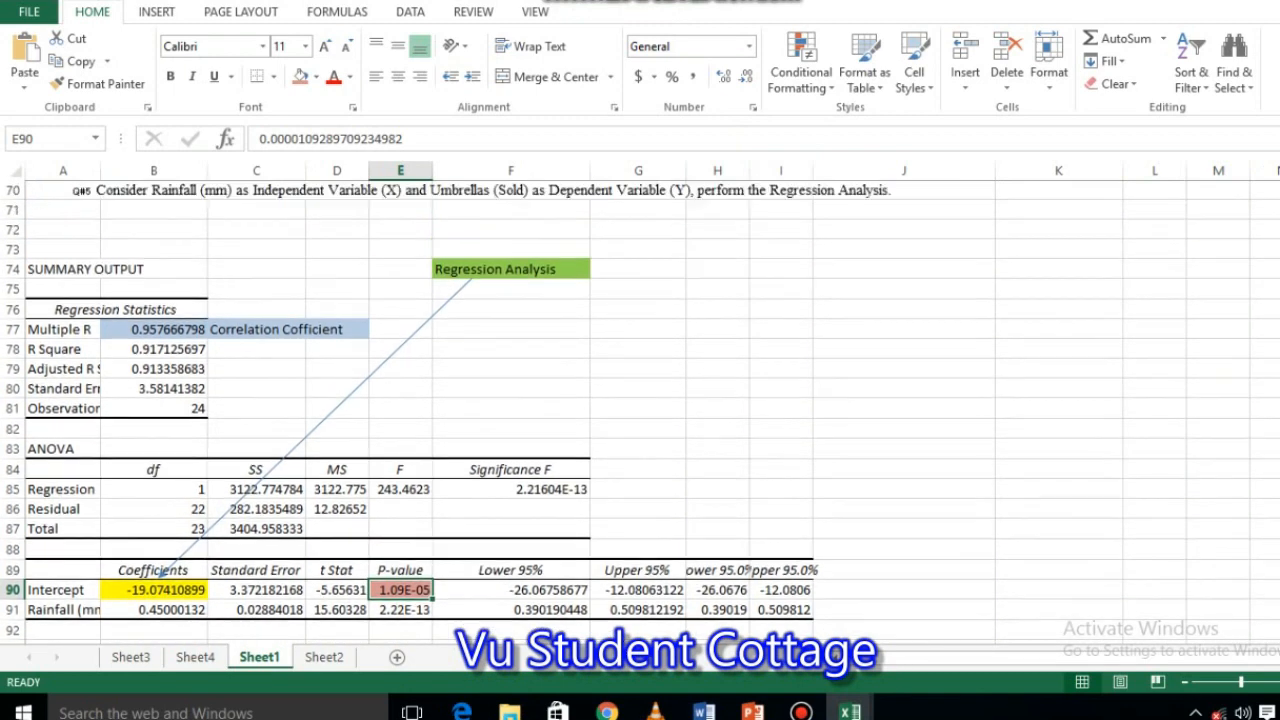
{"action": "left_click", "coordinate": [653, 246]}
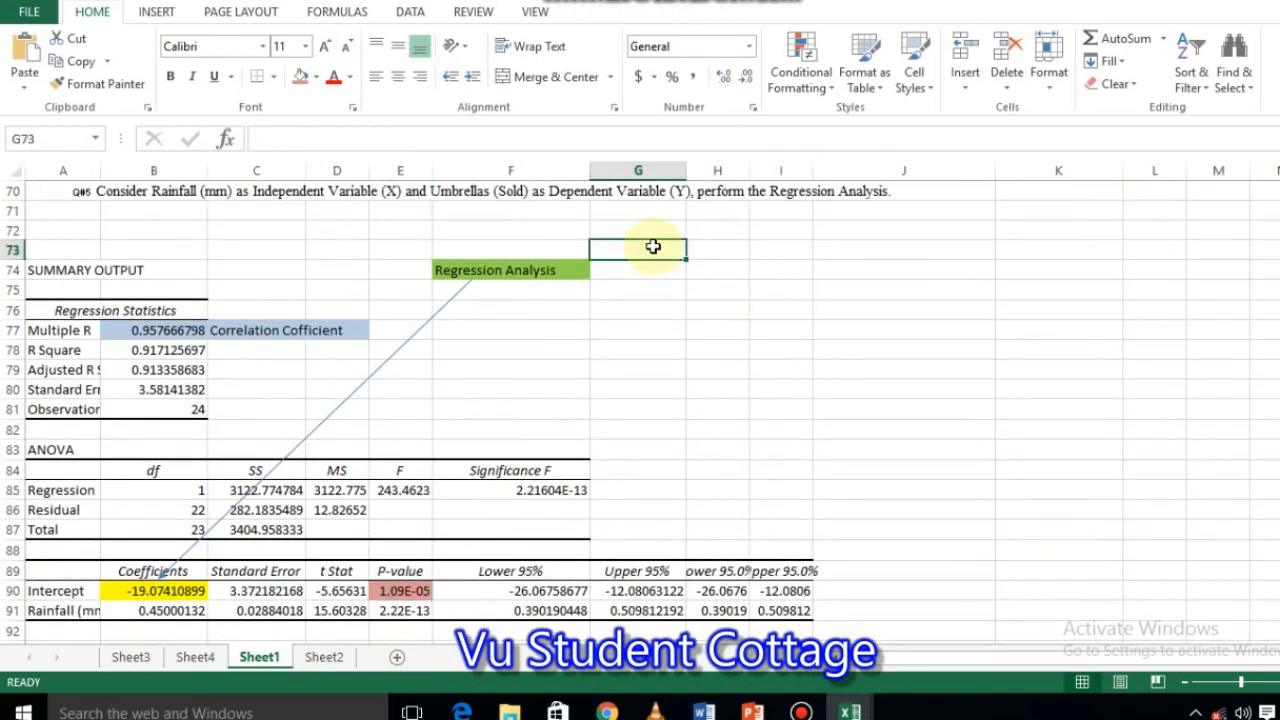
{"action": "key", "text": "ctrl+v"}
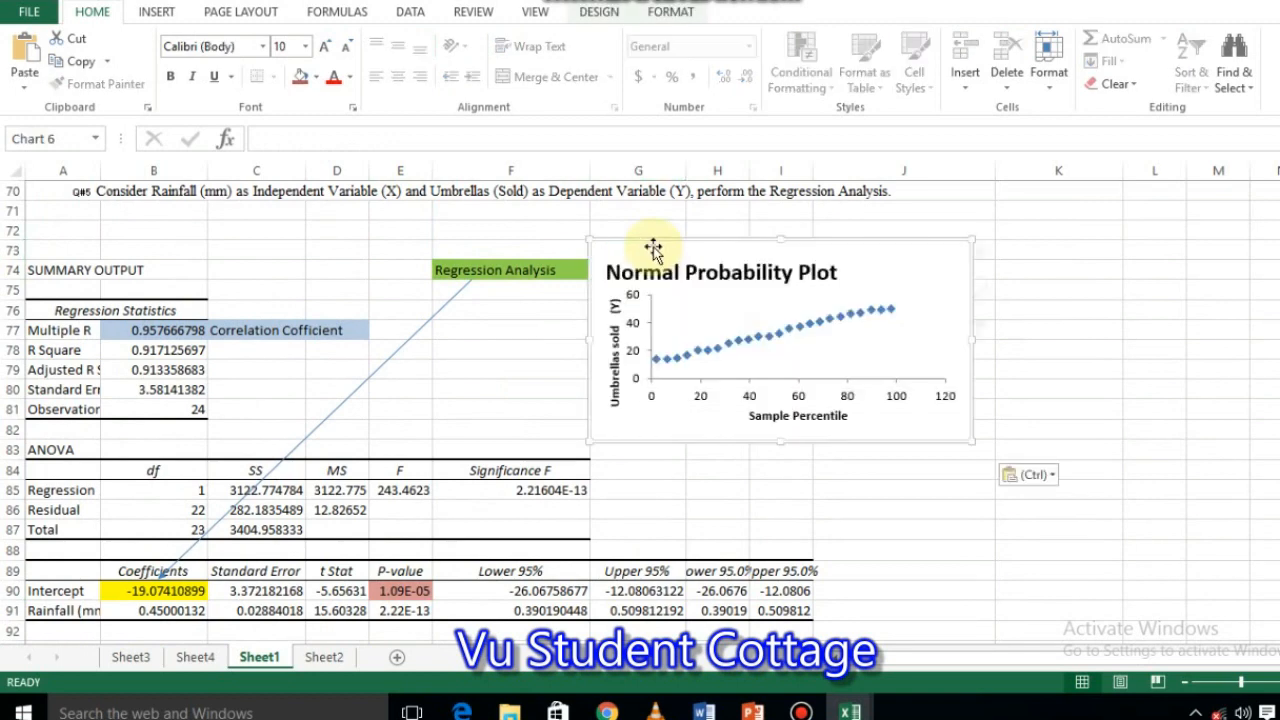
Copy the Rainfall Line Fit Plot from Sheet4 to J88 on Sheet1, then shift it slightly up and right, below the Normal Probability Plot.
{"action": "left_click", "coordinate": [905, 548]}
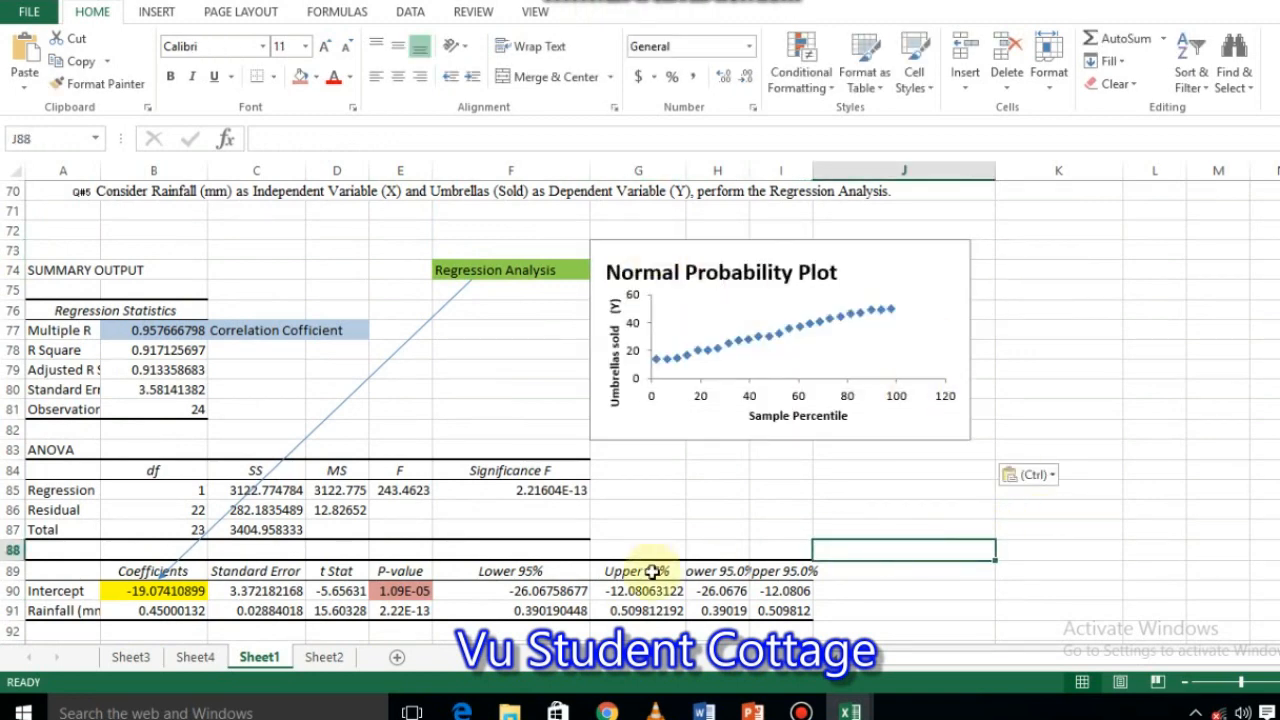
{"action": "left_click", "coordinate": [196, 658]}
{"action": "left_click", "coordinate": [1056, 365]}
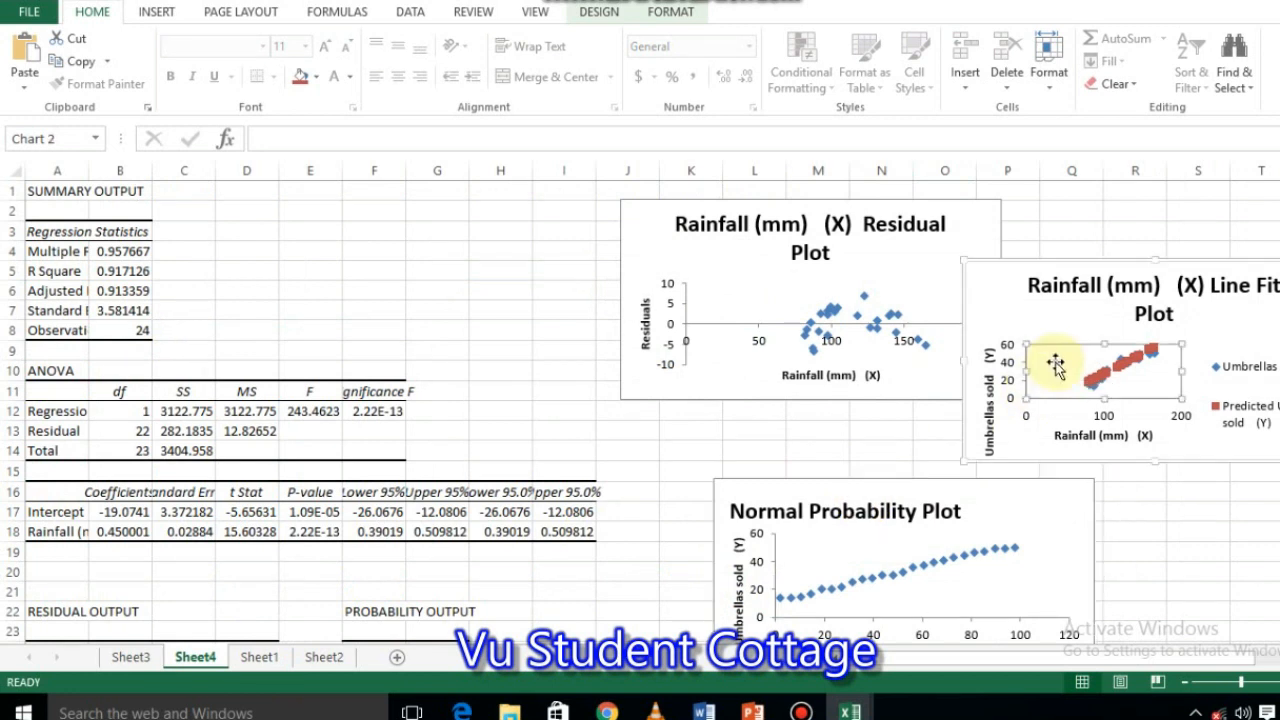
{"action": "left_click", "coordinate": [1010, 288]}
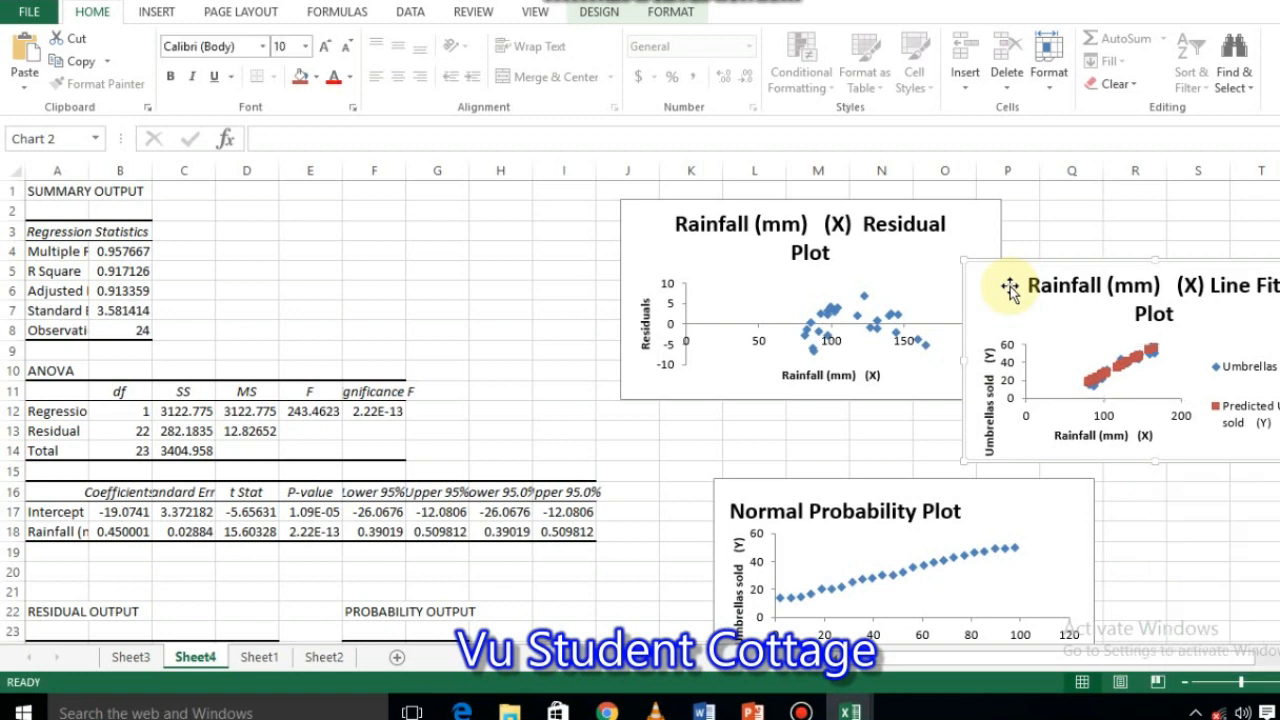
{"action": "left_click", "coordinate": [259, 658]}
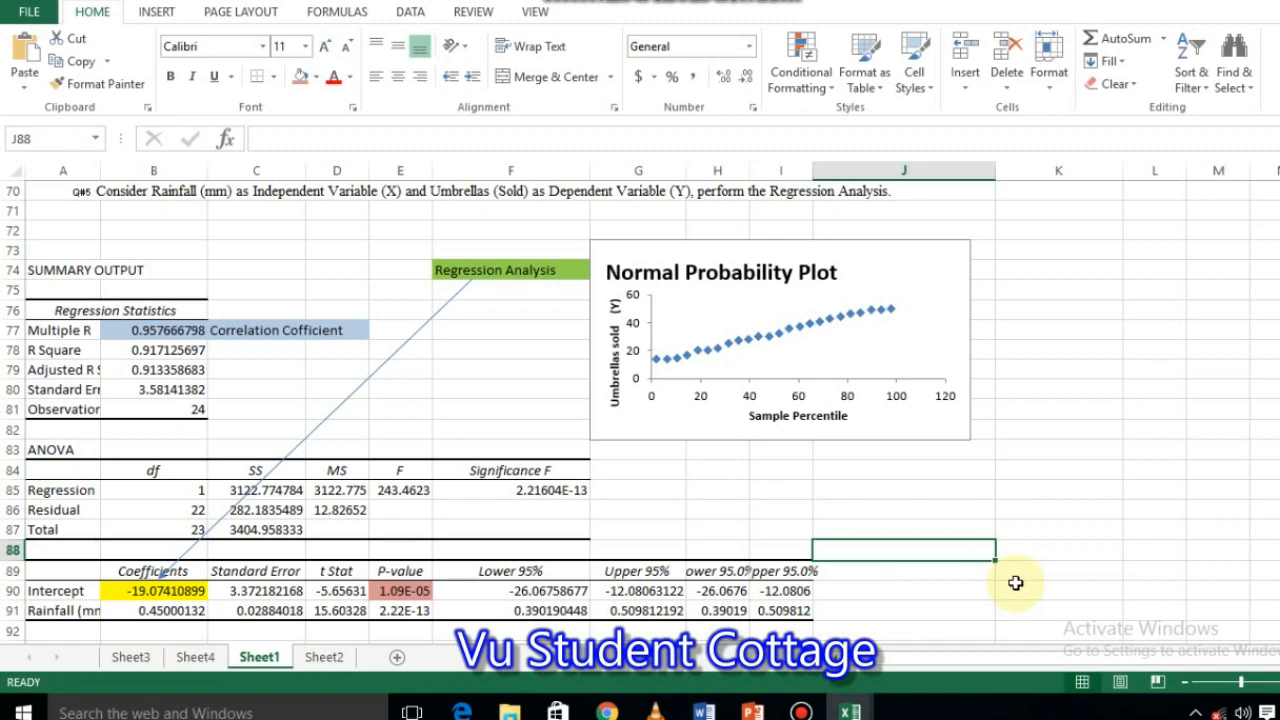
{"action": "key", "text": "ctrl+v"}
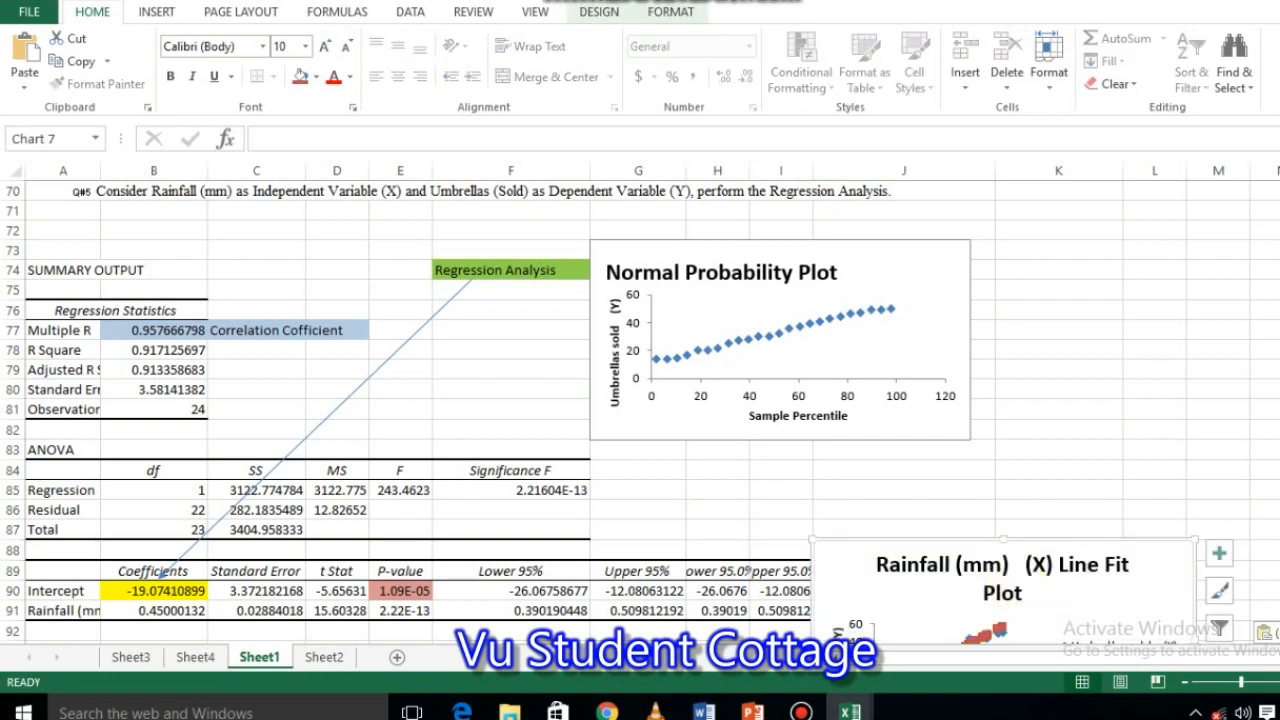
{"action": "scroll", "coordinate": [1060, 490], "scroll_direction": "down", "scroll_amount": 2}
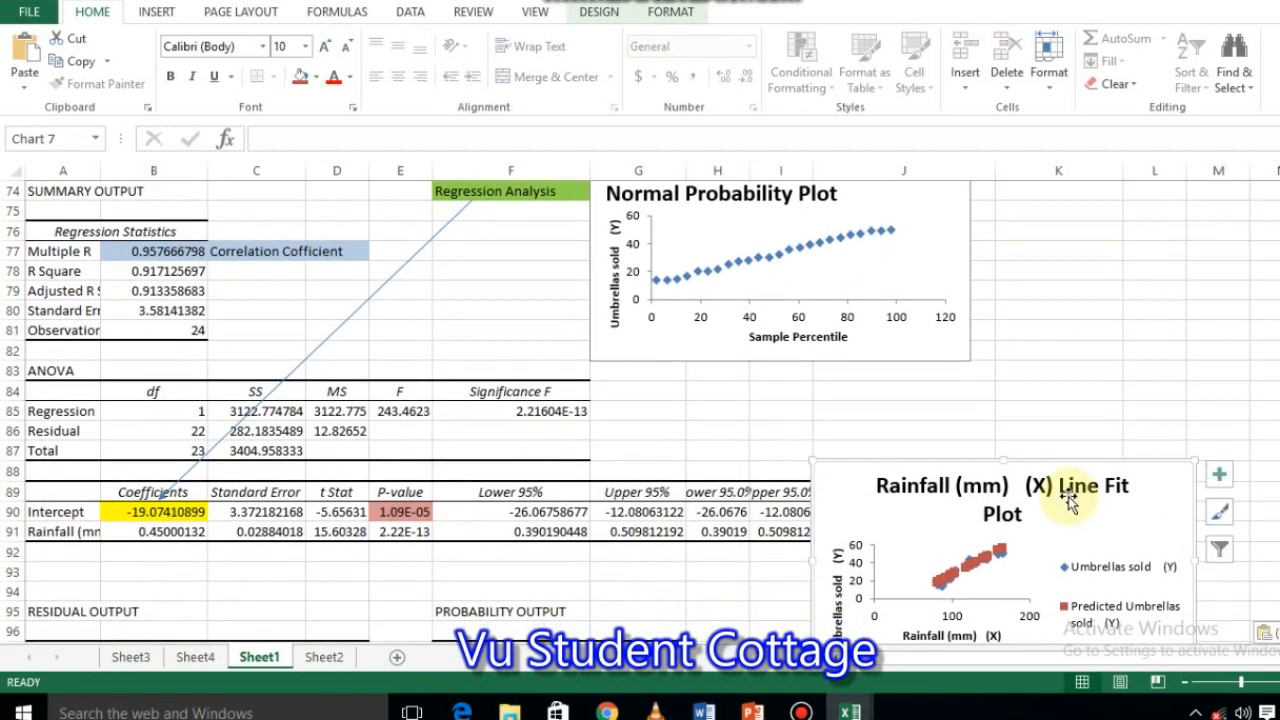
{"action": "left_click_drag", "start_coordinate": [1143, 497], "coordinate": [1189, 415]}
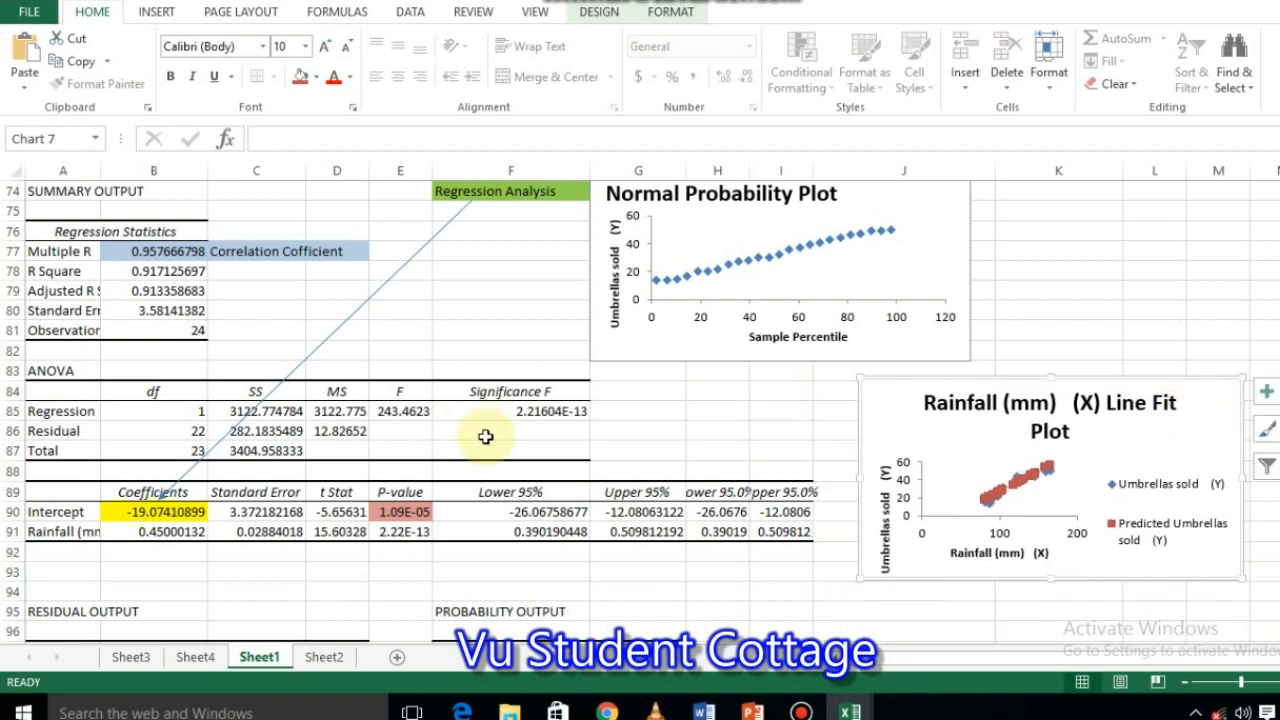
Copy the Rainfall Residual Plot from Sheet4 and paste it on Sheet1 at cell J96, below the Line Fit Plot.
{"action": "left_click", "coordinate": [193, 662]}
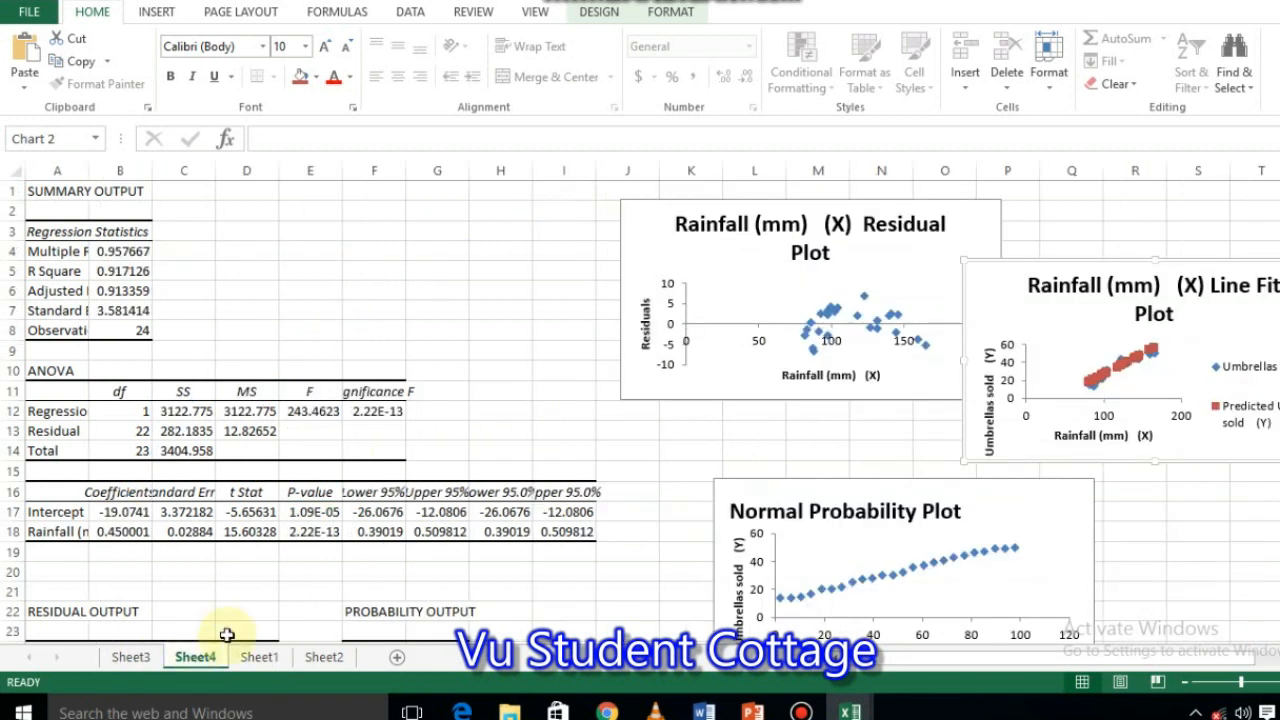
{"action": "left_click", "coordinate": [696, 272]}
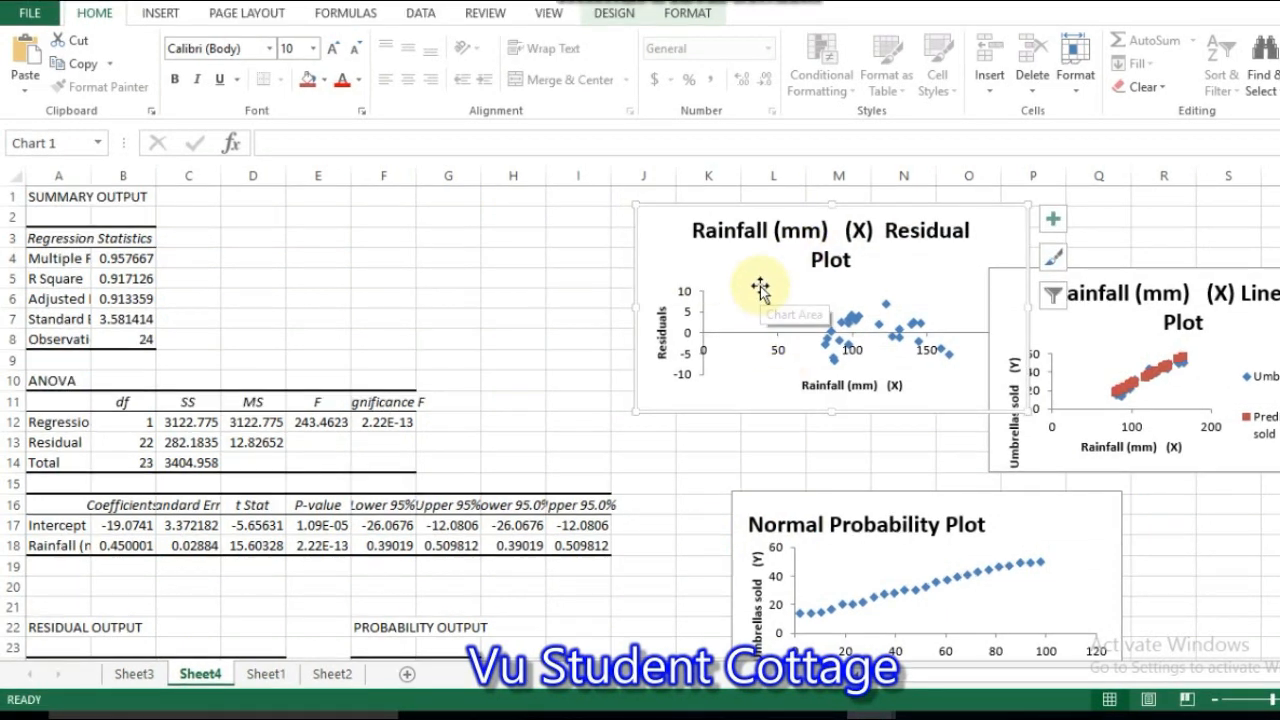
{"action": "left_click", "coordinate": [266, 673]}
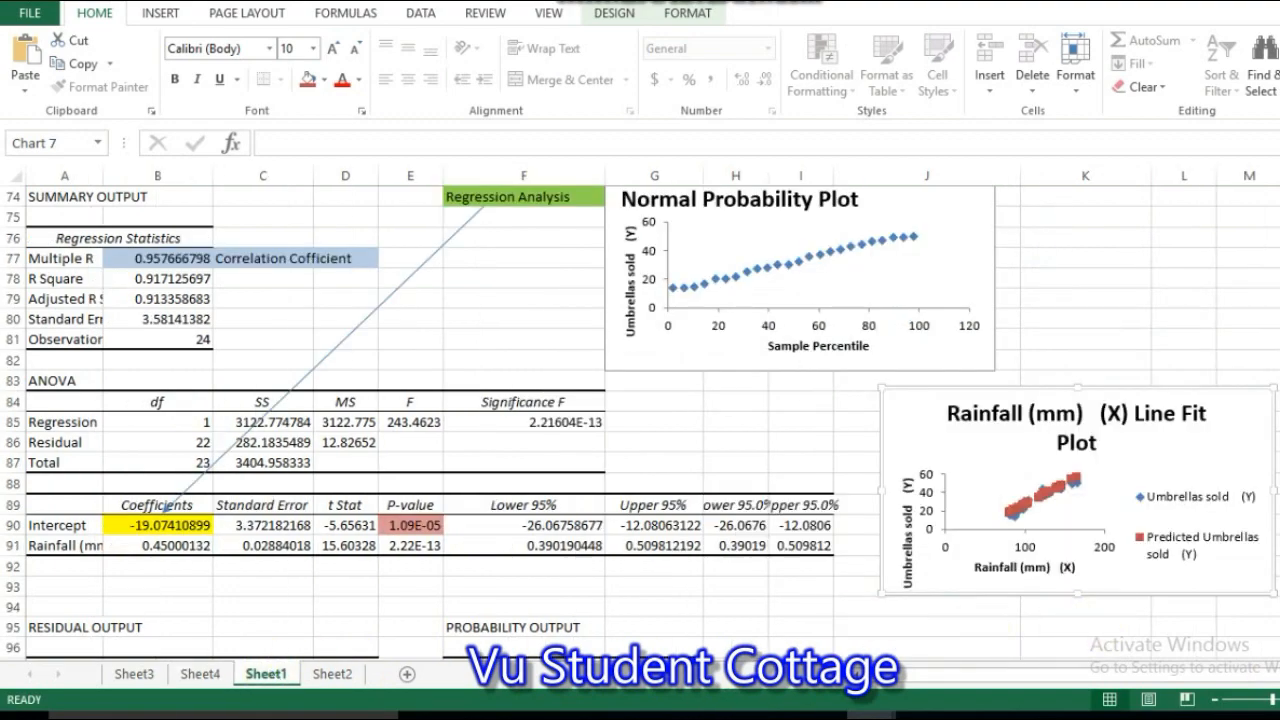
{"action": "scroll", "coordinate": [640, 420], "scroll_direction": "down", "scroll_amount": 1}
{"action": "scroll", "coordinate": [915, 466], "scroll_direction": "down", "scroll_amount": 2}
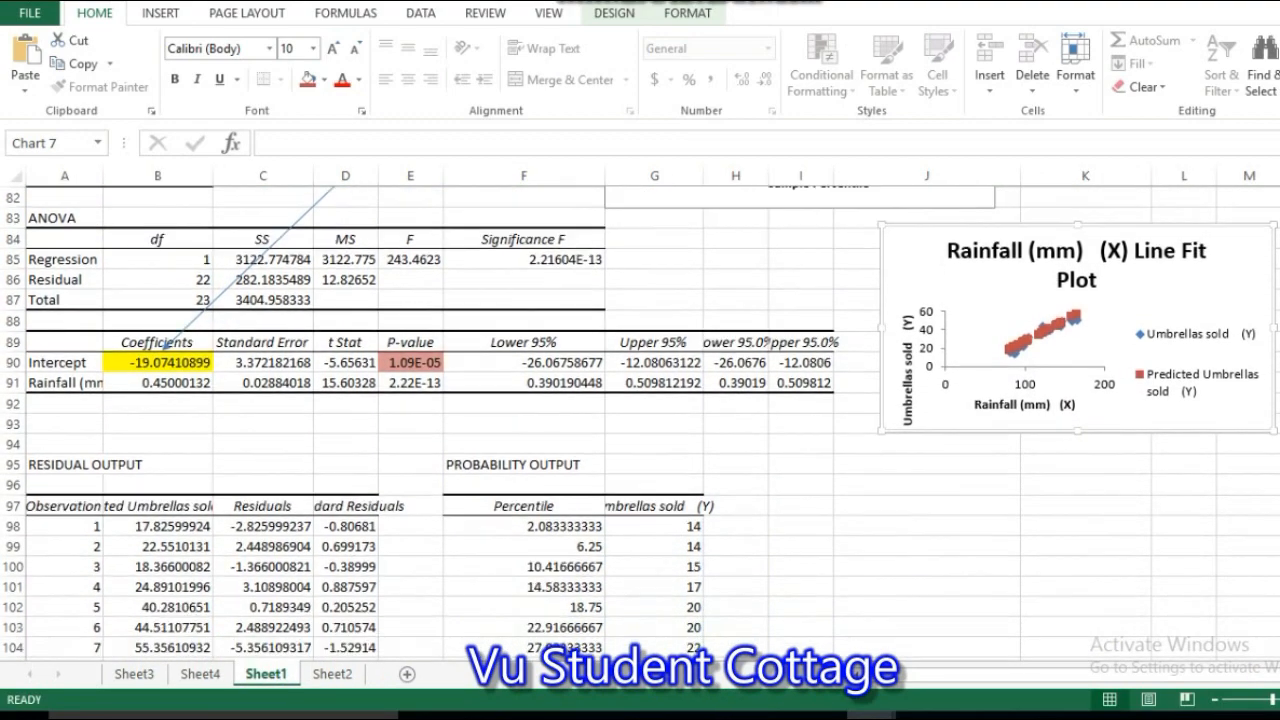
{"action": "left_click", "coordinate": [915, 466]}
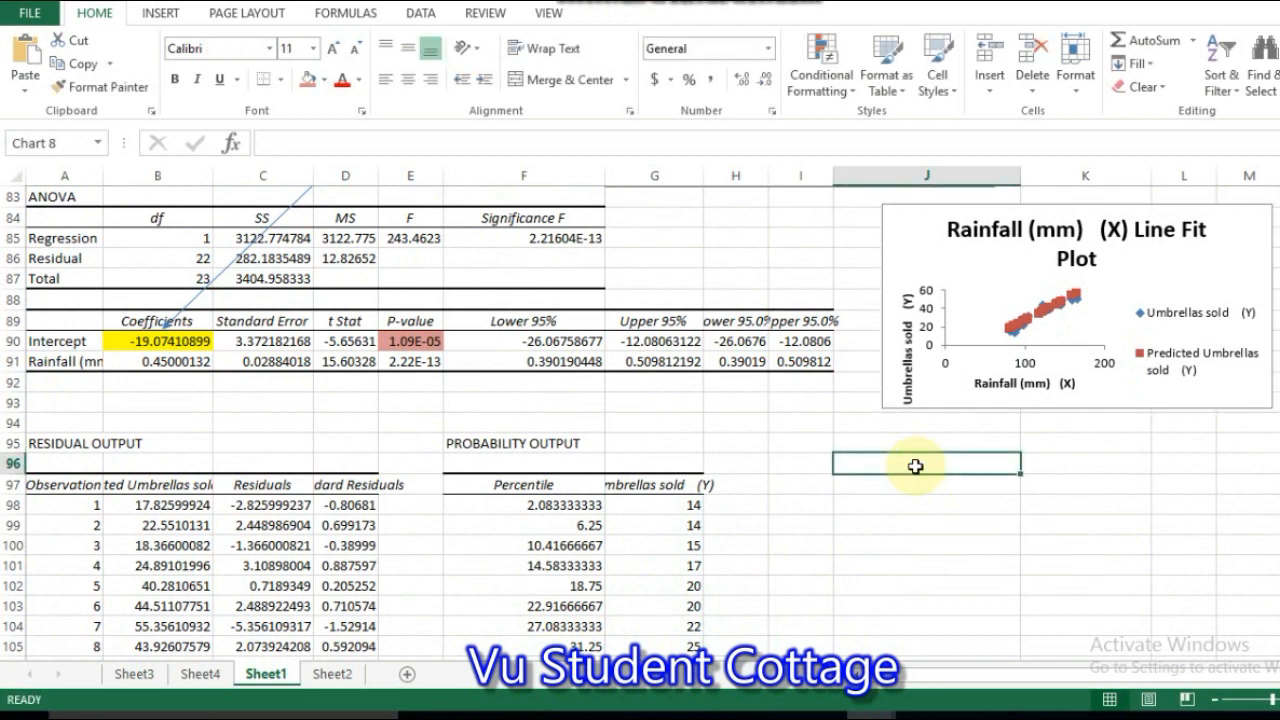
{"action": "key", "text": "ctrl+v"}
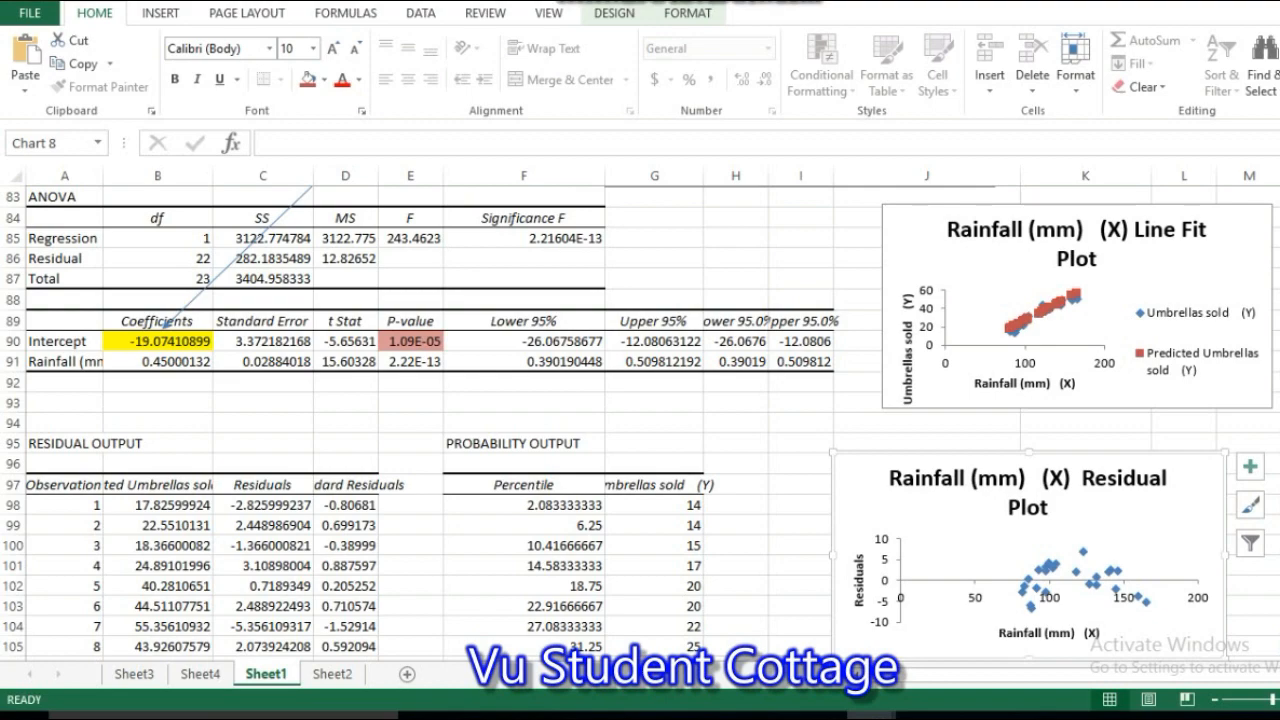
{"action": "scroll", "coordinate": [640, 420], "scroll_direction": "up", "scroll_amount": 3}
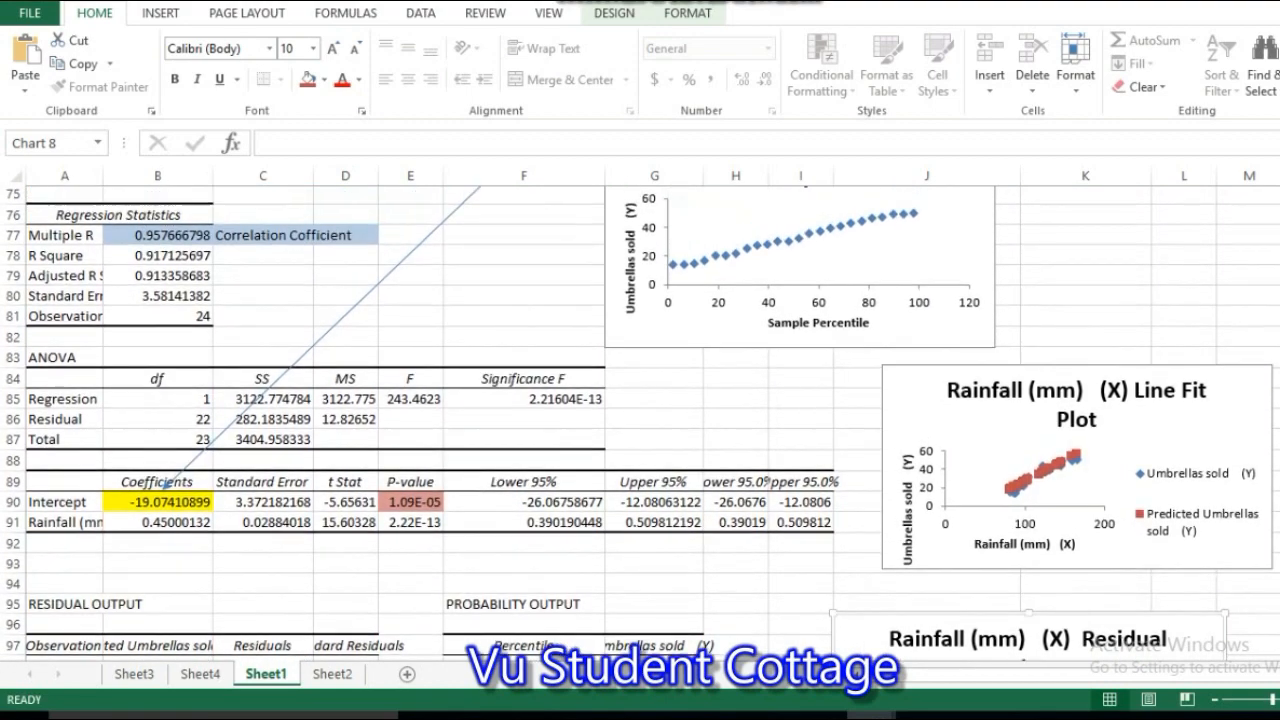
{"action": "scroll", "coordinate": [640, 420], "scroll_direction": "up", "scroll_amount": 3}
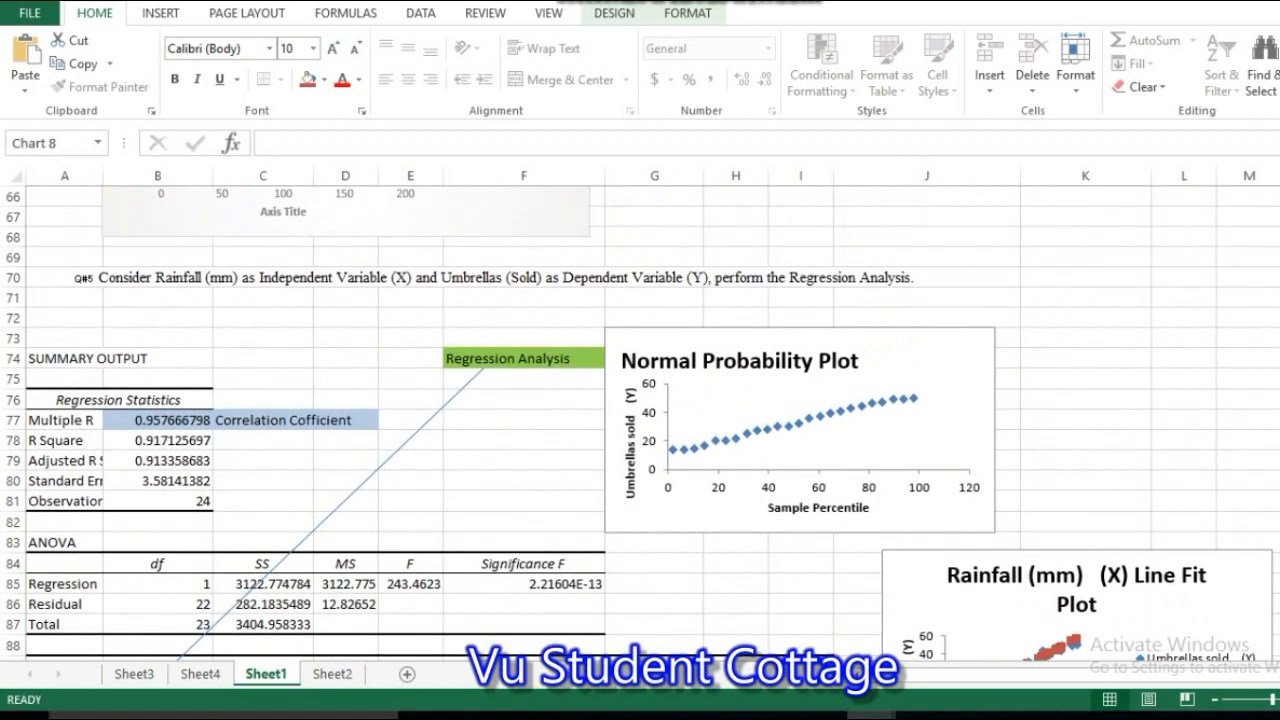